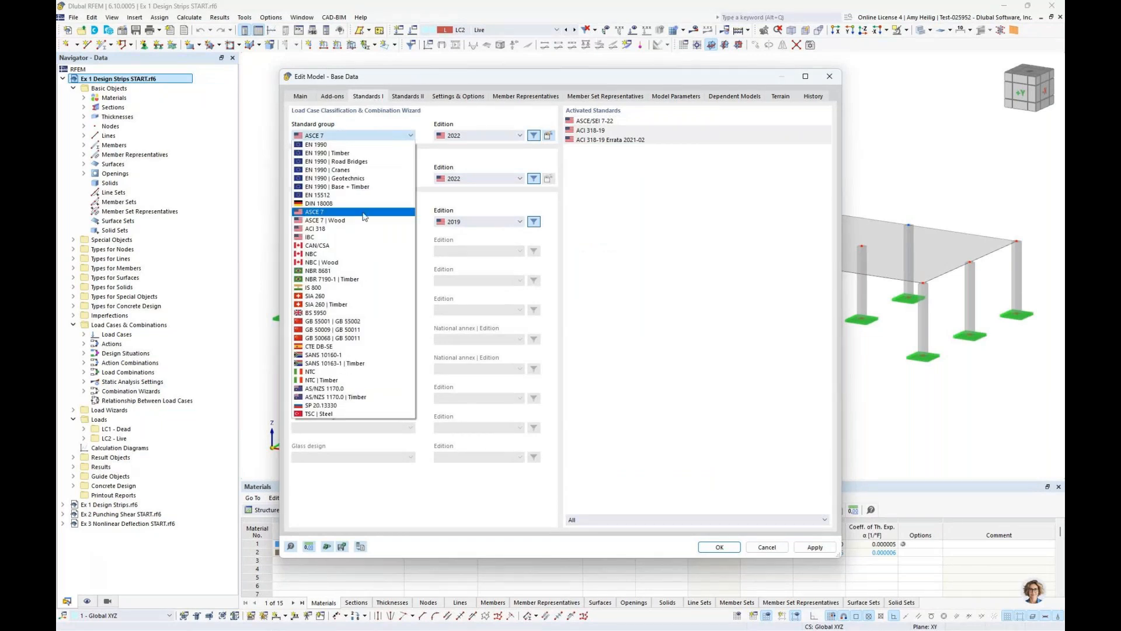
Review the load standard group and the available concrete design standards in the model's base data, leaving the settings as they are
left_click(474, 155)
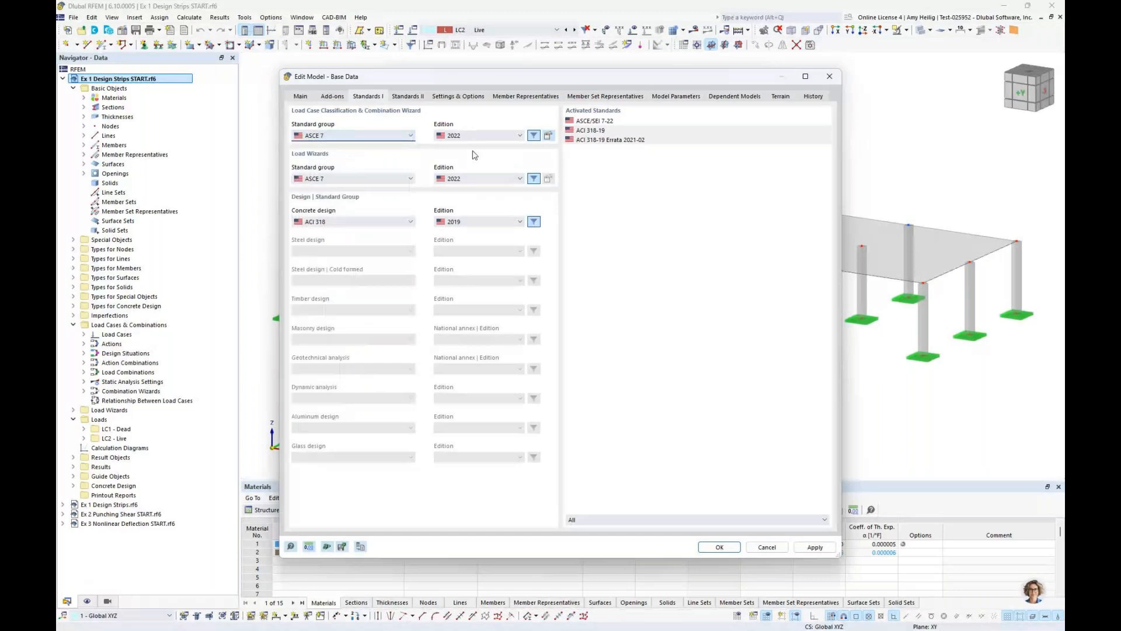
left_click(338, 222)
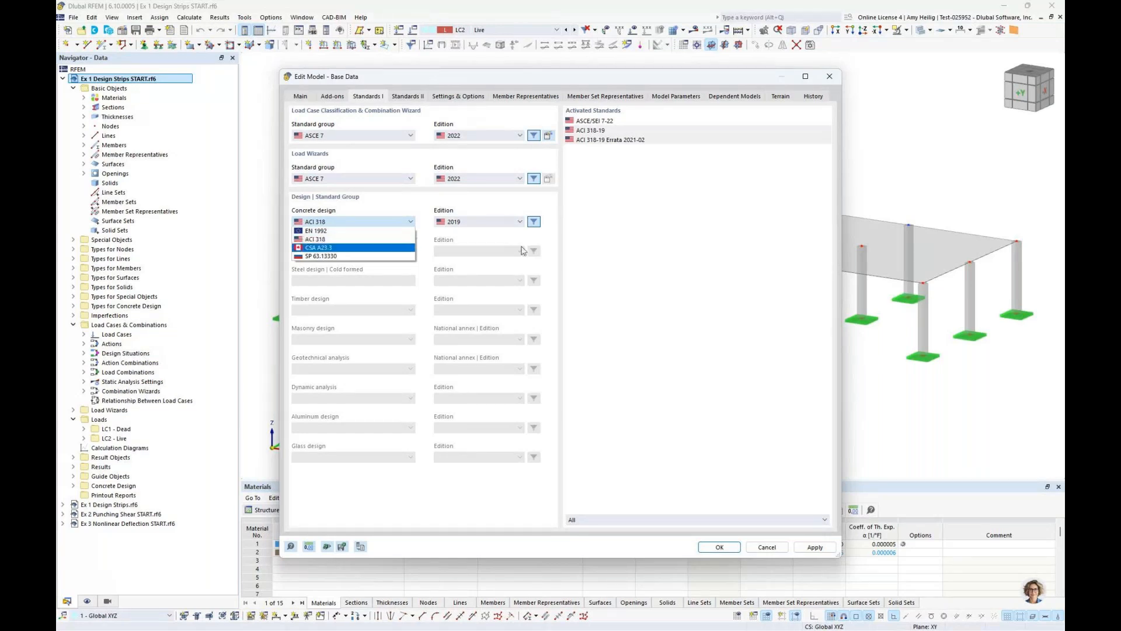
left_click(642, 259)
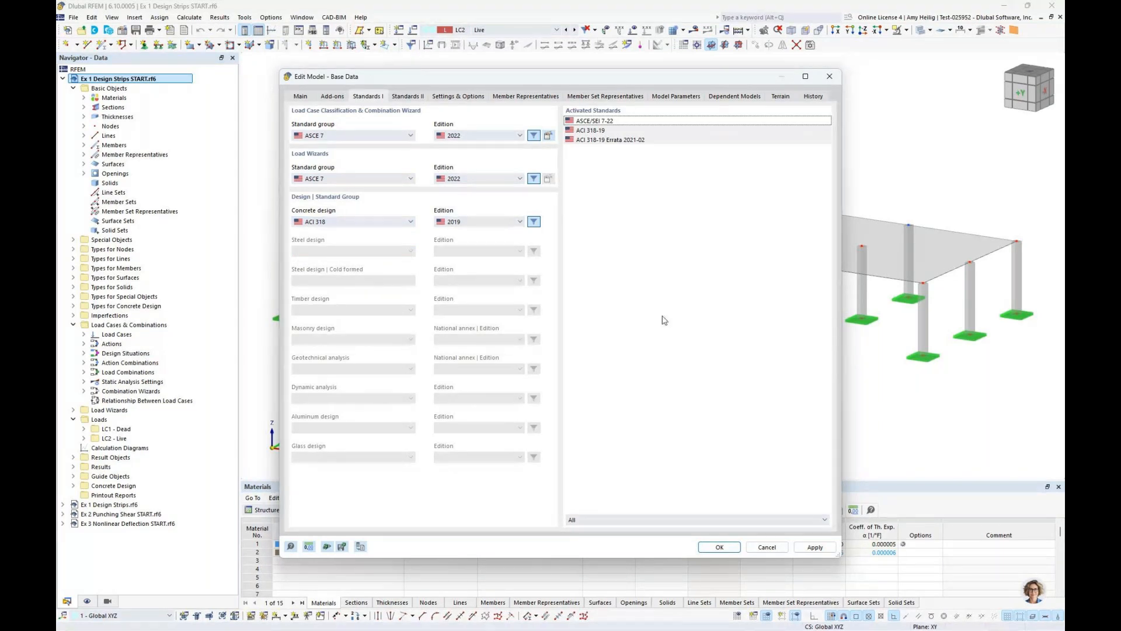
left_click(766, 547)
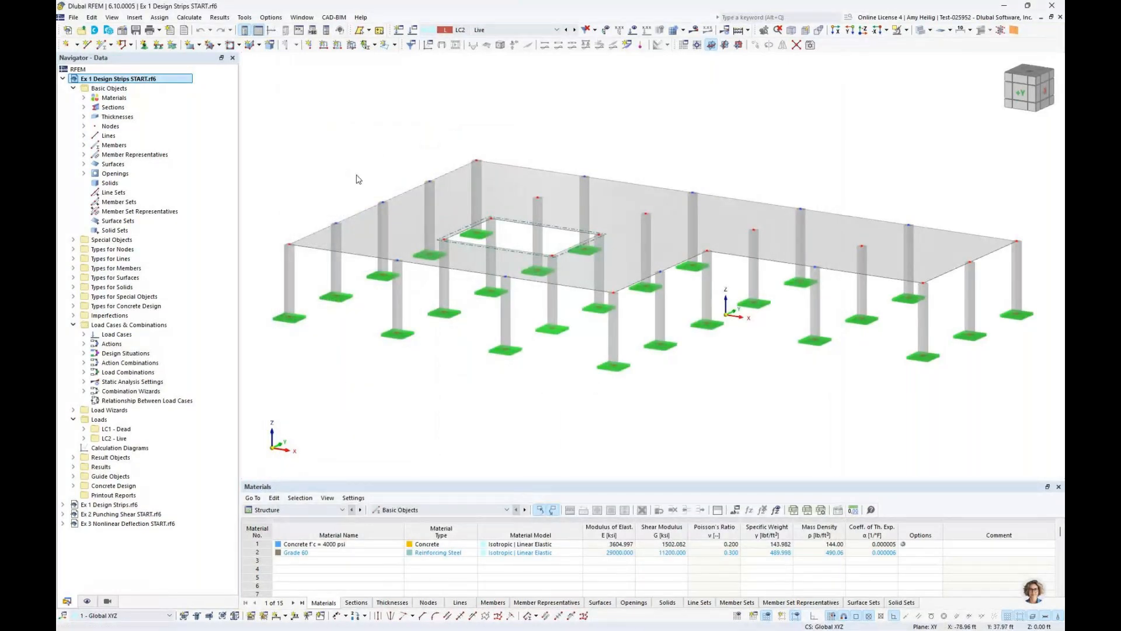
Inspect which objects use the Concrete f'c = 4000 psi material, and highlight the slab surface in the model
left_click(84, 97)
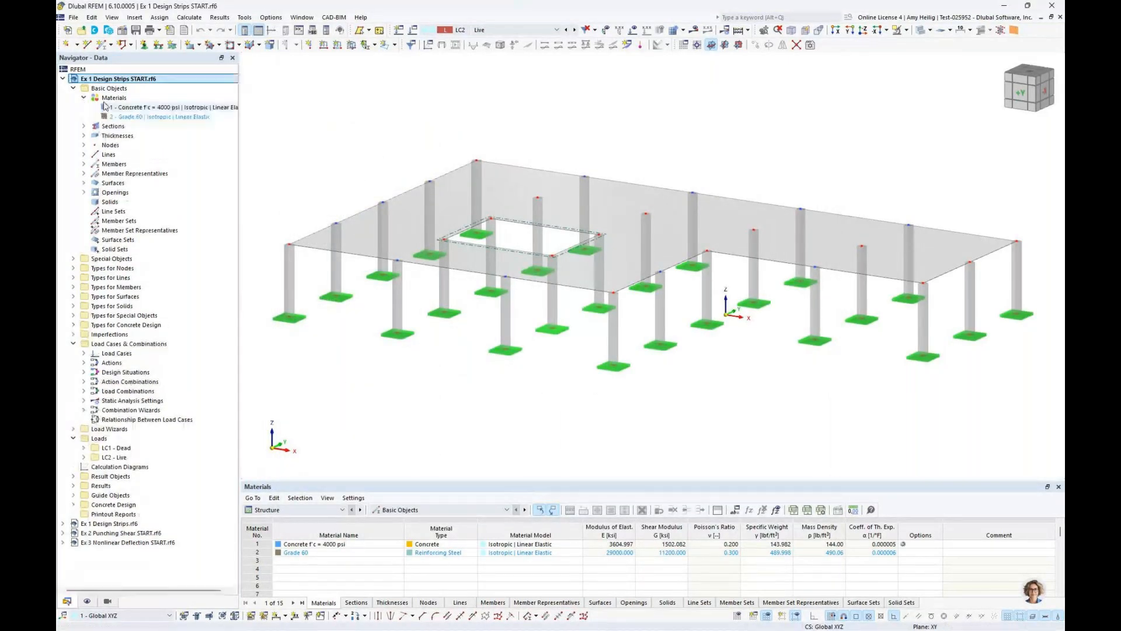
left_click(119, 108)
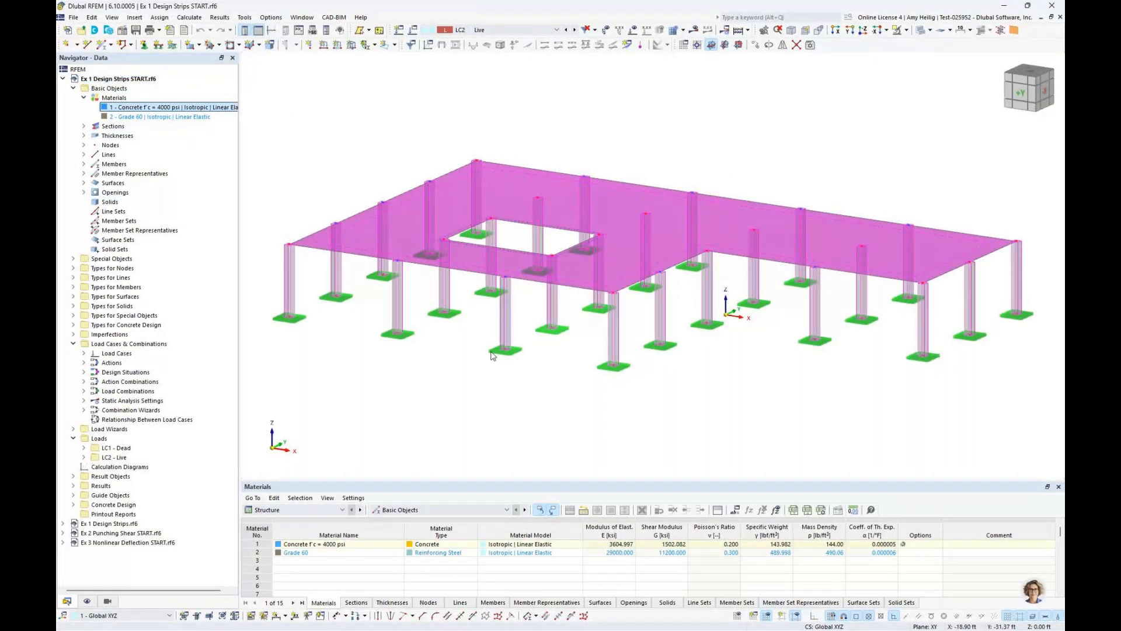
left_click(600, 131)
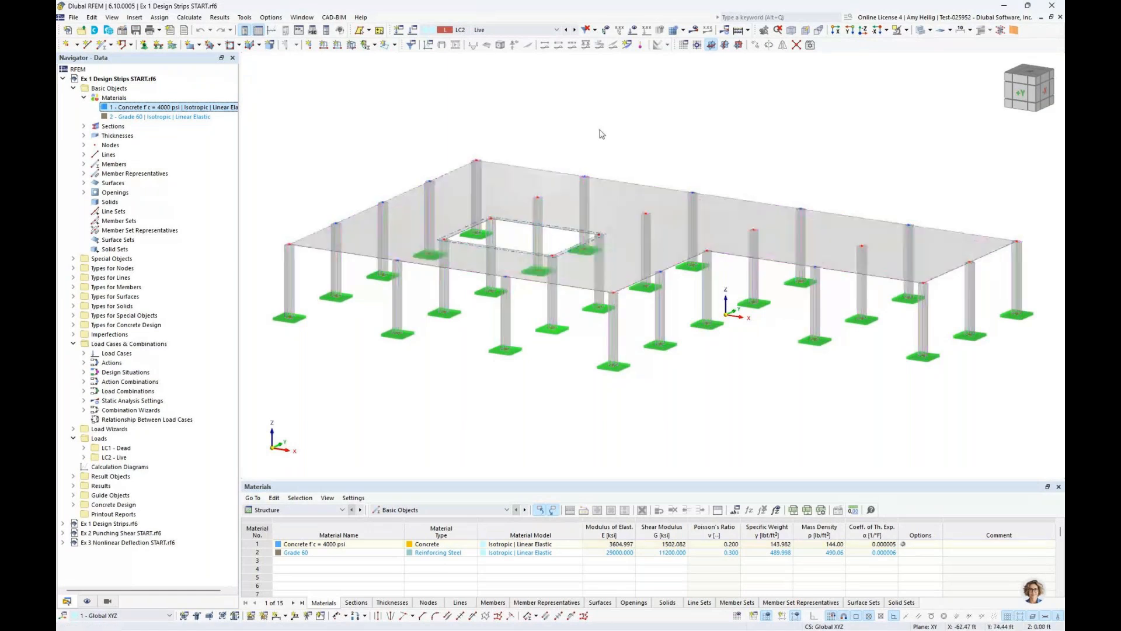
left_click(519, 177)
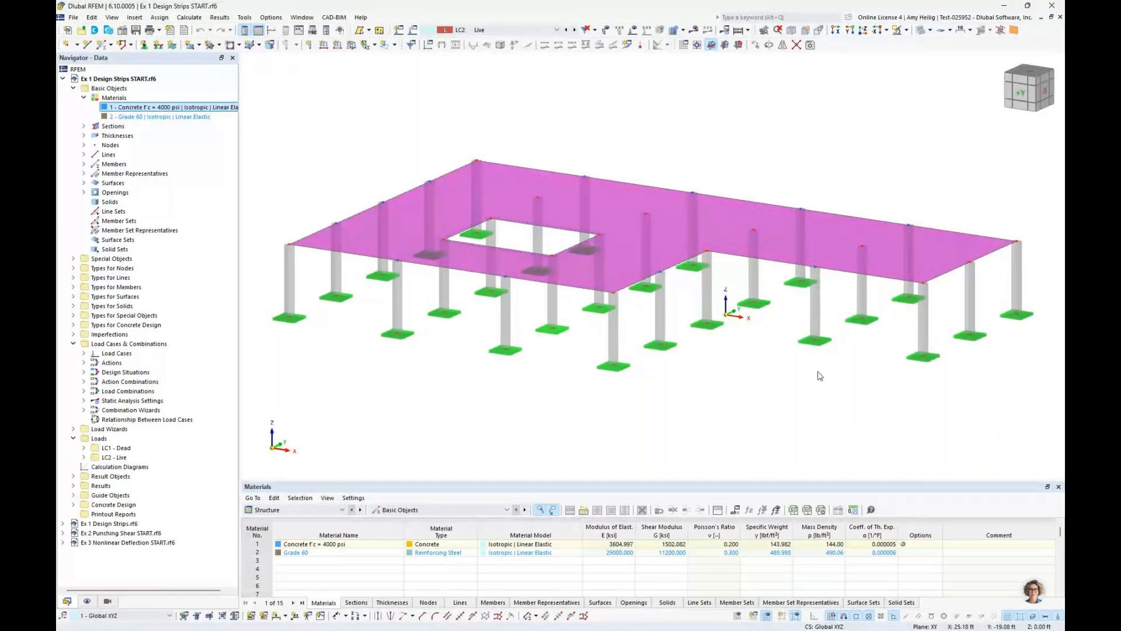
left_click(800, 390)
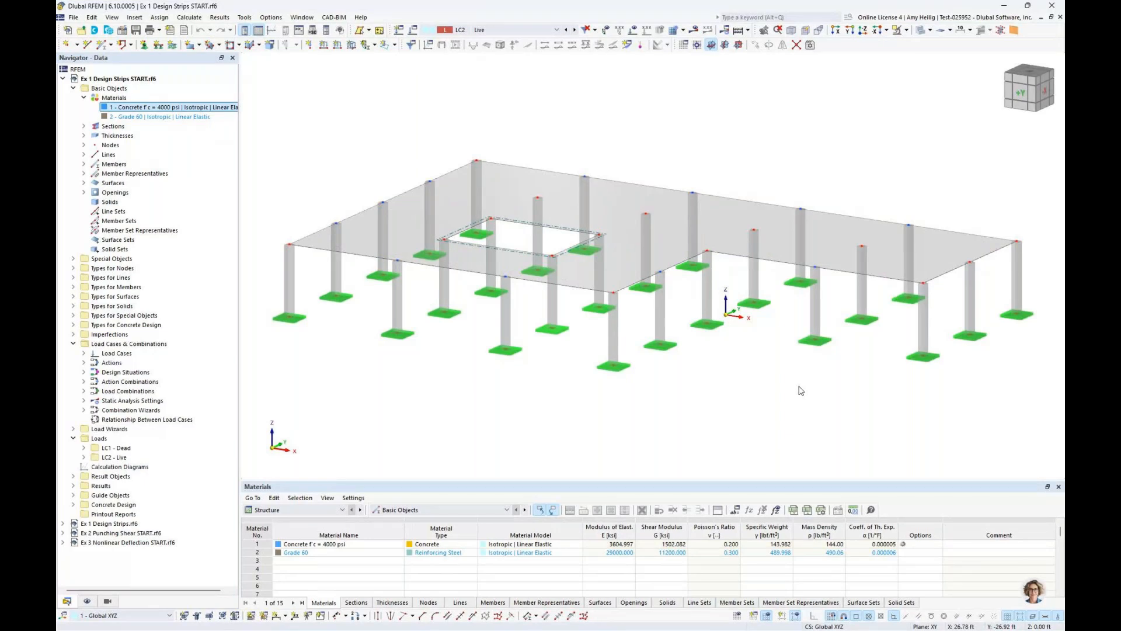
Highlight the slab that uses the uniform 12 in thickness, and collapse the thickness and material lists
left_click(83, 136)
left_click(135, 144)
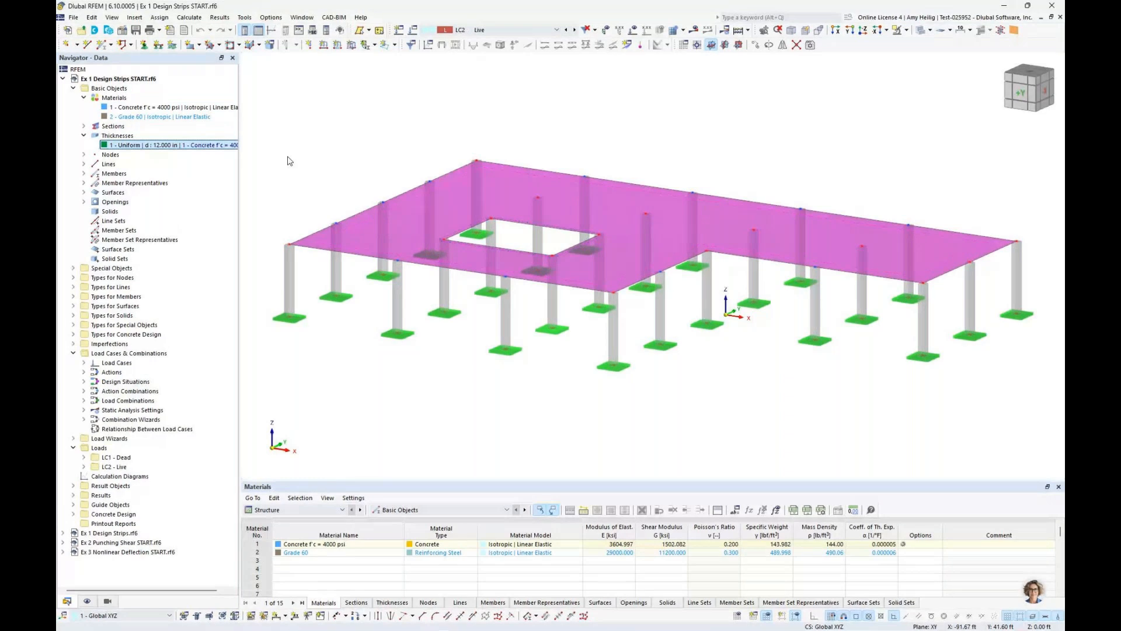
left_click(84, 135)
left_click(84, 98)
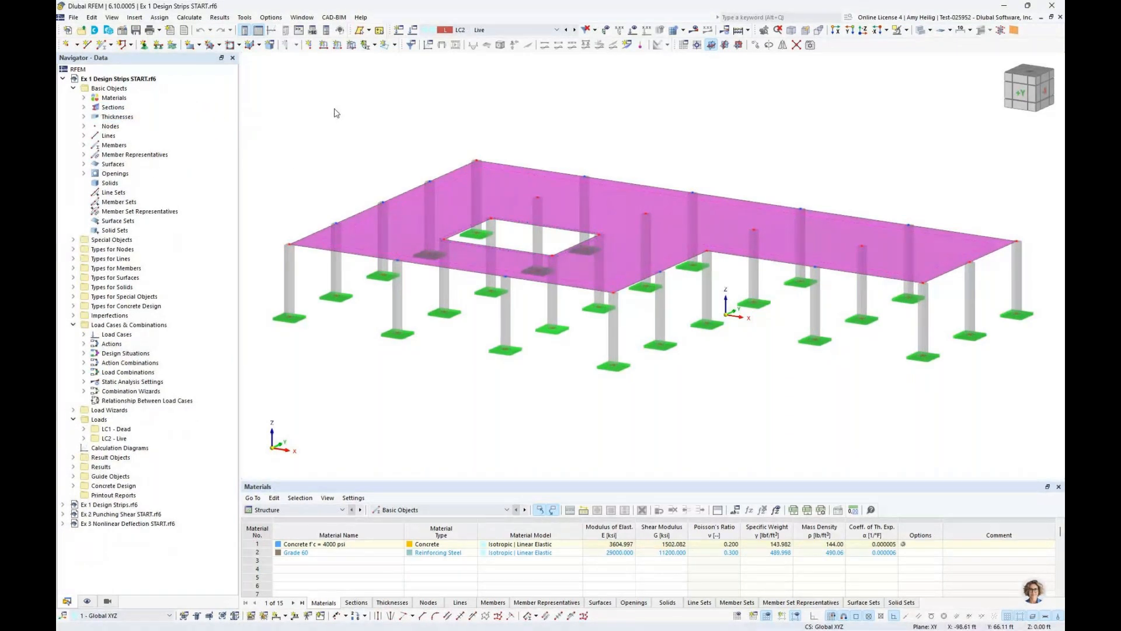
Make LC1 Dead the active load case and display its loads on the model
left_click(503, 30)
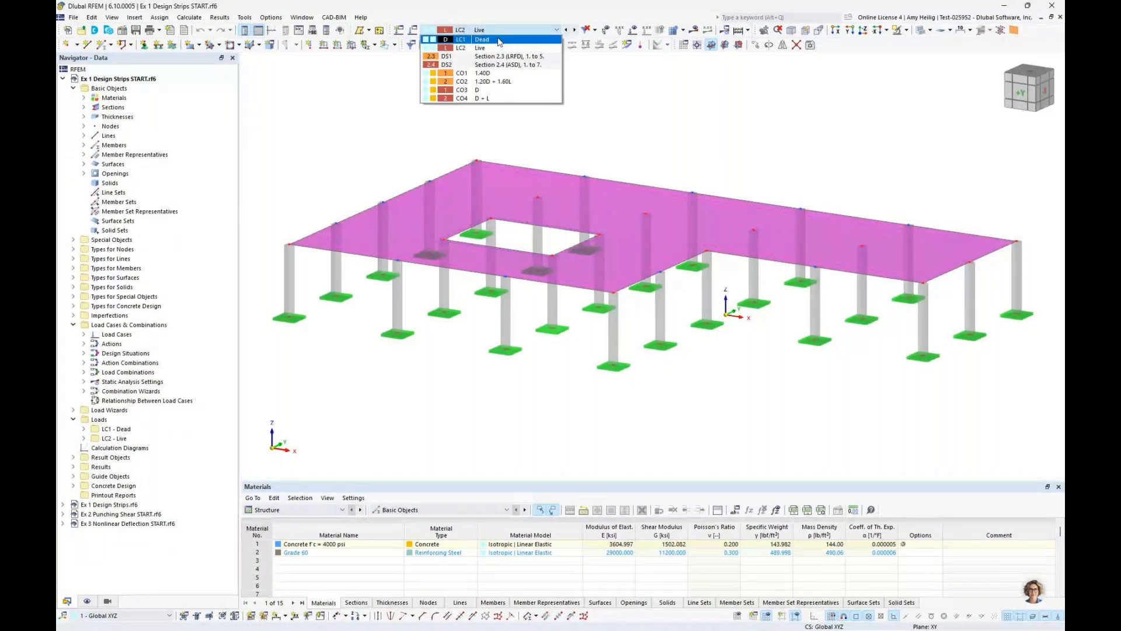
left_click(499, 40)
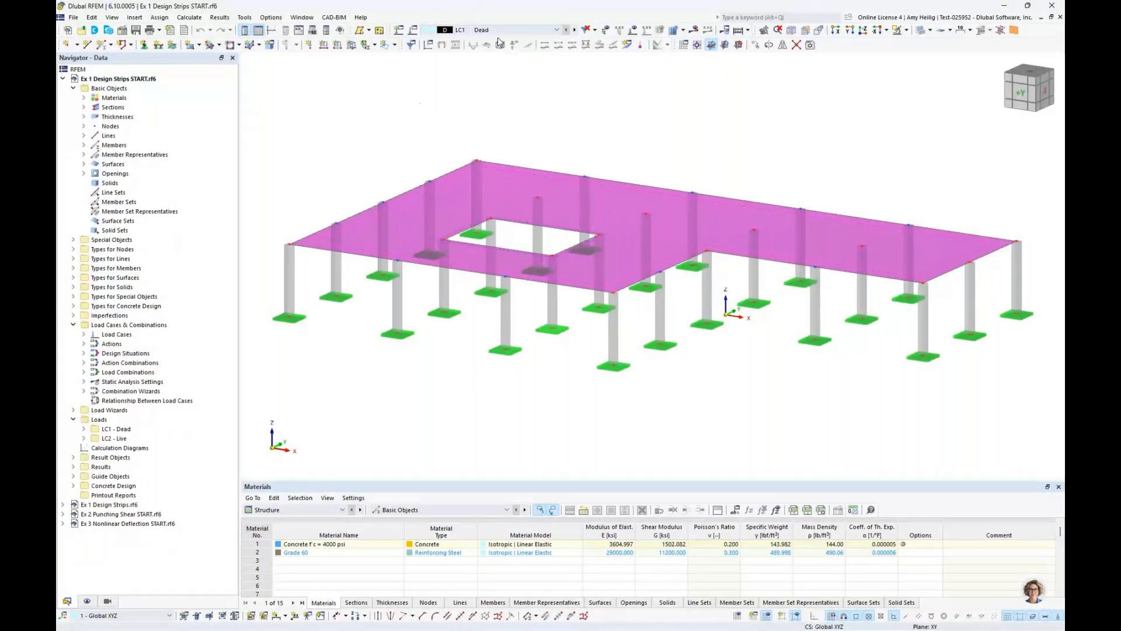
left_click(603, 107)
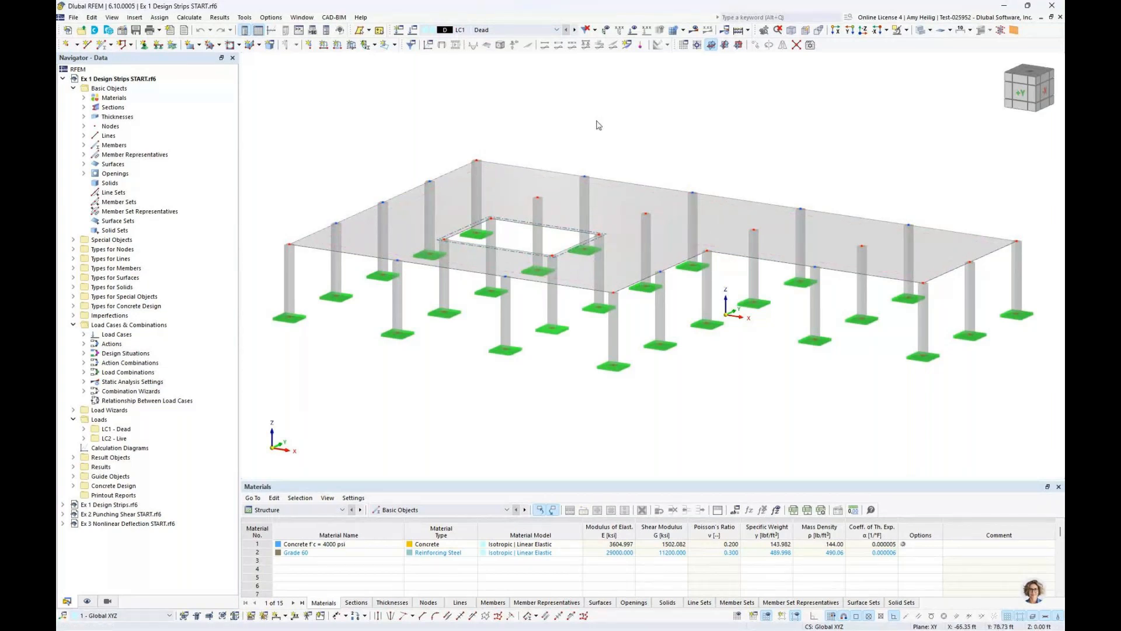
left_click(633, 30)
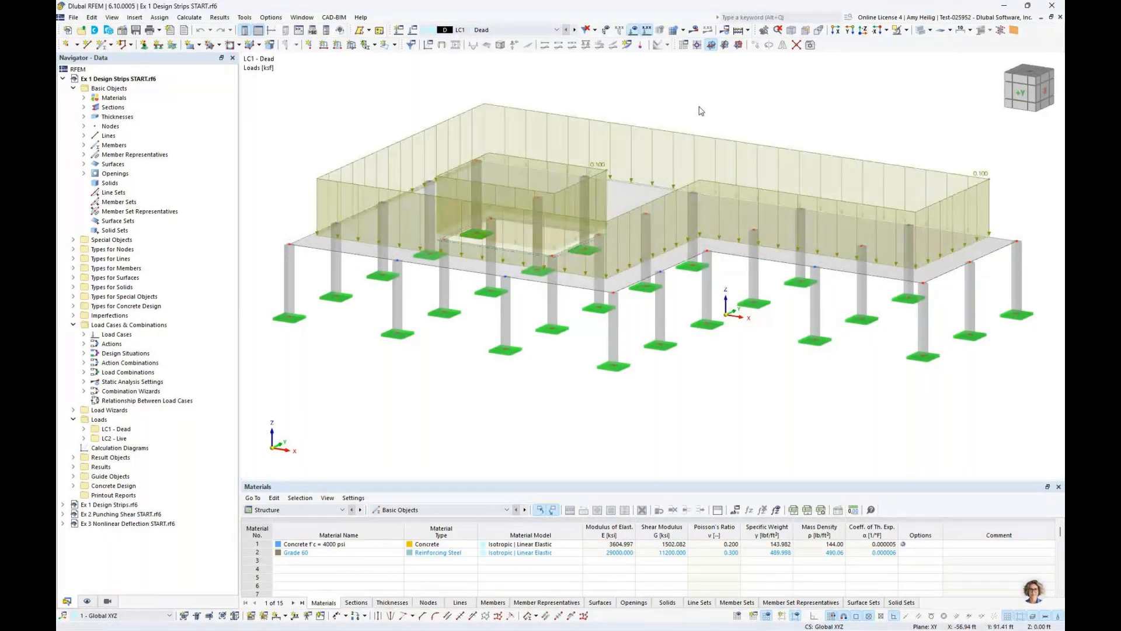
mouse_move(697, 107)
middle_mouse_down()
mouse_move(683, 108)
mouse_move(667, 183)
mouse_move(685, 108)
middle_mouse_up()
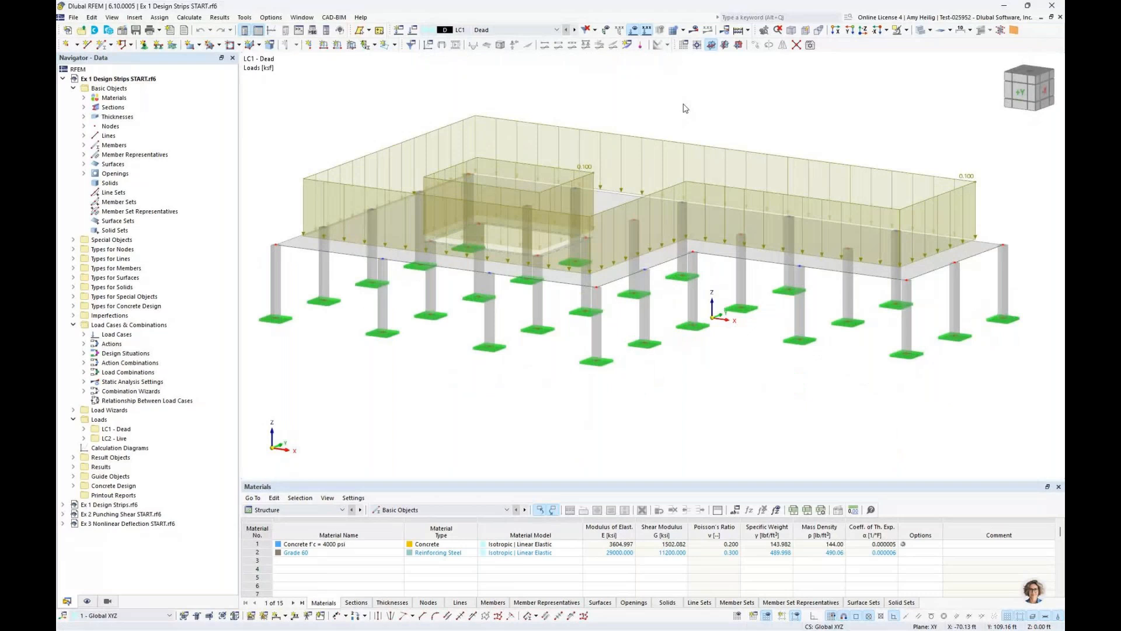
Switch the displayed load case to LC2 Live and look over the free load types available for it
left_click(575, 29)
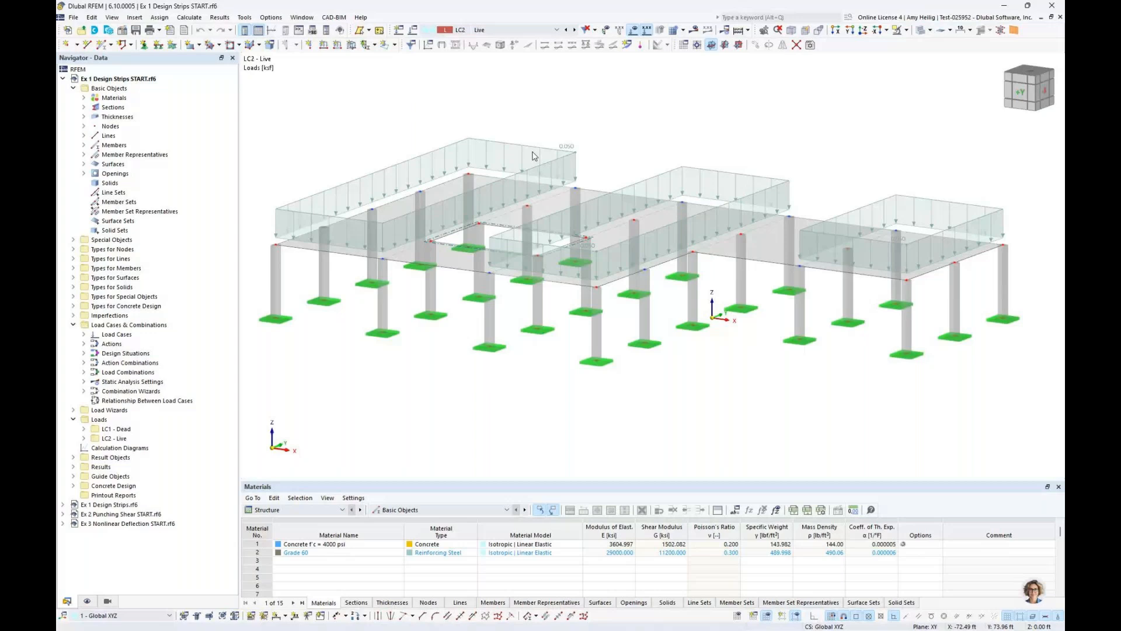
left_click(394, 45)
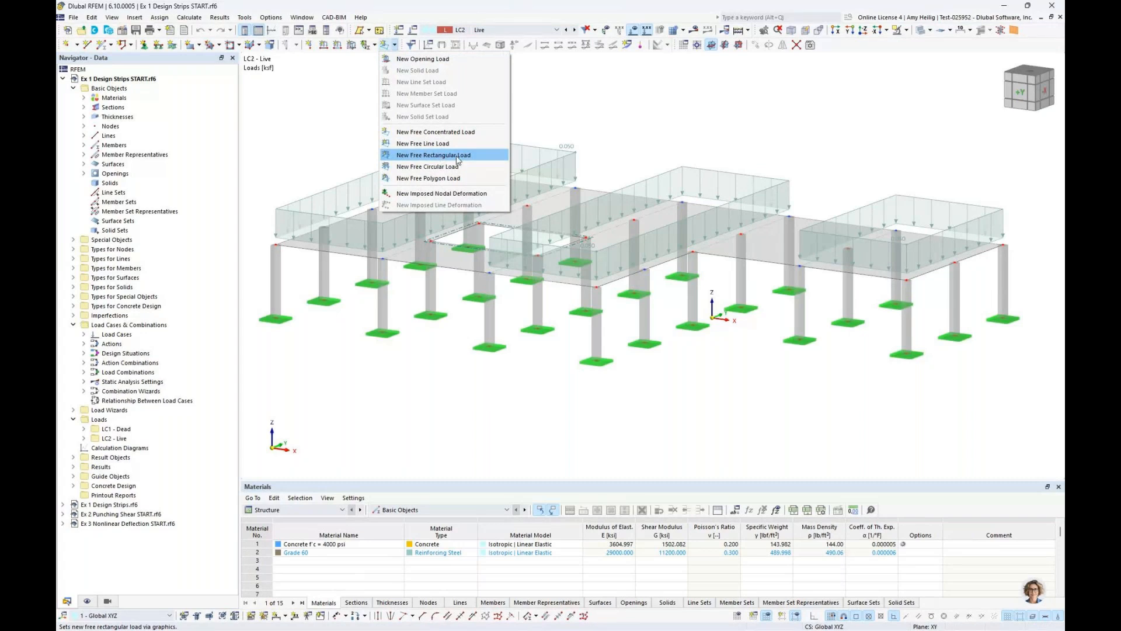
left_click(614, 136)
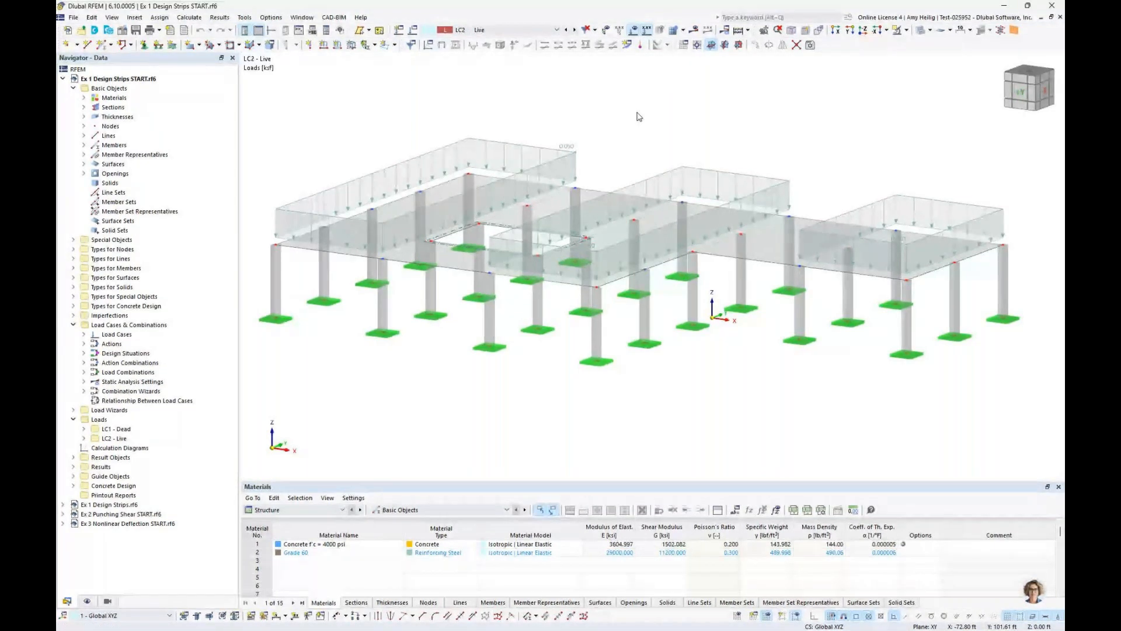
Review the load case and combination base settings and the settings of load case LC1 Dead
left_click(413, 31)
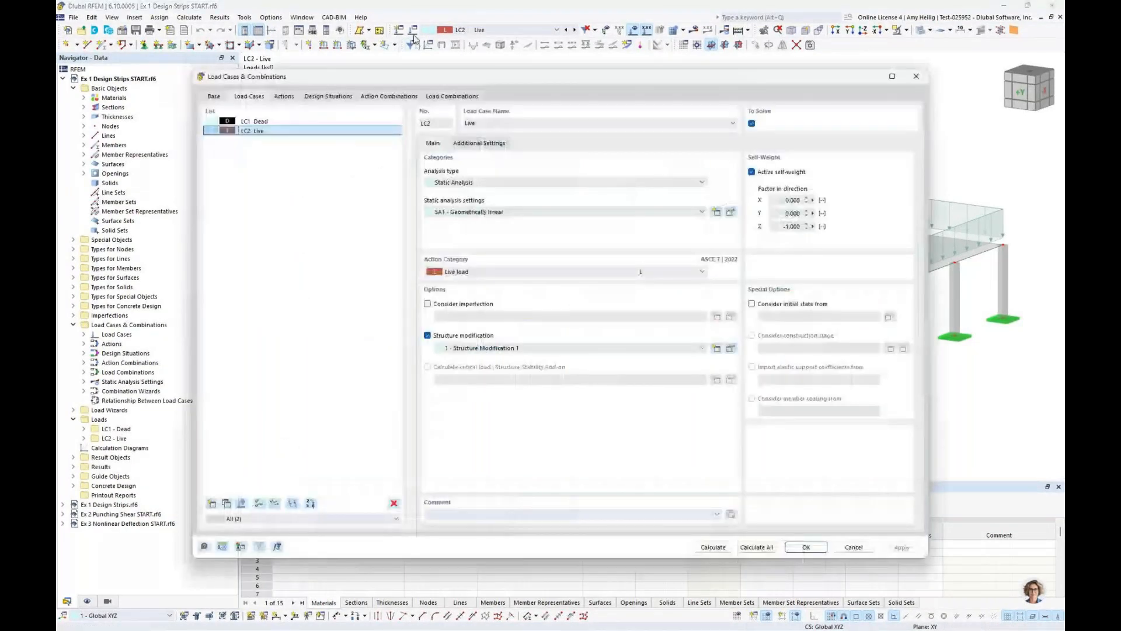
left_click(214, 96)
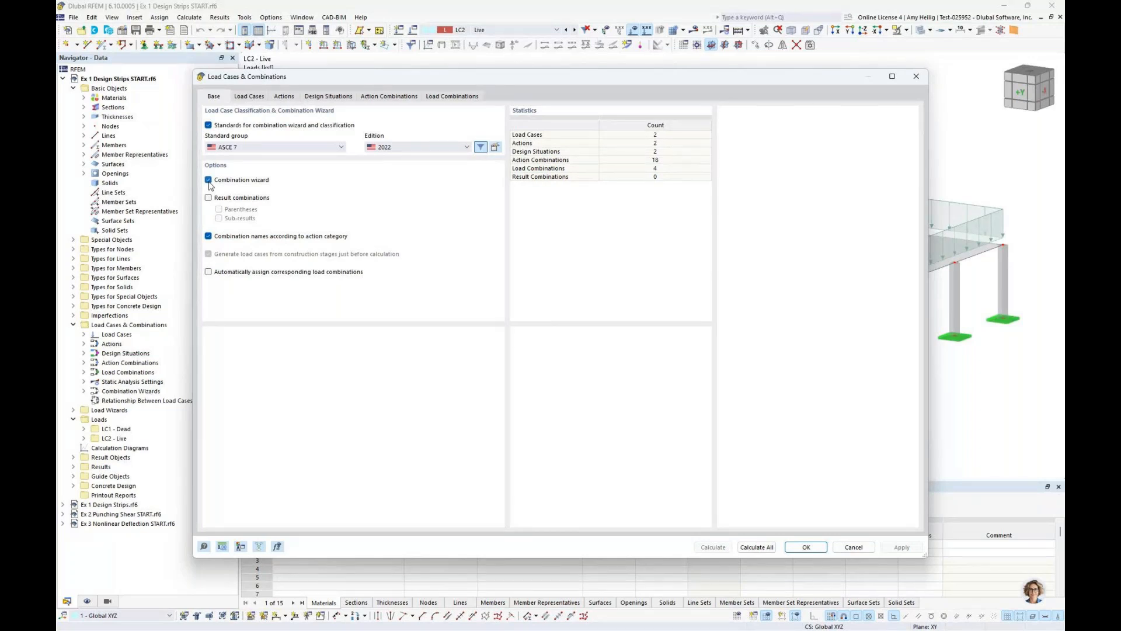
left_click(258, 100)
left_click(264, 122)
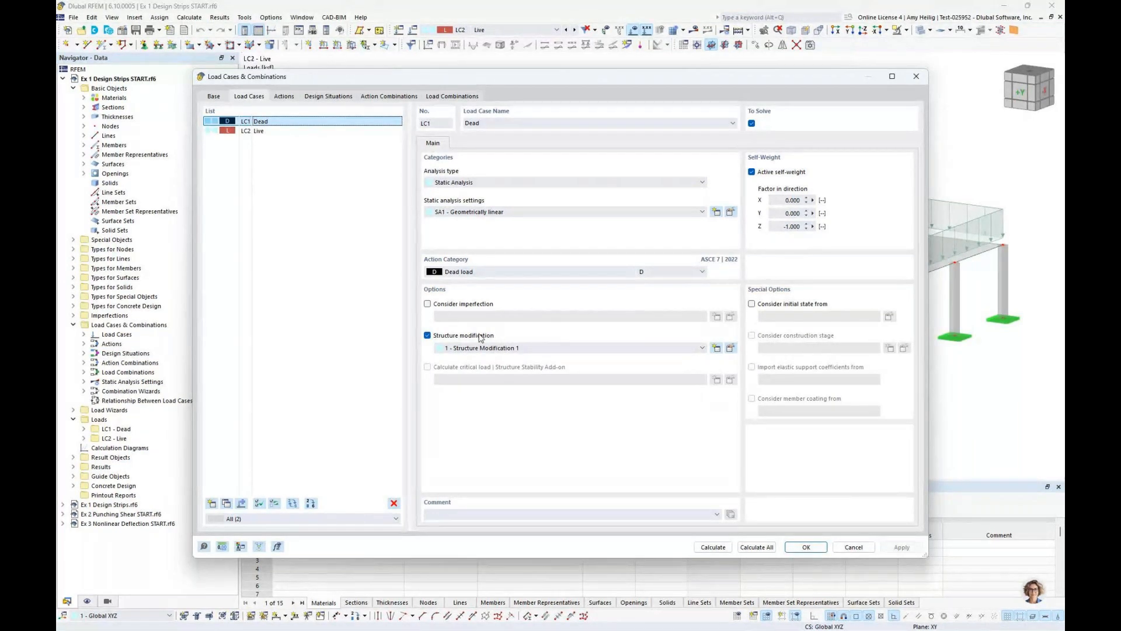
Examine the member stiffness modification in Structure Modification 1, including its available modification types, without changing it
left_click(730, 349)
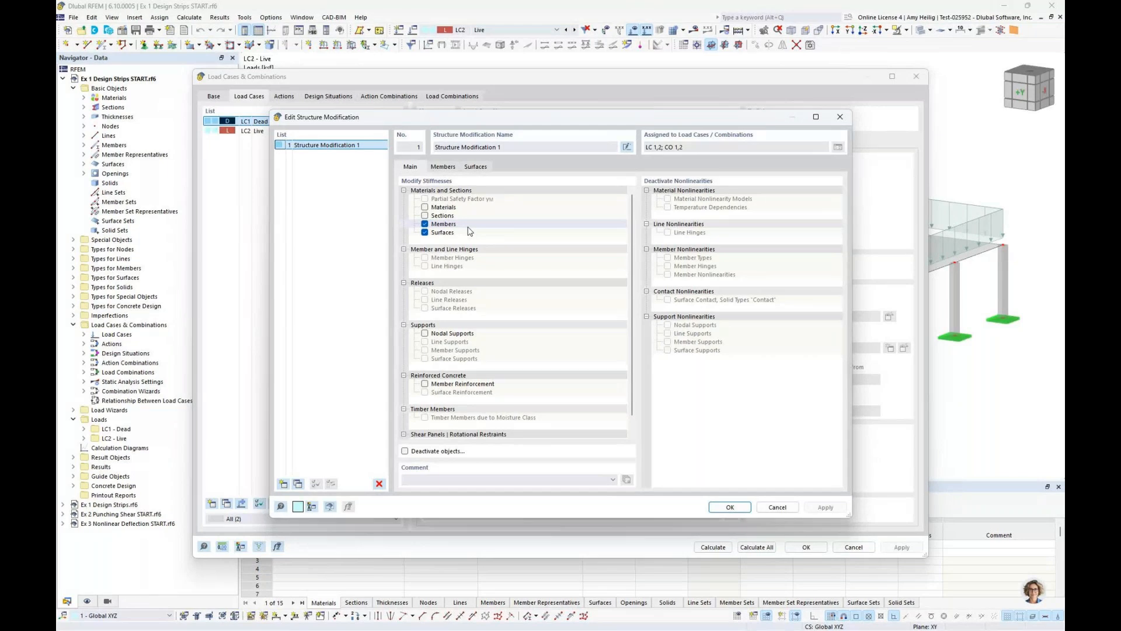
left_click(443, 167)
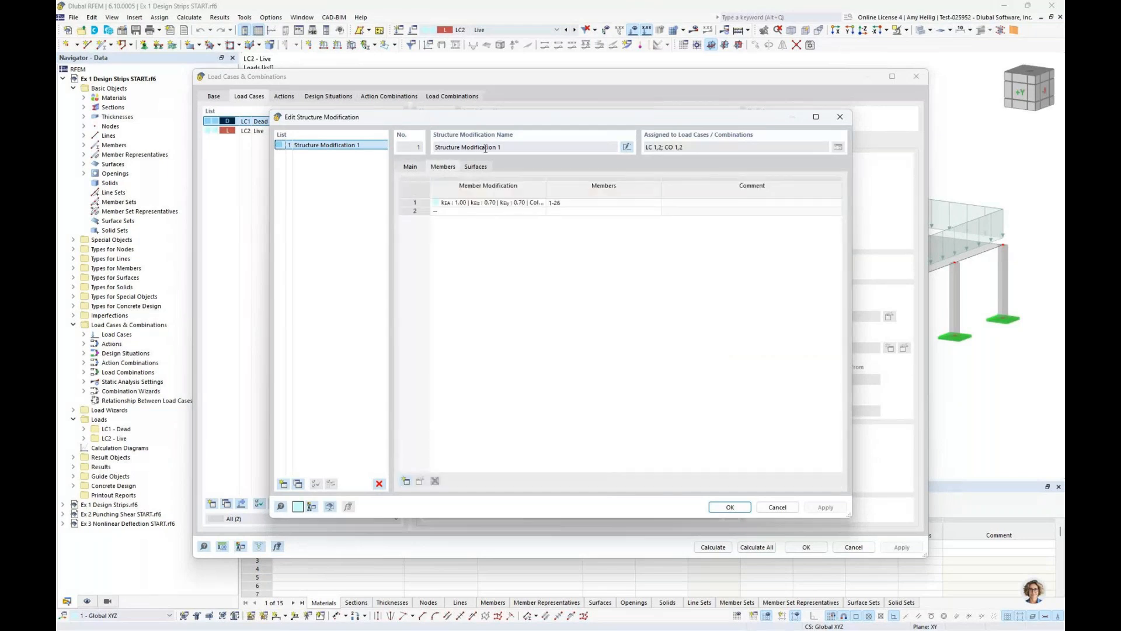
left_click(528, 203)
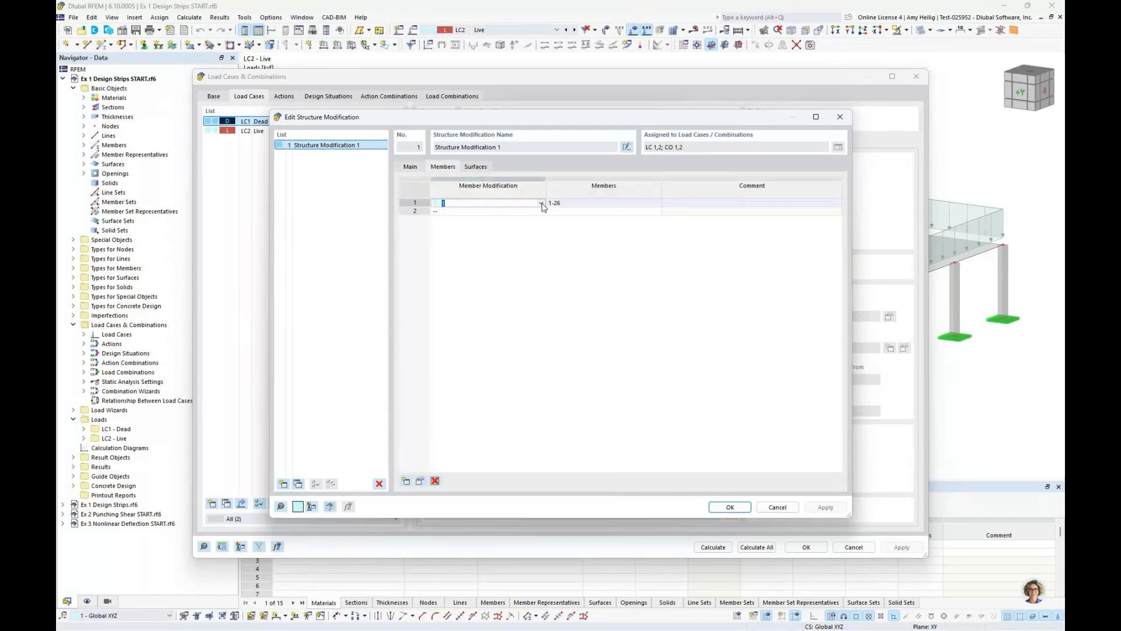
left_click(542, 204)
left_click(653, 210)
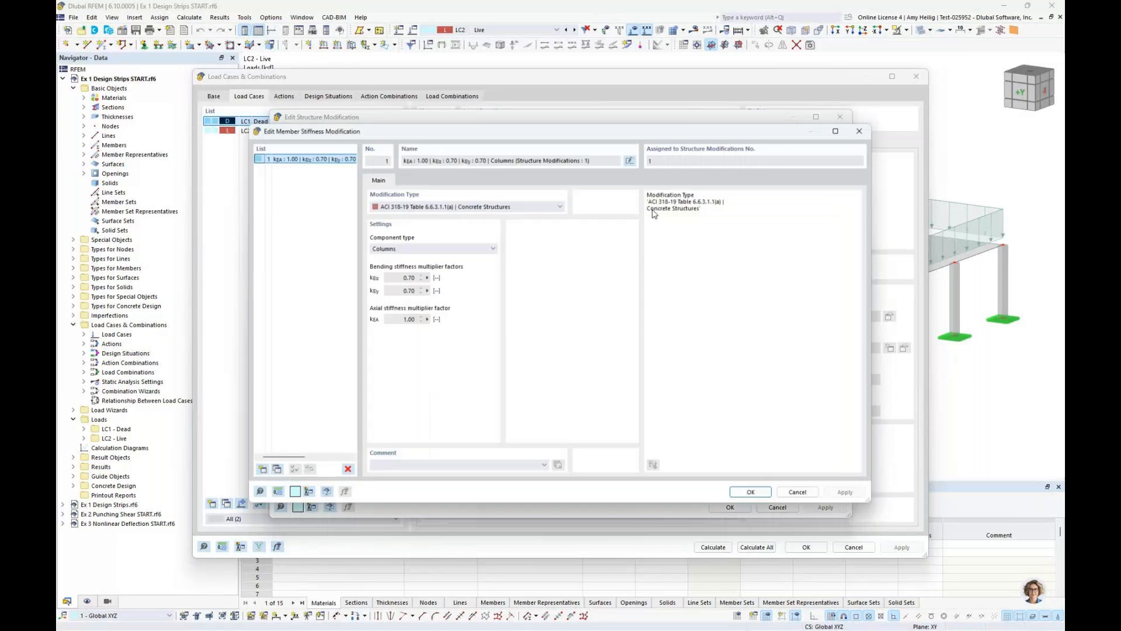
left_click(450, 208)
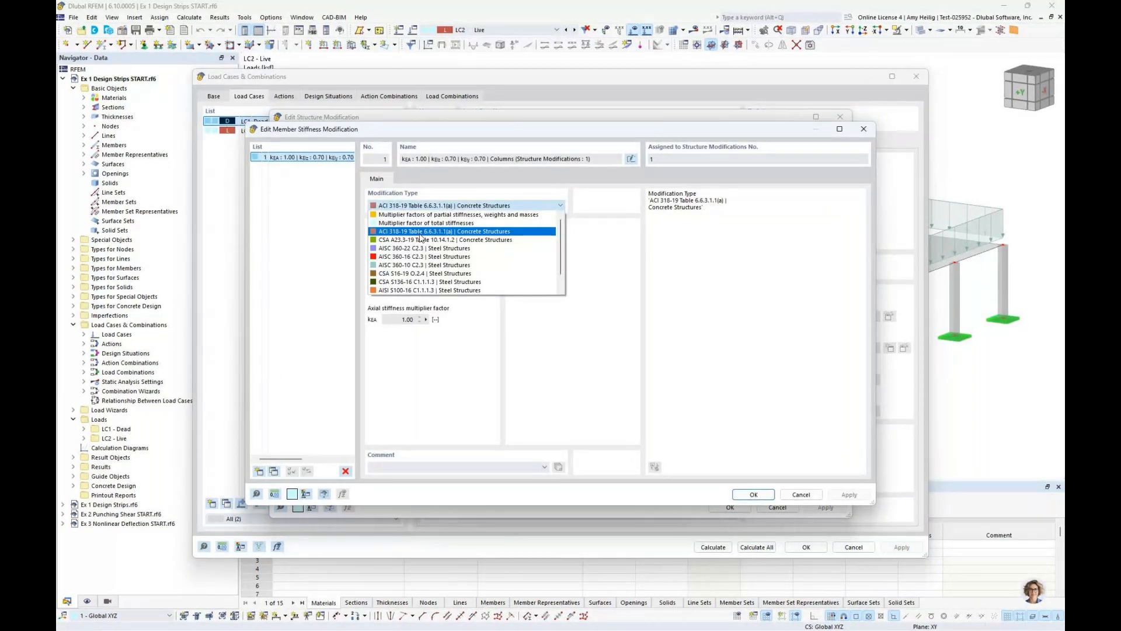
left_click(573, 237)
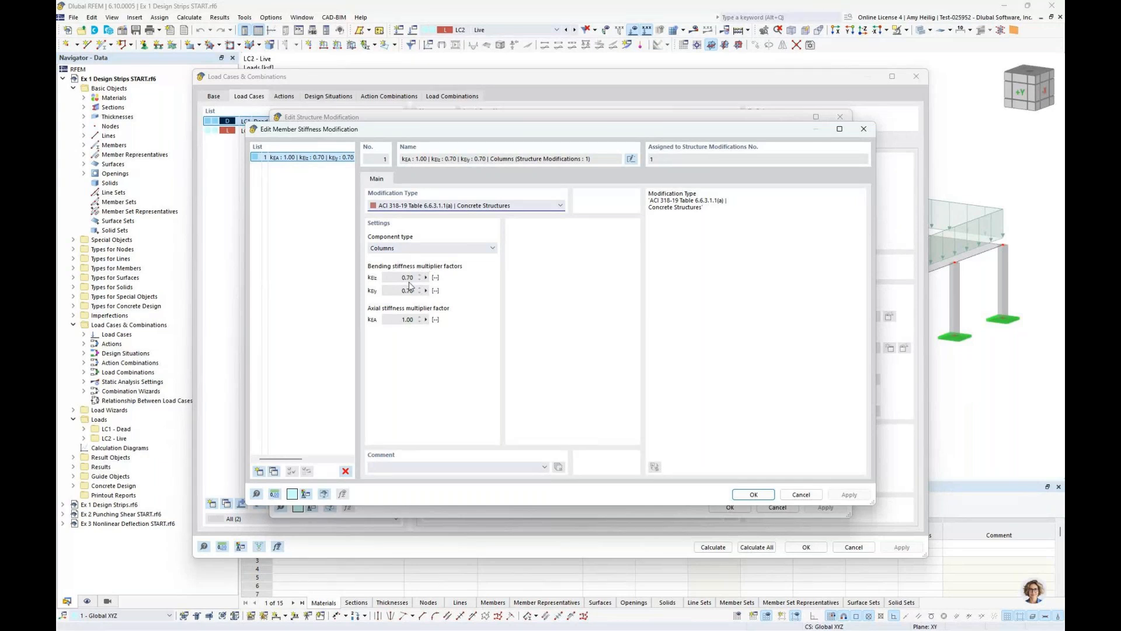
left_click(801, 494)
Examine the surface stiffness modification for flat plates and flat slabs in Structure Modification 1, and leave the structure modification unchanged
left_click(476, 167)
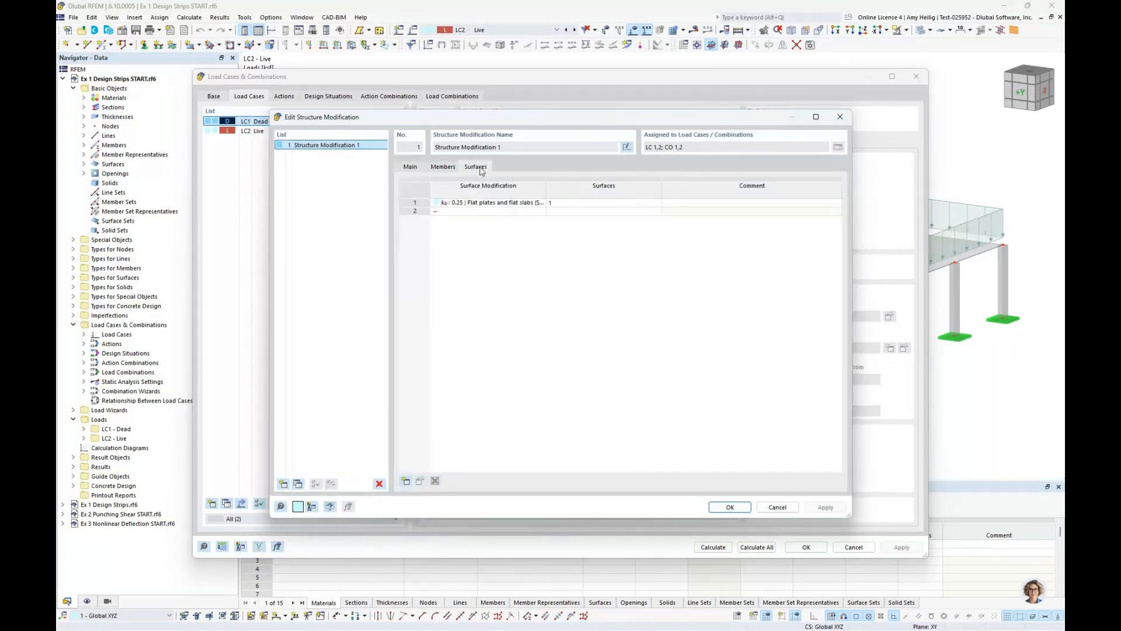
left_click(533, 203)
left_click(541, 202)
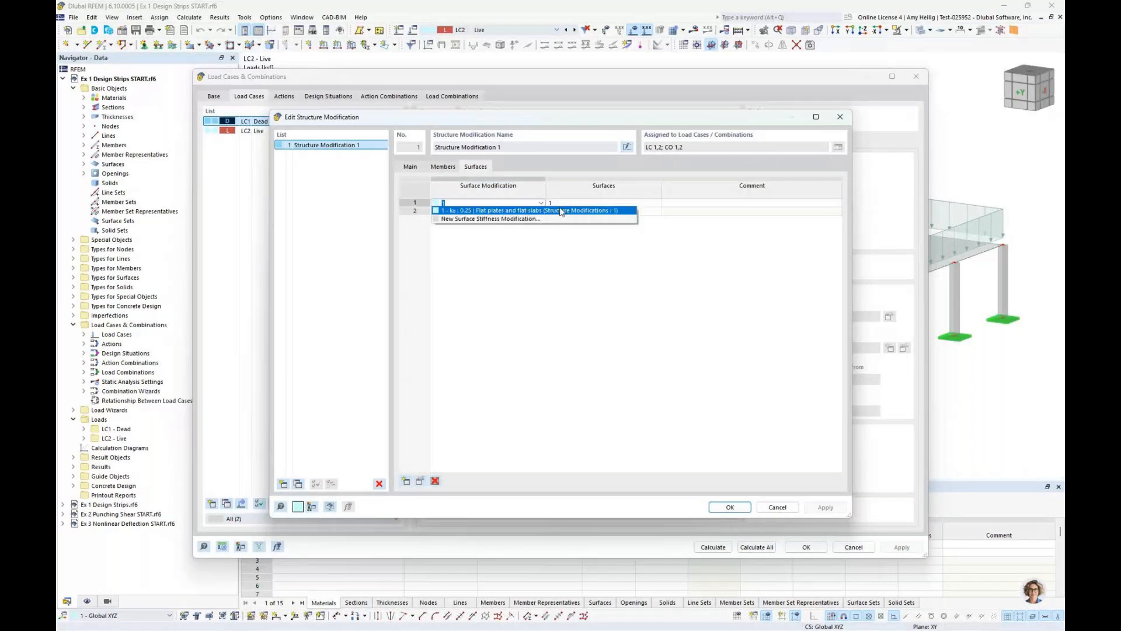
left_click(631, 211)
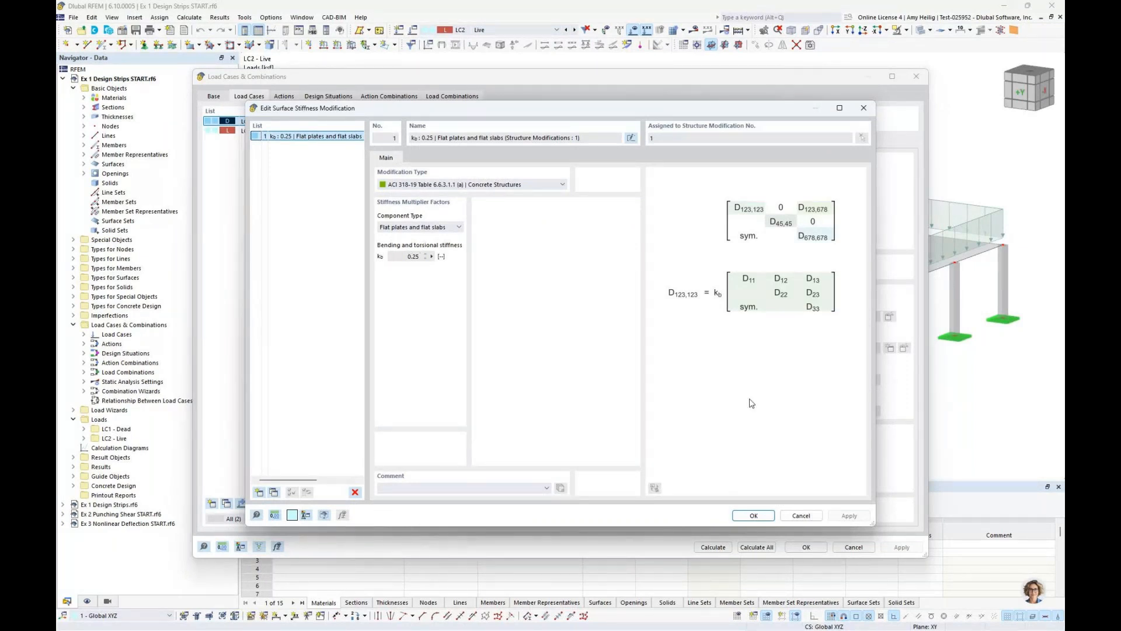
left_click(800, 517)
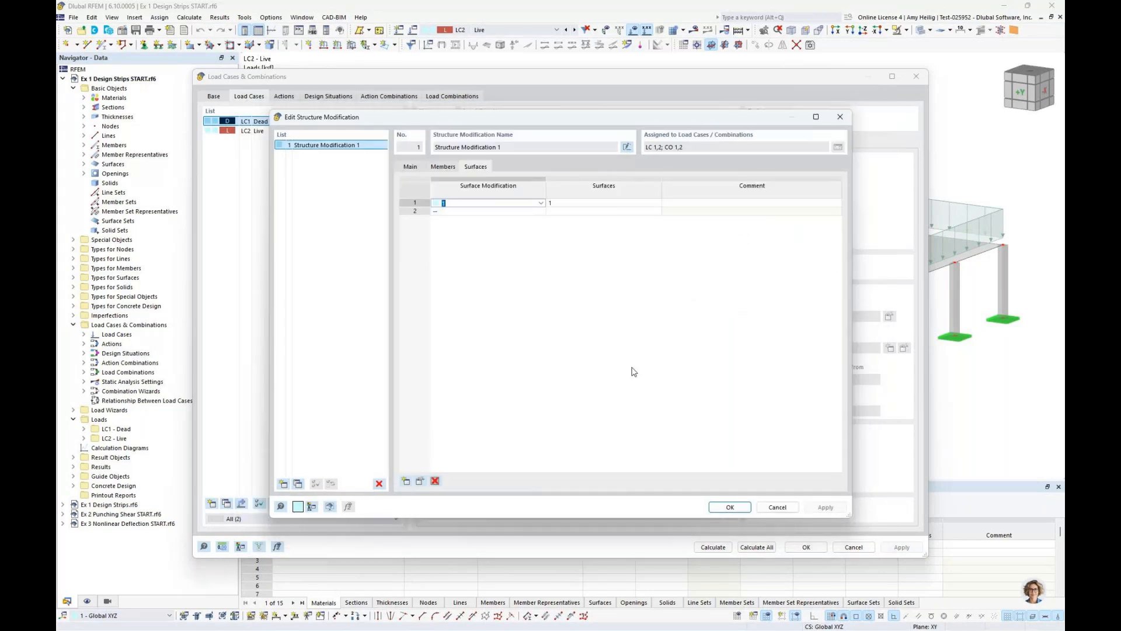
left_click(777, 507)
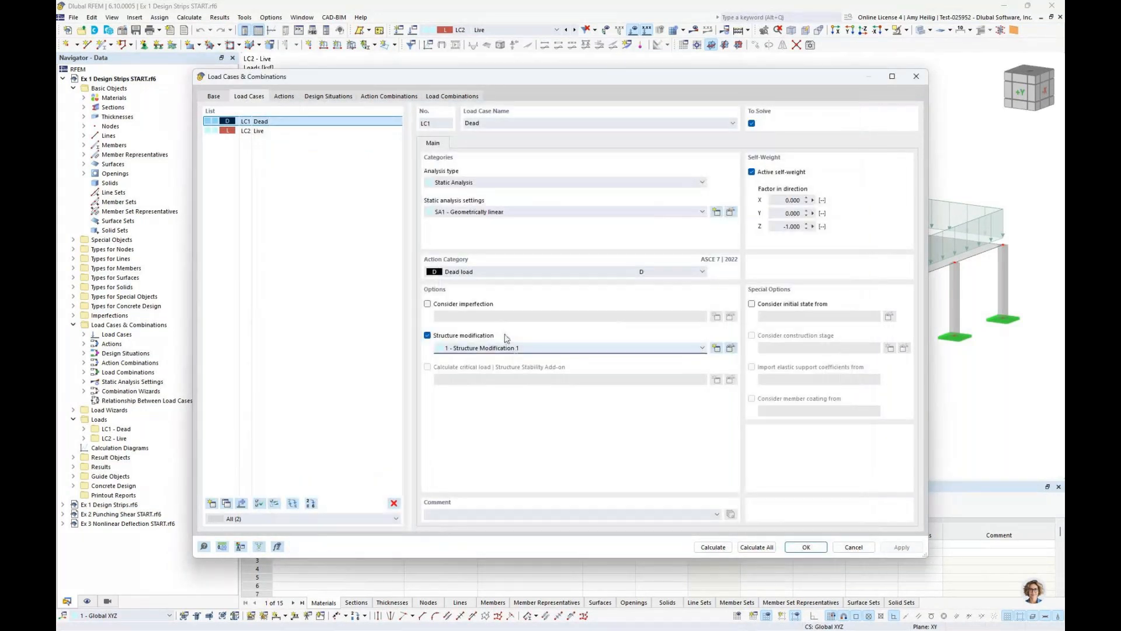
Review load case LC2 Live, design situations DS1 (LRFD) and DS2 (ASD), and the combination wizard settings of DS1, without changing them
left_click(311, 131)
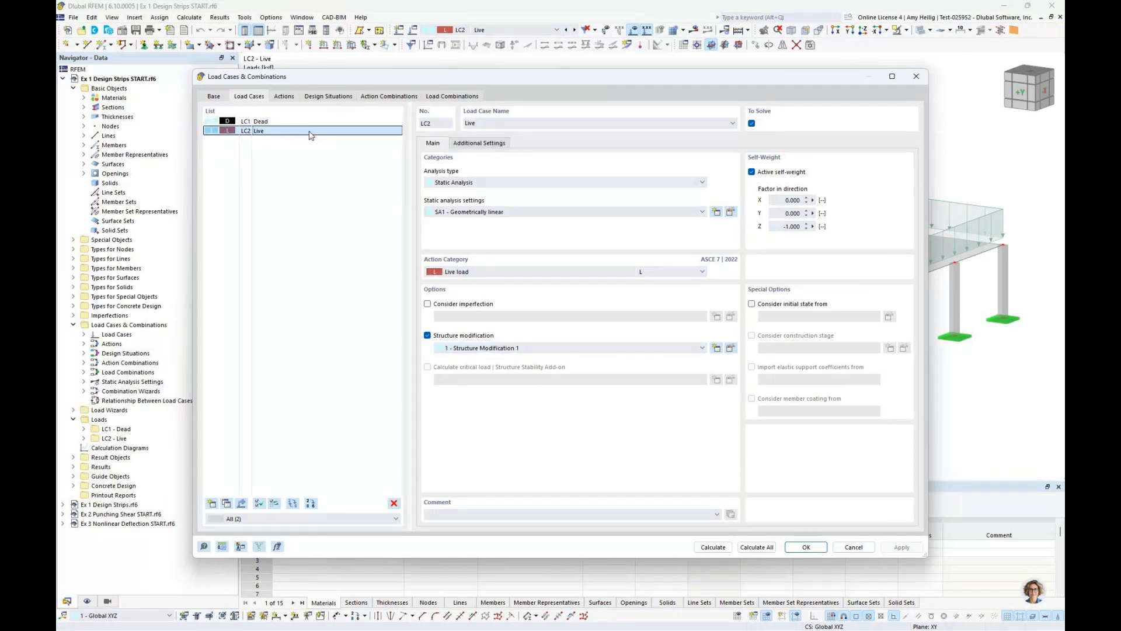
left_click(328, 96)
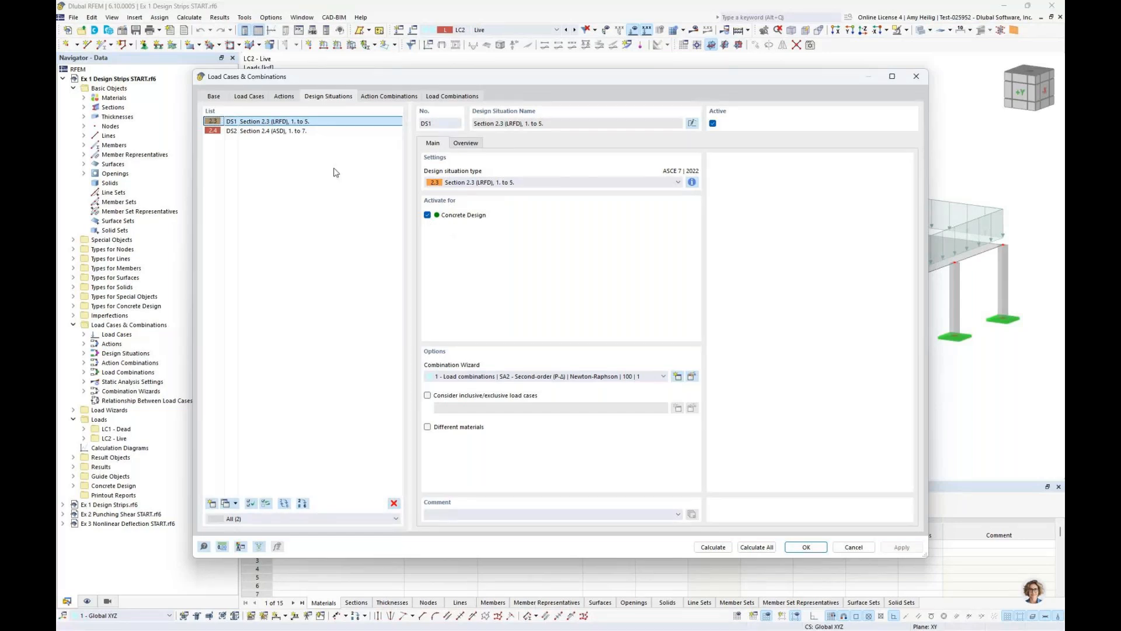
key("Down")
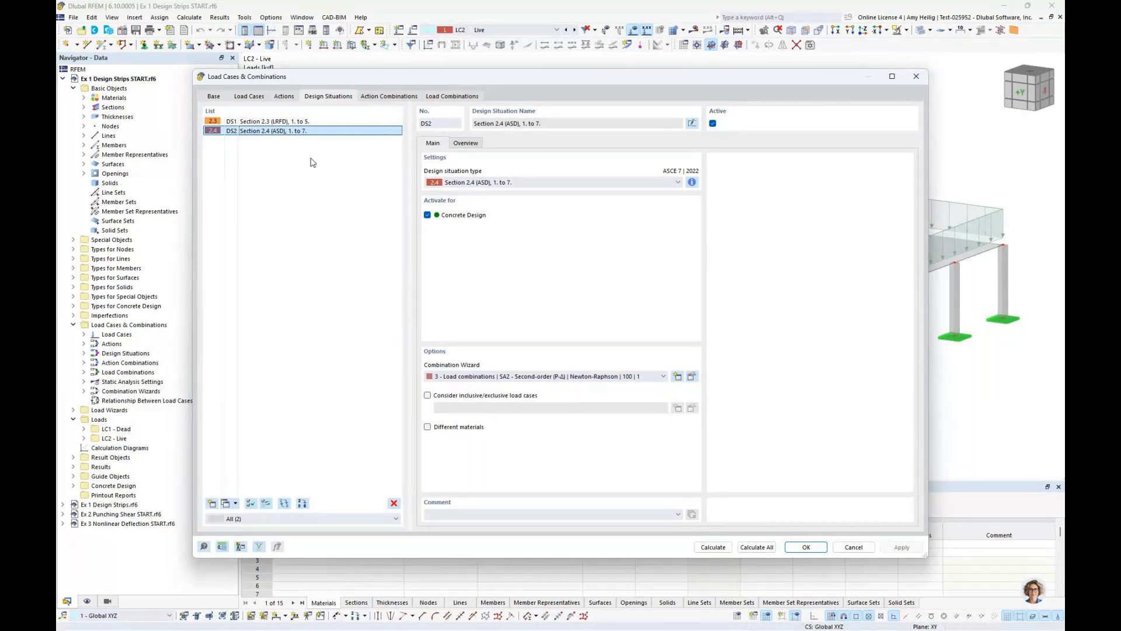
left_click(311, 122)
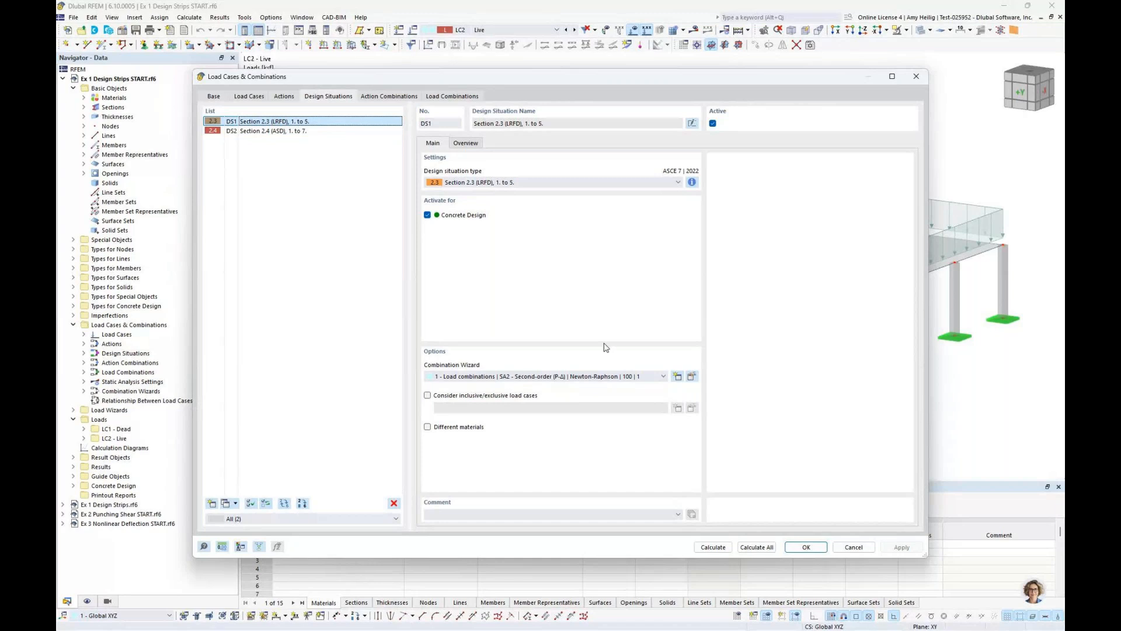
left_click(677, 377)
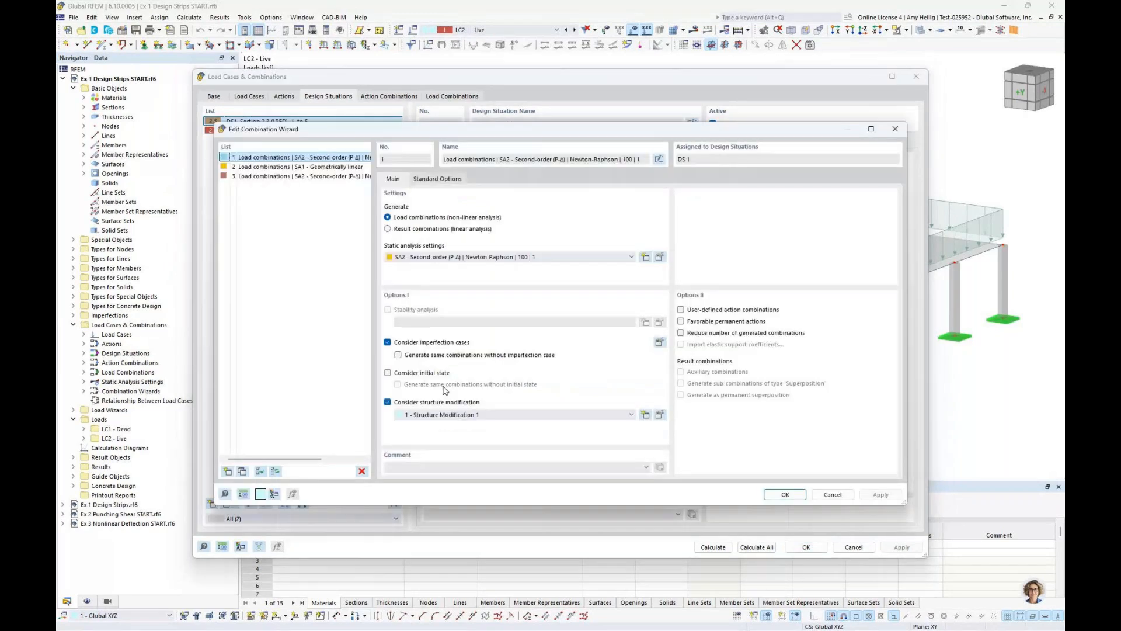
left_click(832, 495)
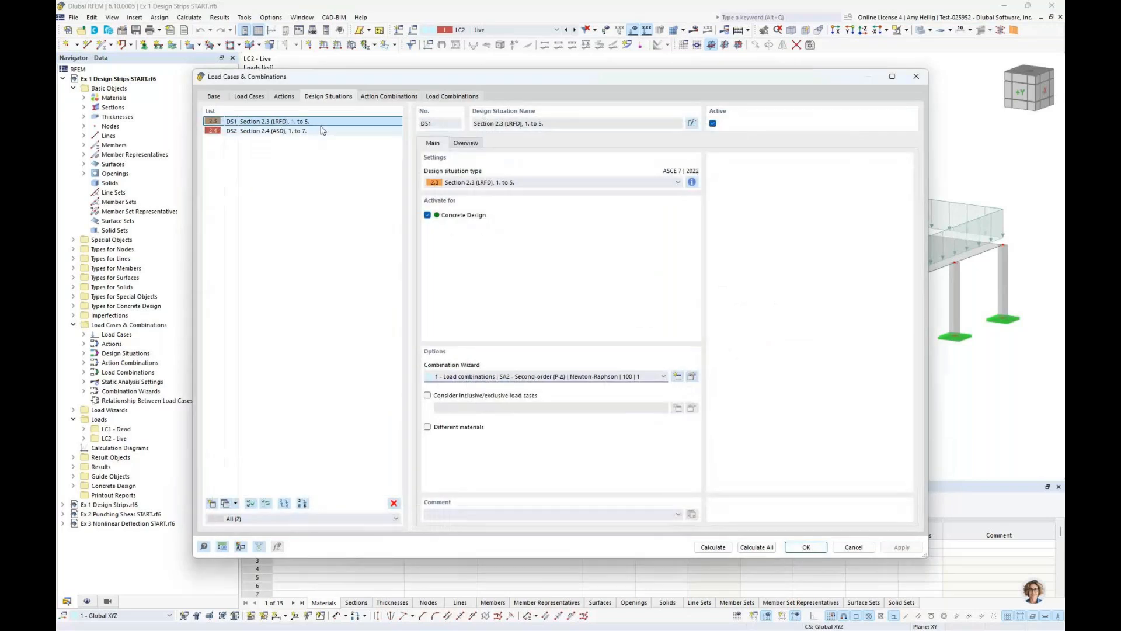
left_click(323, 131)
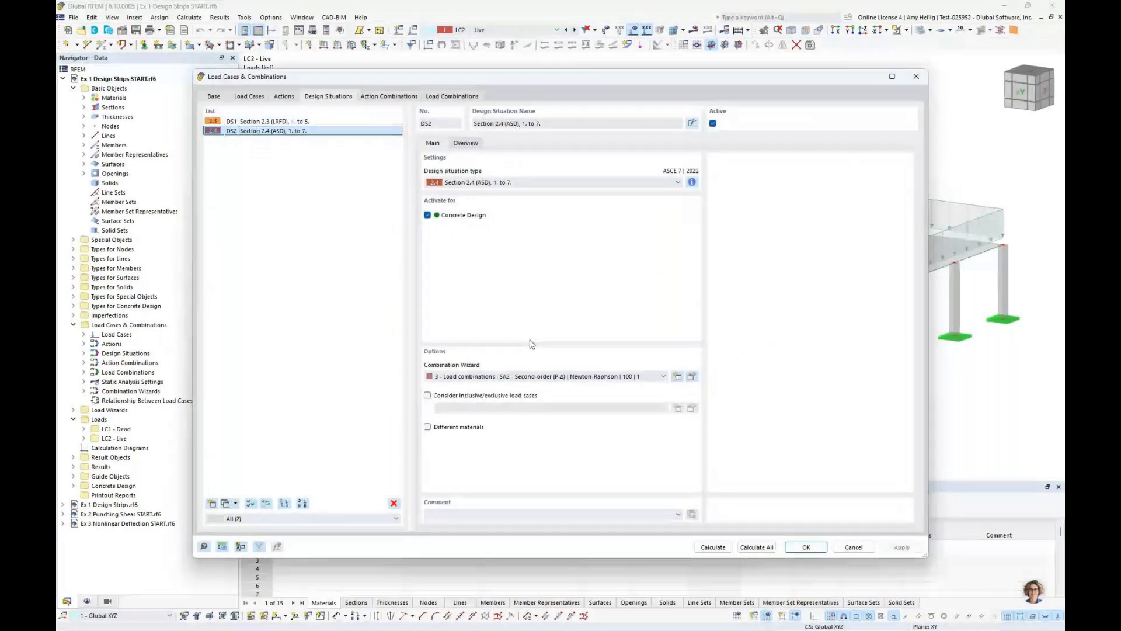
Review the generated load combinations CO1 to CO4 and close the load cases and combinations settings without changes
left_click(453, 96)
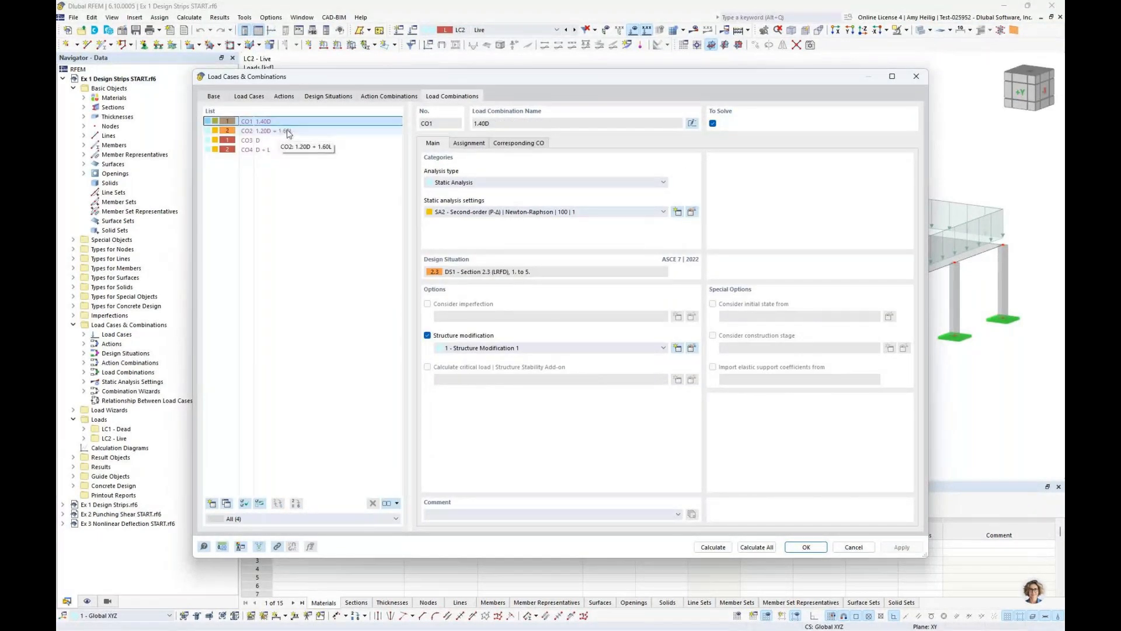
left_click(287, 132)
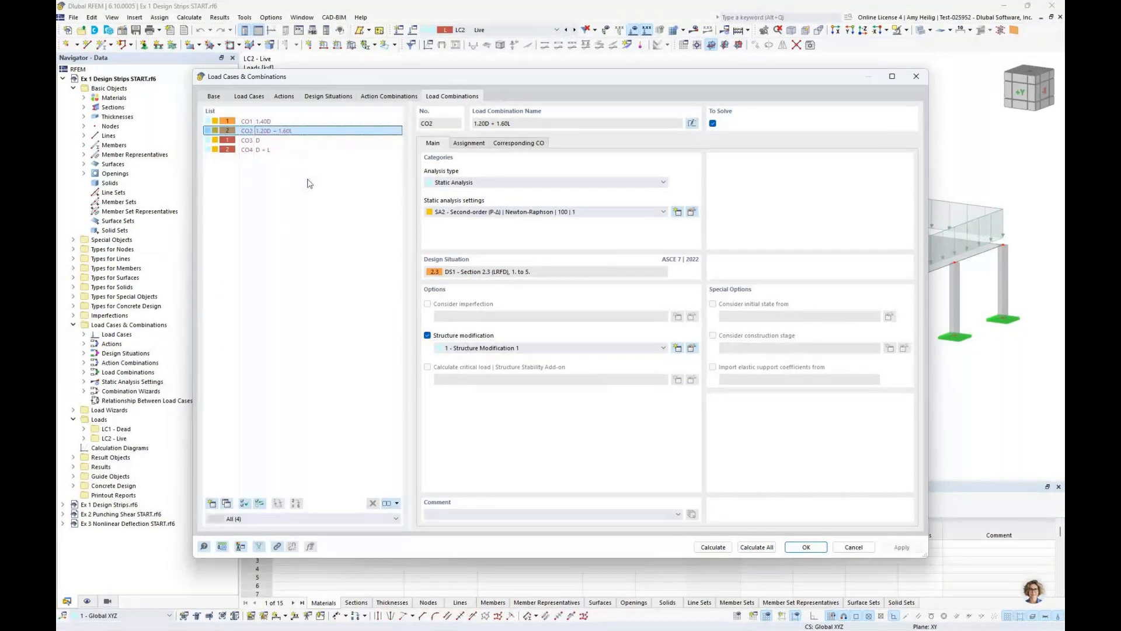
left_click(285, 142)
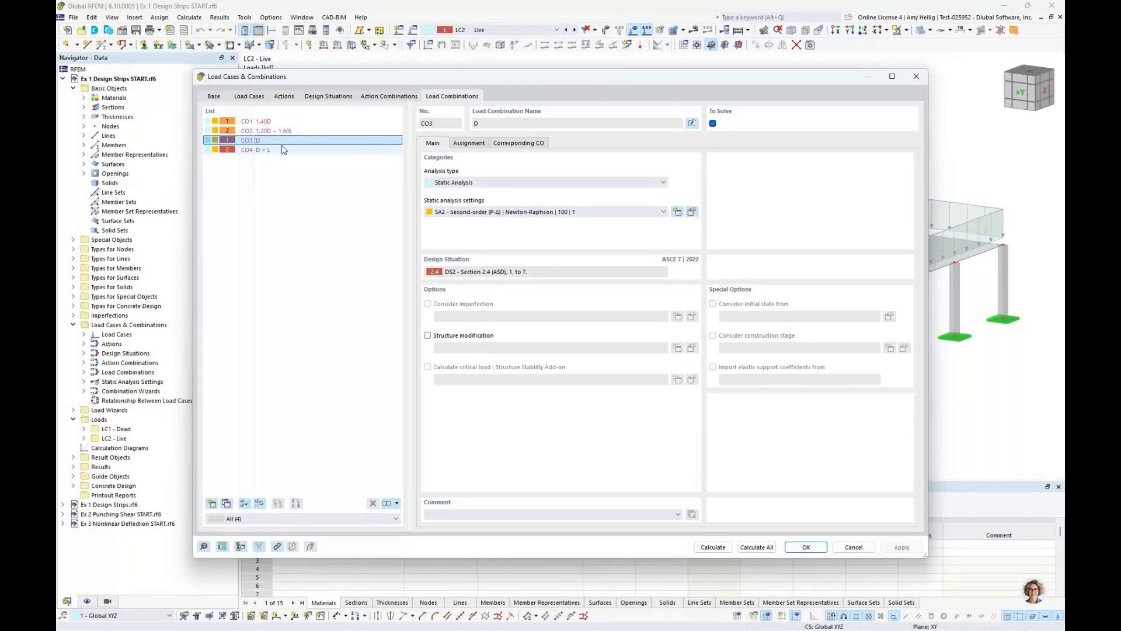
left_click(283, 150)
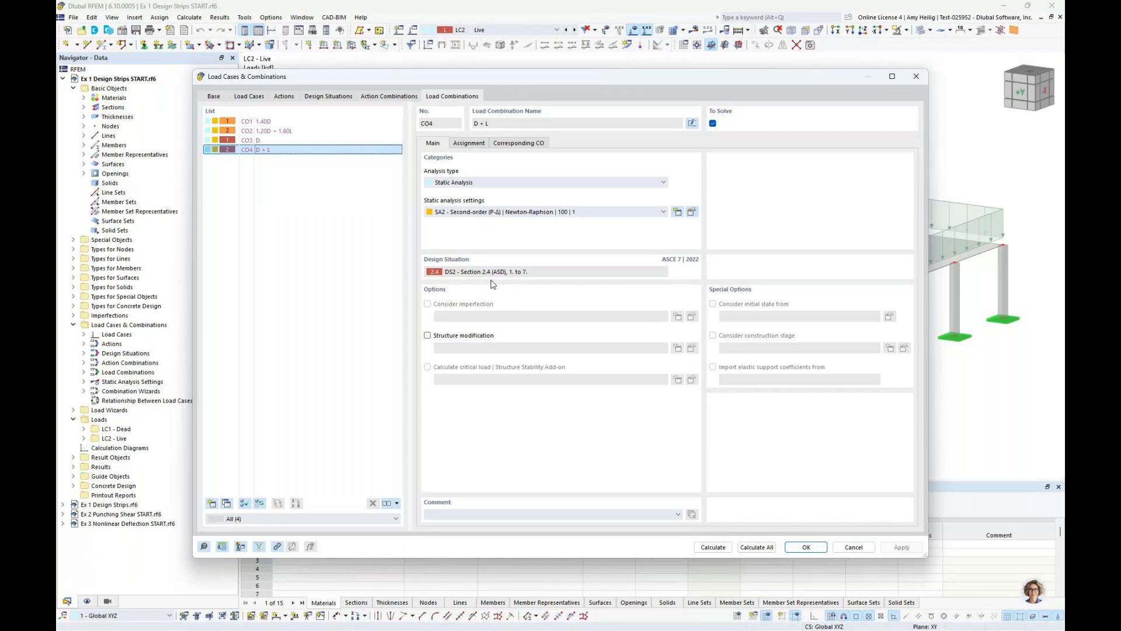
left_click(853, 552)
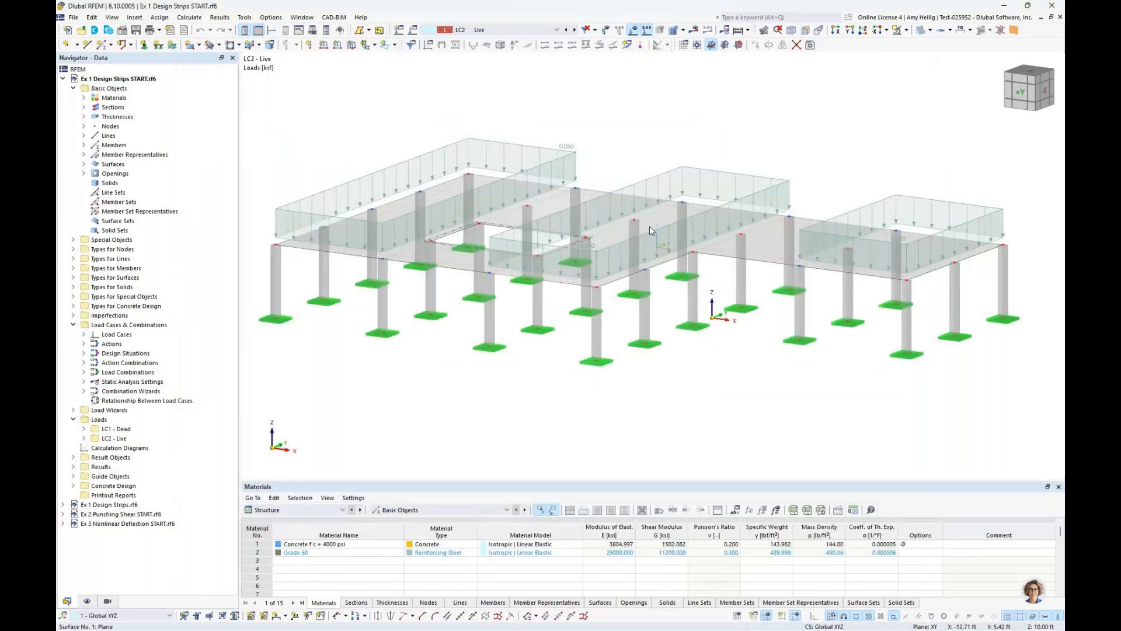
Hide the loads in the model view and collapse the Load Cases & Combinations category in the navigator
left_click(633, 31)
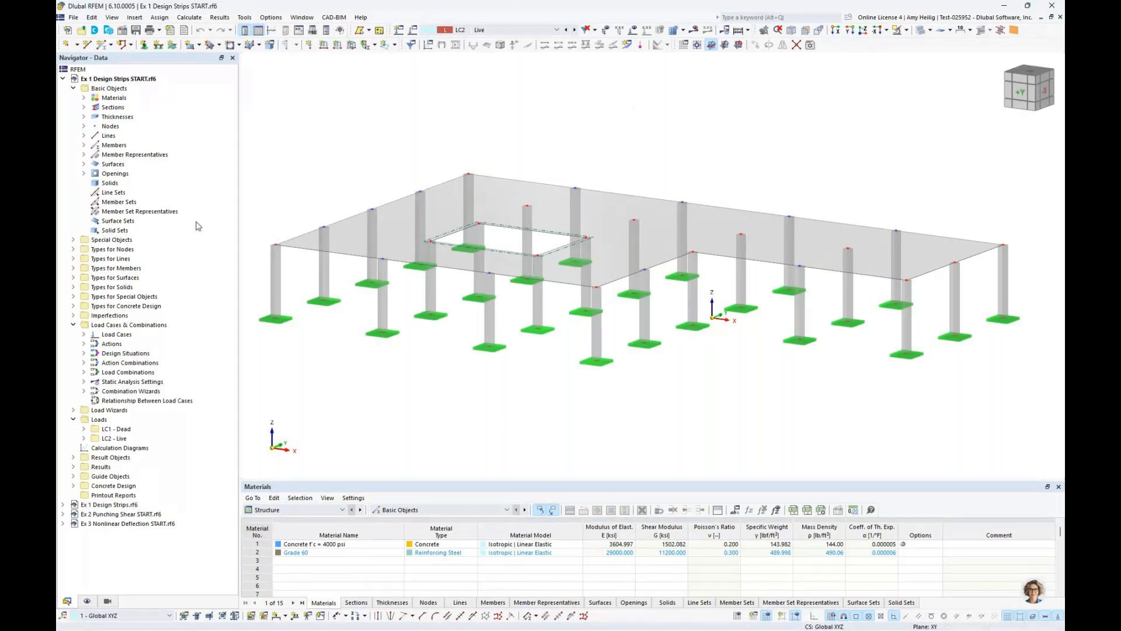
left_click(73, 325)
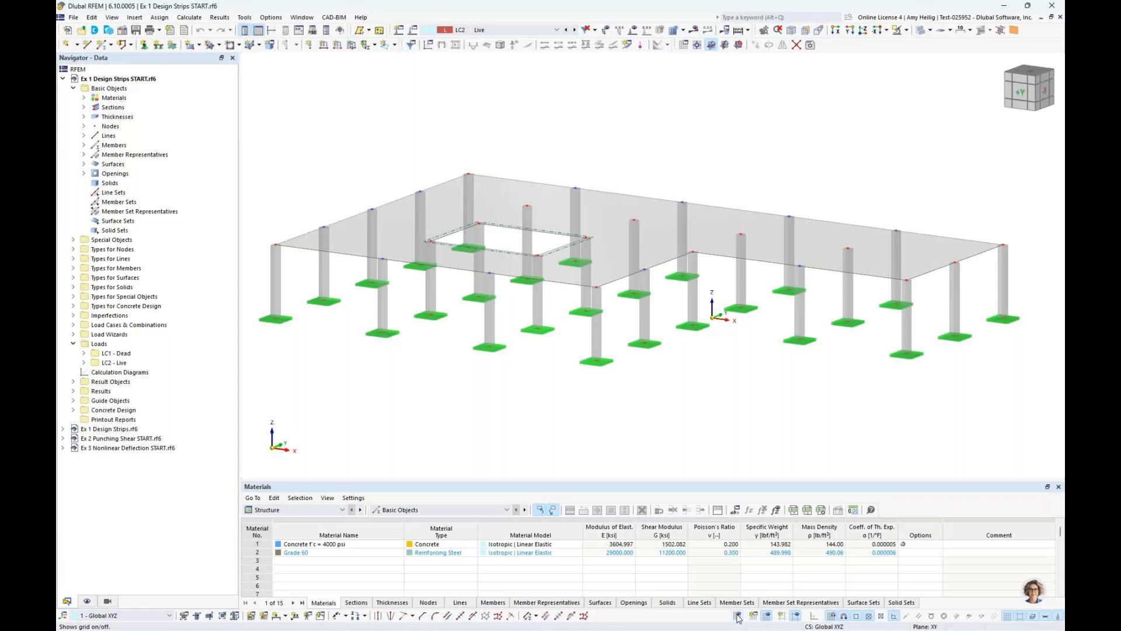
left_click(737, 616)
left_click(737, 616)
Start a new Cartesian building grid and pick its origin at Node No. 1, the corner column base at X -50, Y -30, Z 0 ft
left_click(73, 401)
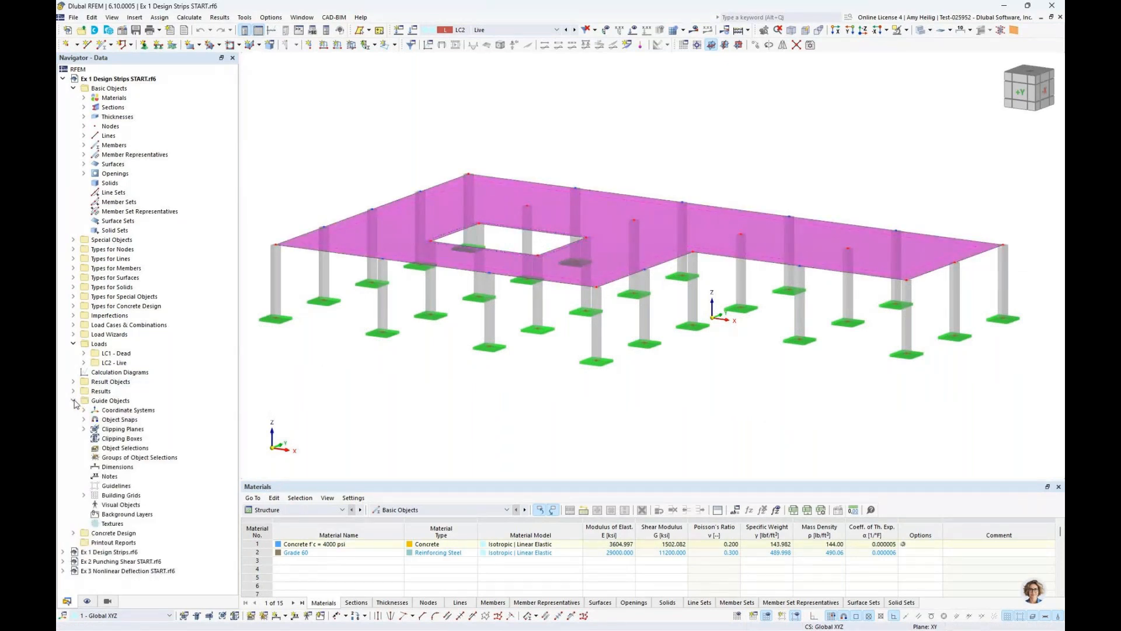
left_click(119, 496)
right_click(119, 497)
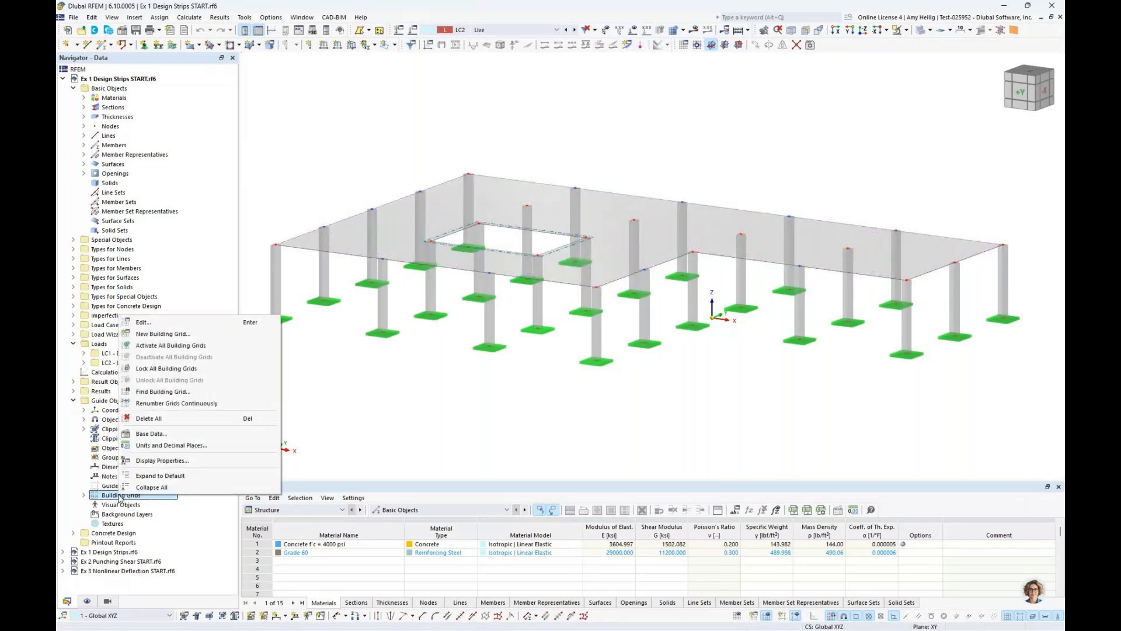
left_click(163, 333)
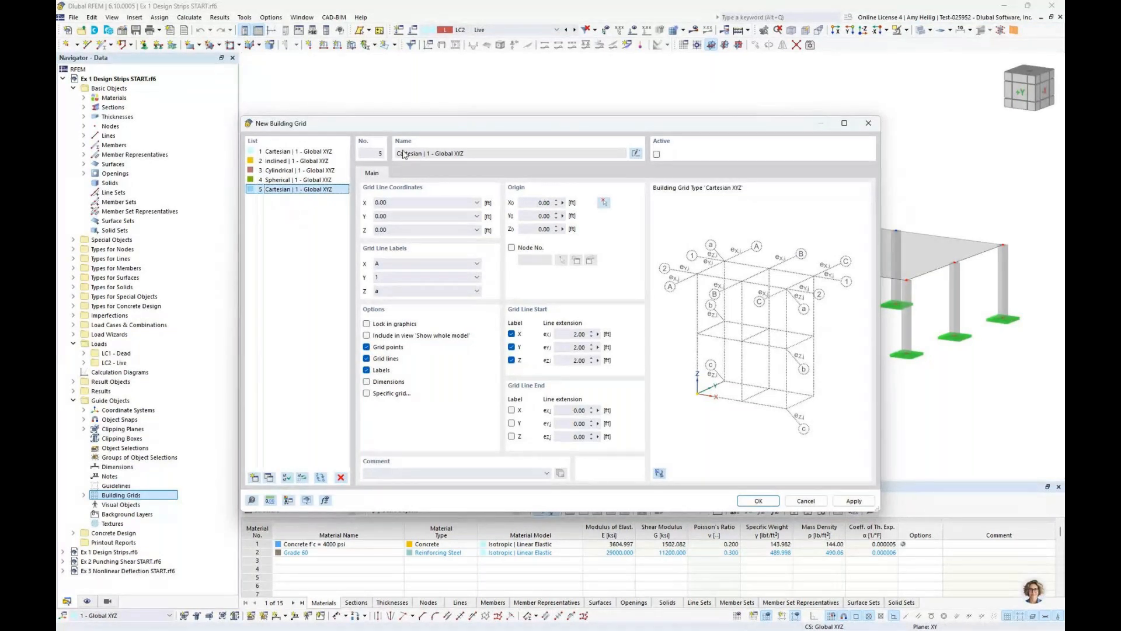
left_click_drag(407, 126, 543, 203)
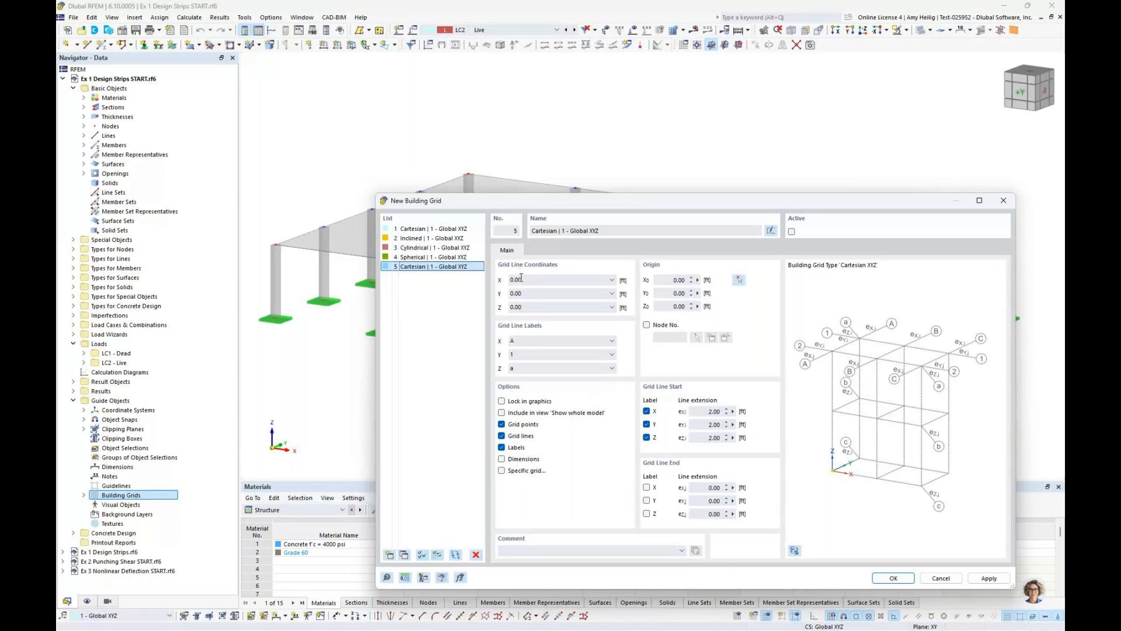
mouse_move(531, 280)
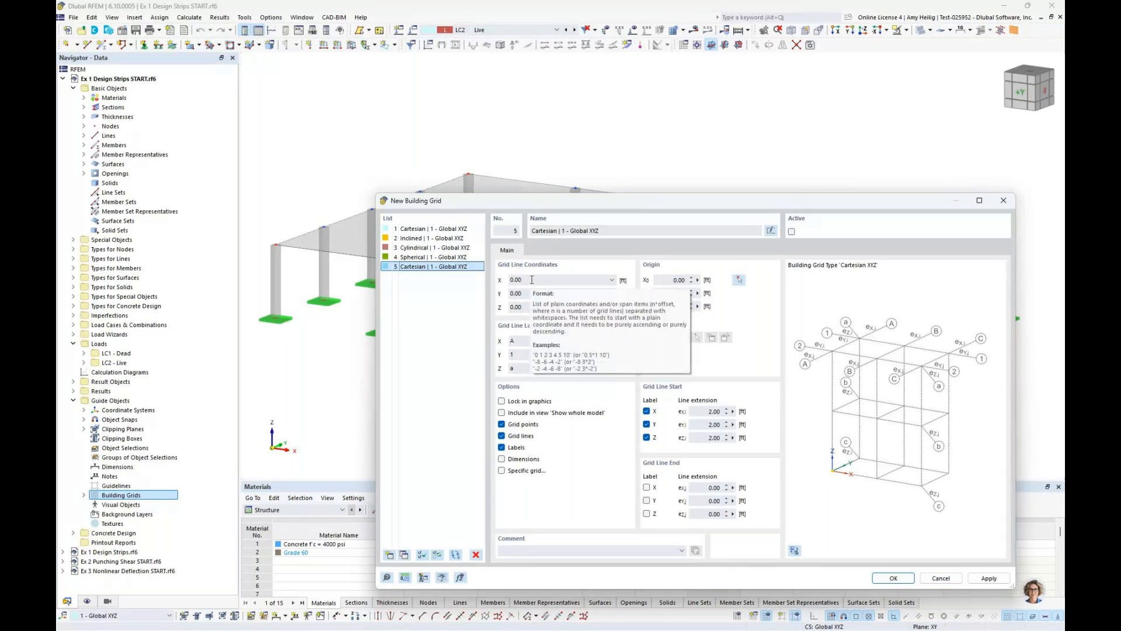
left_click(531, 280)
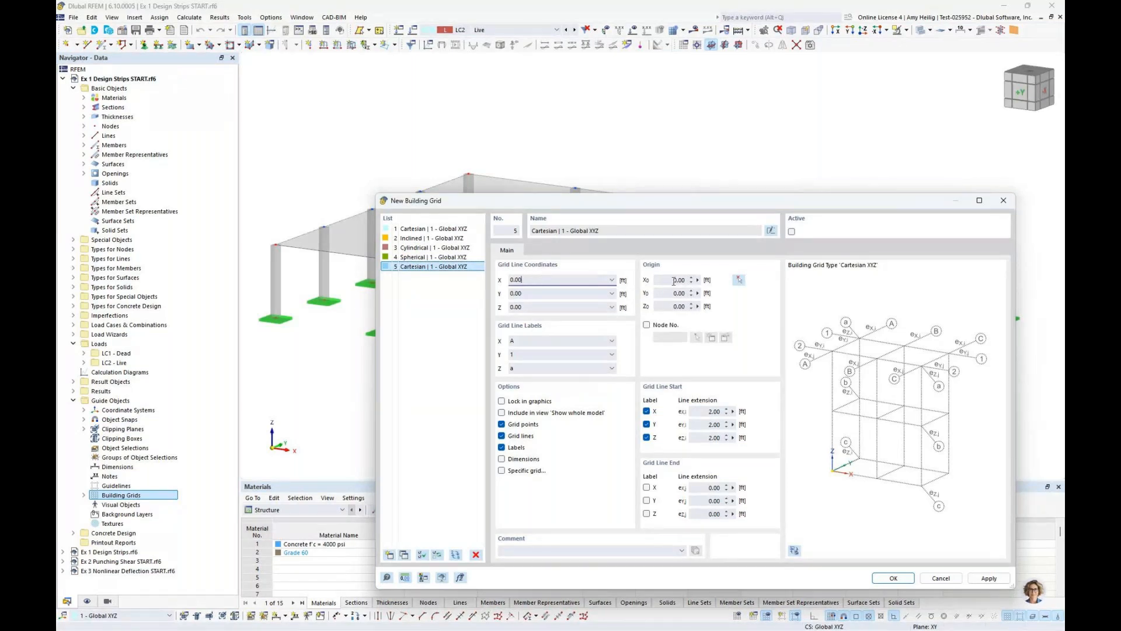
left_click(738, 280)
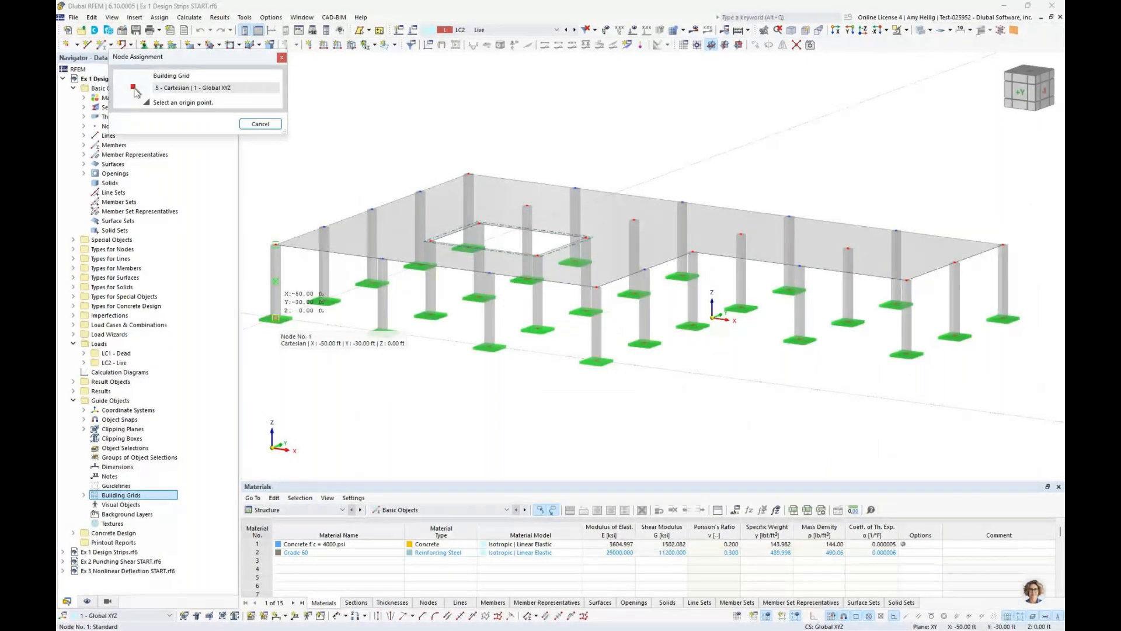
left_click(275, 318)
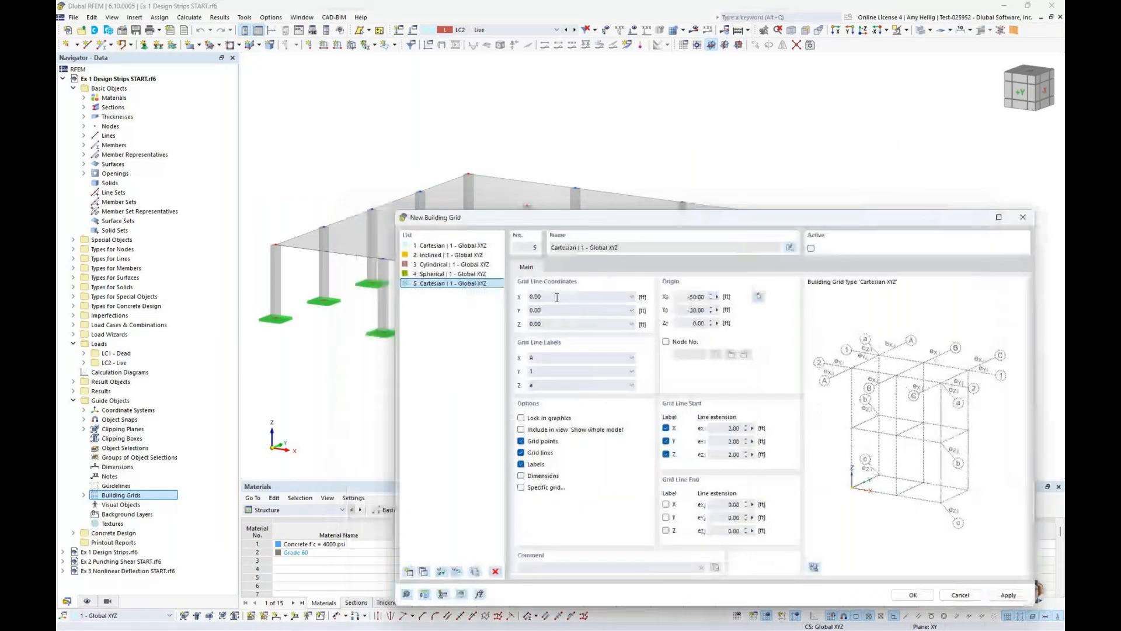
Set the building grid's X grid line coordinates to 0.00 5*16.6667 ft
left_click(557, 297)
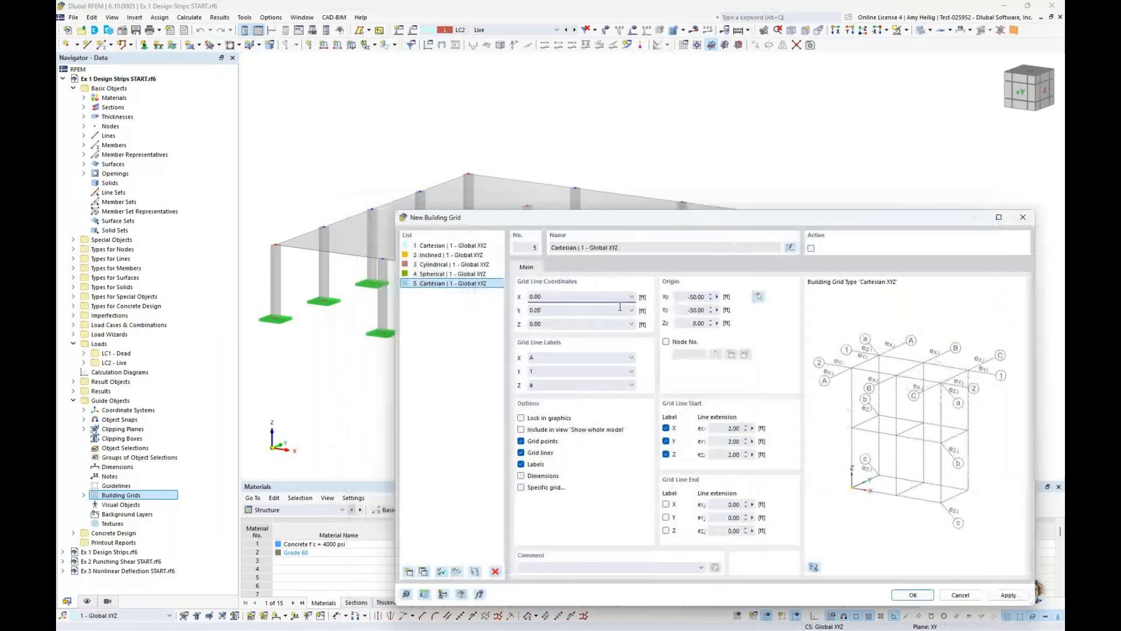
mouse_move(620, 307)
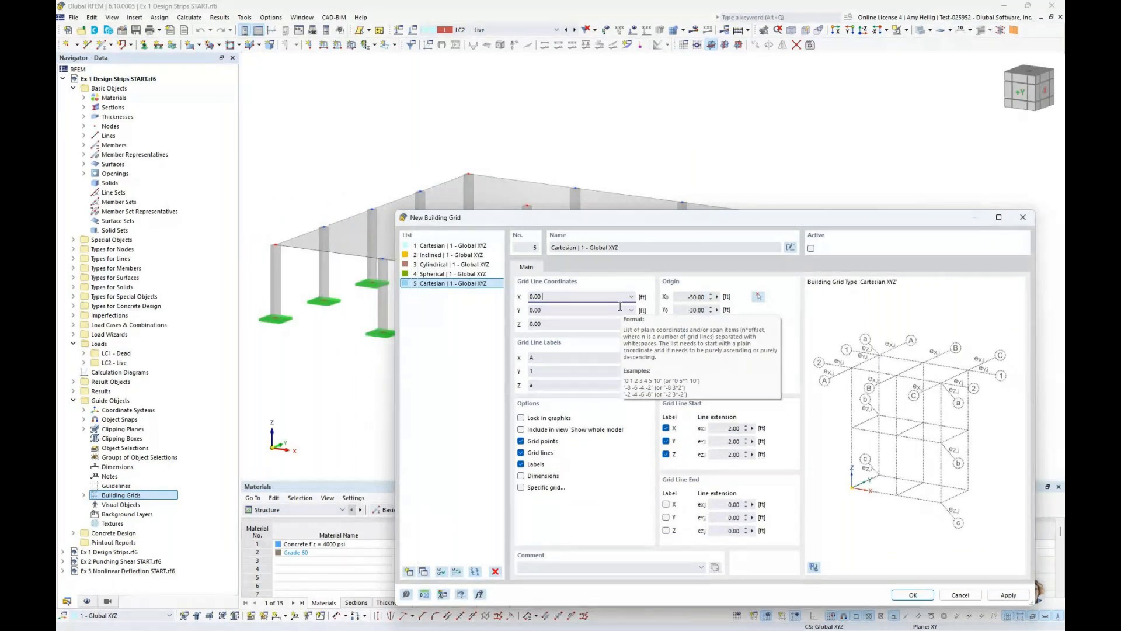
type("5*16.6667")
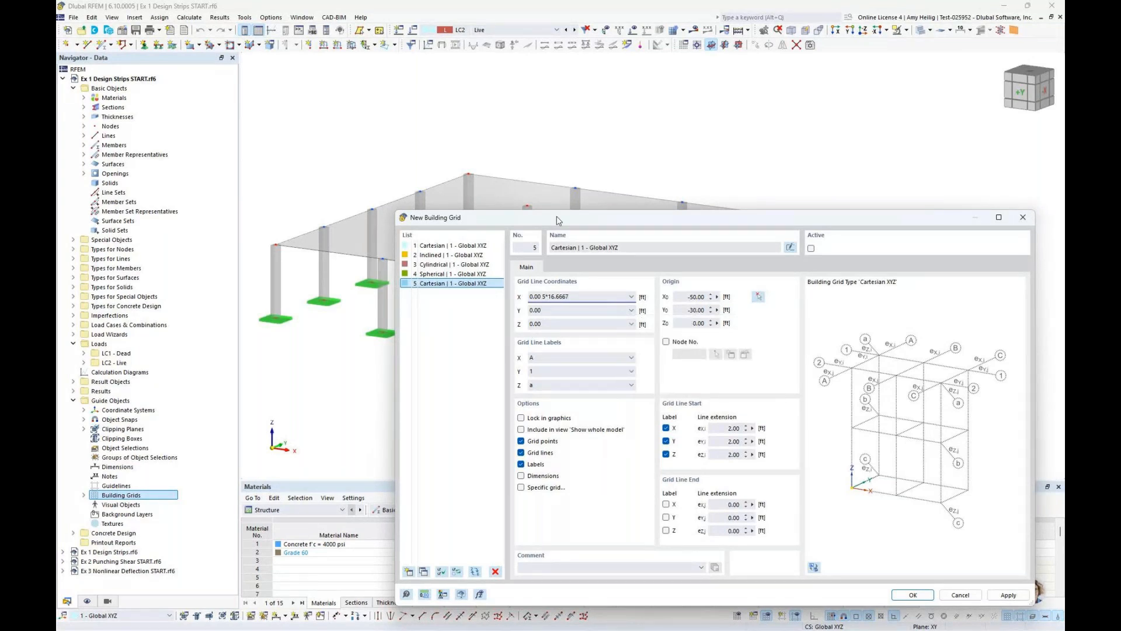
left_click_drag(557, 221, 553, 432)
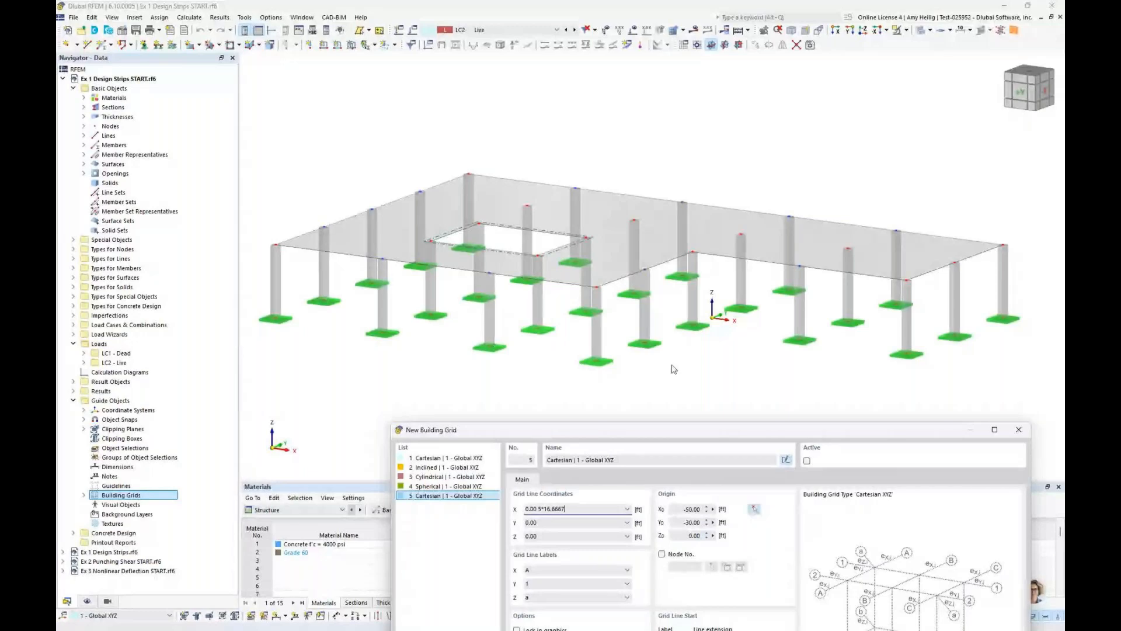
left_click_drag(767, 437, 766, 168)
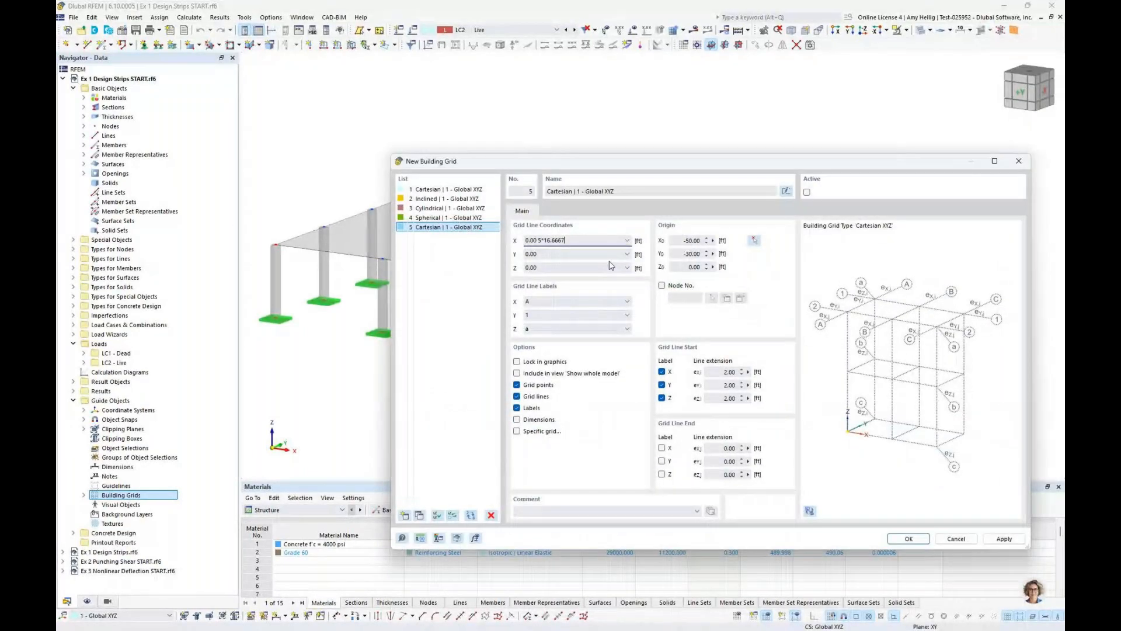
Set the grid line coordinates to 0.00 4*12.50 ft in Y and 0.00 10 ft in Z, and create the building grid
left_click(549, 254)
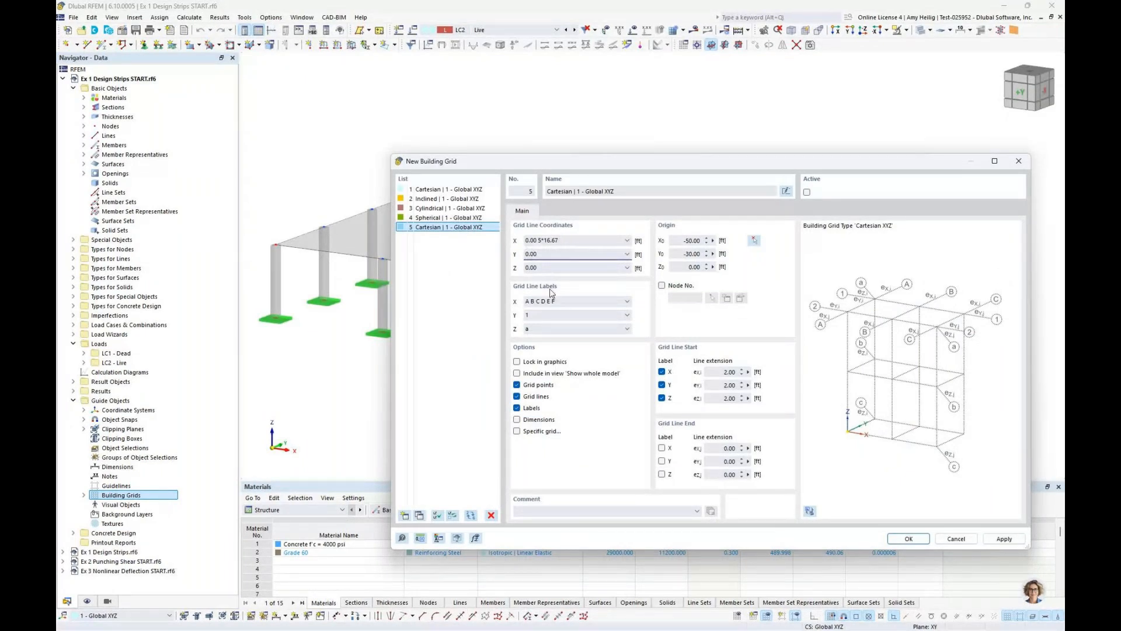
left_click_drag(521, 166, 587, 333)
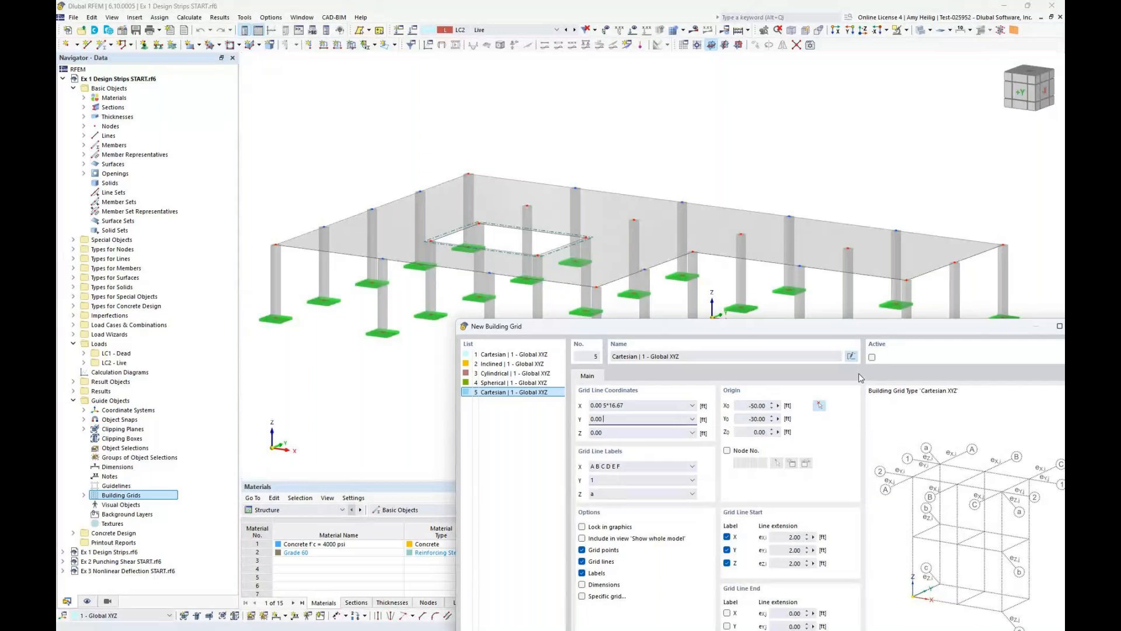
type("4*12.5")
left_click(633, 437)
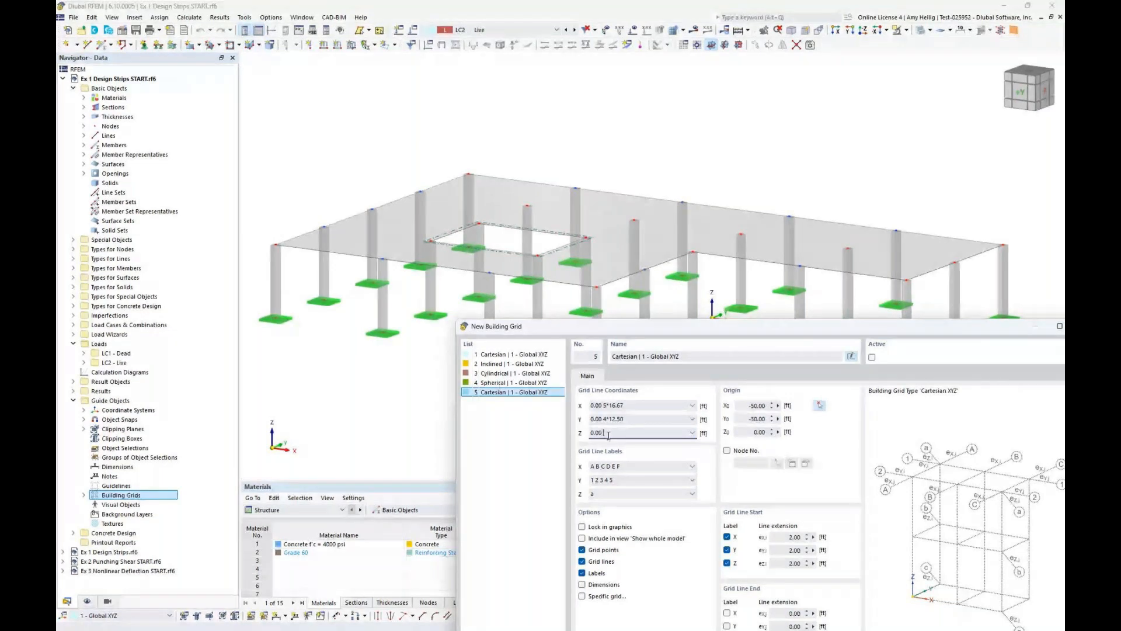
type("10")
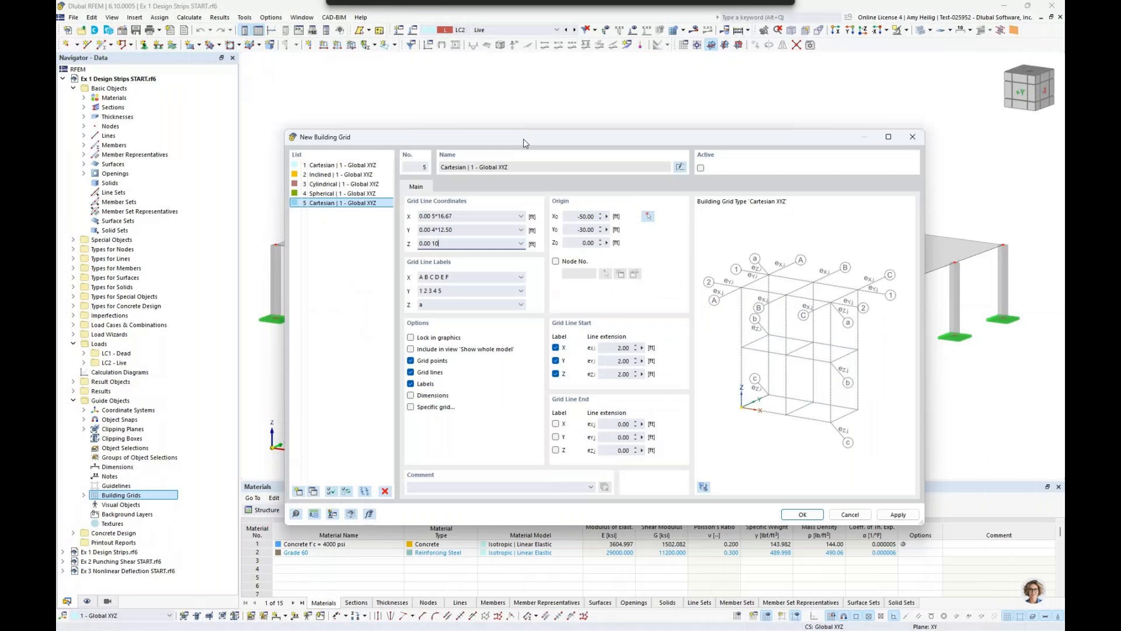
key("Return")
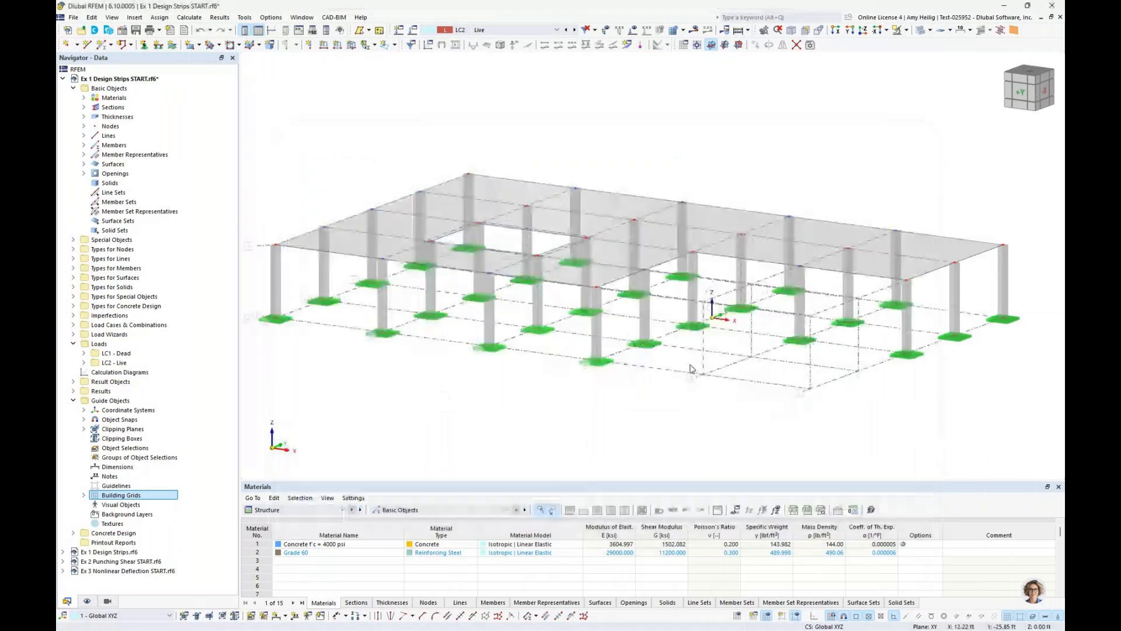
mouse_move(753, 360)
middle_mouse_down("ctrl")
mouse_move(690, 380)
mouse_move(748, 360)
mouse_move(750, 373)
middle_mouse_up("ctrl")
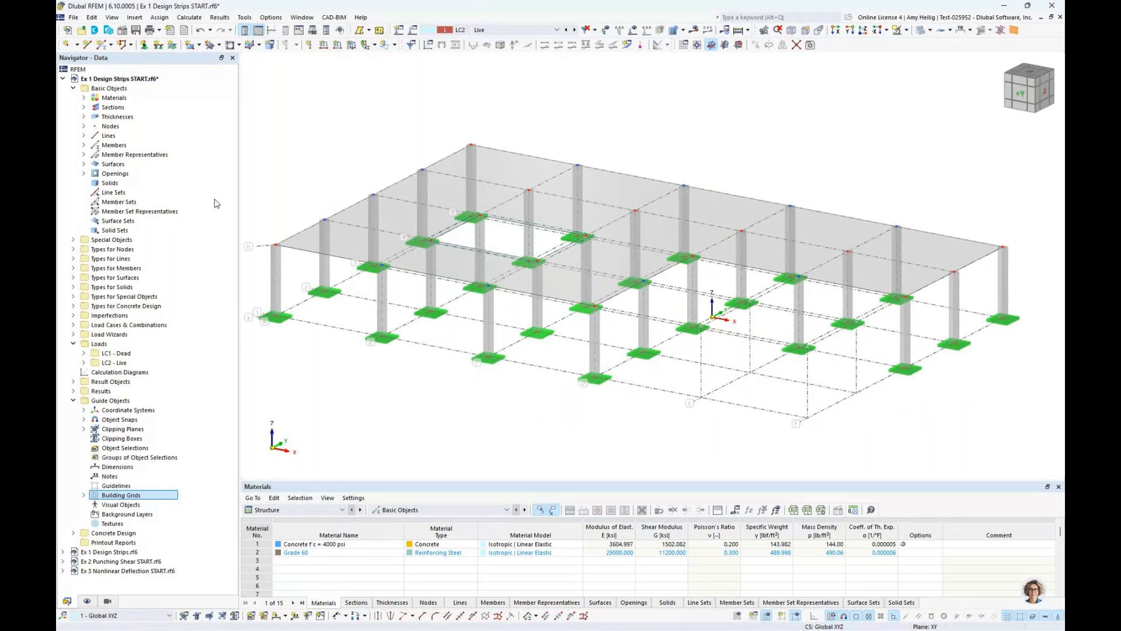
Start a new design strip wizard and base it on building grid 5 - Cartesian | 1 - Global XYZ
left_click(74, 400)
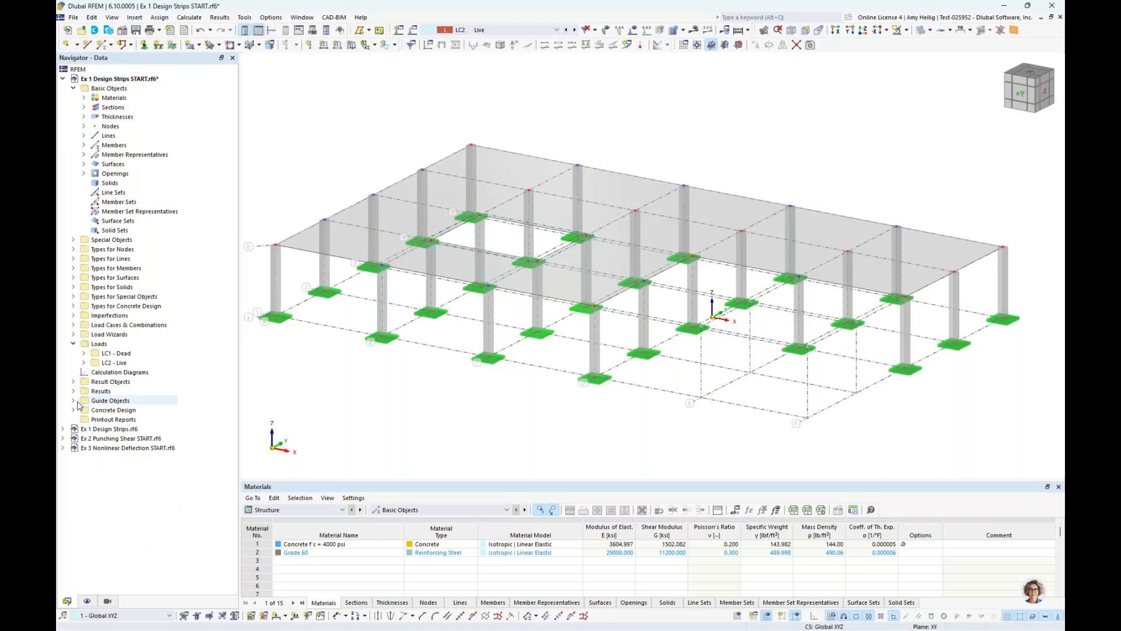
left_click(73, 239)
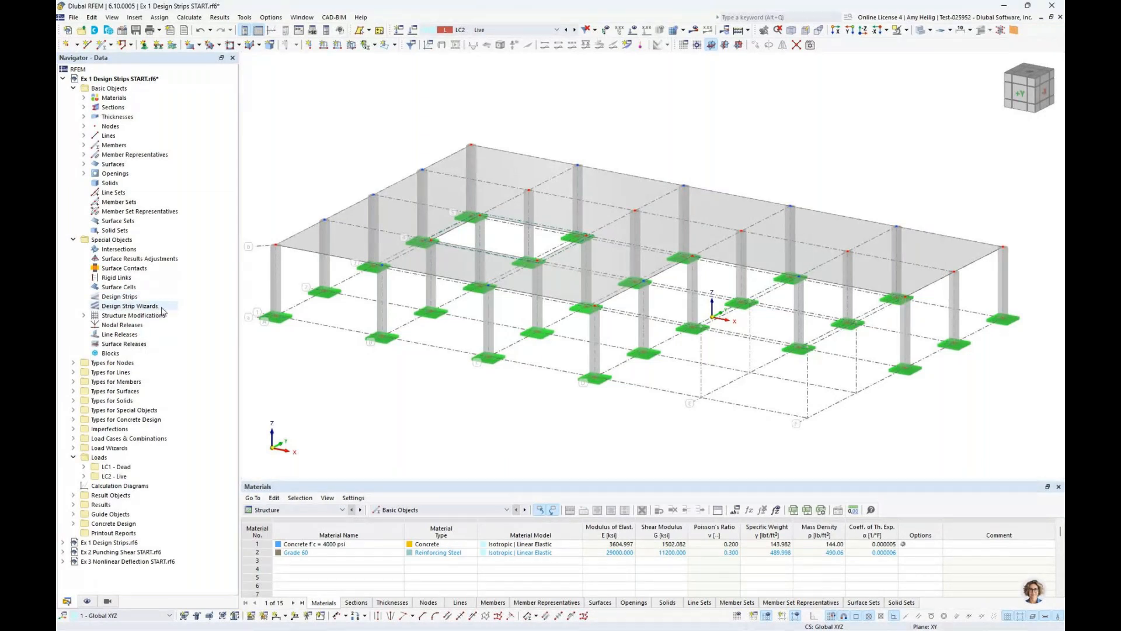
double_click(130, 306)
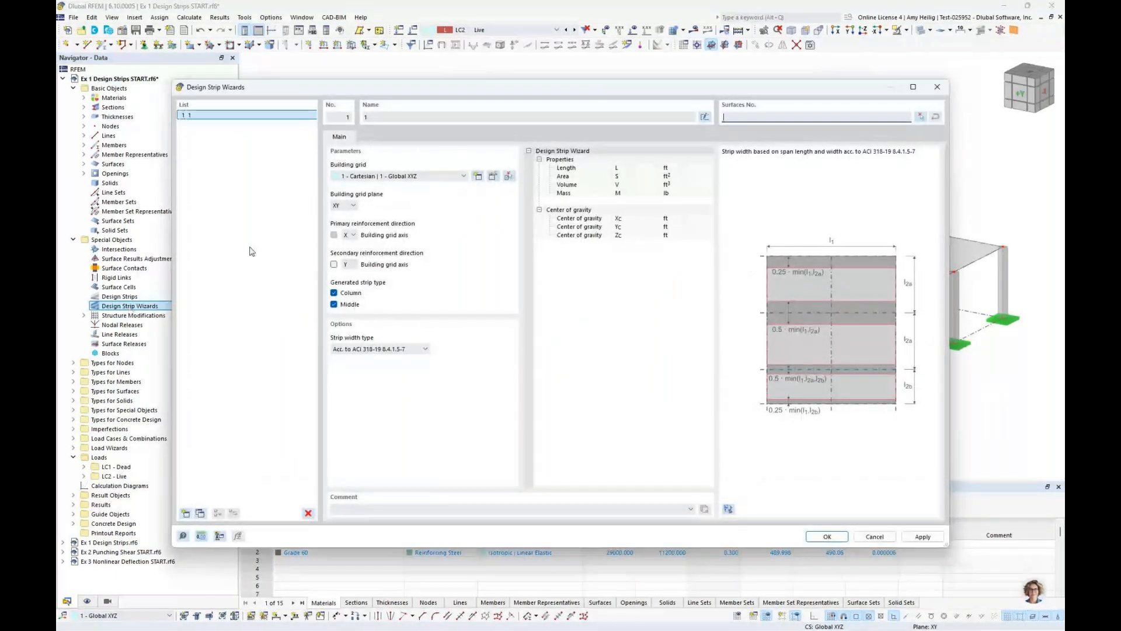
left_click(386, 176)
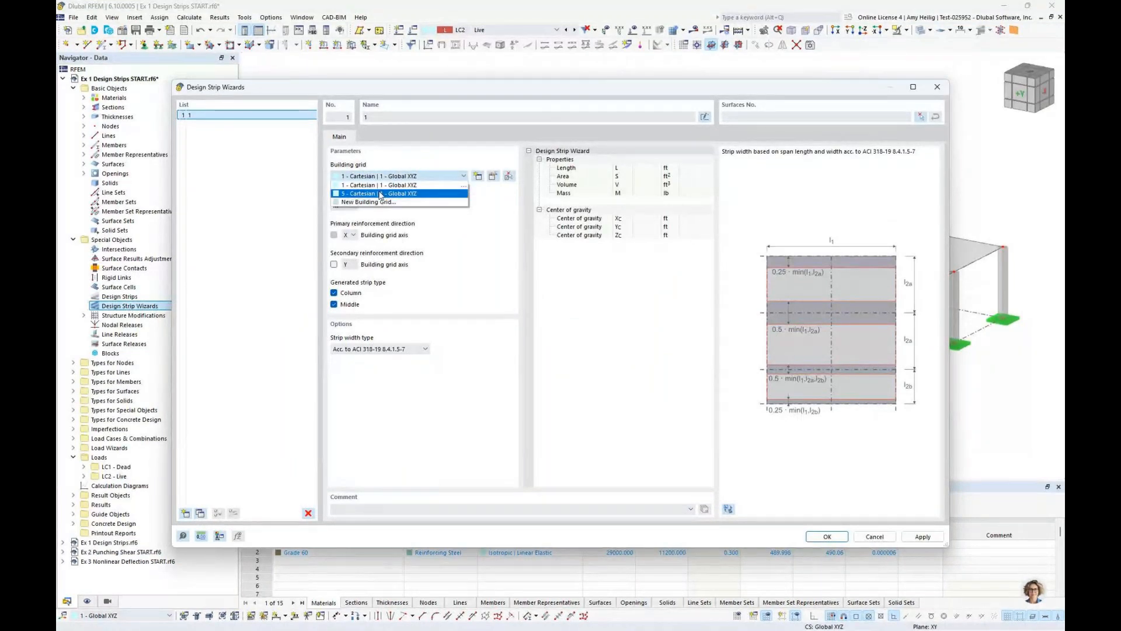
left_click(380, 194)
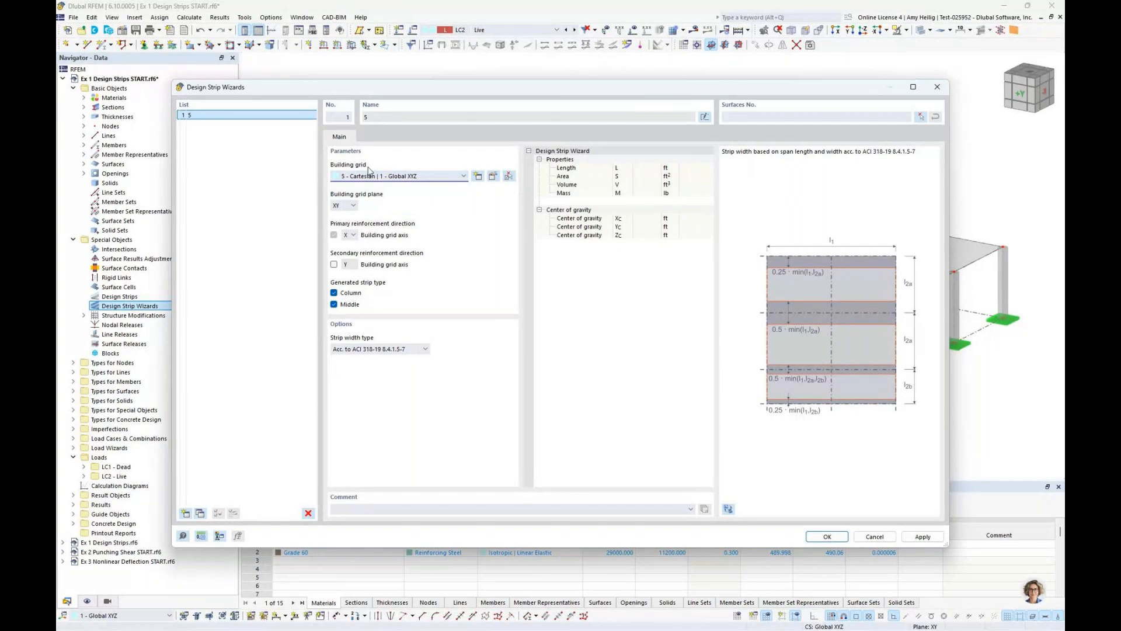
left_click_drag(394, 88, 567, 337)
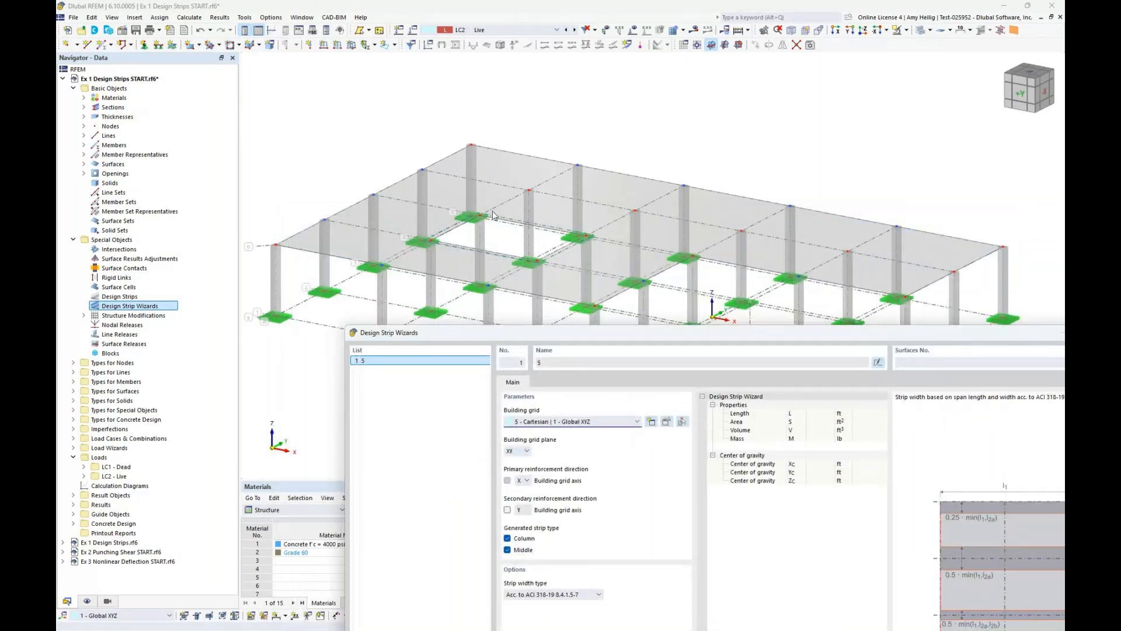
left_click_drag(502, 333, 363, 114)
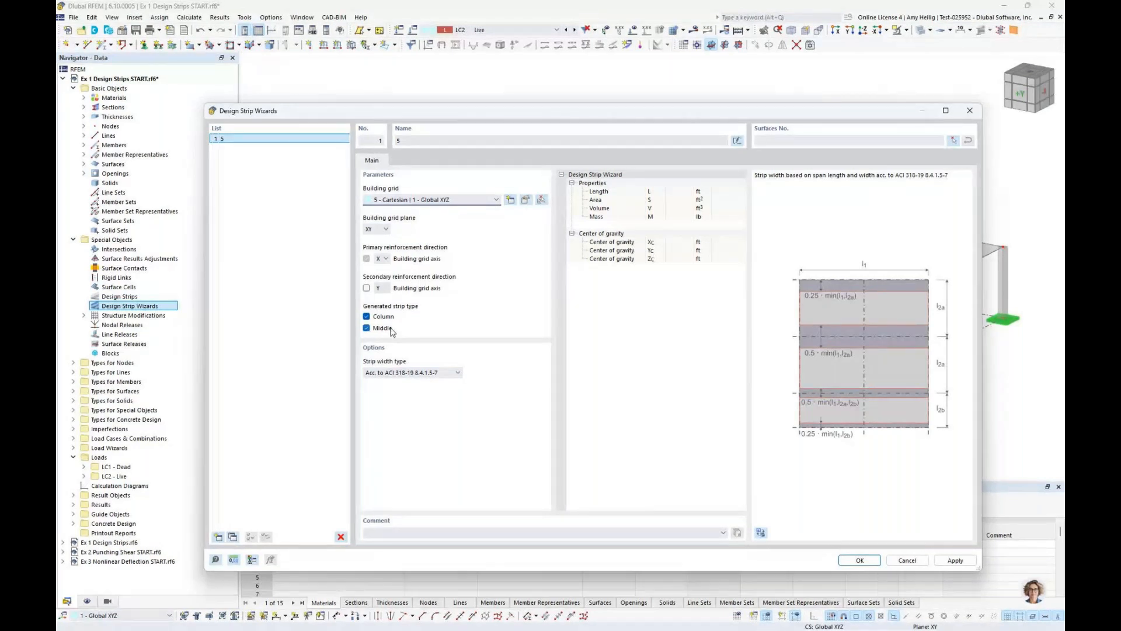
Preview the Based on span width and User-defined strip width types, and return to Acc. to ACI 318-19 8.4.1.5-7
left_click(447, 372)
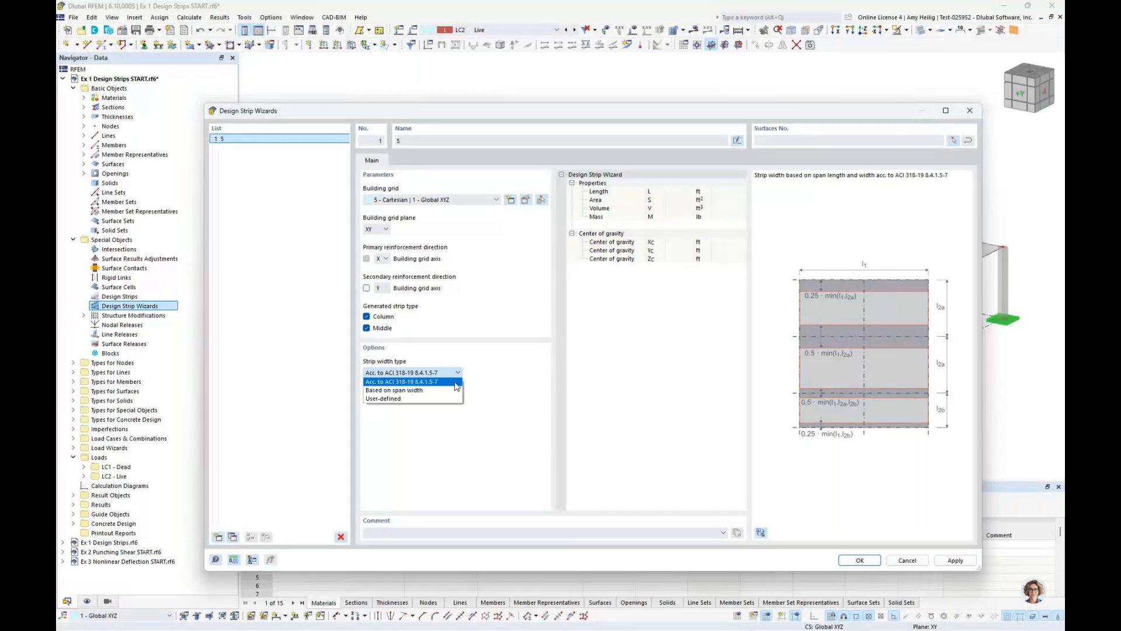
left_click(432, 390)
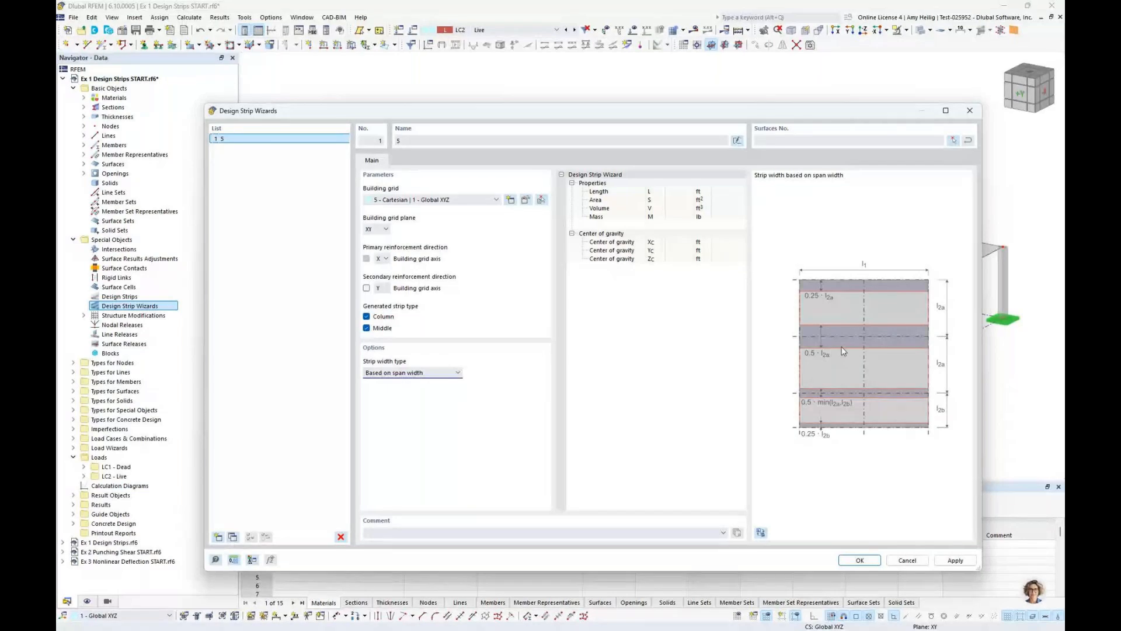
left_click(412, 372)
left_click(401, 399)
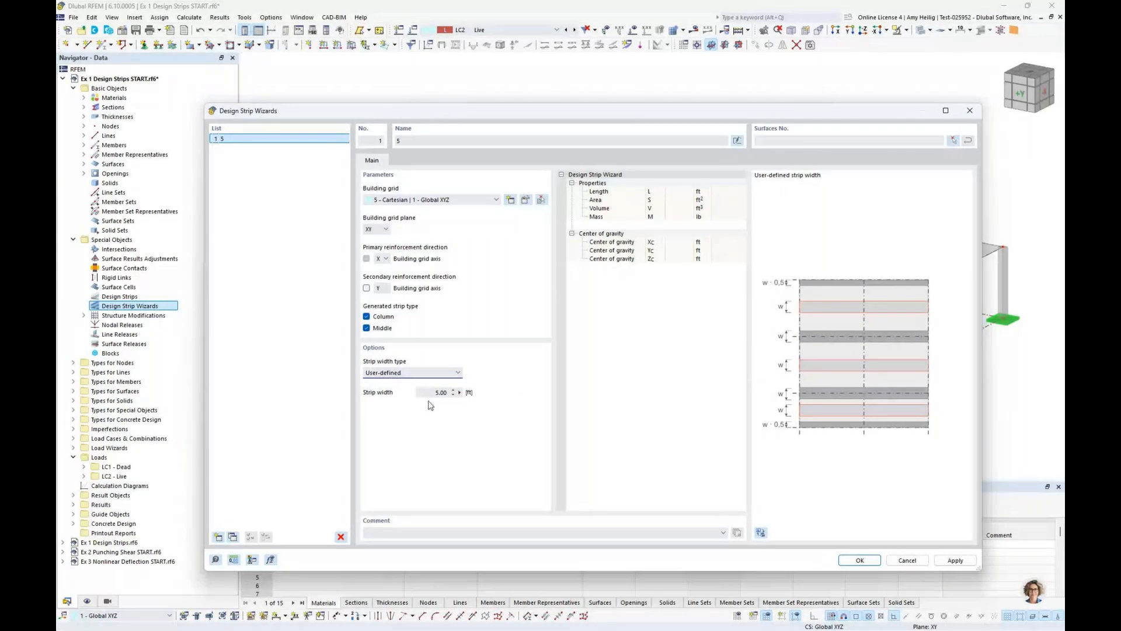
left_click(423, 373)
left_click(418, 382)
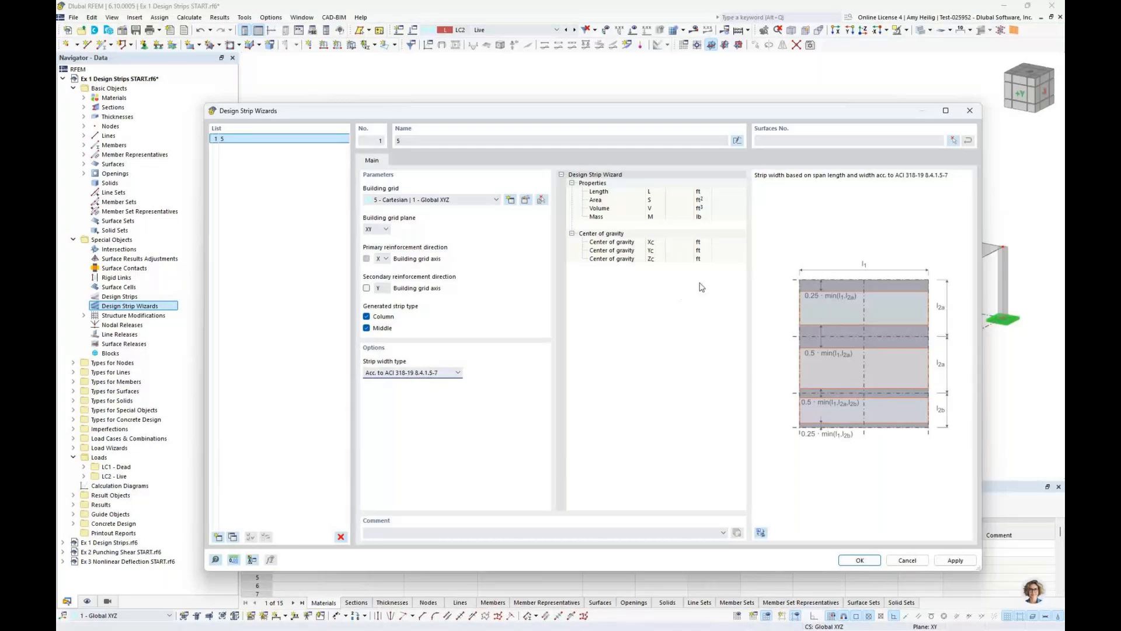
Assign slab surface 1 to the design strip wizard and generate the design strips
left_click(804, 141)
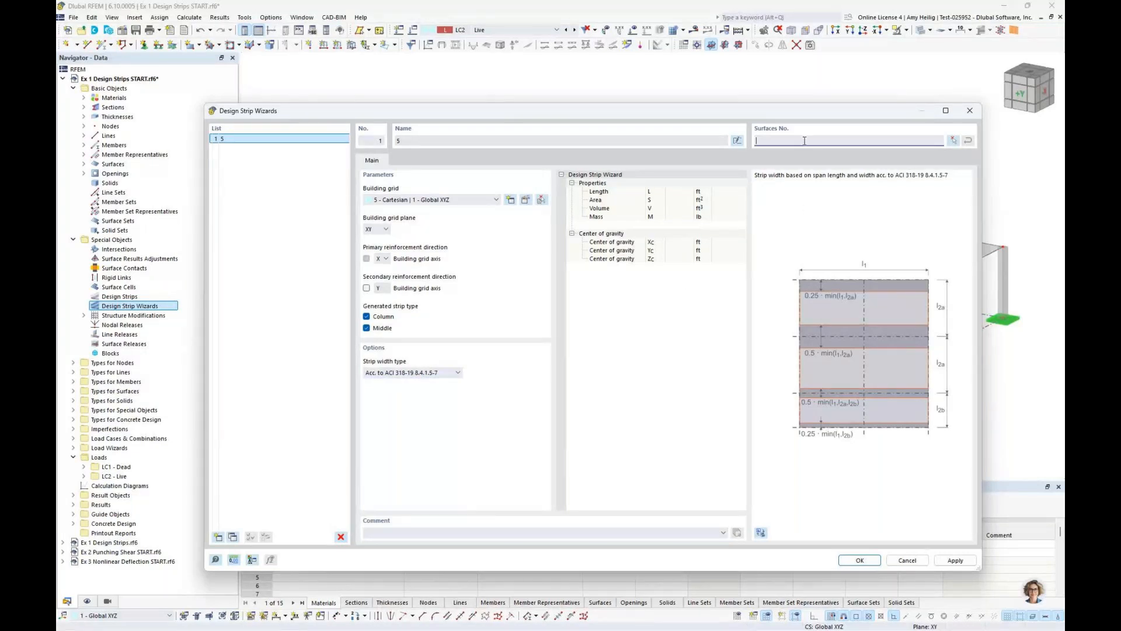
left_click(953, 141)
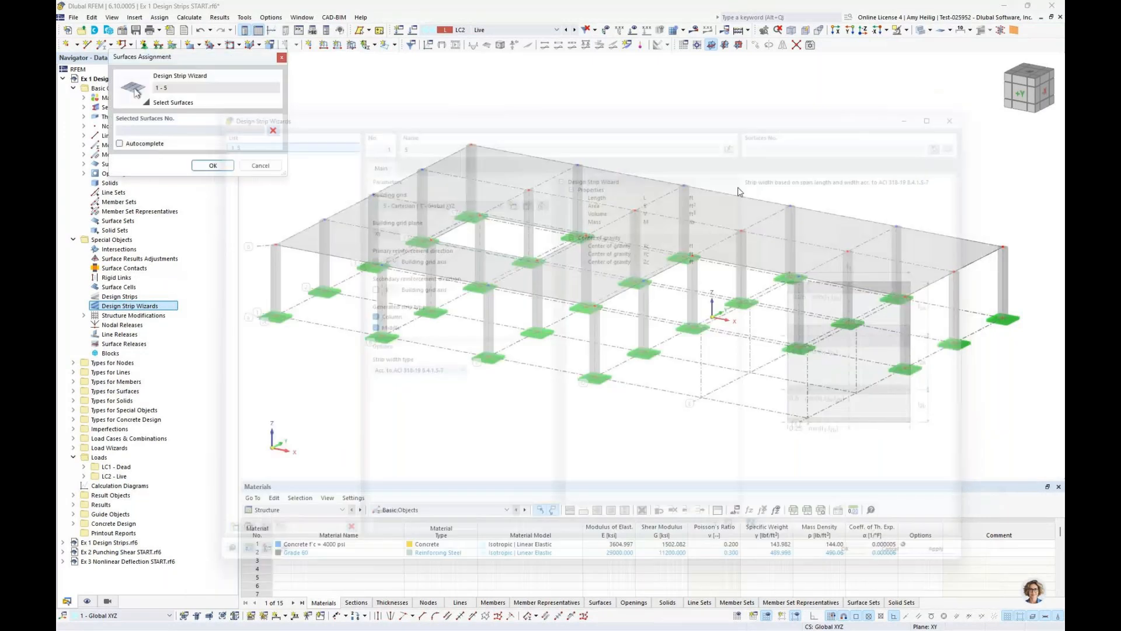
left_click(556, 223)
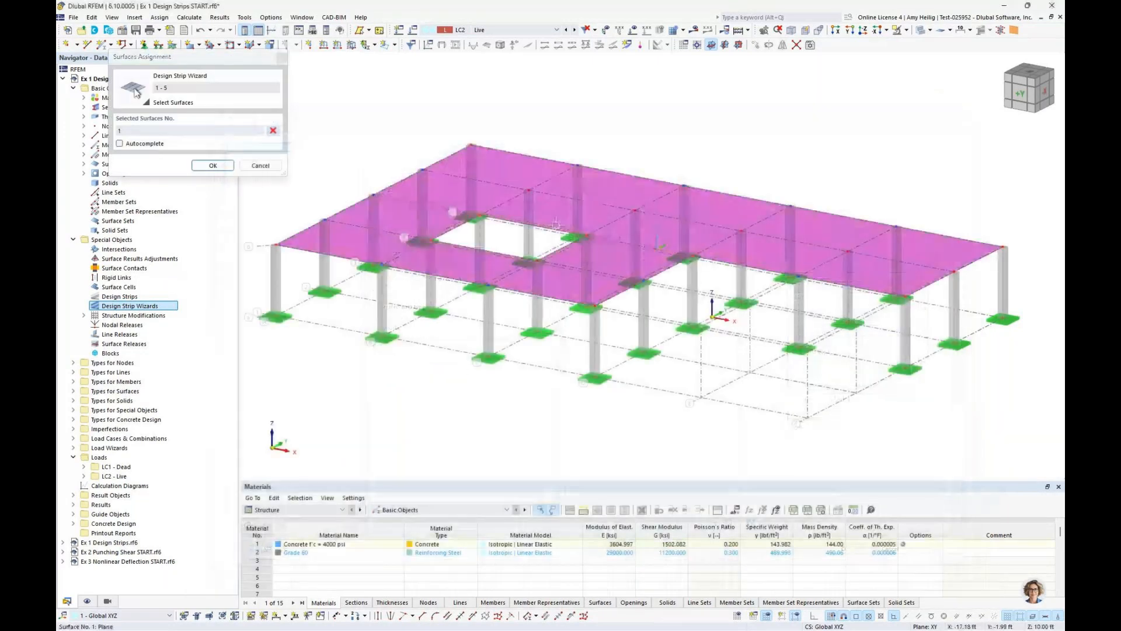
left_click(214, 166)
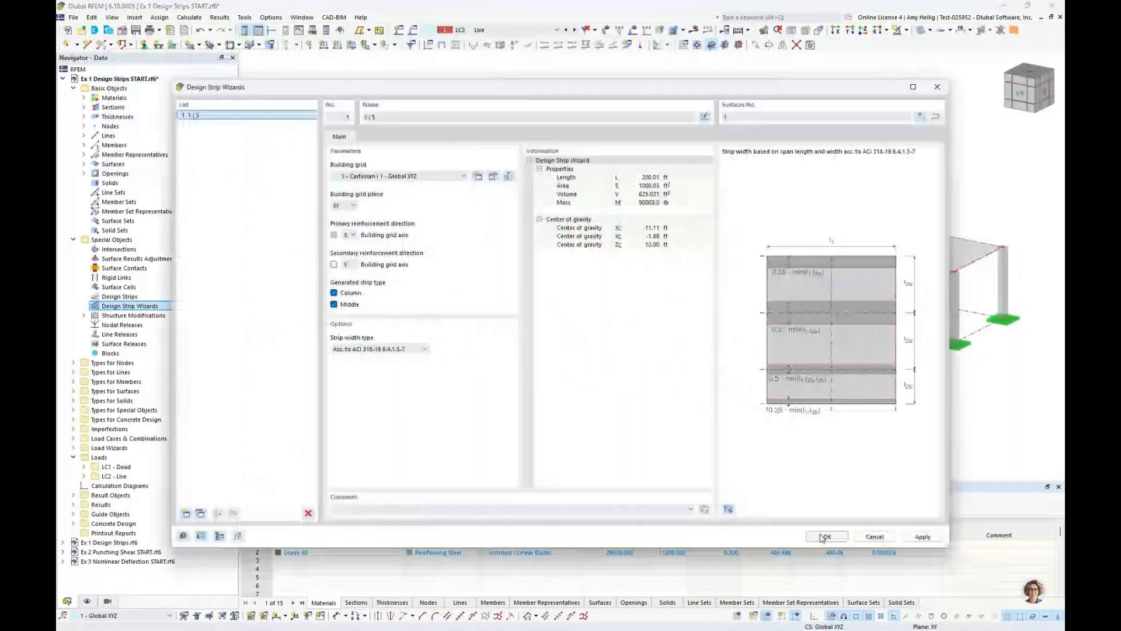
left_click(823, 536)
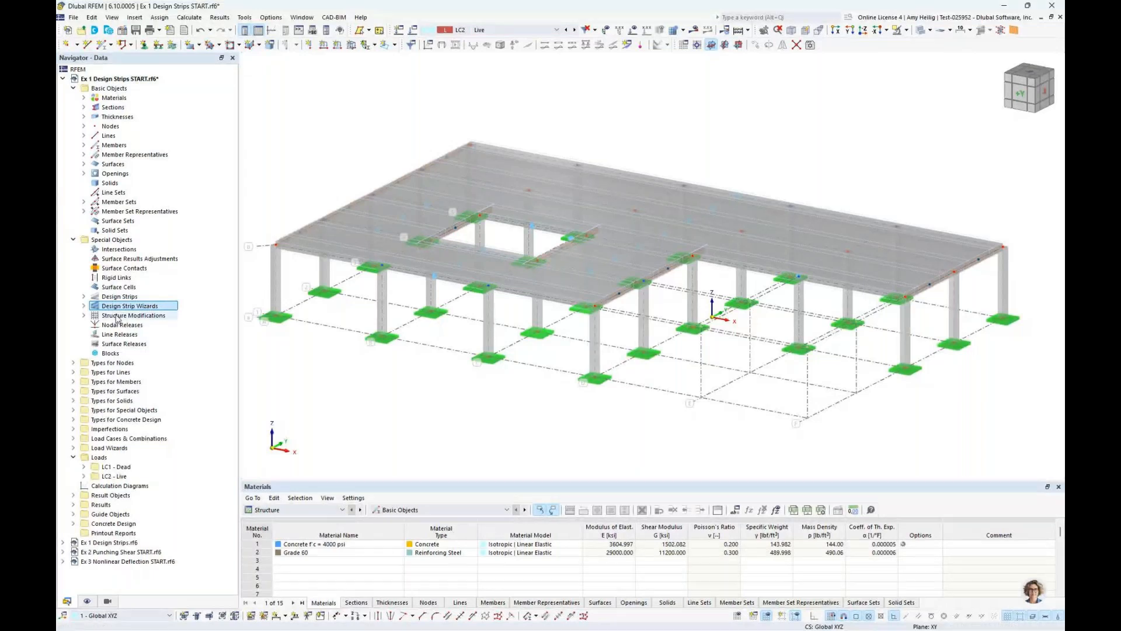
Examine the list of generated design strips and the commands available for the design strip wizards
left_click(84, 296)
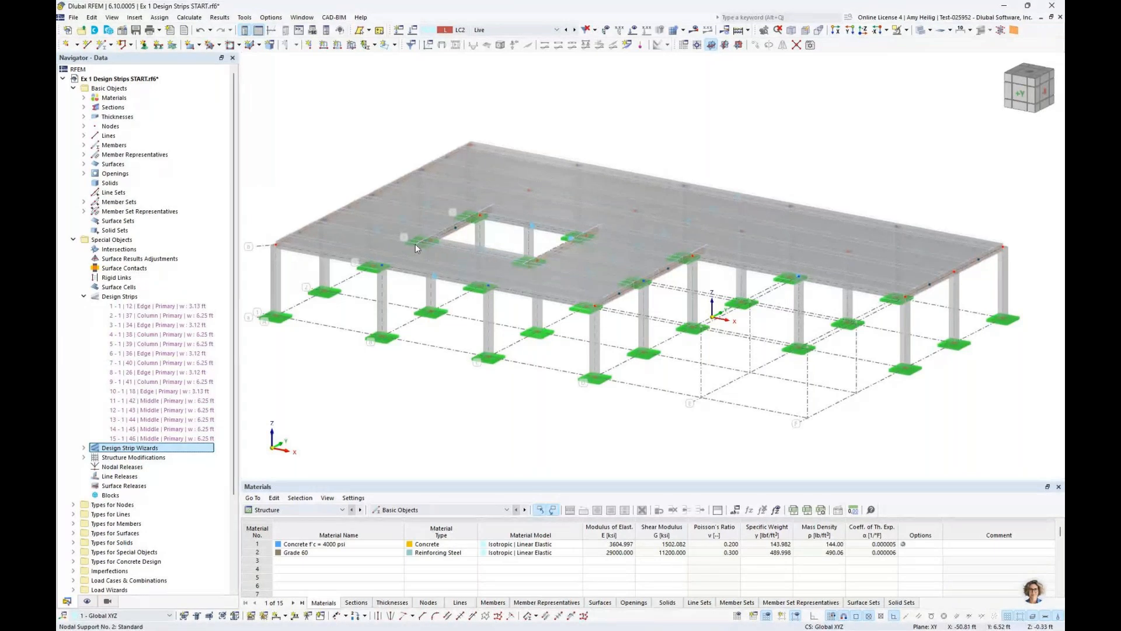
right_click(155, 450)
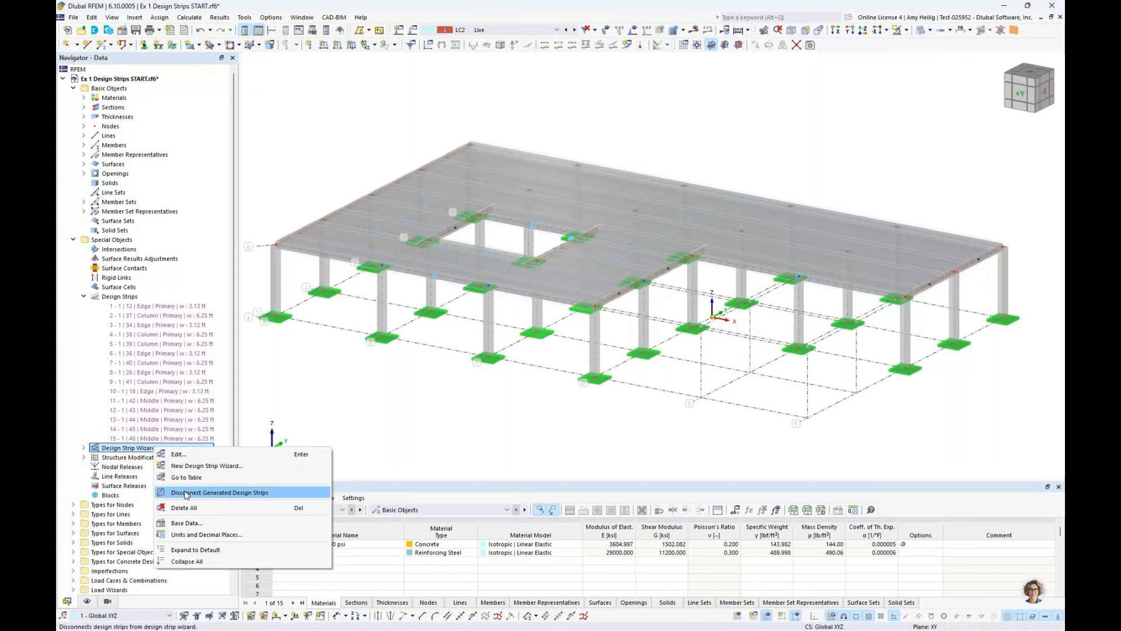
left_click(360, 413)
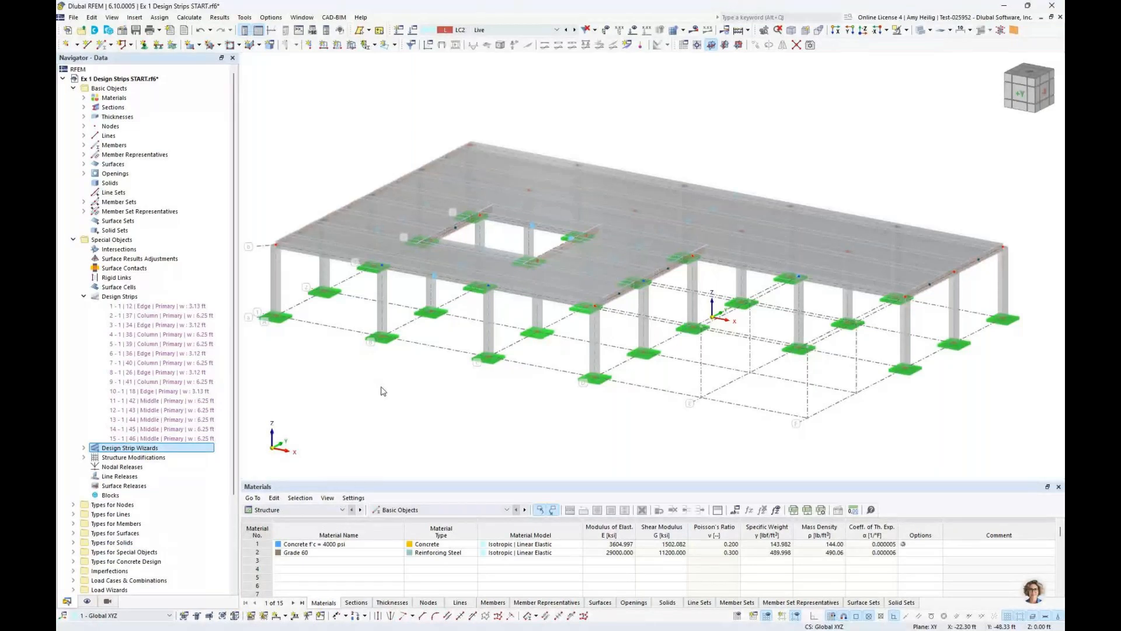
Examine the member type and the stress integration dimensions of member 37, a middle design strip, without changing it
double_click(359, 245)
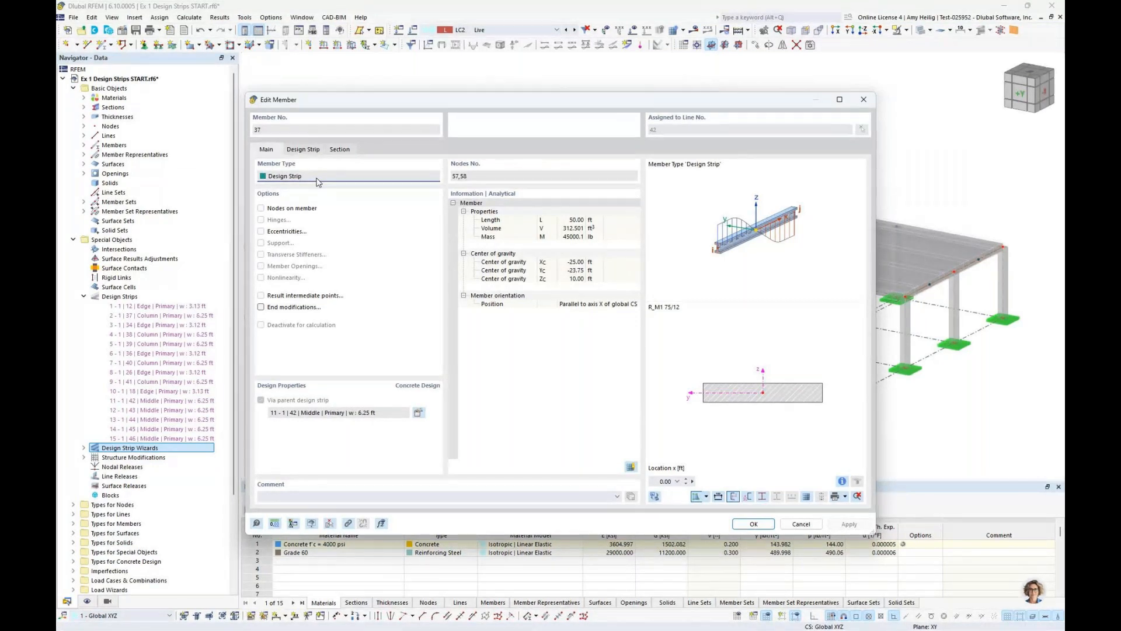
left_click(306, 149)
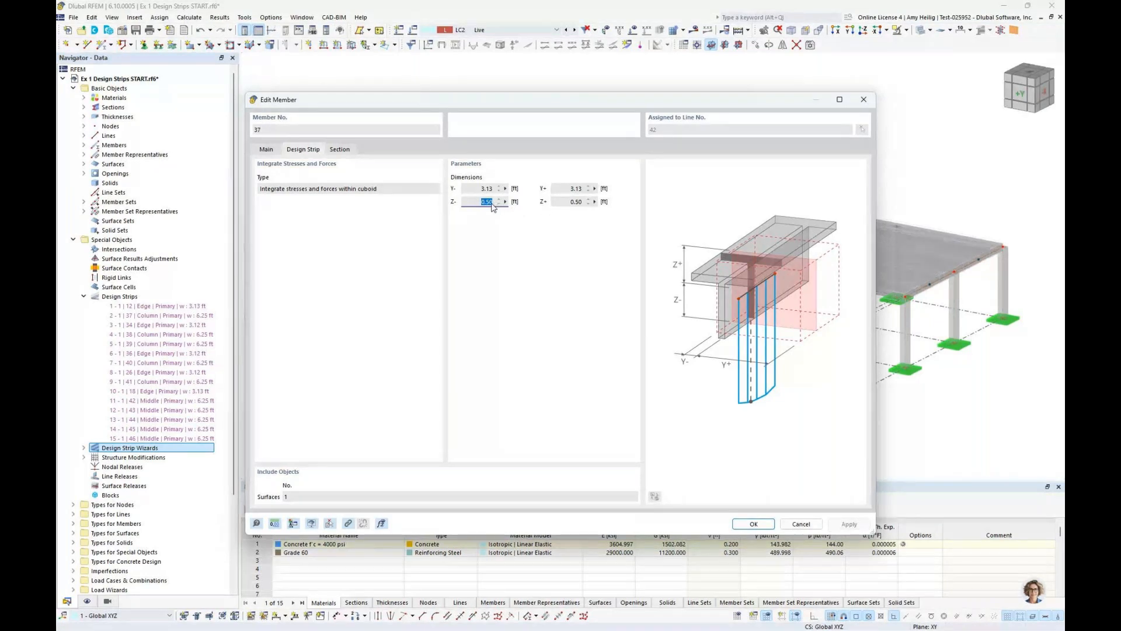
left_click(266, 149)
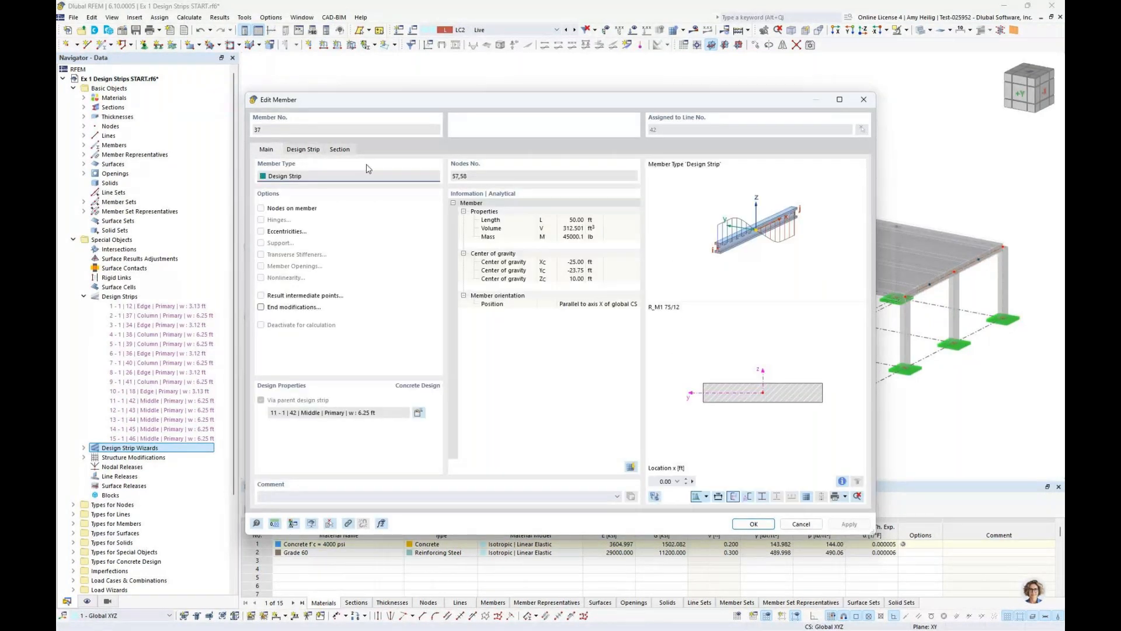
left_click(798, 525)
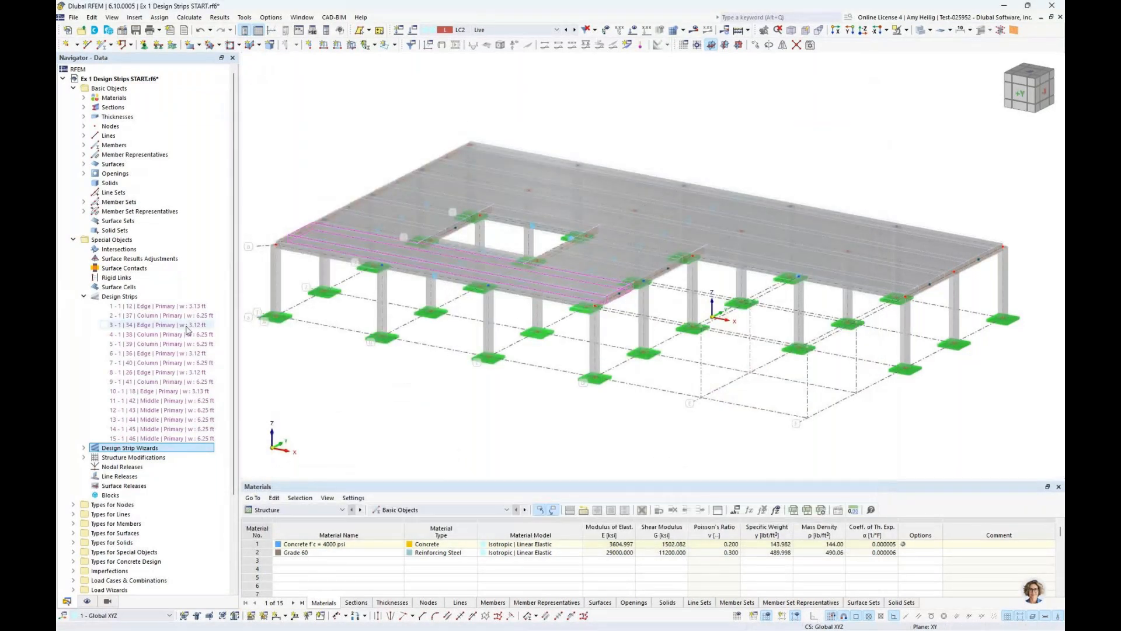
Open the generated design strips for editing
right_click(157, 297)
left_click(181, 305)
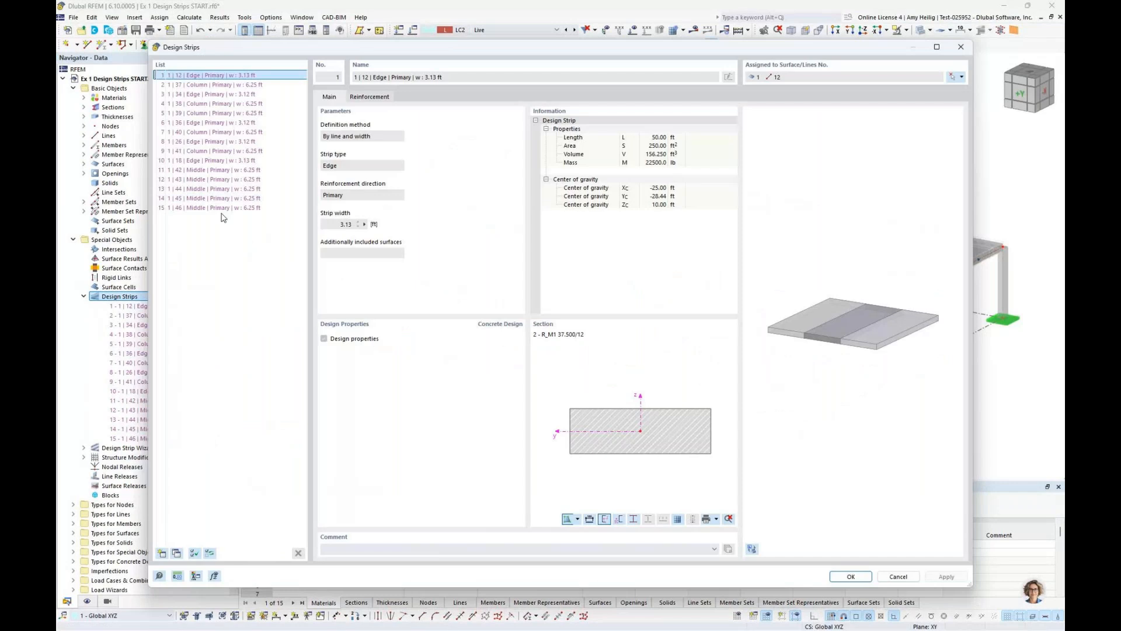
Try adding a new design strip manually, and delete it again
left_click(162, 553)
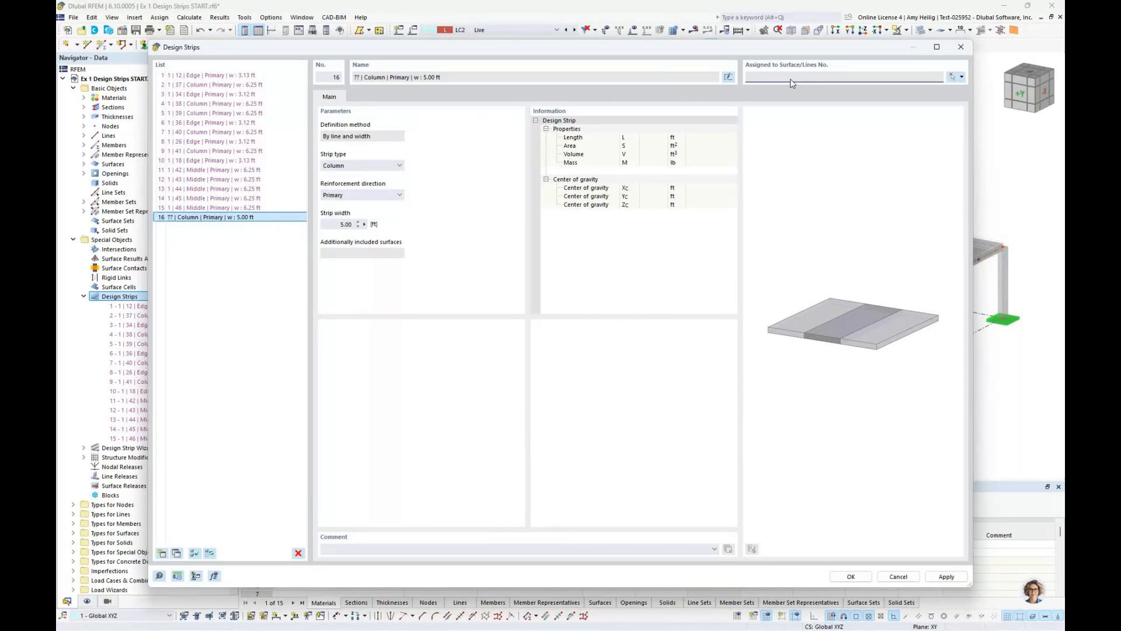
left_click(299, 553)
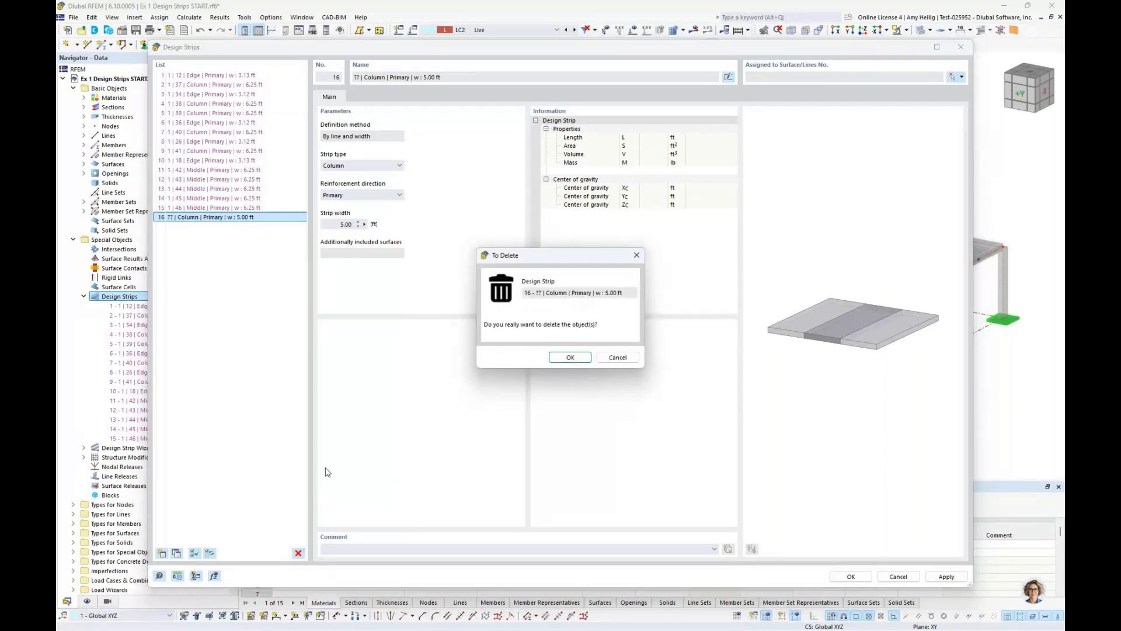
key("Return")
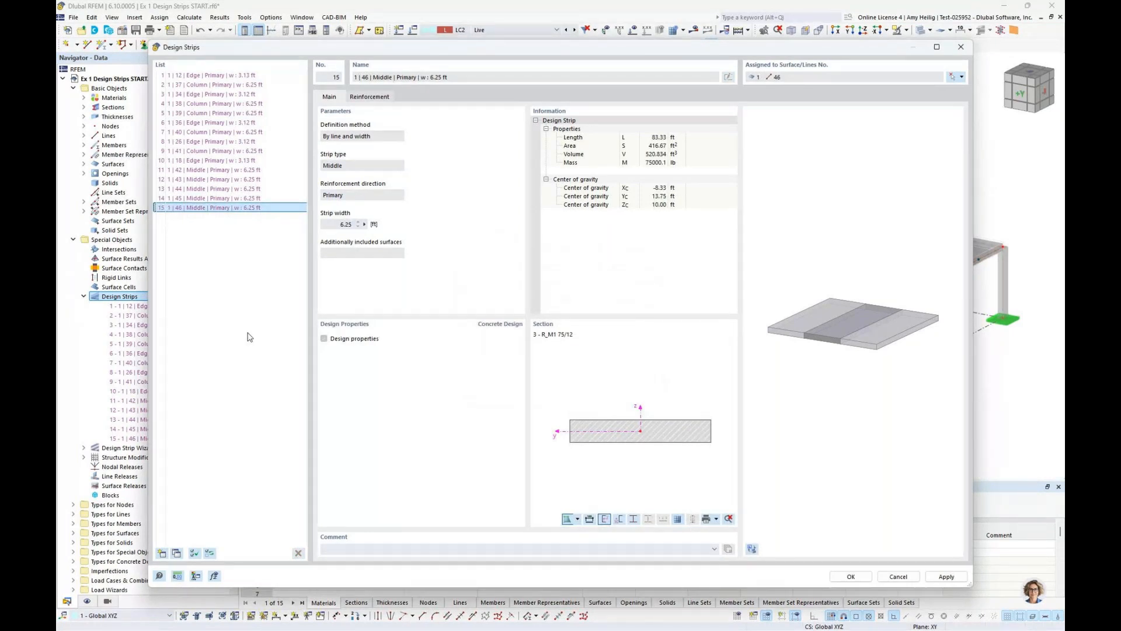
For all 15 design strips, turn off the minimum gap length of the top reinforcement and set its rebar size to #6
left_click(262, 76)
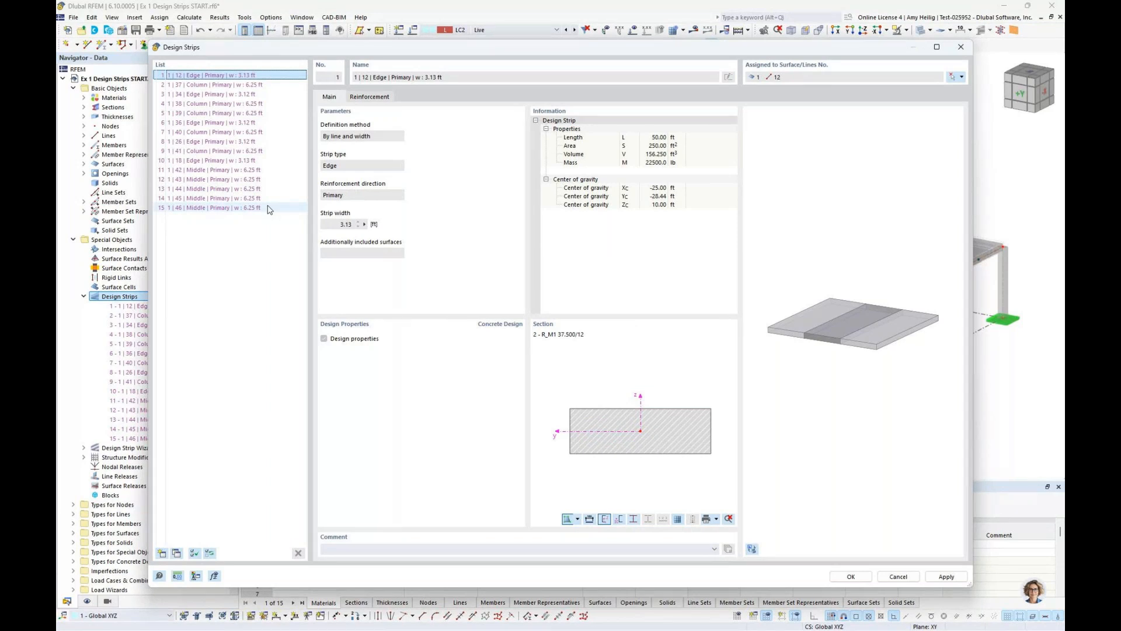
left_click(269, 208, "shift")
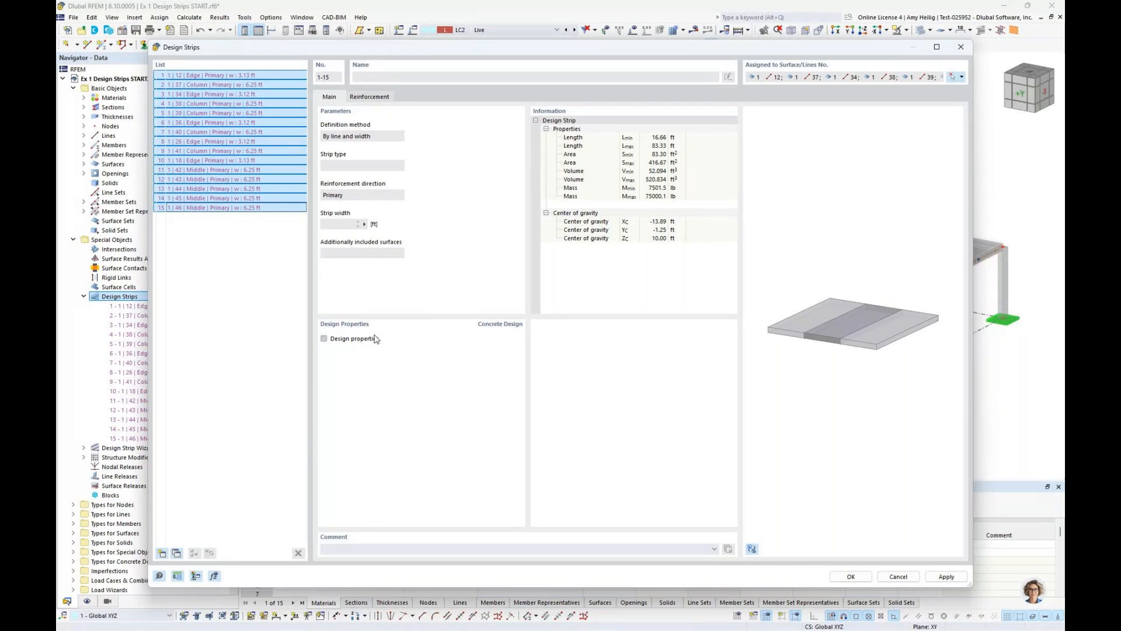
left_click(380, 100)
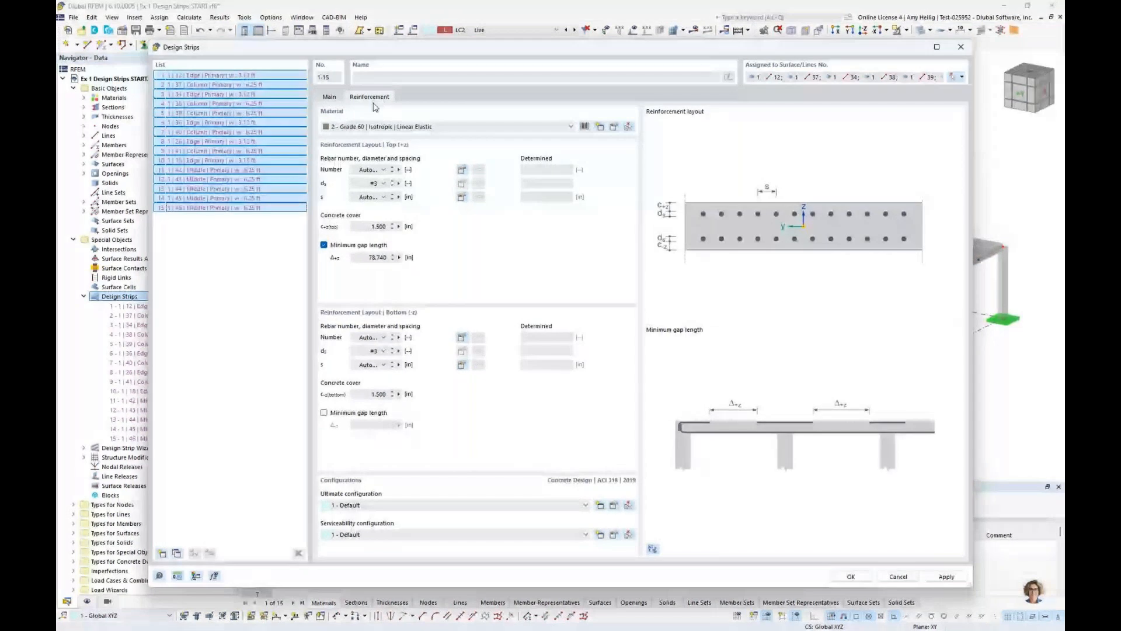
left_click(324, 244)
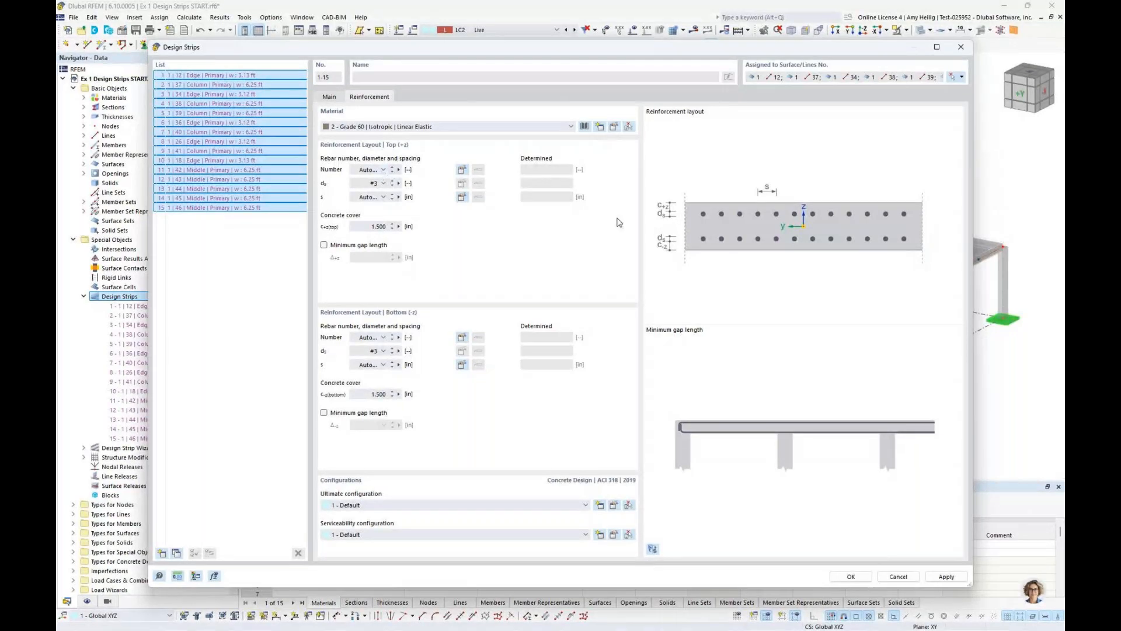
left_click(383, 183)
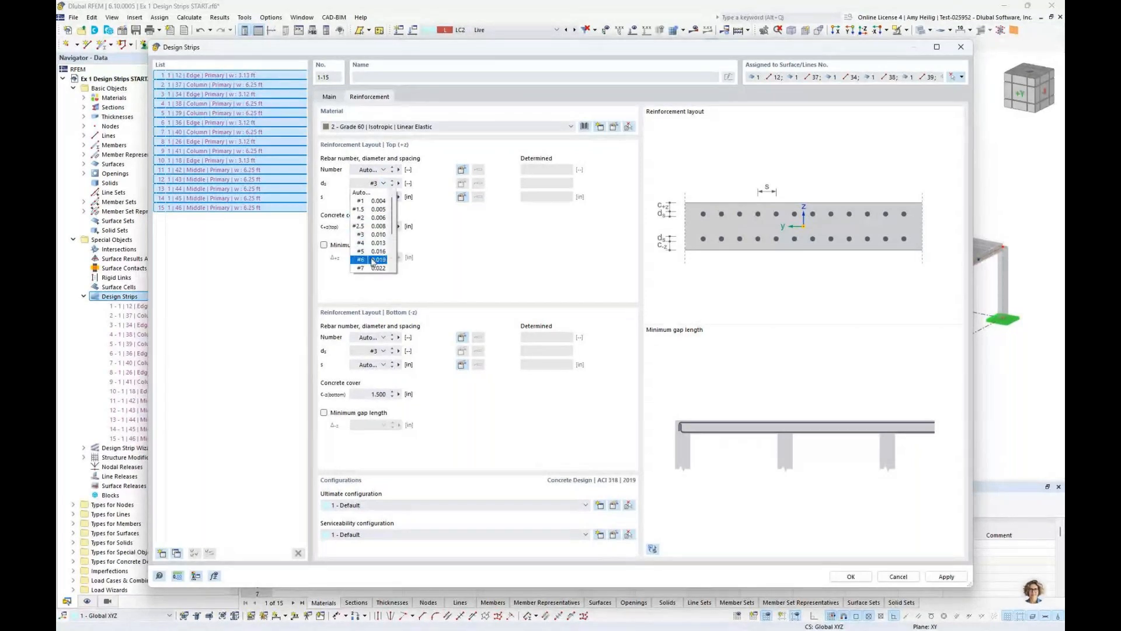
left_click(372, 260)
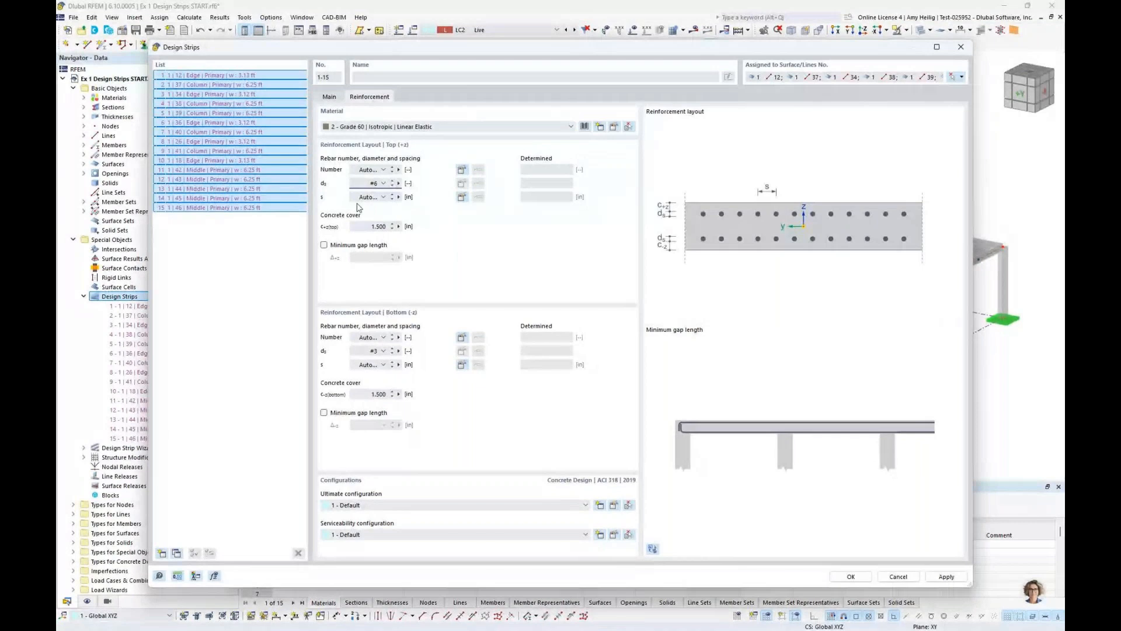
For all 15 design strips, set the top reinforcement's minimum spacing to 3 in, maximum spacing to 12 in and increment to 1 in
left_click(461, 197)
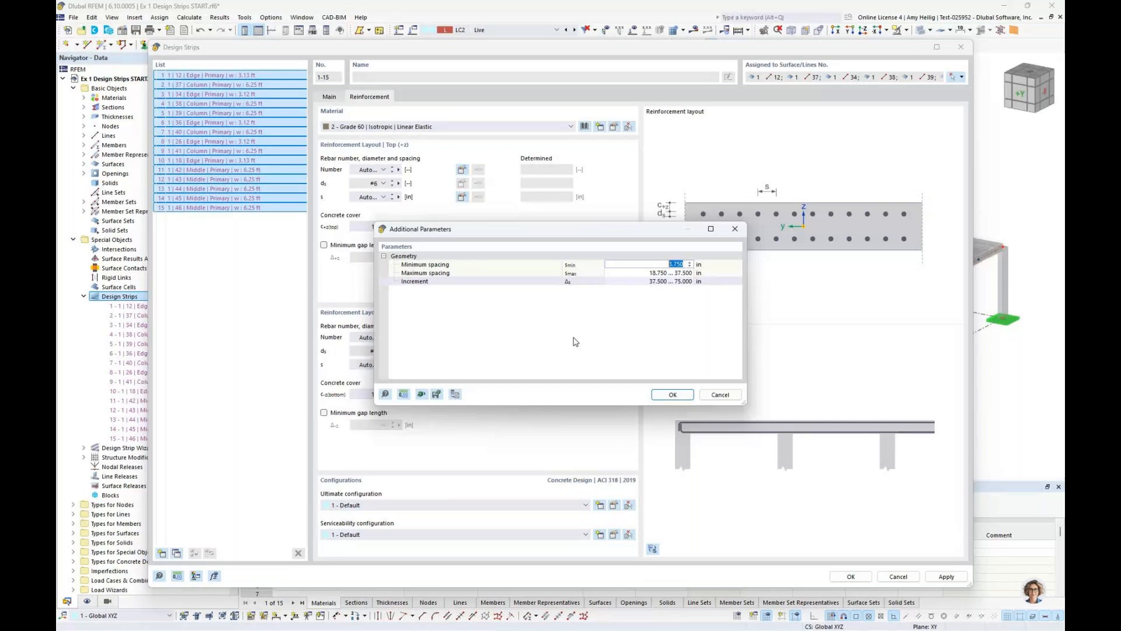
type("3.0")
key("Tab")
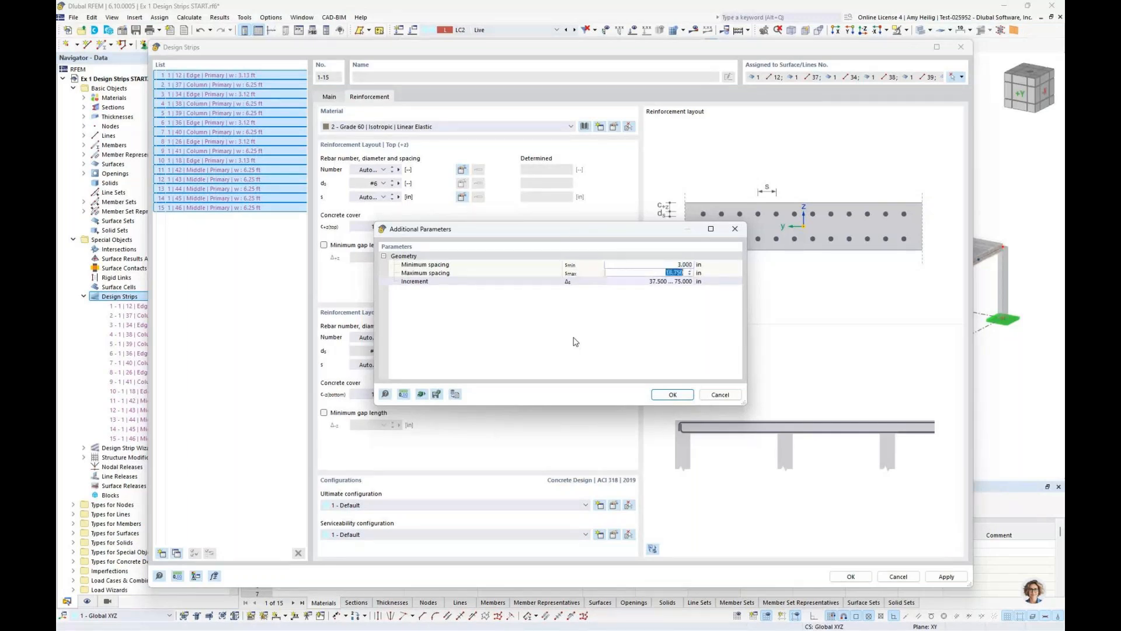
type("12")
key("Tab")
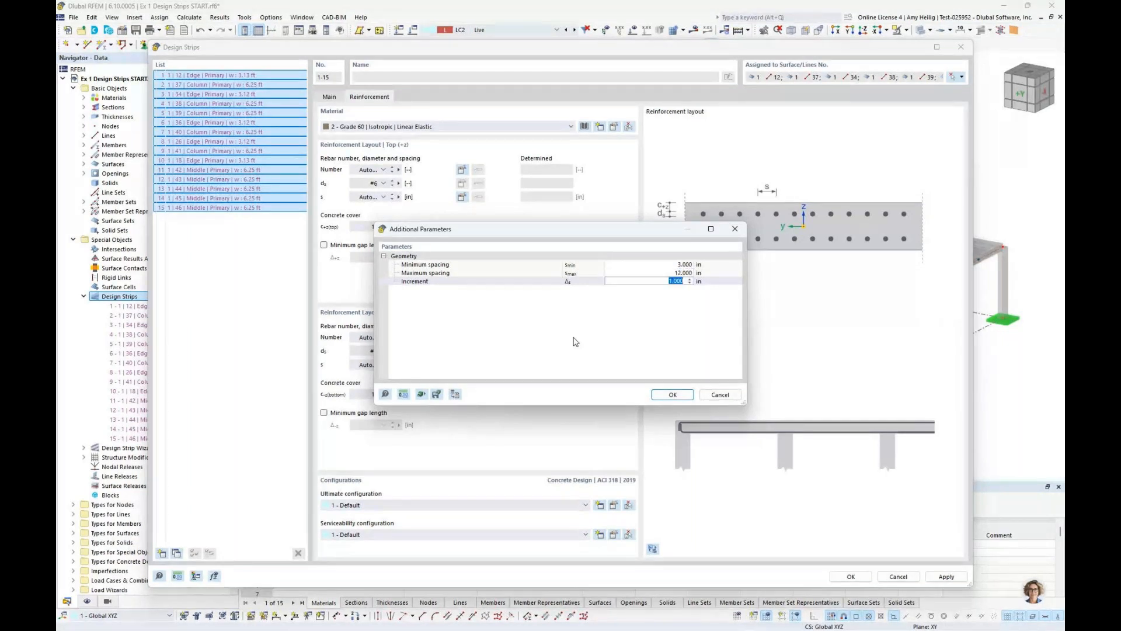
left_click(673, 395)
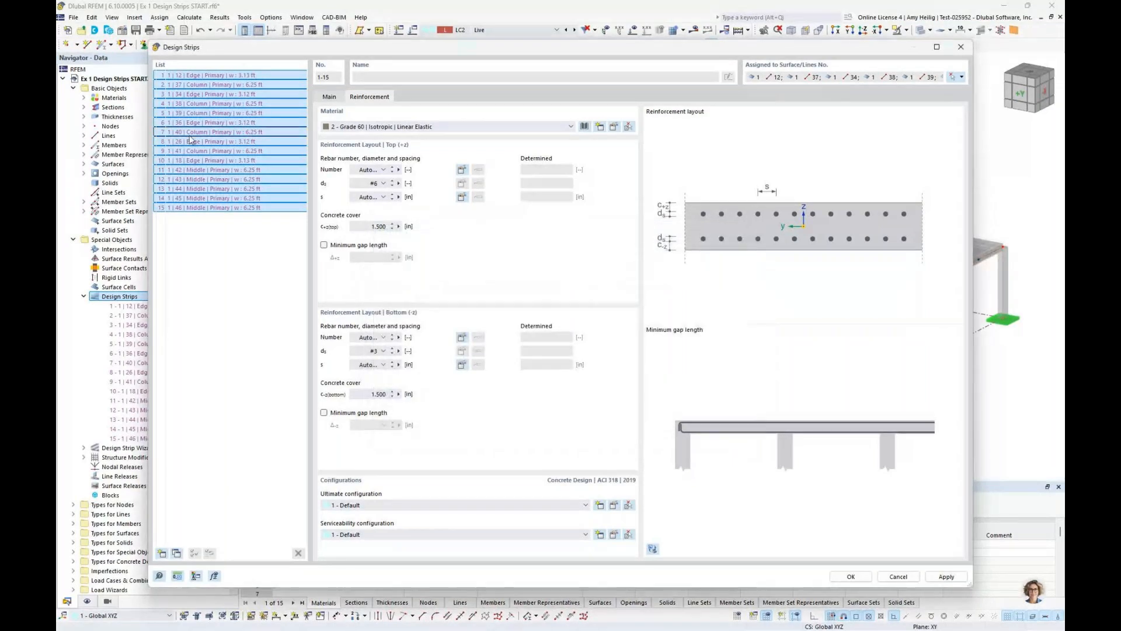
Try out the minimum gap length option for the top reinforcement of design strip 2, and turn it off again
left_click(251, 85)
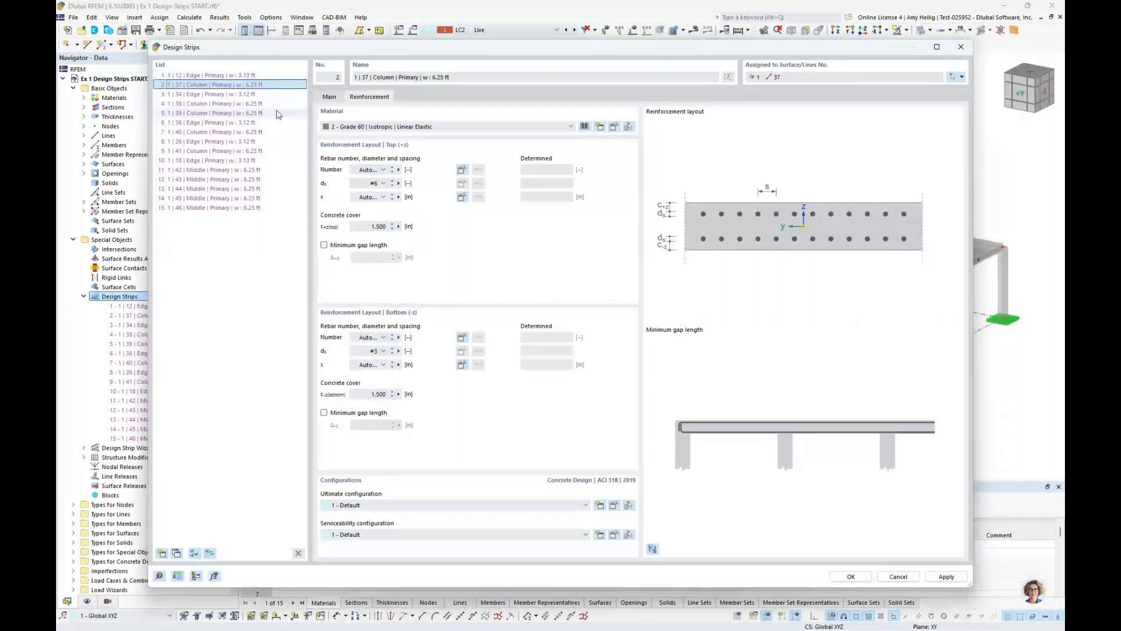
left_click(324, 246)
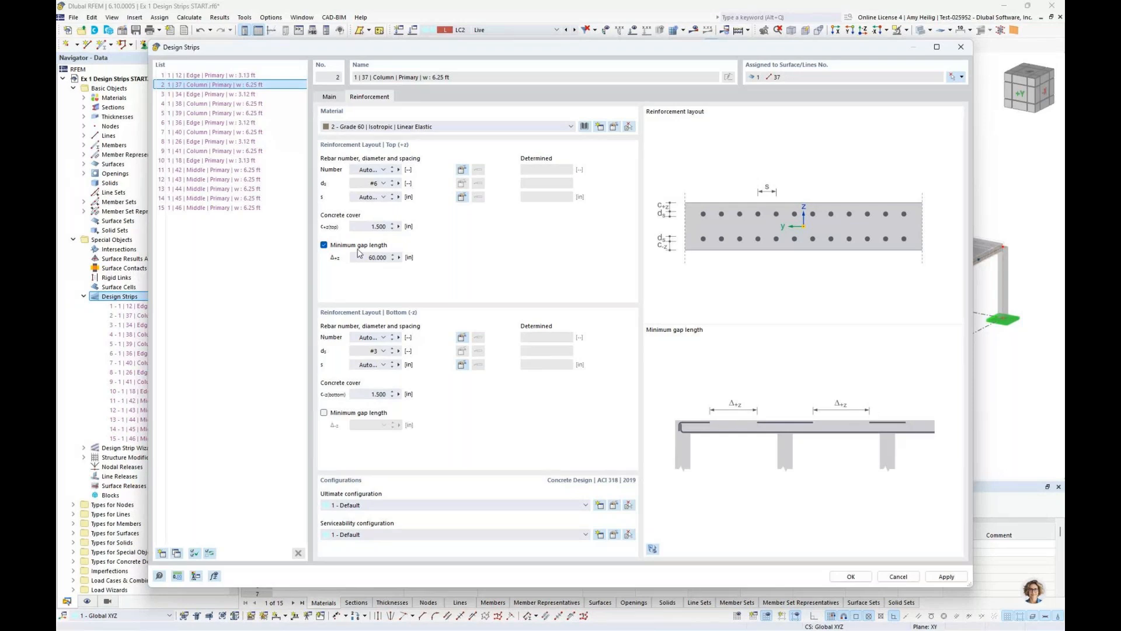
left_click(324, 245)
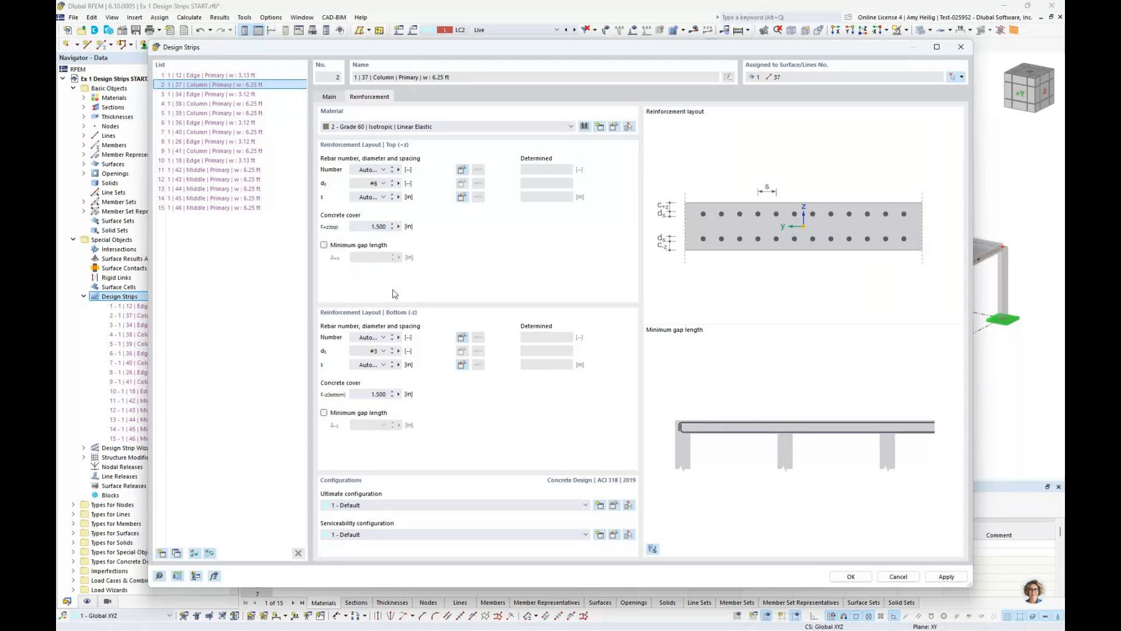
Select all 15 design strips and set the rebar size of their bottom reinforcement to #6
left_click(243, 75)
left_click(242, 208, "shift")
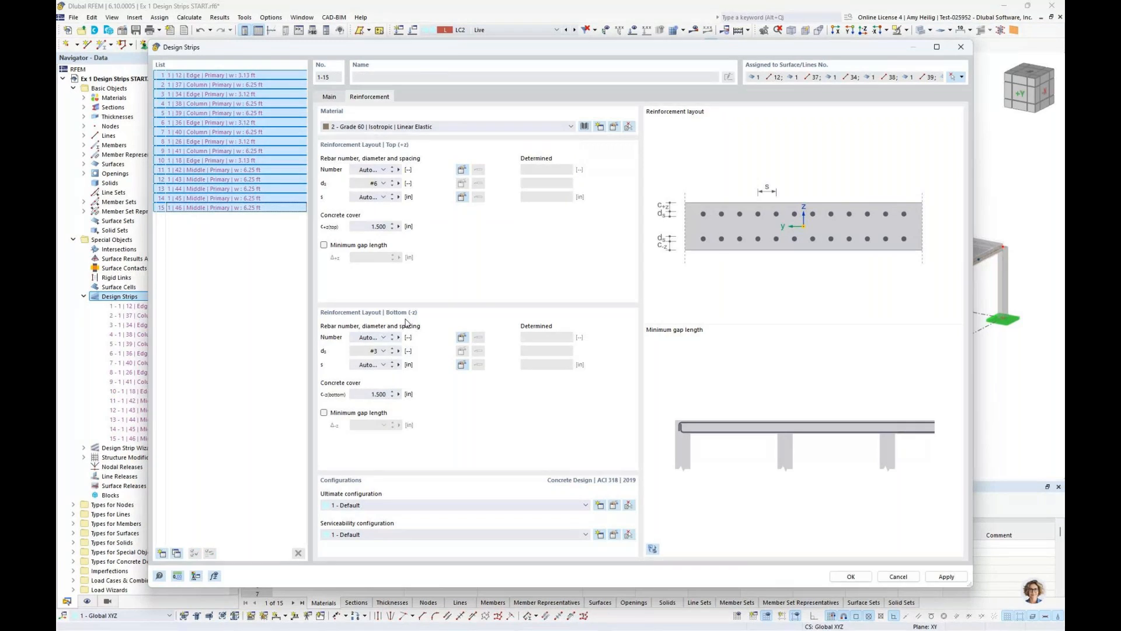
left_click(384, 350)
left_click(370, 386)
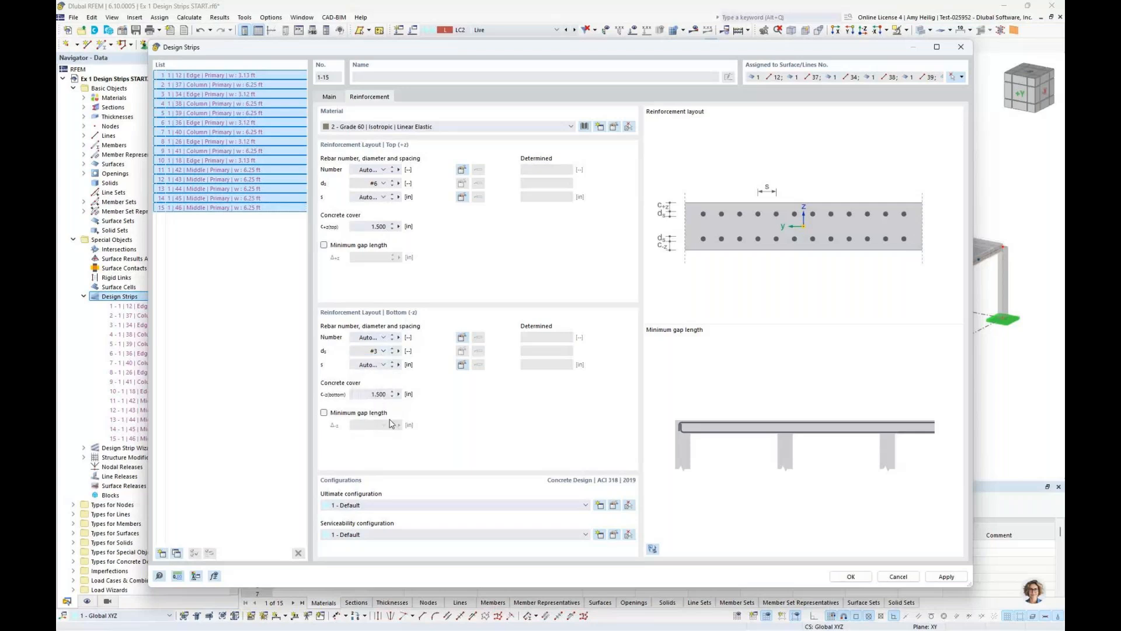
Set the bottom reinforcement's minimum spacing to 3 in, maximum spacing to 12 in and increment to 1 in for all design strips
left_click(463, 368)
left_click(613, 274)
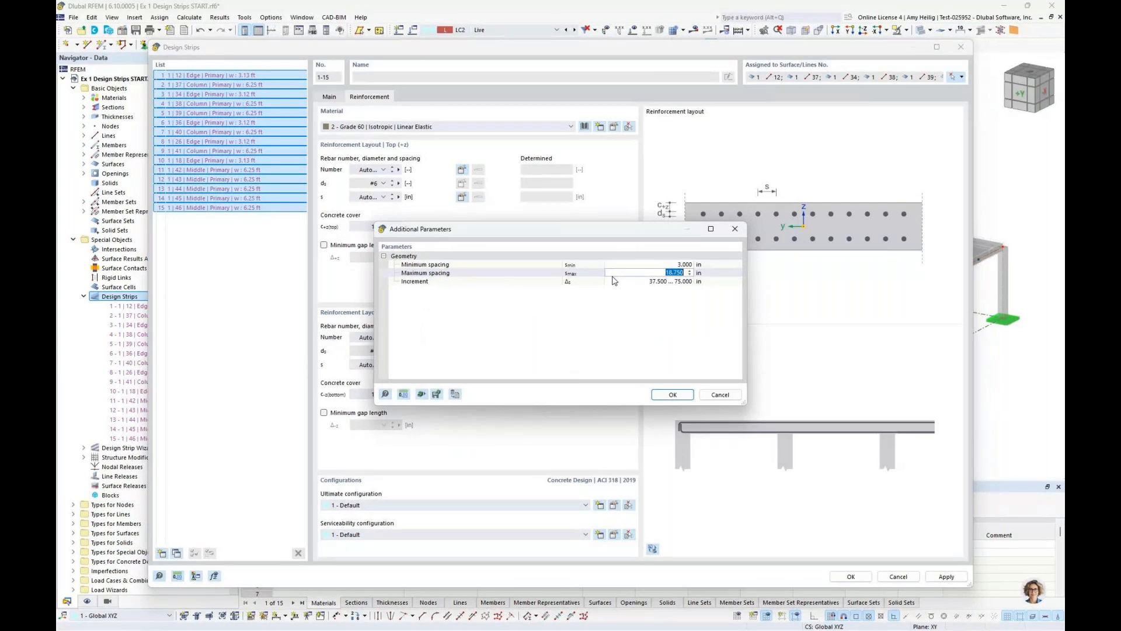
type("12")
key("Tab")
type("1.0")
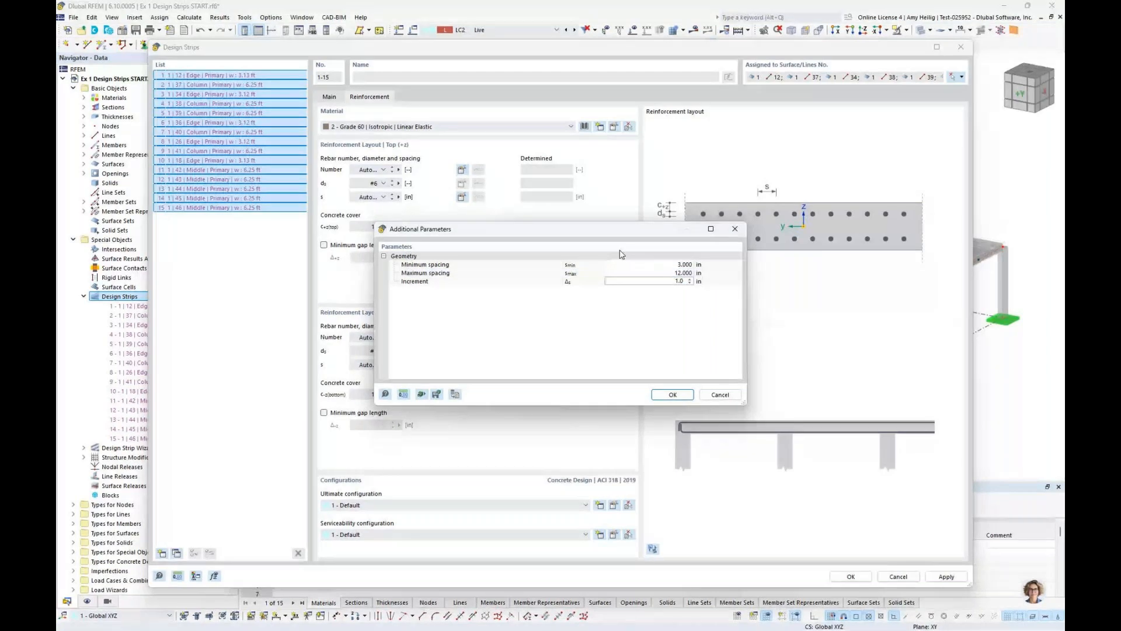
left_click(673, 395)
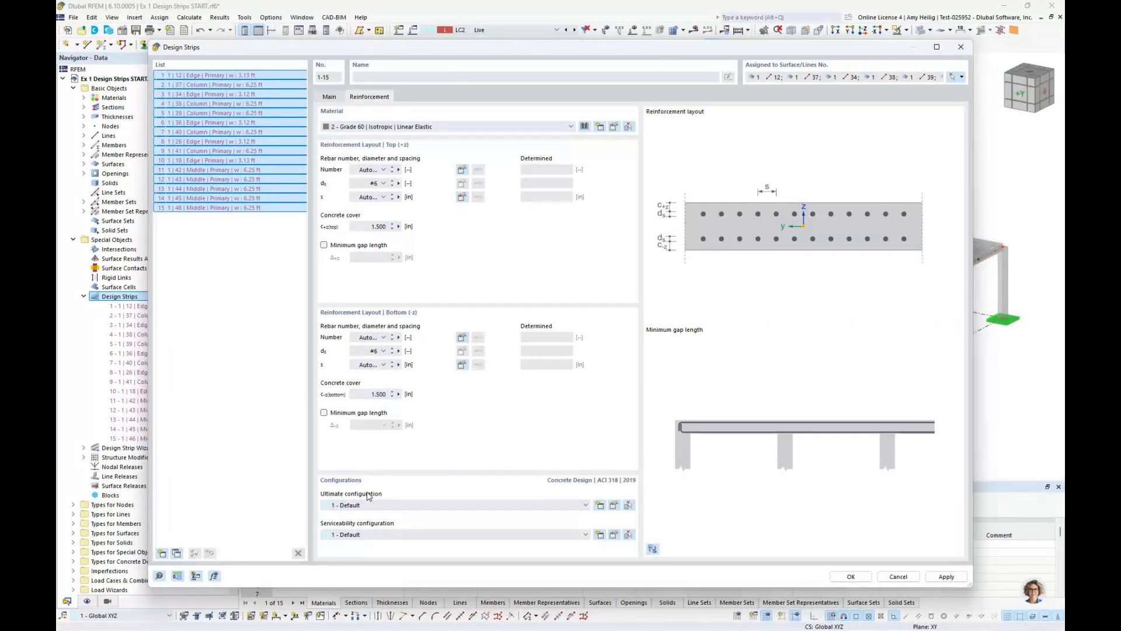
Exclude torsional moments from the internal forces considered for members in the default strength configuration
left_click(614, 506)
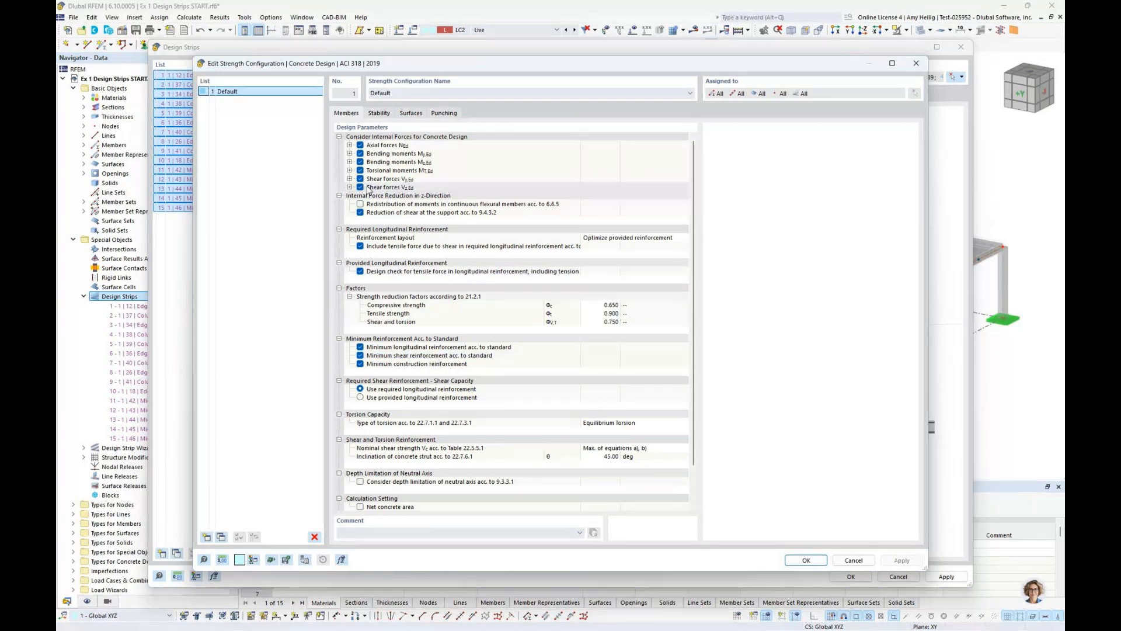
left_click(361, 170)
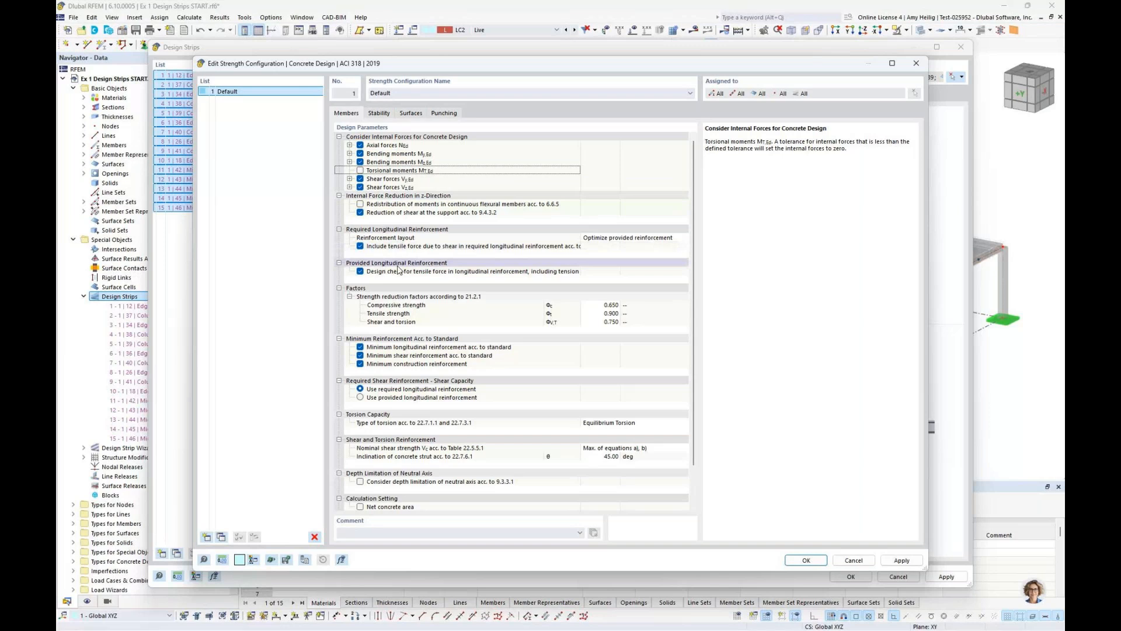
scroll(398, 269, "down", 2)
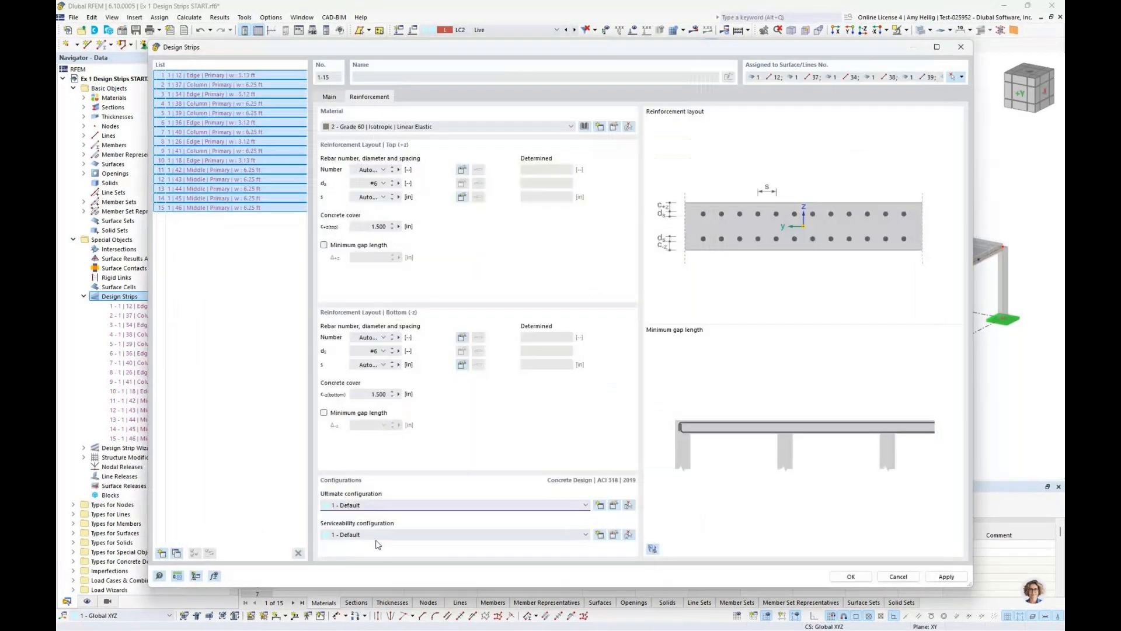
Turn off design with direct crack width calculation in the default serviceability configuration, and accept the design strip settings
left_click(613, 534)
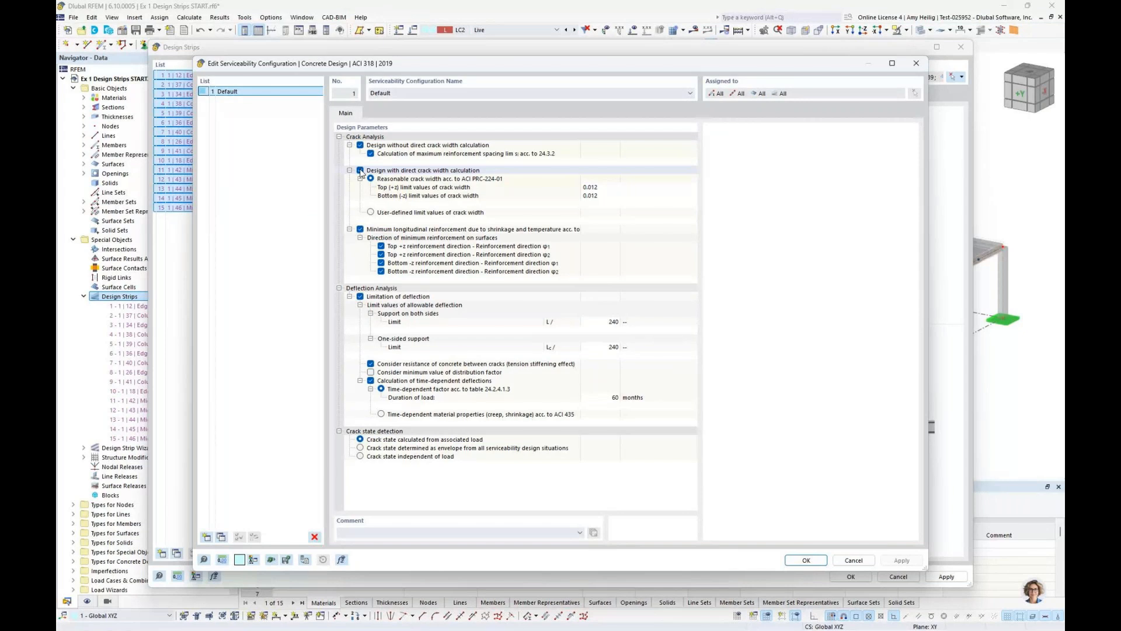
left_click(360, 171)
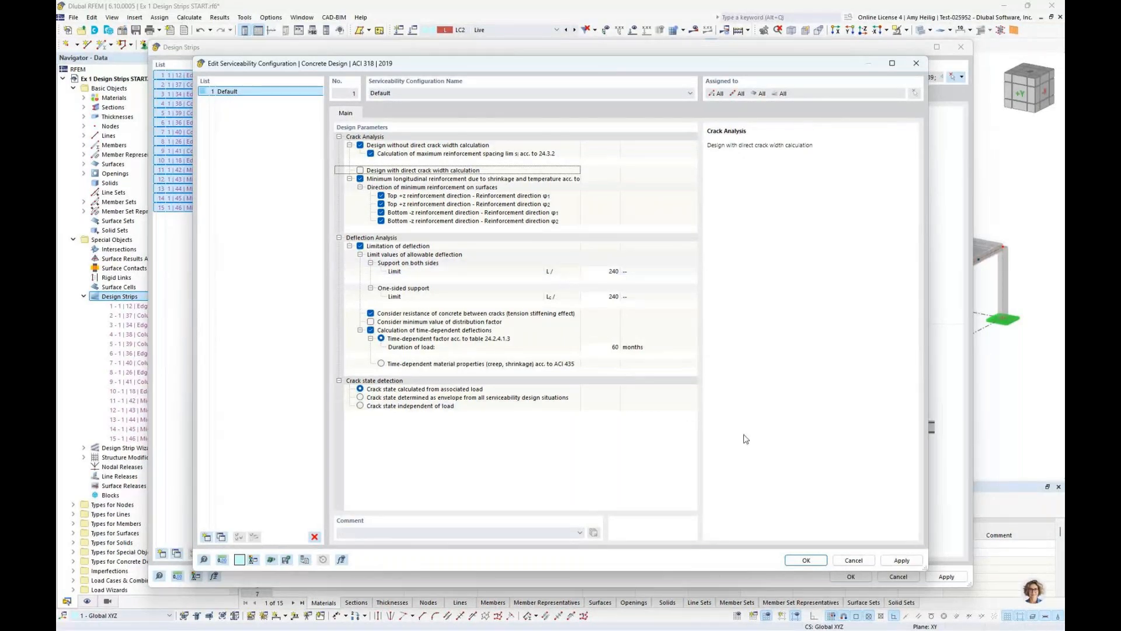
left_click(806, 561)
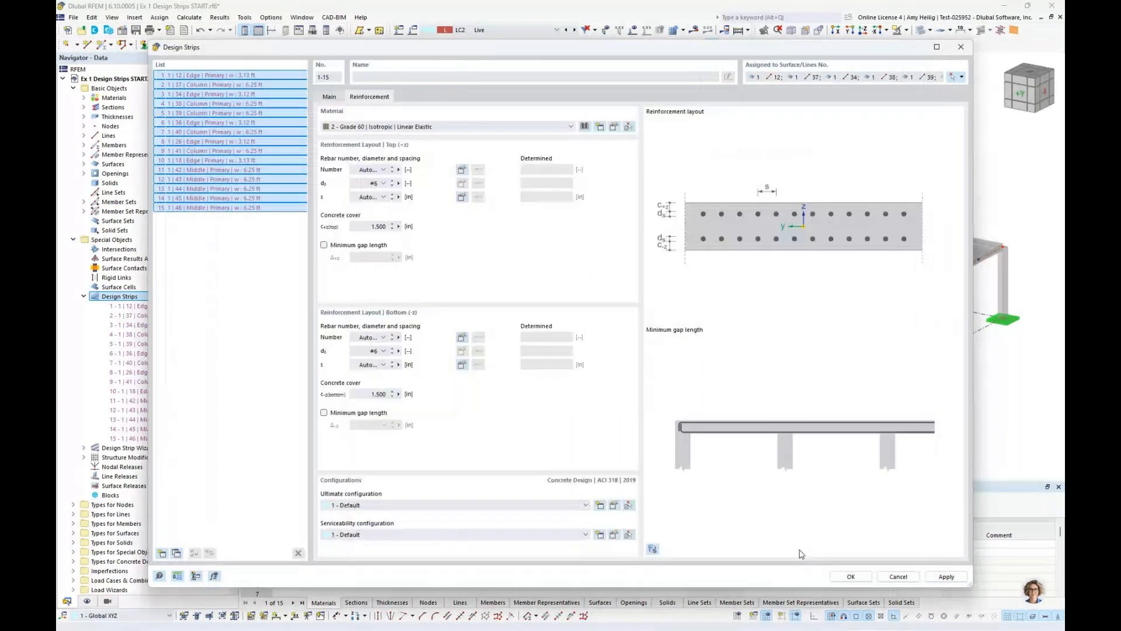
left_click(655, 437)
key("Return")
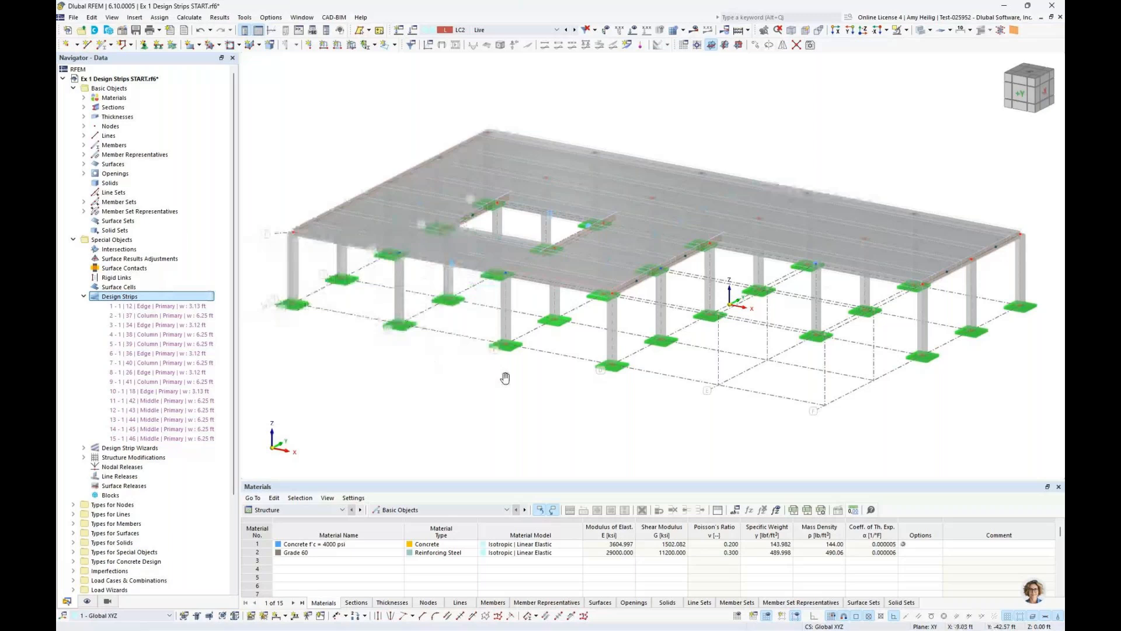
Collapse the design strip list, show the concrete design input data in an enlarged table, and check the design situations' limit state types
left_click(84, 296)
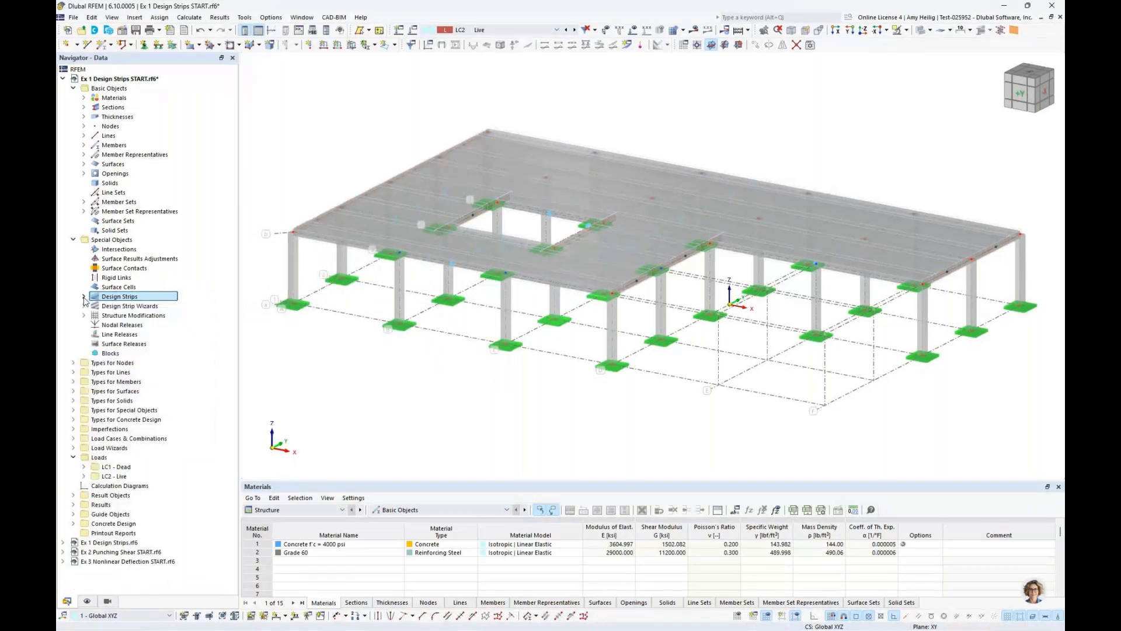
left_click(308, 509)
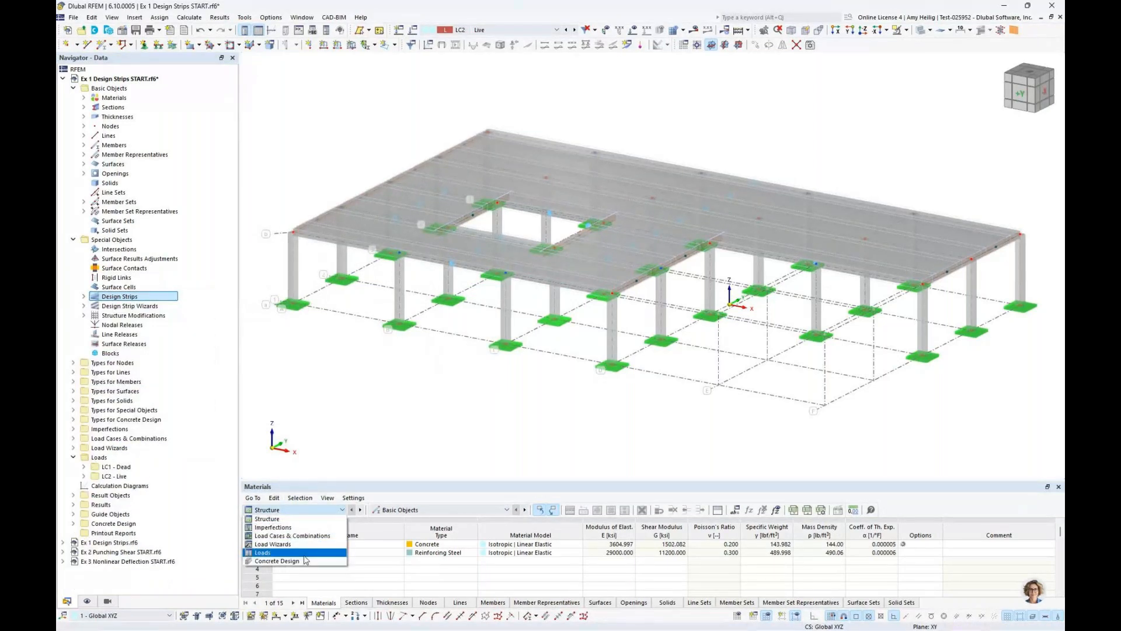
left_click(278, 561)
left_click_drag(396, 479, 401, 384)
left_click(397, 415)
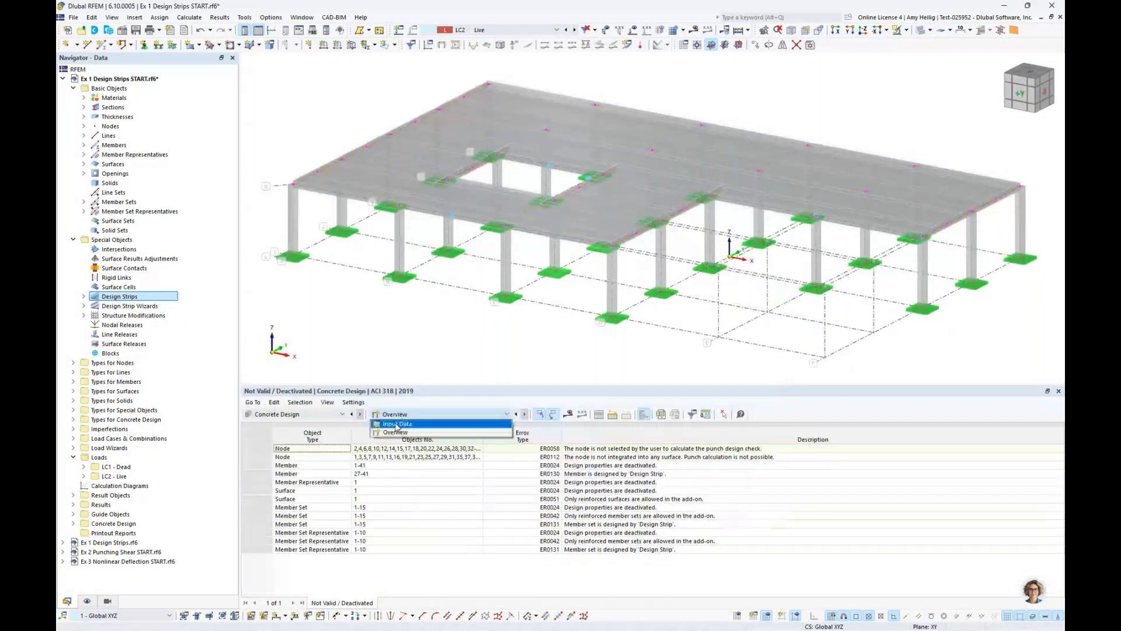
left_click(396, 425)
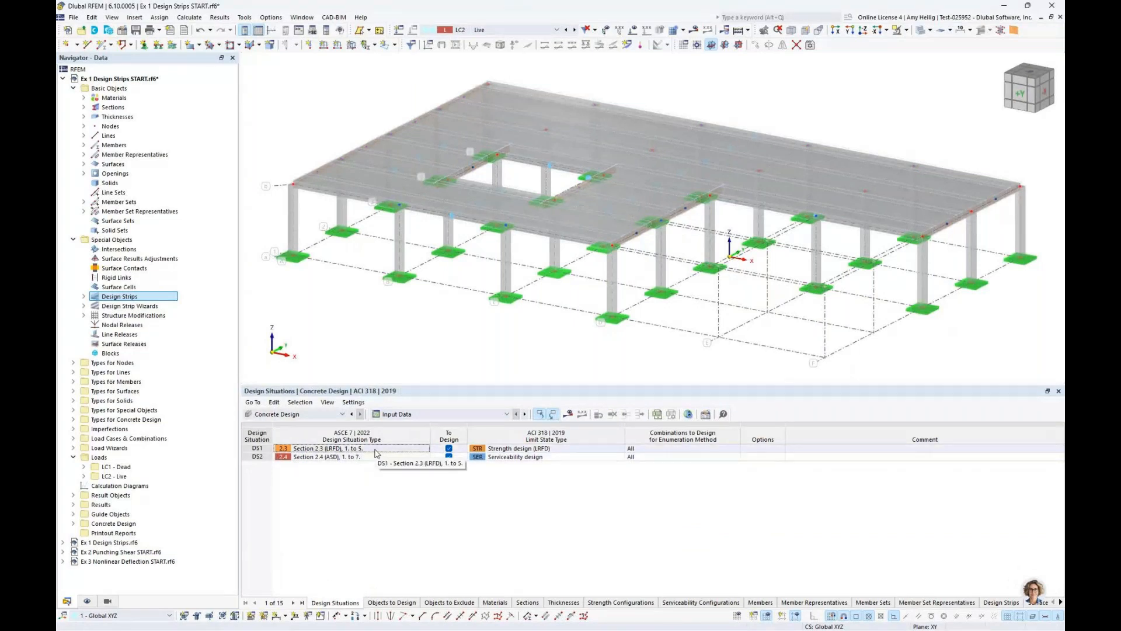
left_click(528, 448)
left_click(528, 455)
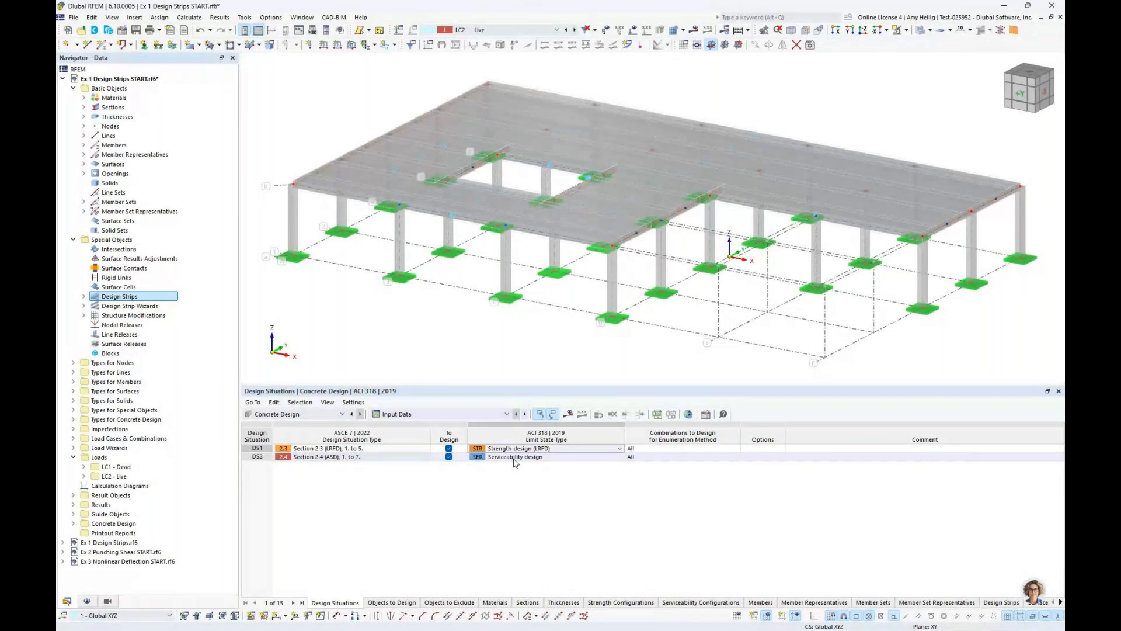
Deactivate concrete design for members, member sets, both representative types, surfaces and nodes with punching, leaving only the design strips
left_click(391, 603)
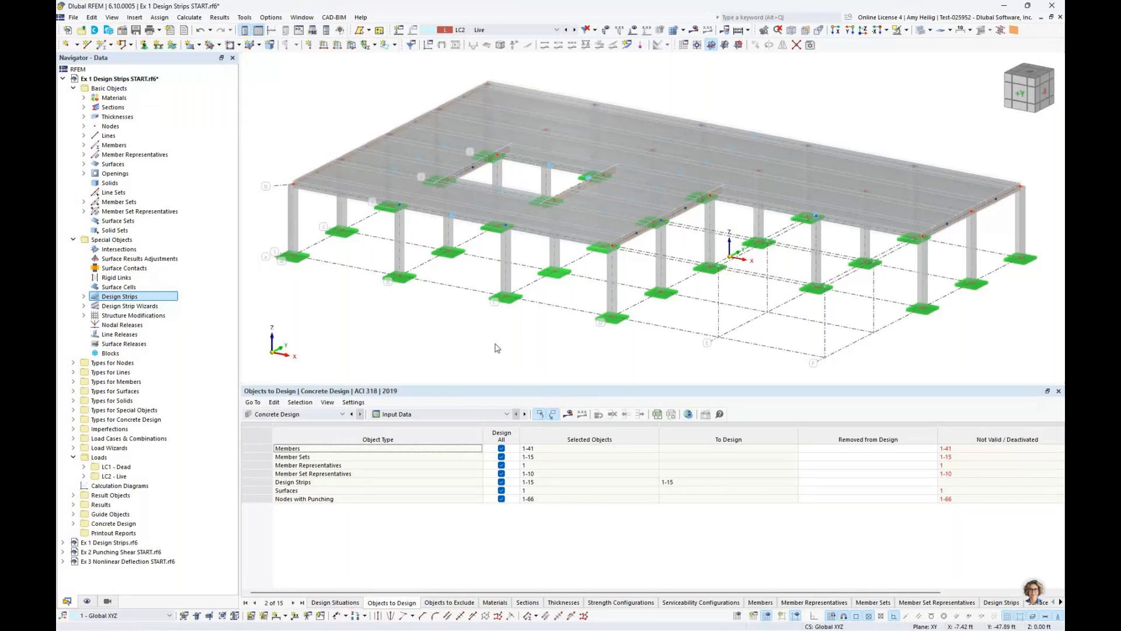
left_click(500, 450)
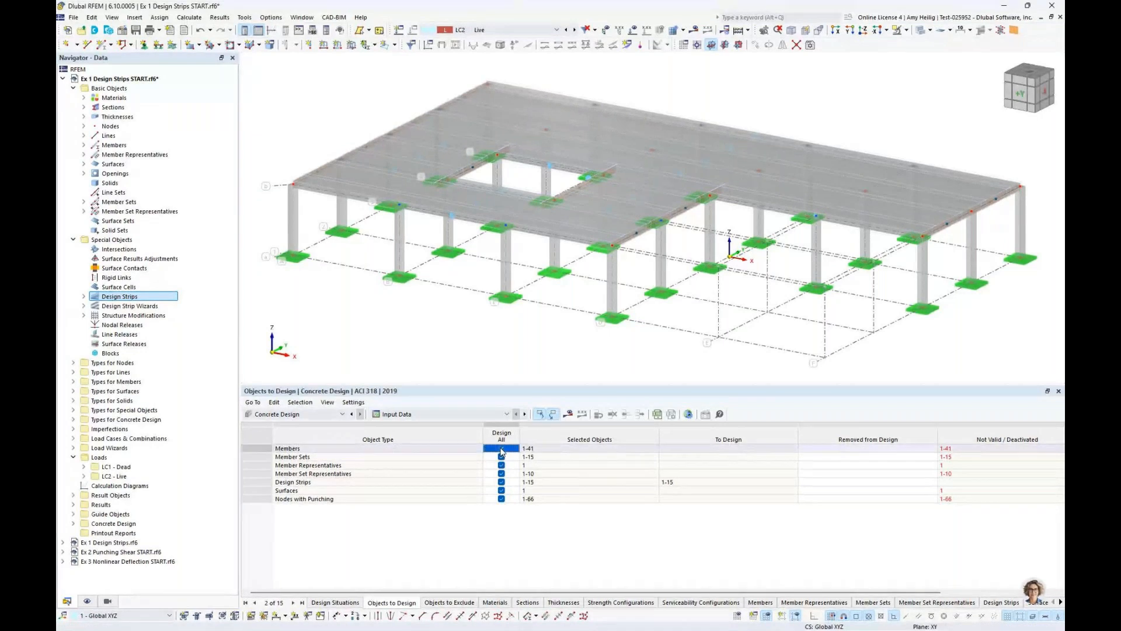
left_click(501, 449)
left_click(501, 457)
left_click(501, 465)
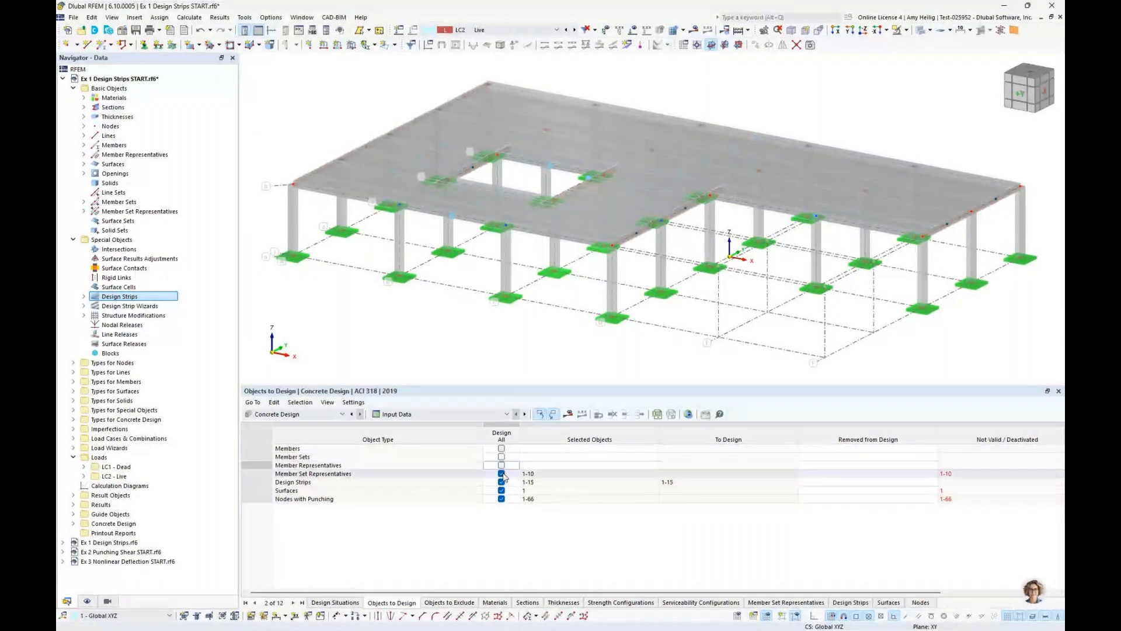
left_click(501, 474)
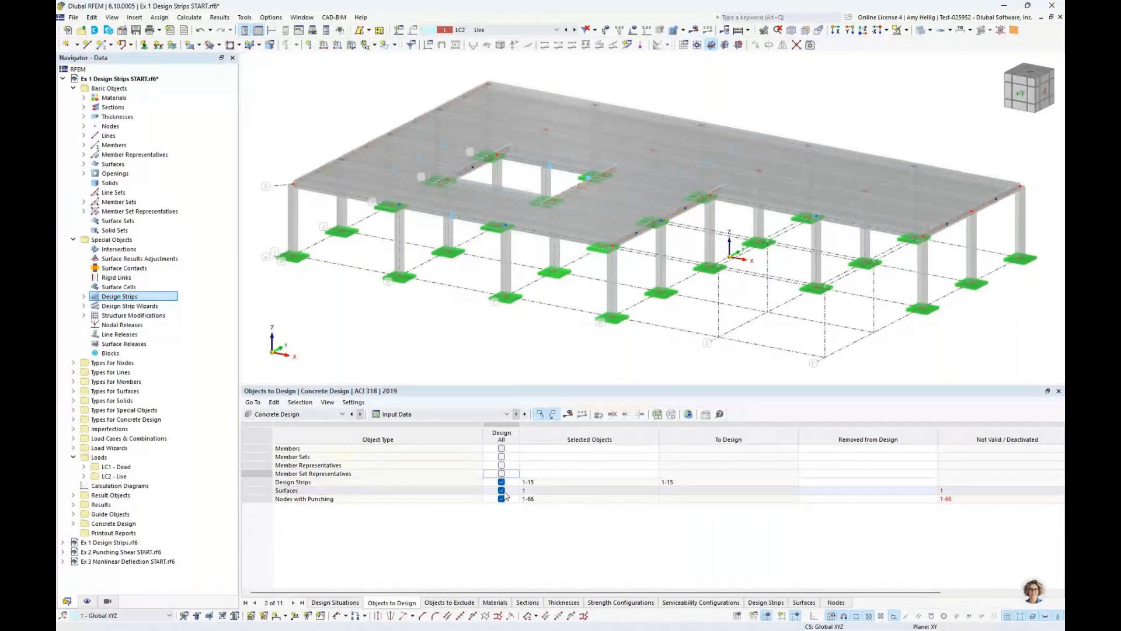
left_click(502, 491)
left_click(502, 490)
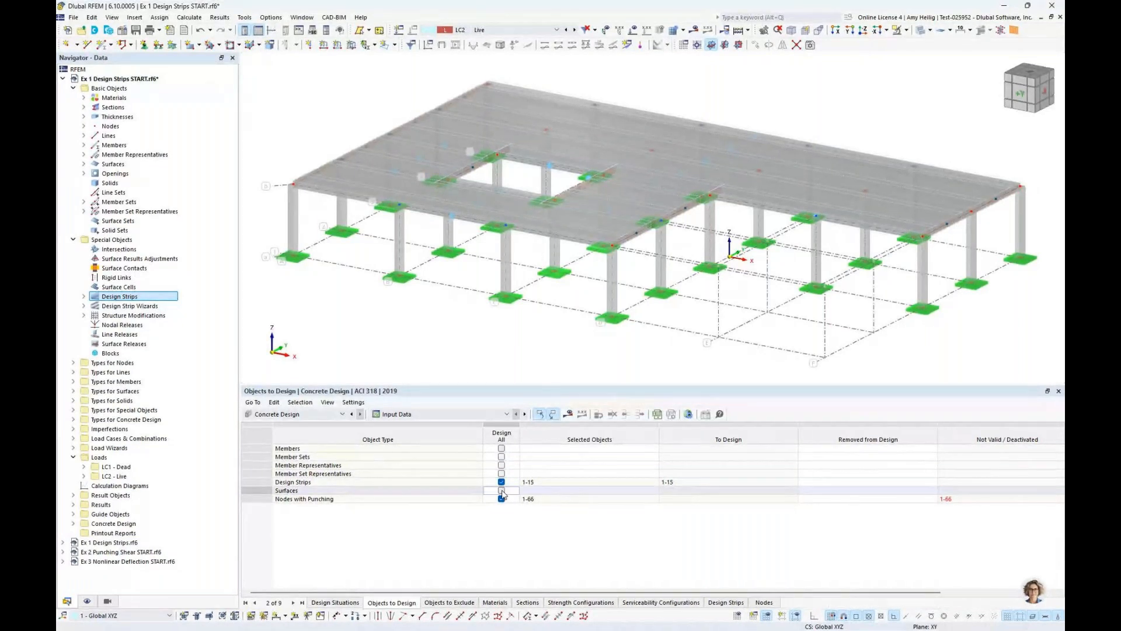
left_click(501, 498)
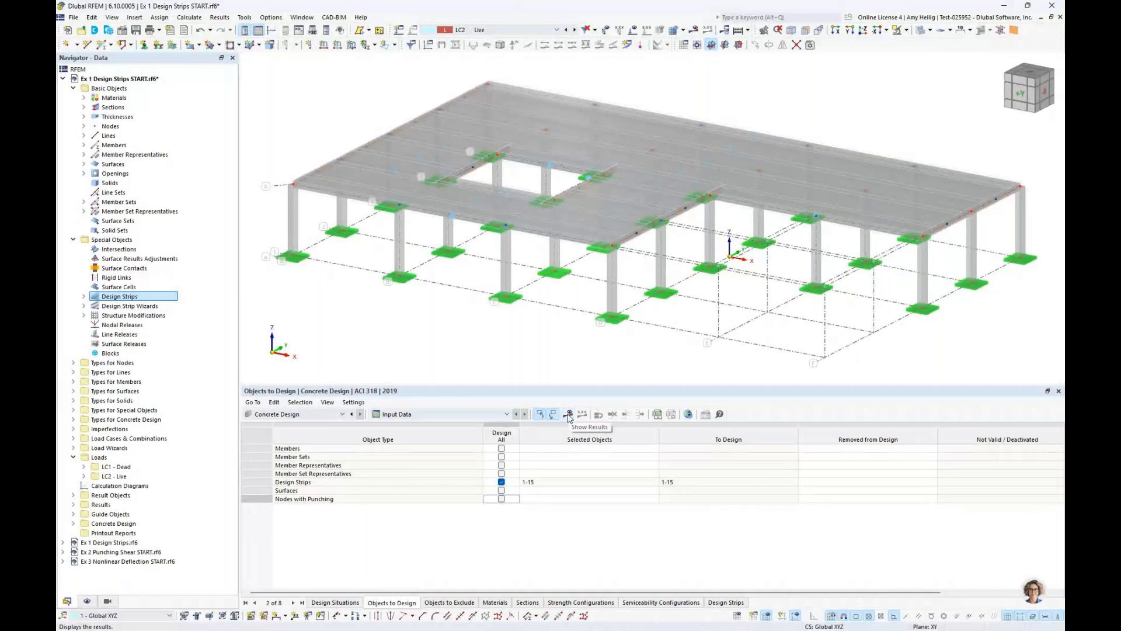
Switch to the open model Ex 1 Design Strips.rf6 and display load combination CO2, 1.20D + 1.60L
left_click(302, 17)
left_click(351, 152)
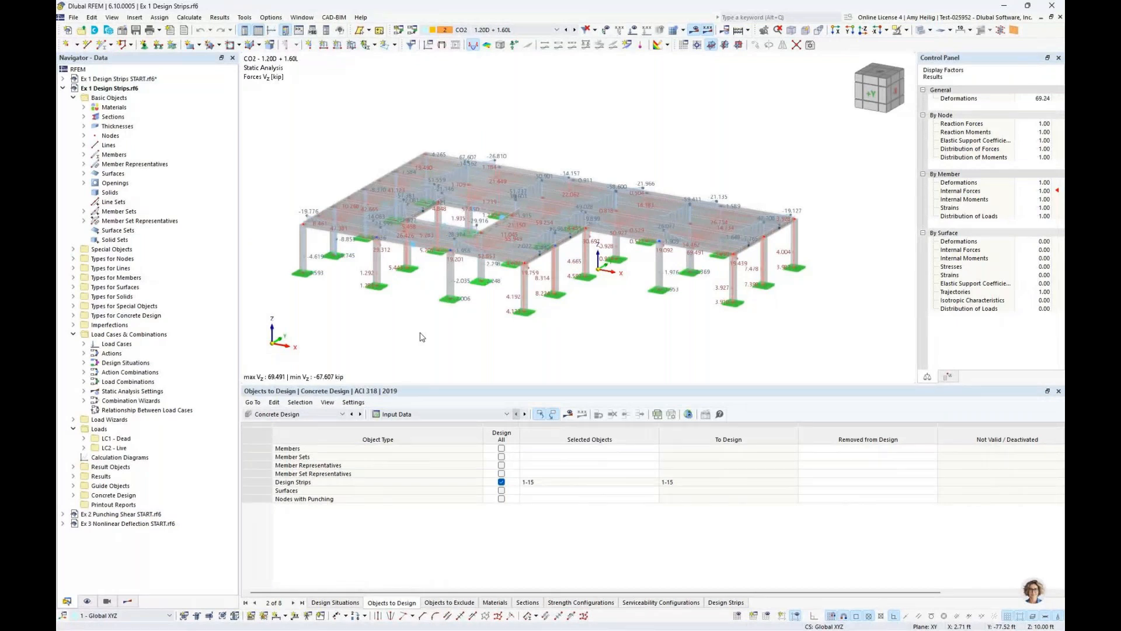
left_click(513, 30)
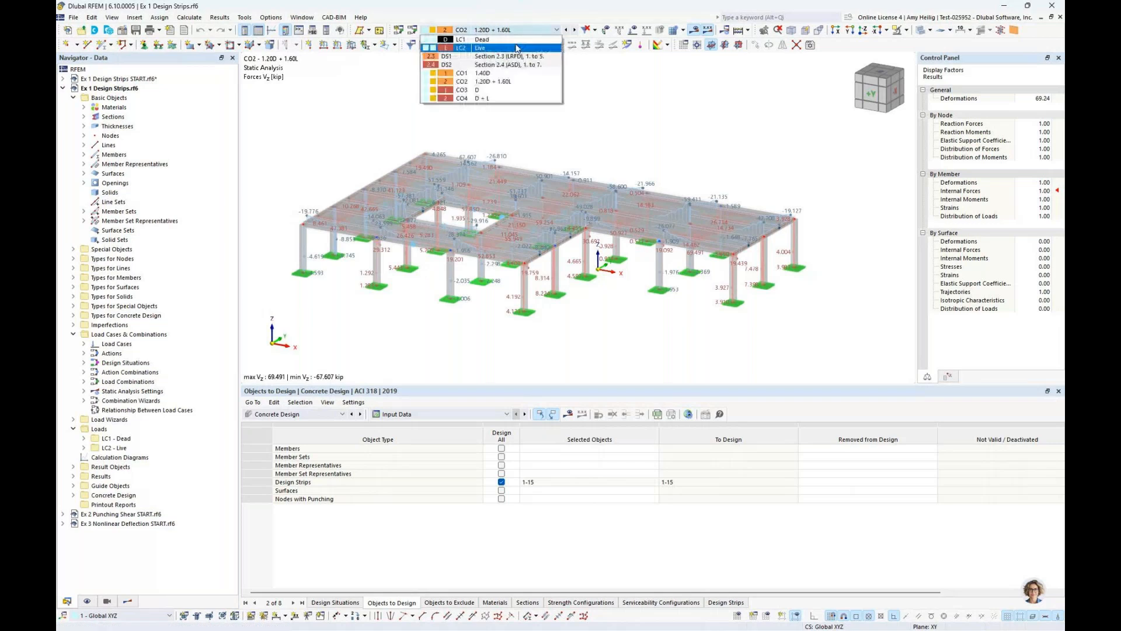
left_click(508, 84)
View the total global deformations |u| for the load combination, and replace them with the member result diagrams
left_click(128, 601)
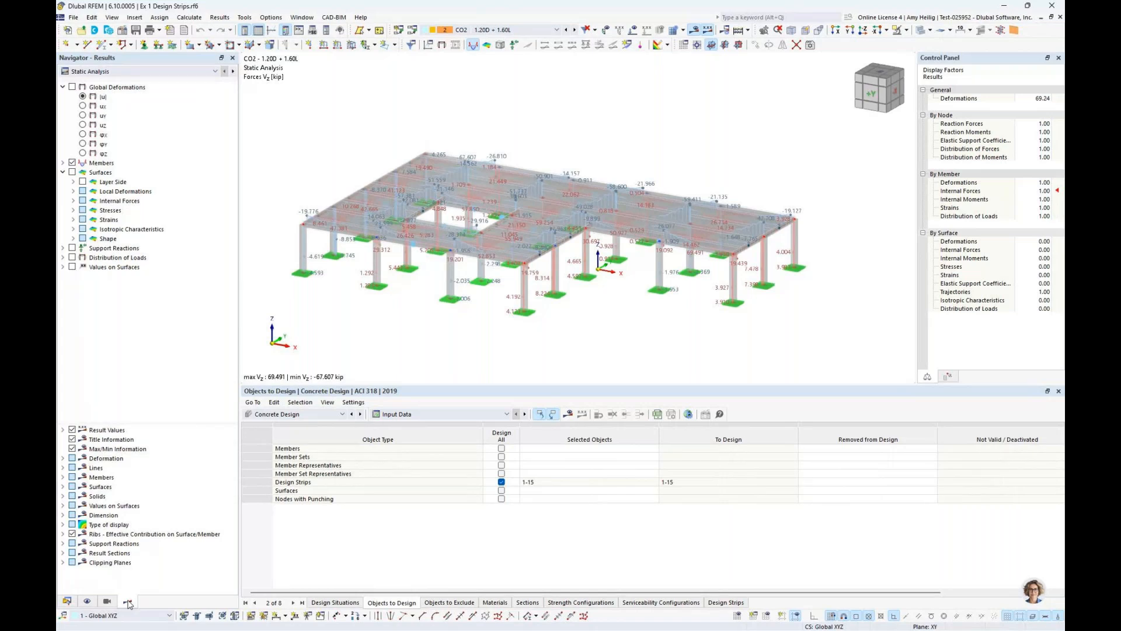
left_click(73, 87)
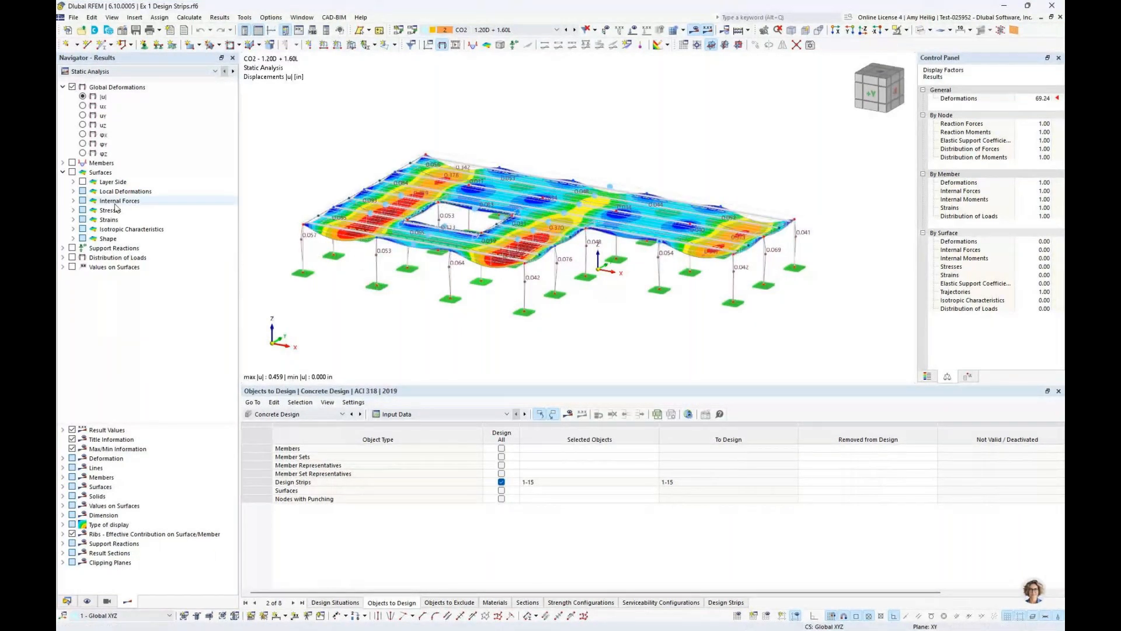
left_click(63, 163)
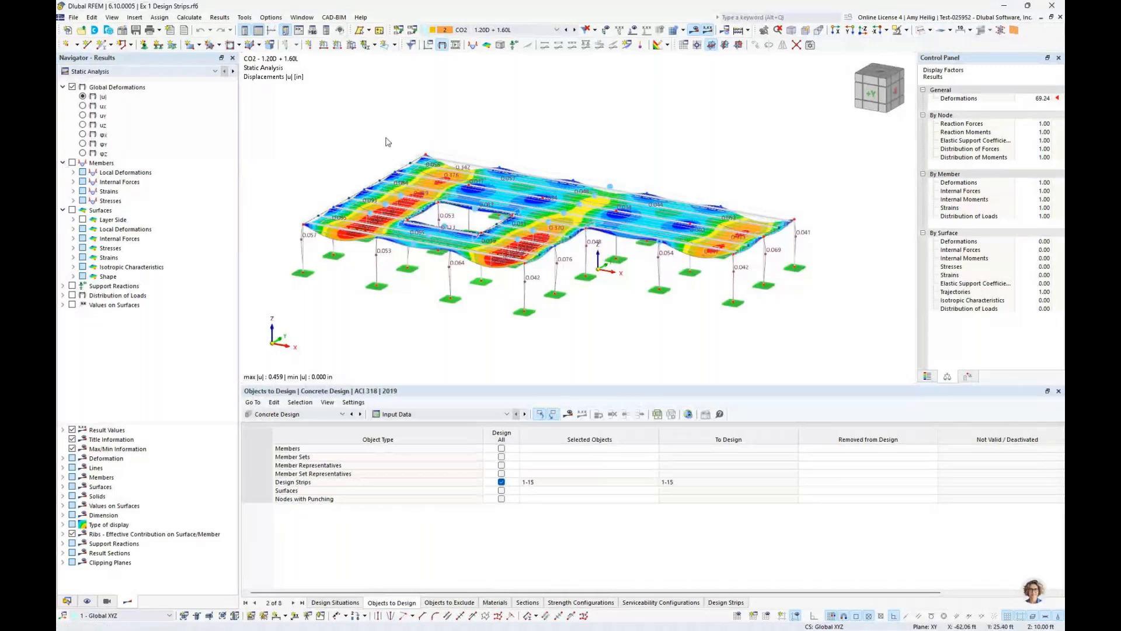
left_click(72, 162)
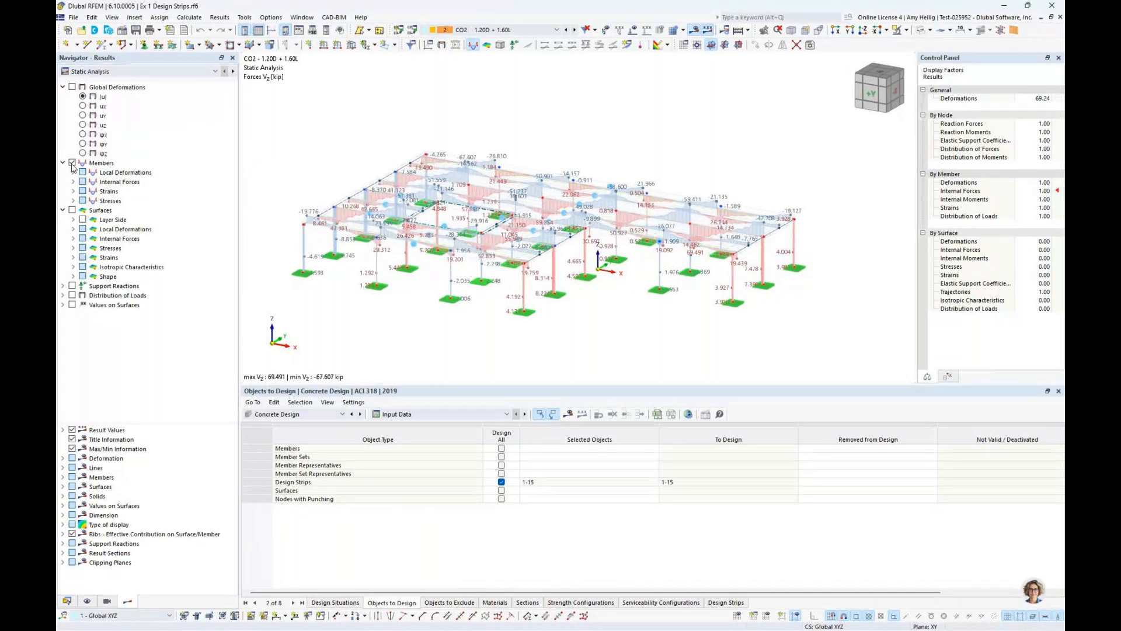
Show the member internal force options and isolate the slab-level objects in the side view, hiding everything else
left_click(73, 181)
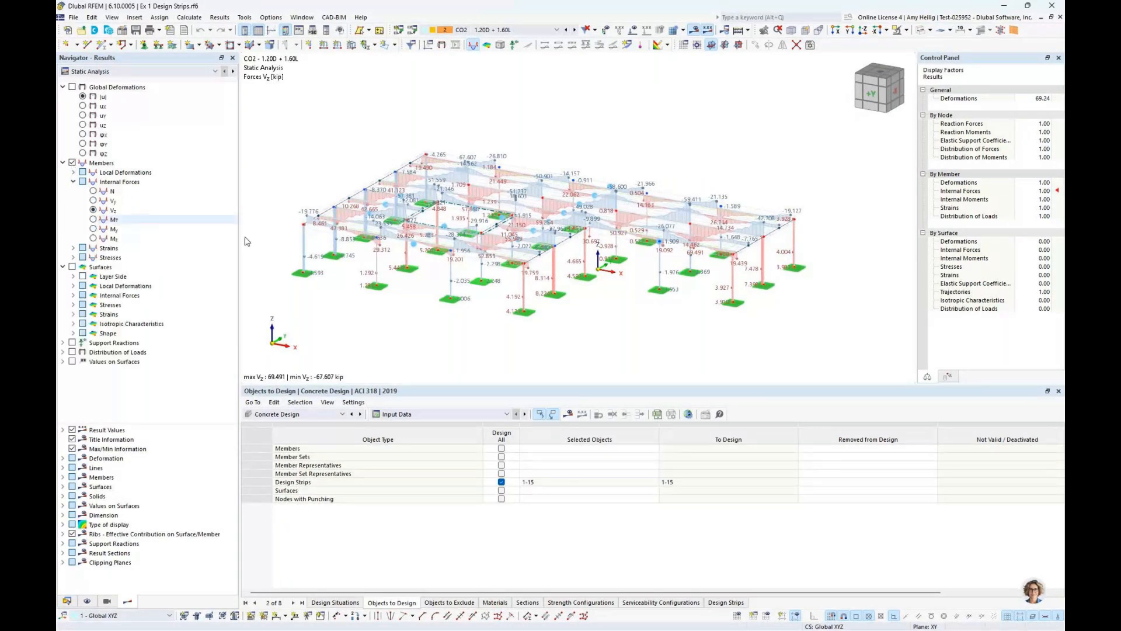
middle_click_drag(426, 259, 443, 265)
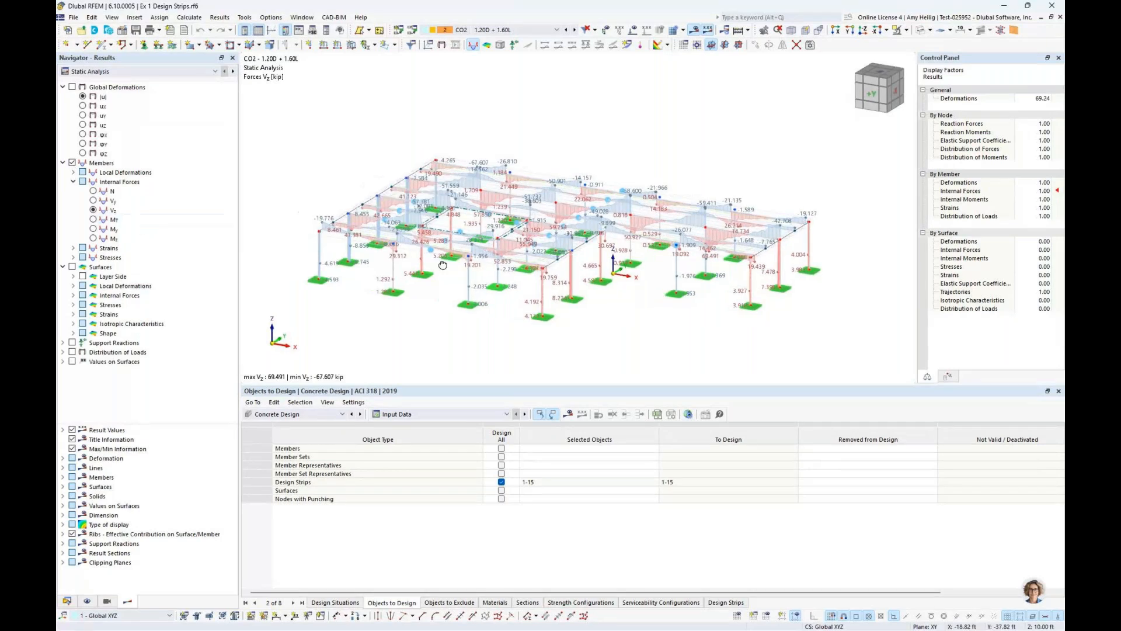
left_click_drag(318, 196, 801, 243)
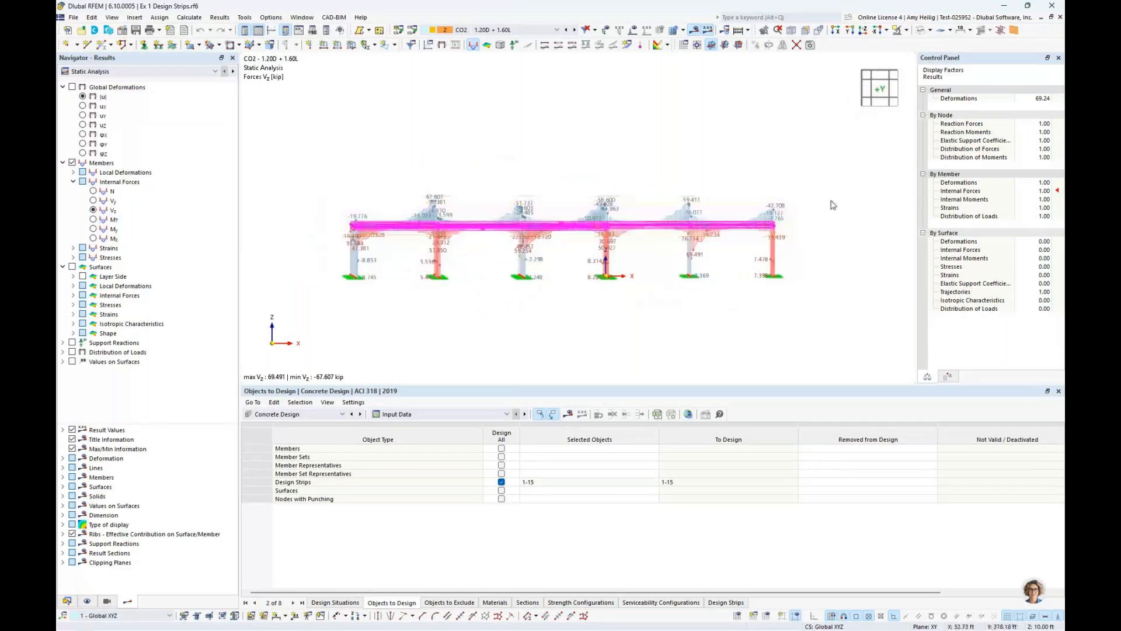
left_click(907, 31)
left_click(946, 56)
middle_click_drag(700, 142, 636, 193)
View the My bending moment diagrams on the design strips, followed by the Vz shear force diagrams
left_click(93, 229)
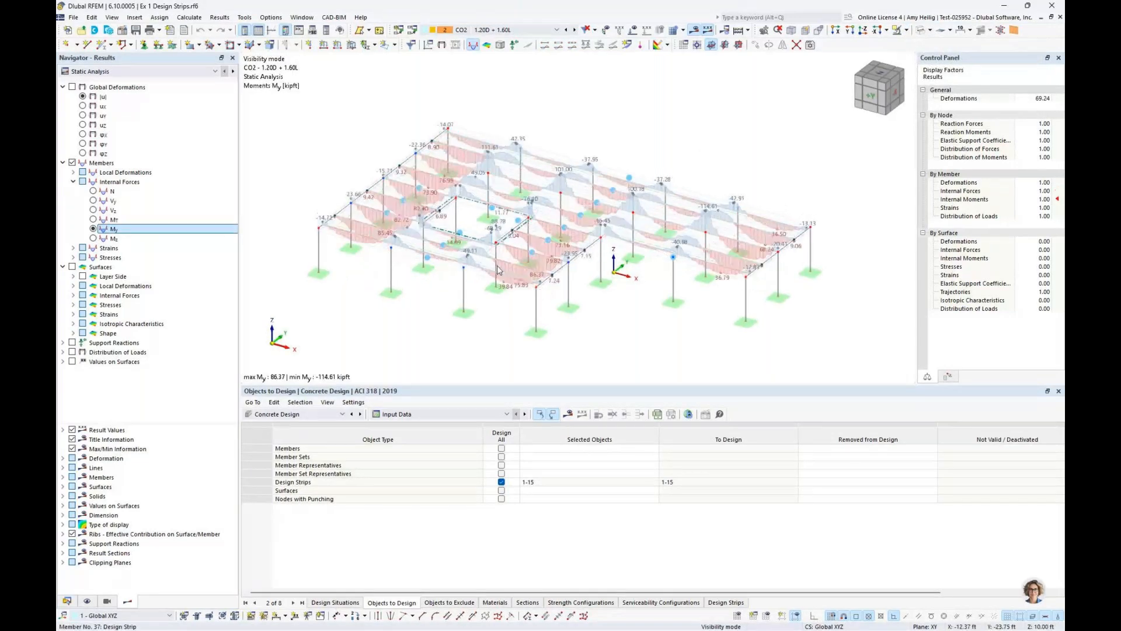
scroll(444, 274, "up", 3)
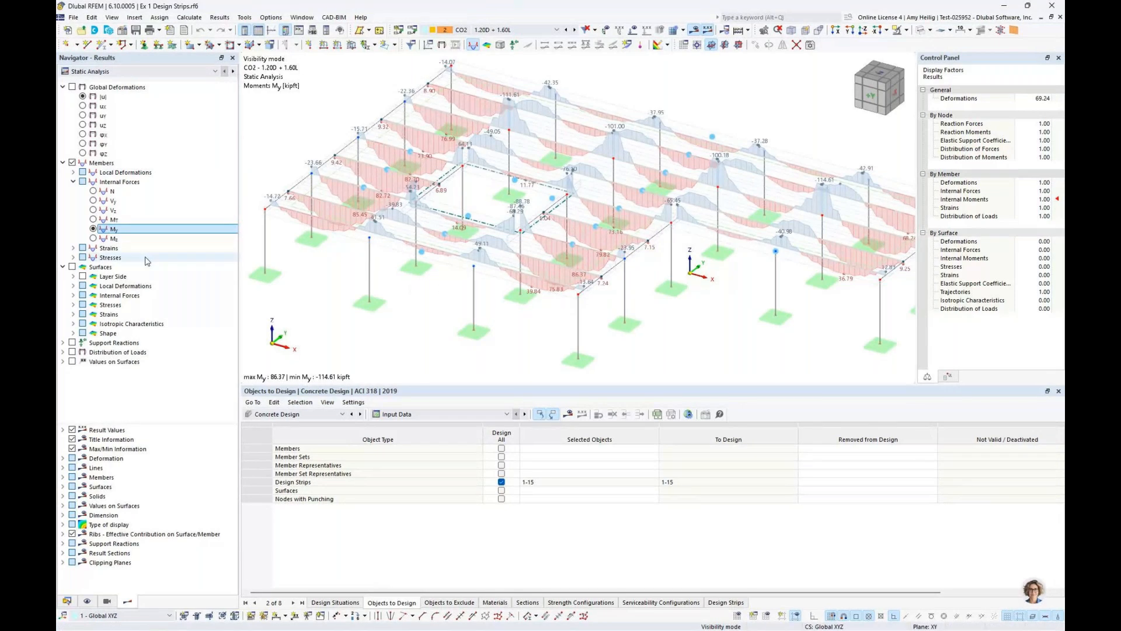
left_click(94, 210)
middle_click_drag(480, 260, 462, 264)
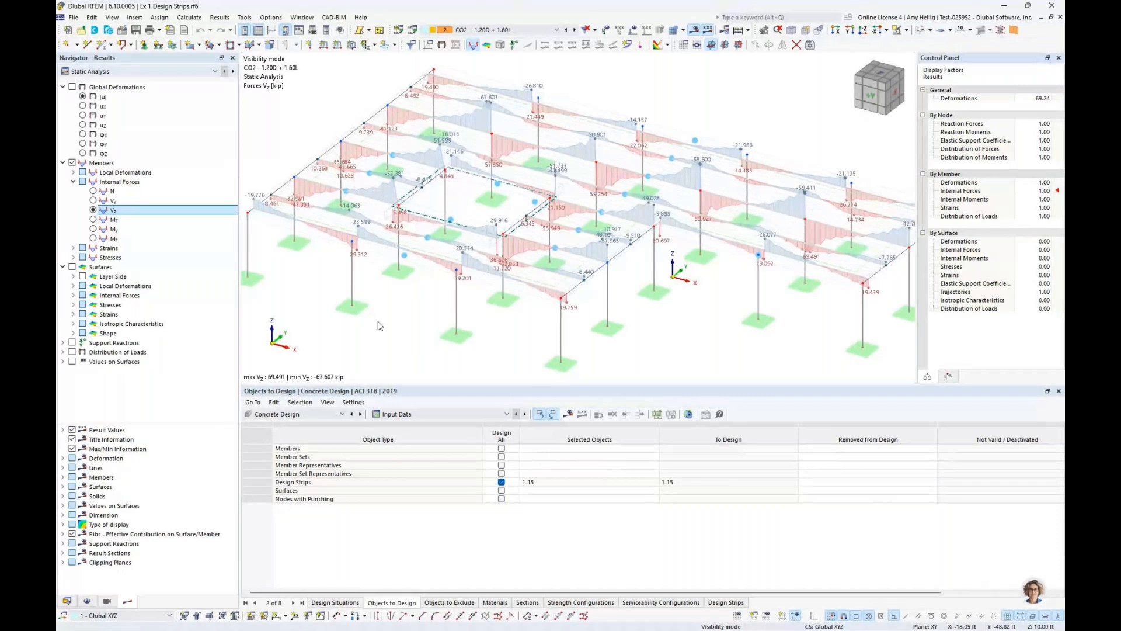
Switch the results to Concrete Design and show the design ratios on design strips in an enlarged table
left_click(176, 72)
left_click(116, 88)
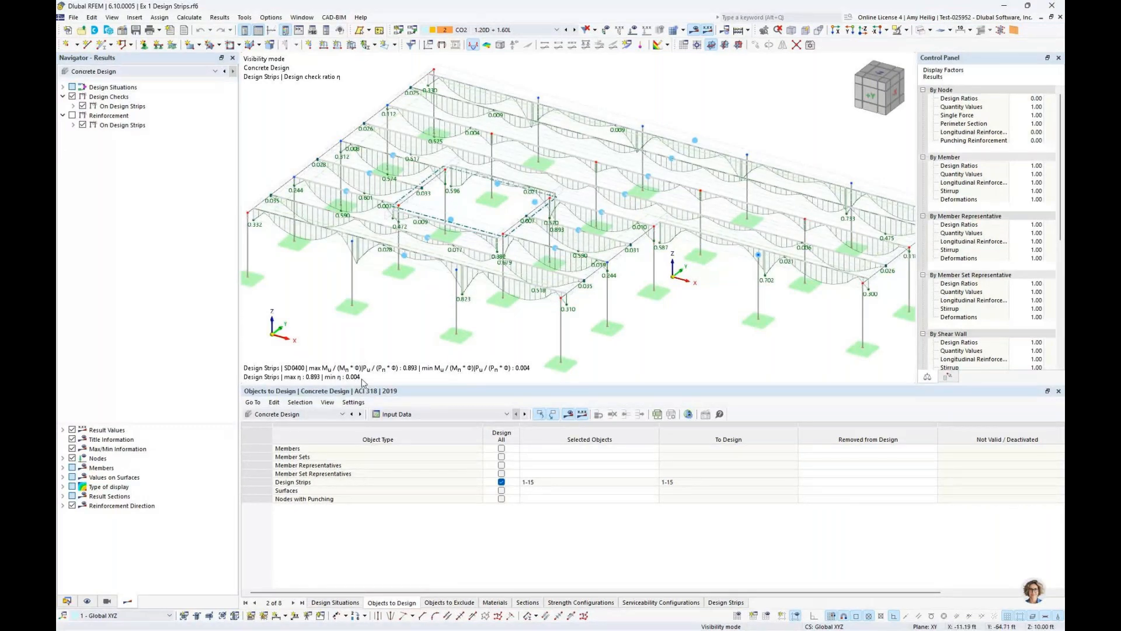
left_click(420, 414)
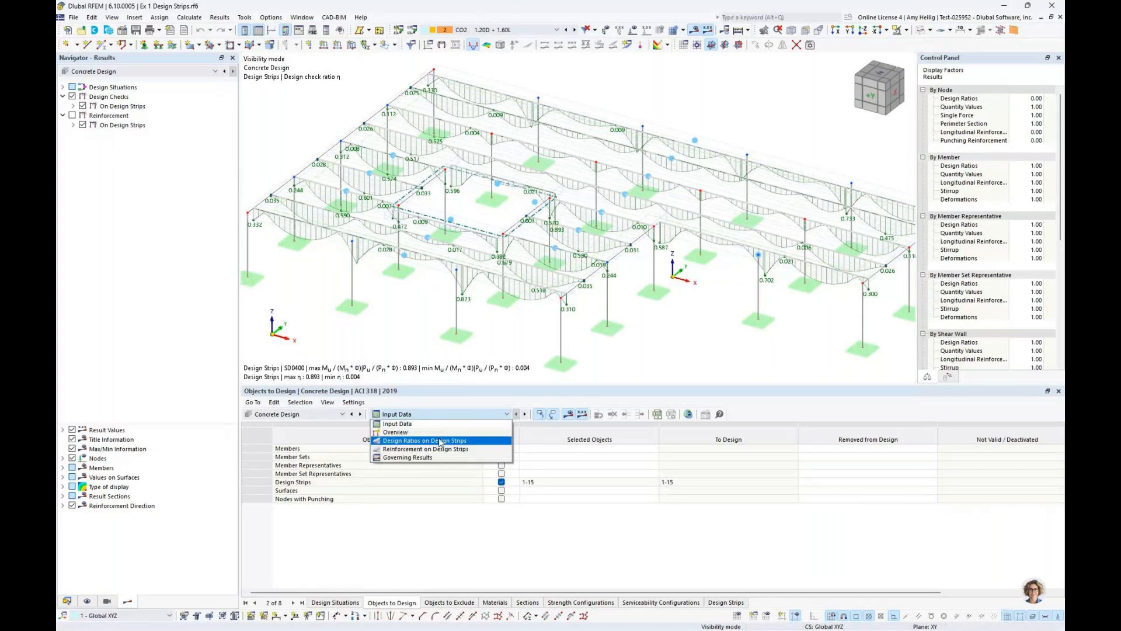
left_click(440, 441)
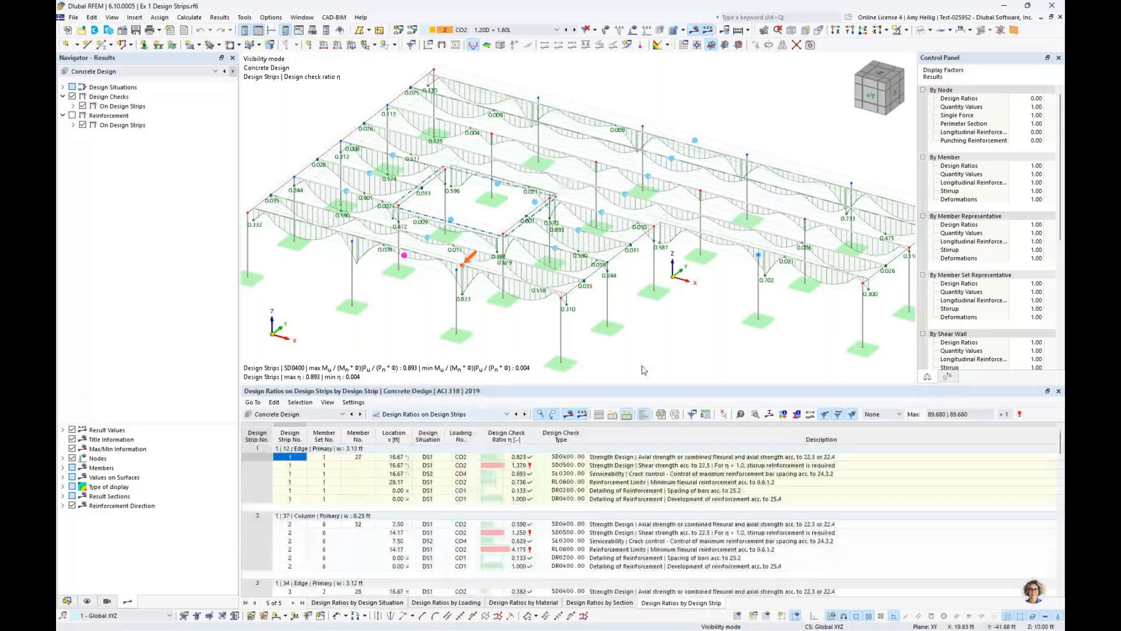
left_click_drag(643, 386, 611, 267)
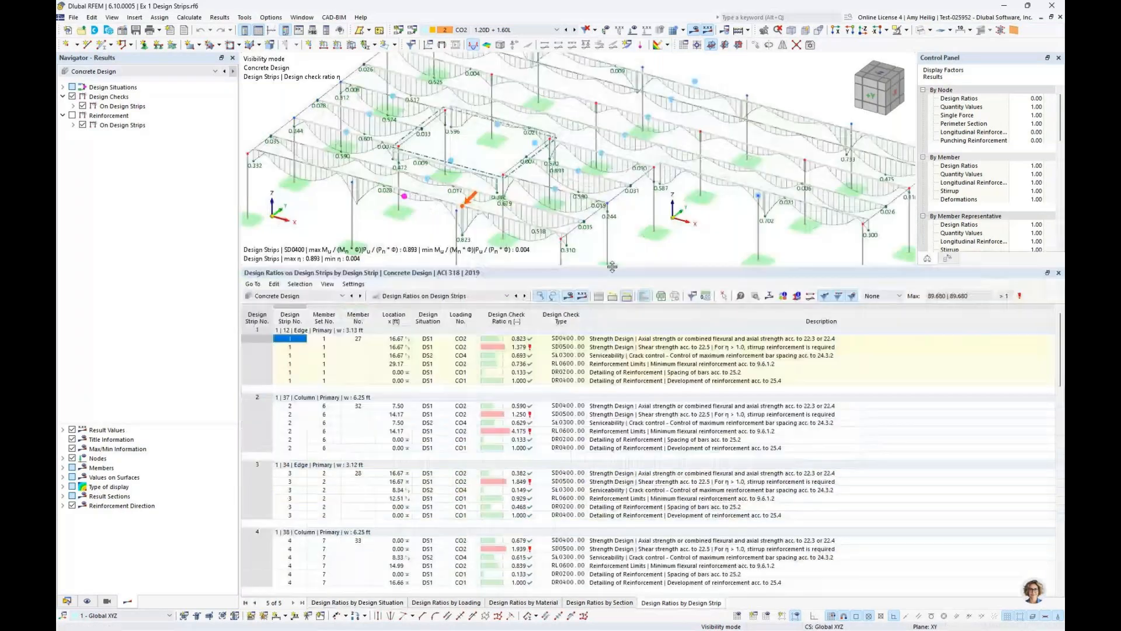
Locate in the model the SD0500 shear checks of design strips 7 and 8, and design strip 7's SD0400 strength check
scroll(641, 377, "down", 10)
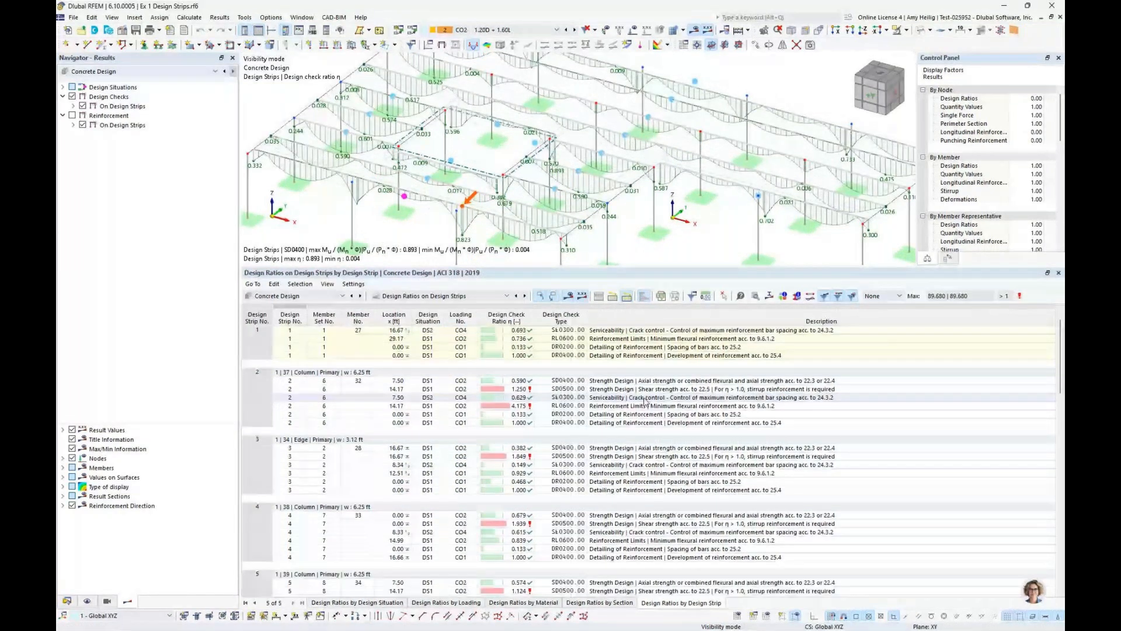
left_click(640, 448)
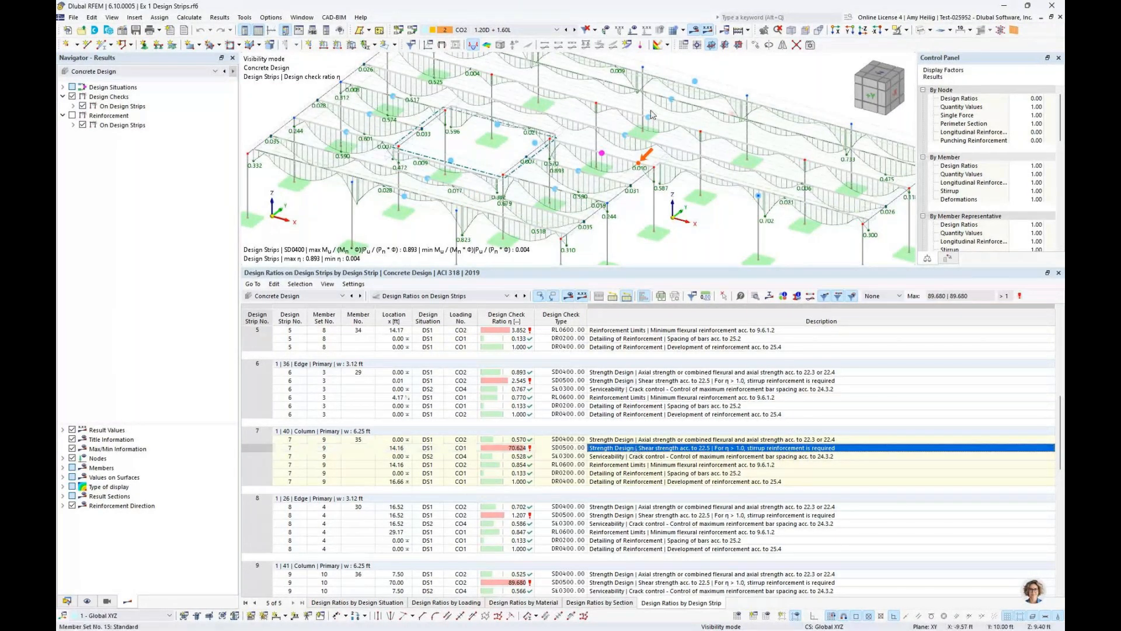
middle_click_drag(568, 125, 557, 157)
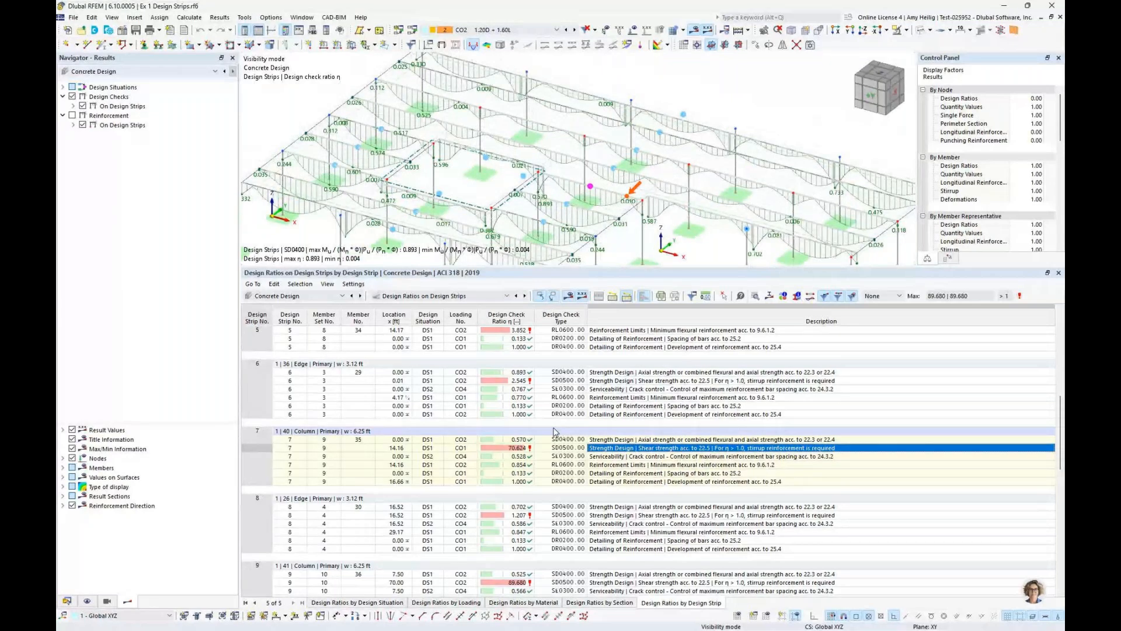
left_click(578, 515)
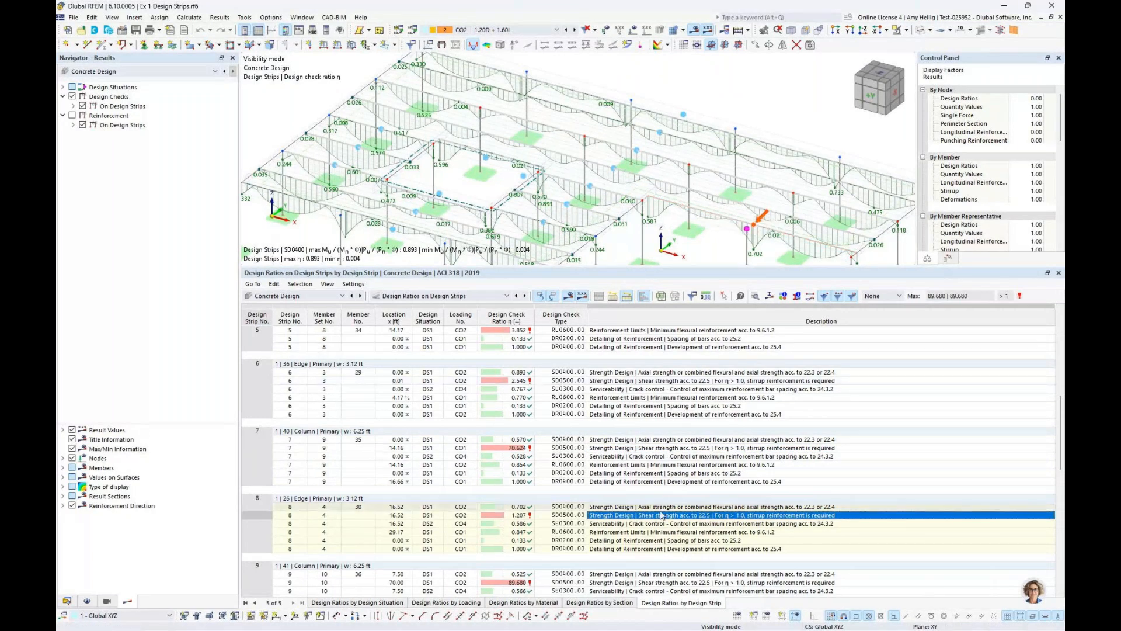
left_click(665, 440)
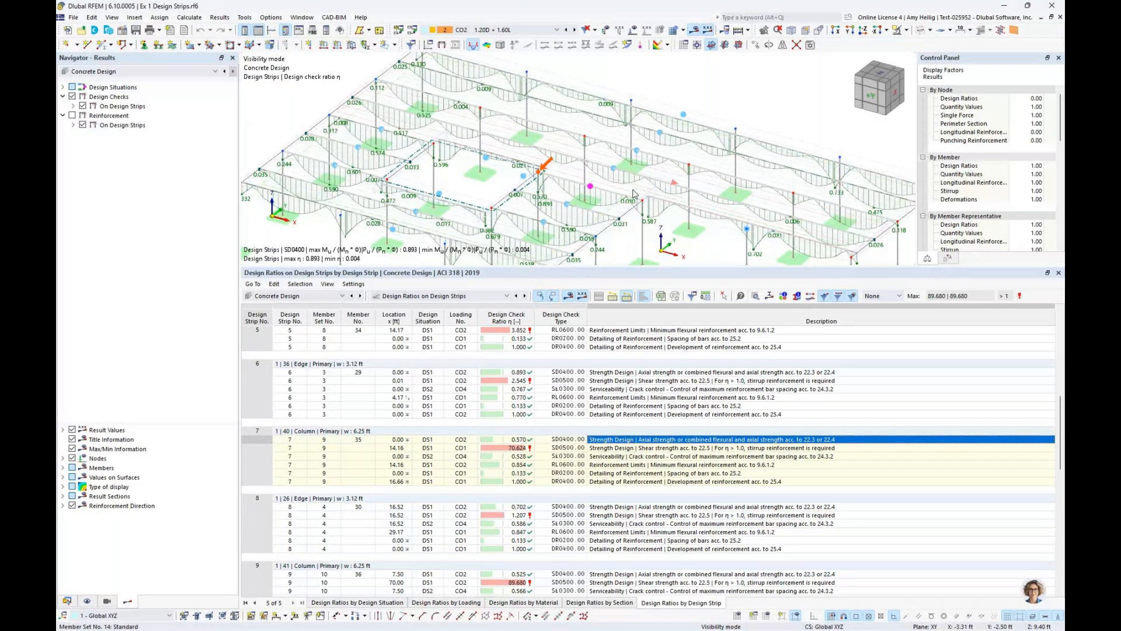
scroll(634, 194, "down", 2)
middle_click_drag(634, 194, 591, 173)
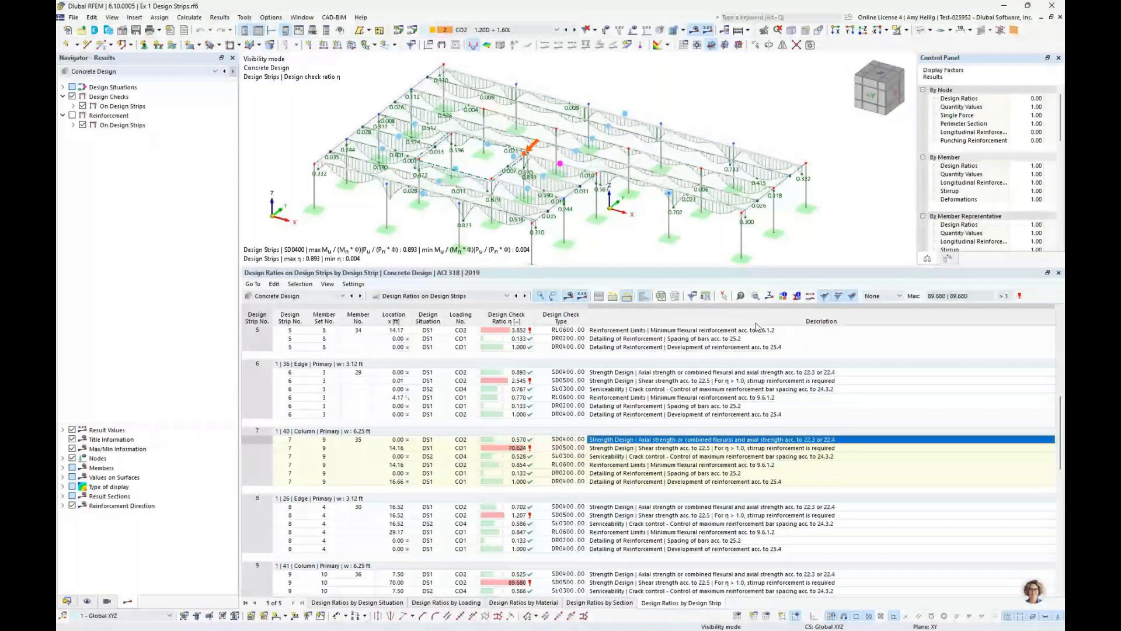
Show the design check details of design strip 7's SD0400 check and examine its formulas through the final ratio
left_click(755, 296)
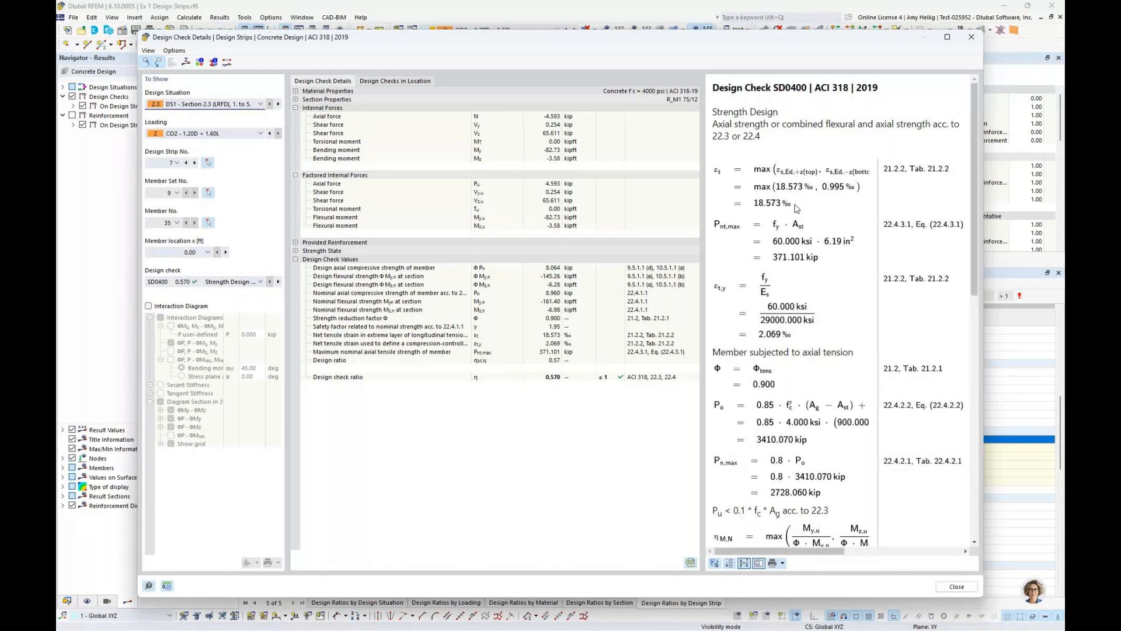
scroll(796, 209, "down", 2)
scroll(796, 209, "down", 4)
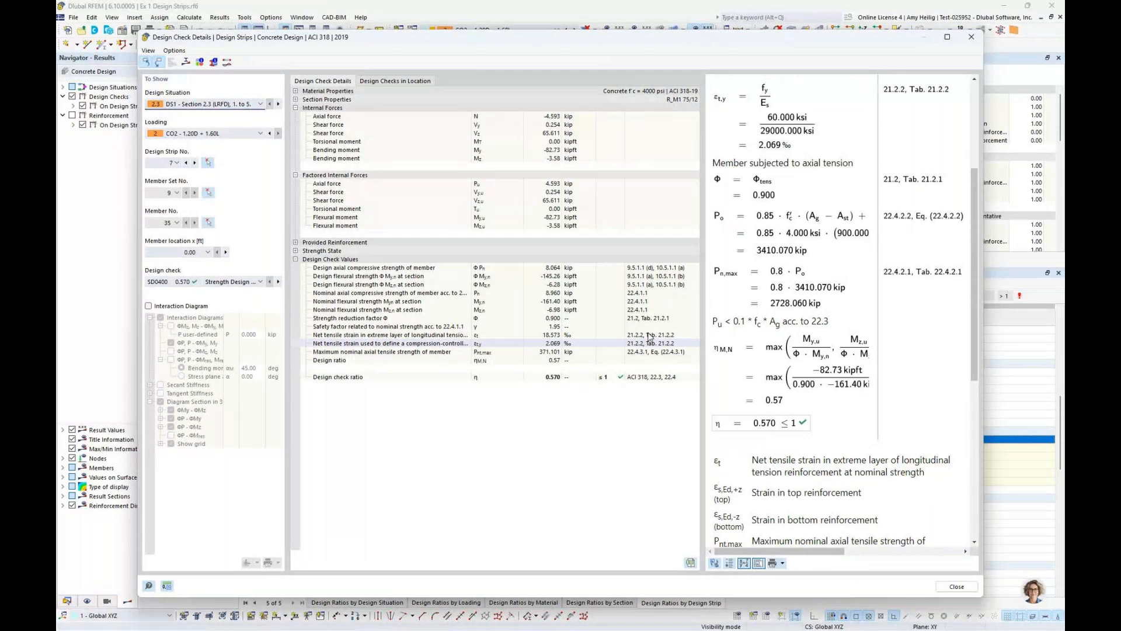
View the reinforcement stress diagram in the section for this design check, and close the diagram and check details
left_click(186, 62)
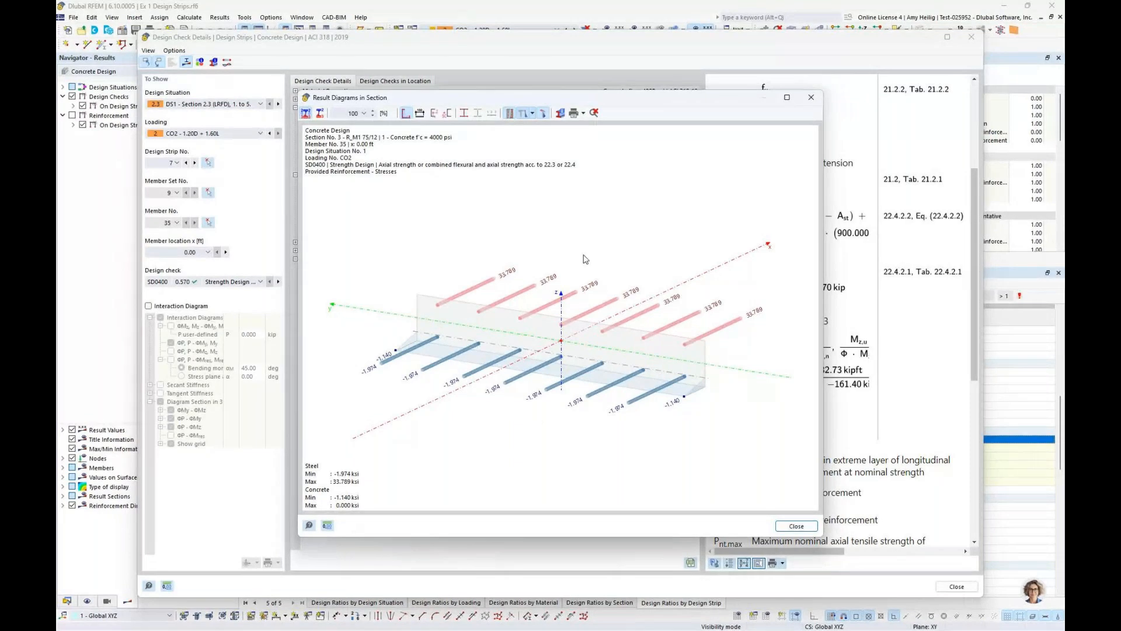
left_click(811, 98)
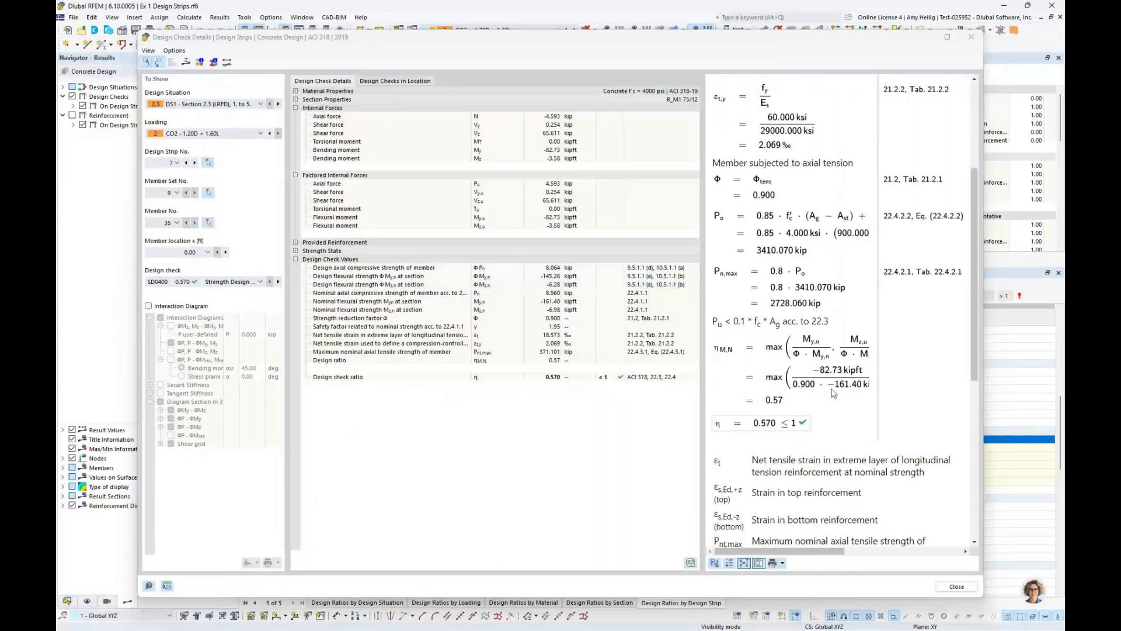
left_click(956, 586)
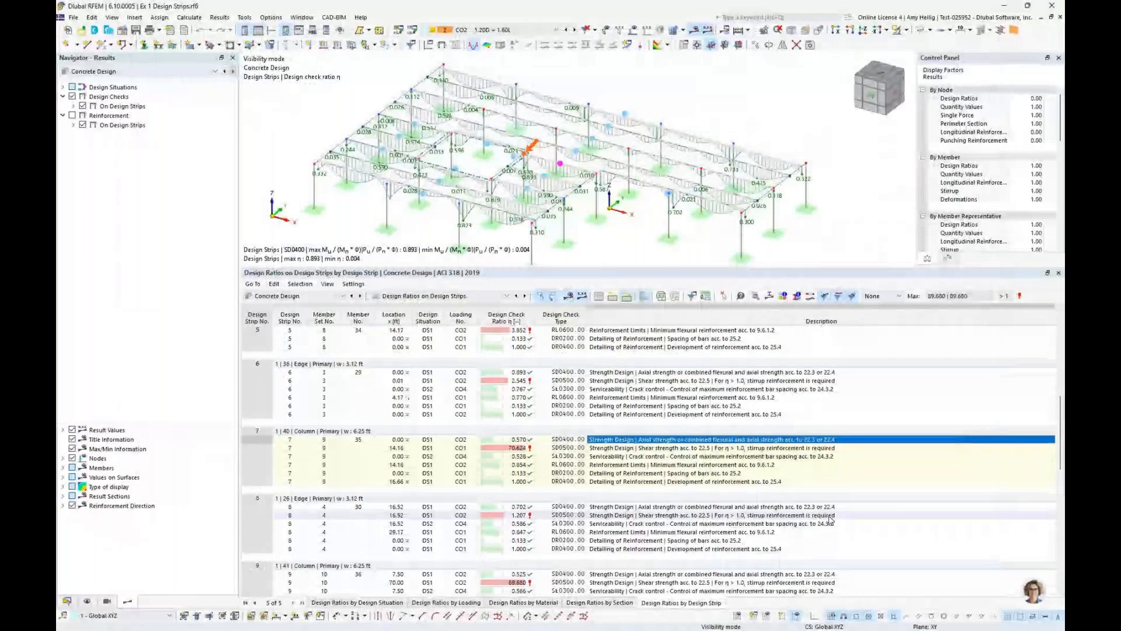
Locate design strip 6's minimum flexural reinforcement check in an enlarged model view, and examine the strength limit state checks available on design strips
left_click(617, 397)
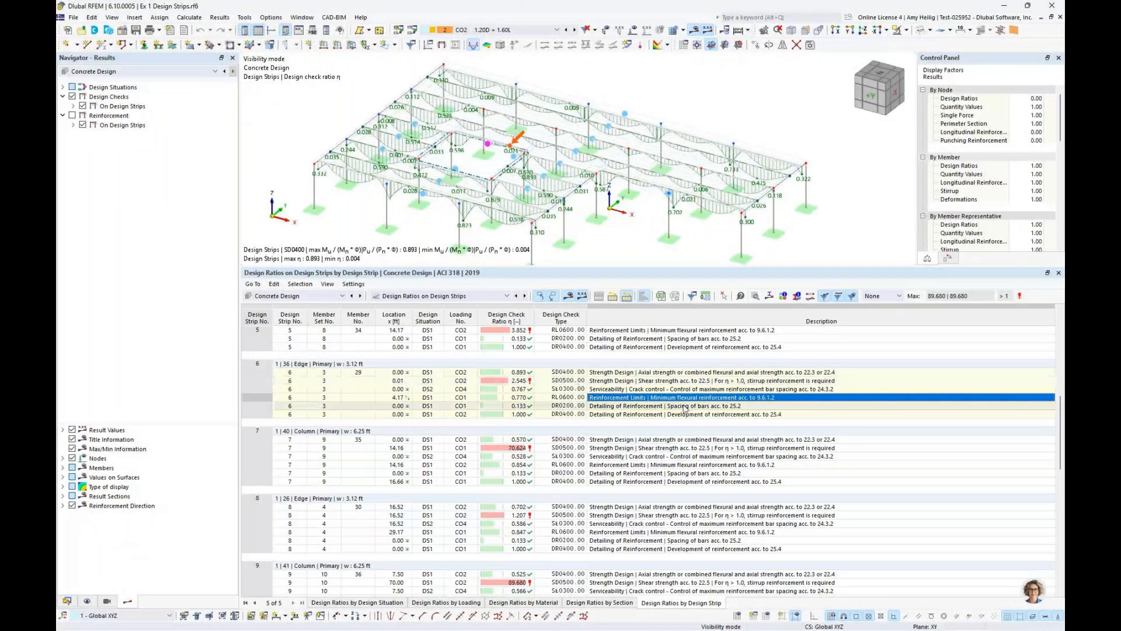
left_click(73, 106)
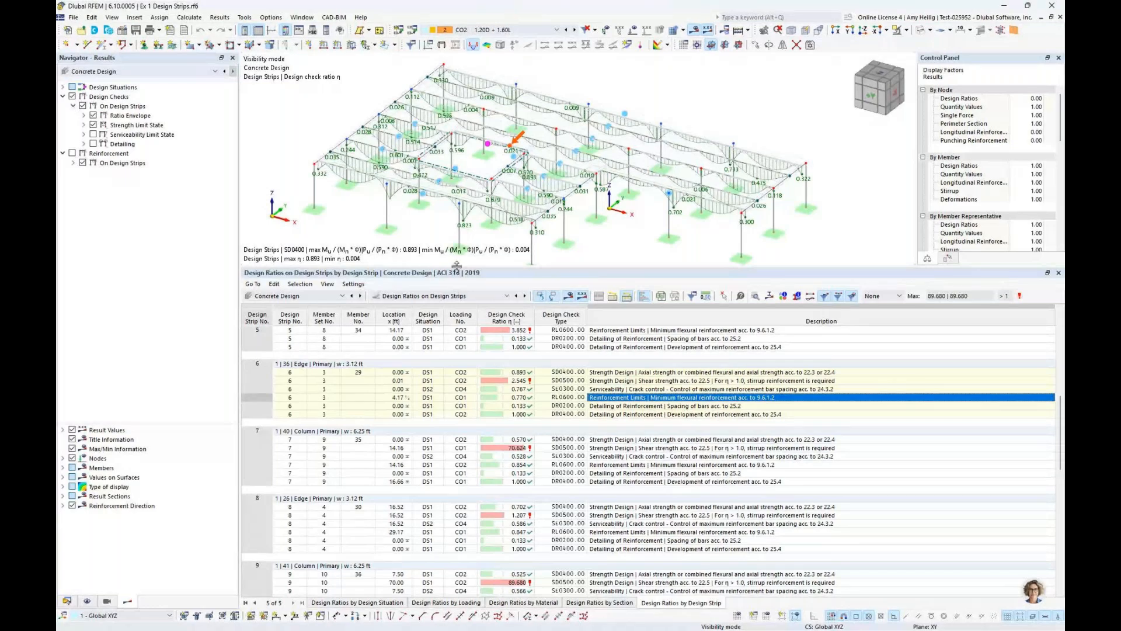
left_click_drag(457, 266, 456, 435)
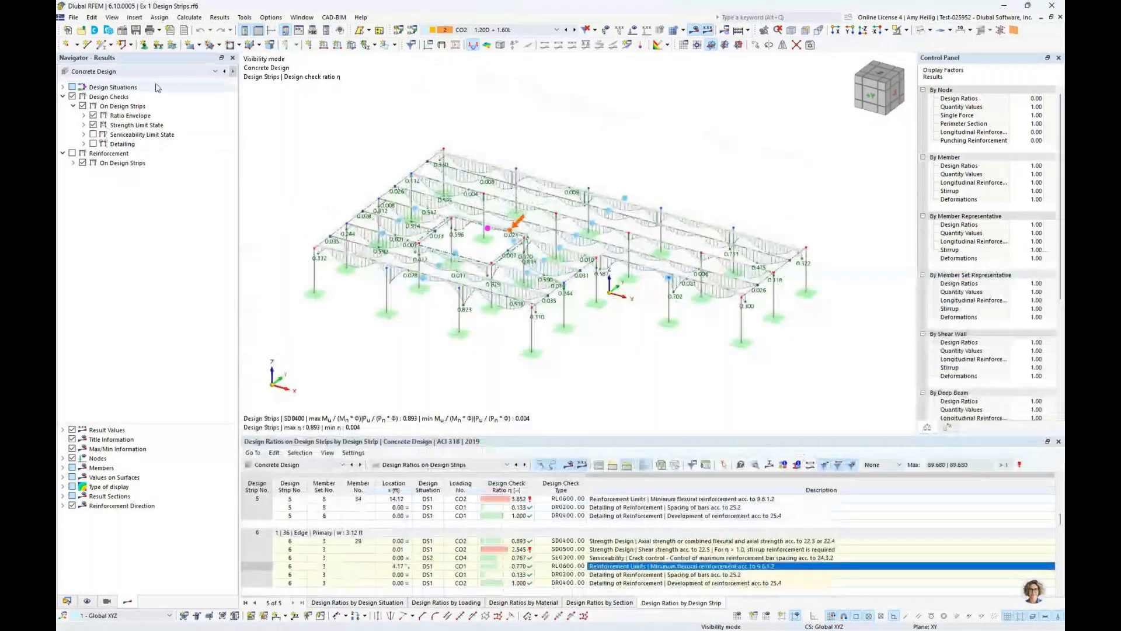
left_click(83, 125)
left_click(94, 135)
left_click(105, 144)
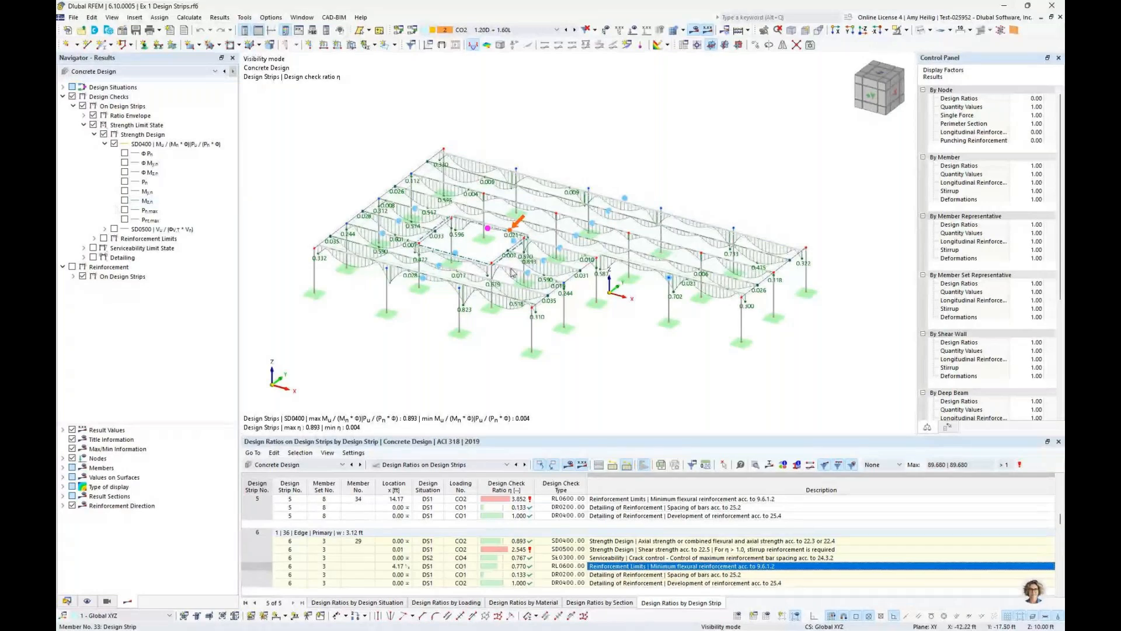
scroll(512, 277, "up", 2)
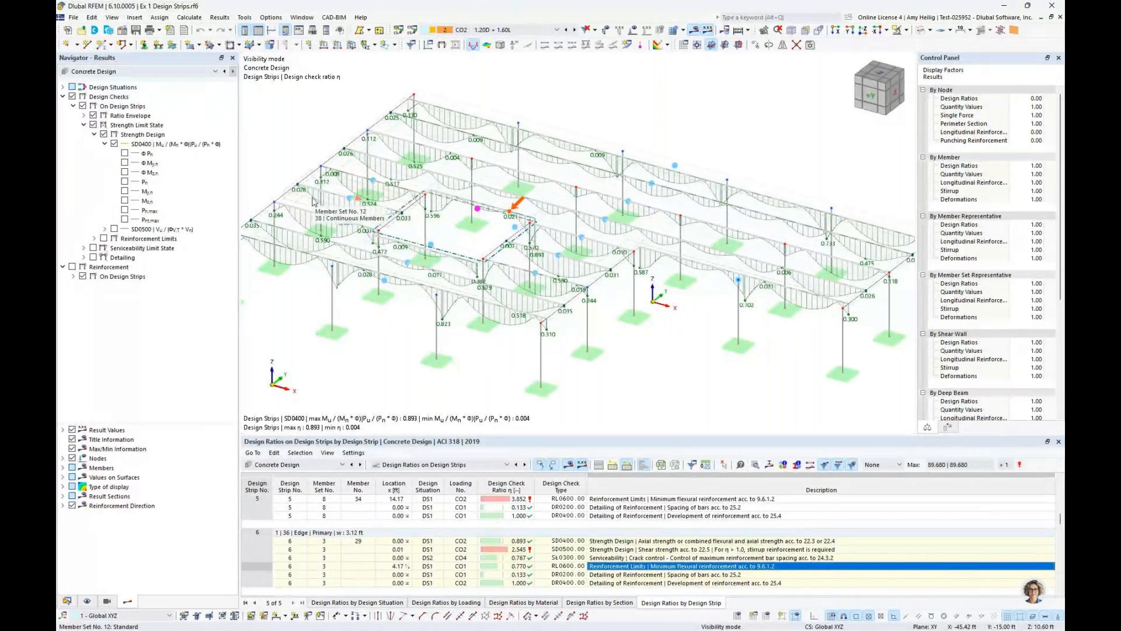
left_click(84, 125)
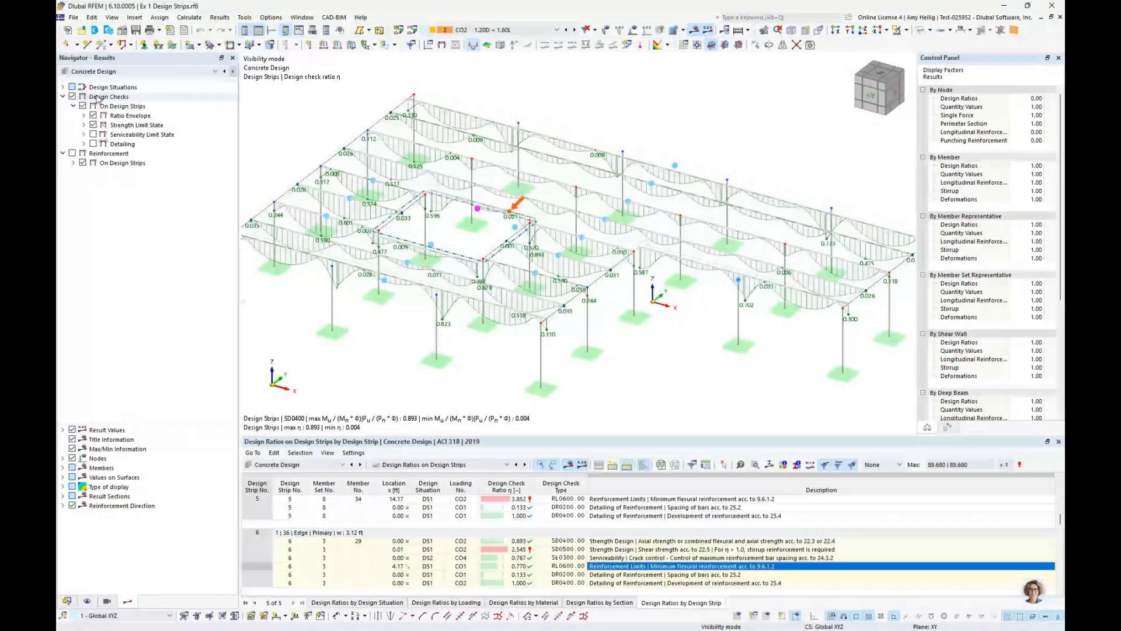
Replace the design check diagrams with the required and provided reinforcement on design strips, and list the required reinforcement types
left_click(72, 96)
left_click(63, 97)
left_click(63, 106)
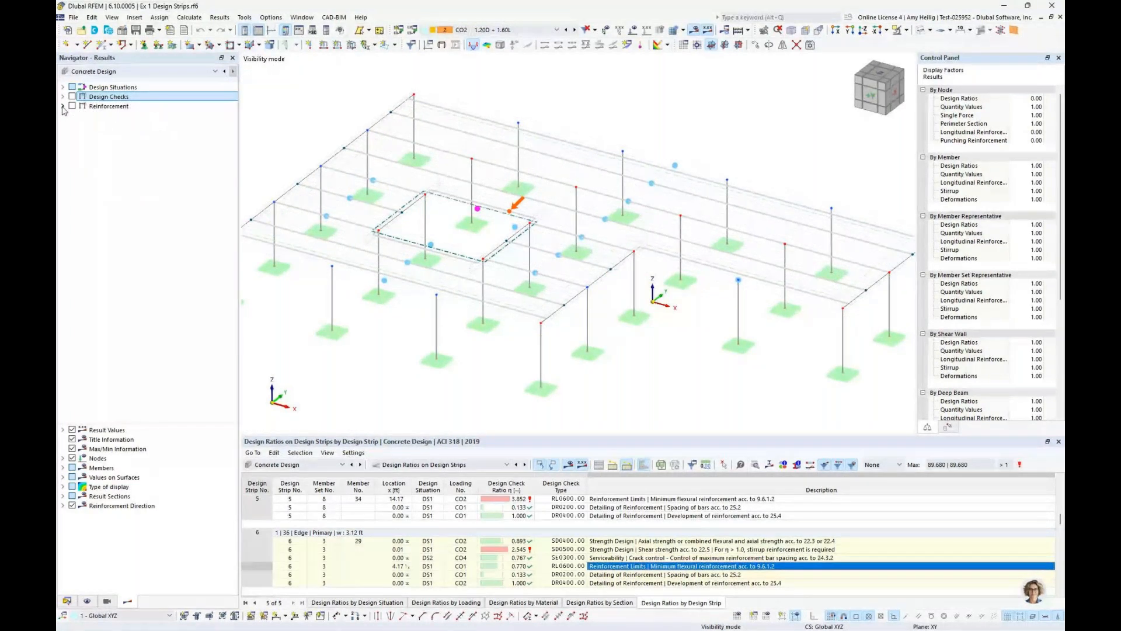
left_click(63, 106)
left_click(72, 106)
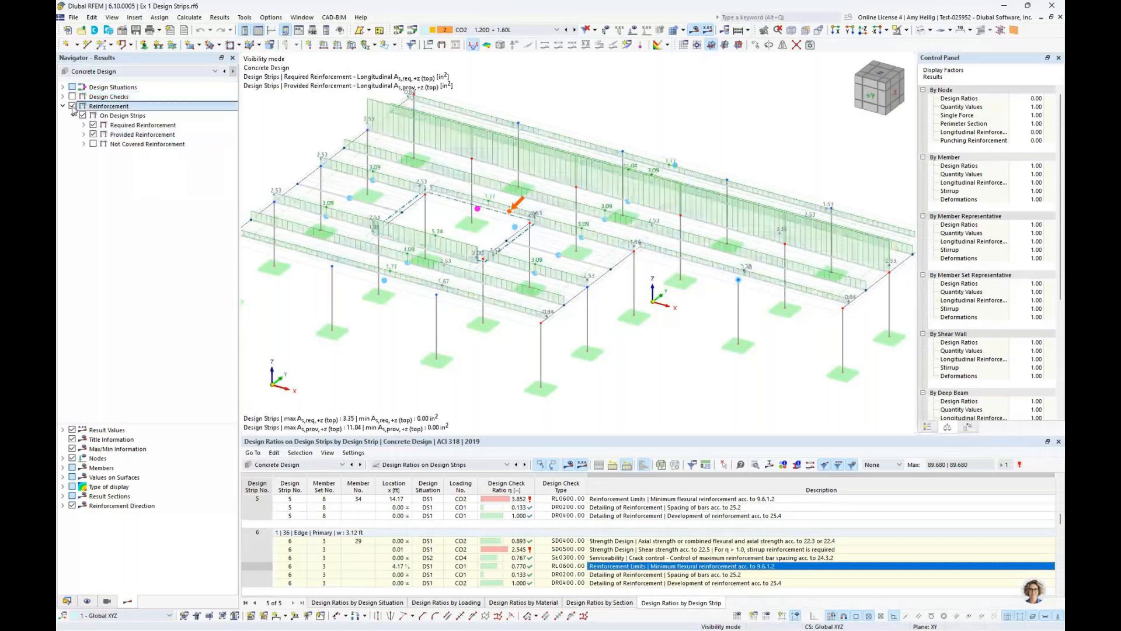
left_click(83, 125)
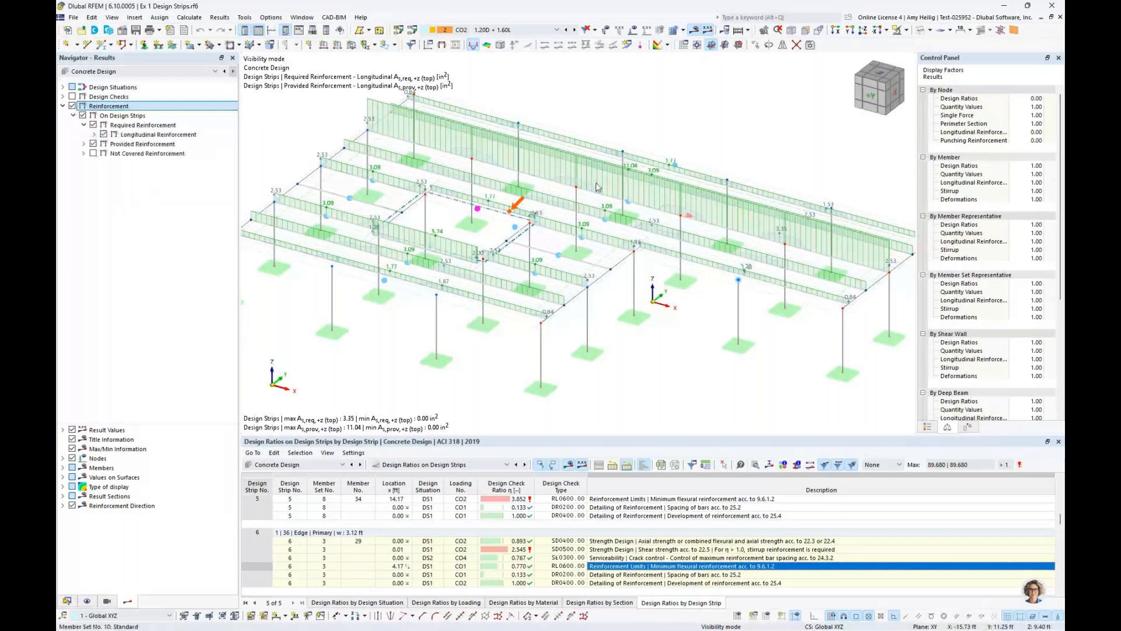
Try to isolate an interior design strip running lengthwise through the slab together with its related objects, and restore full visibility
left_click(607, 225)
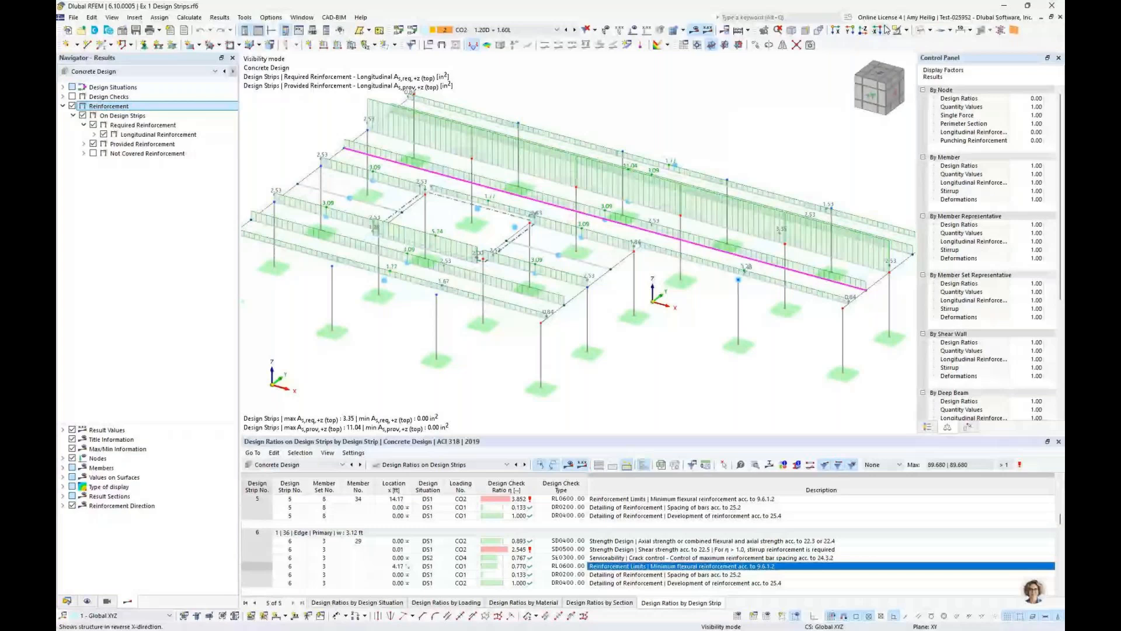
left_click(906, 30)
left_click(914, 43)
middle_click_drag(678, 131, 627, 135)
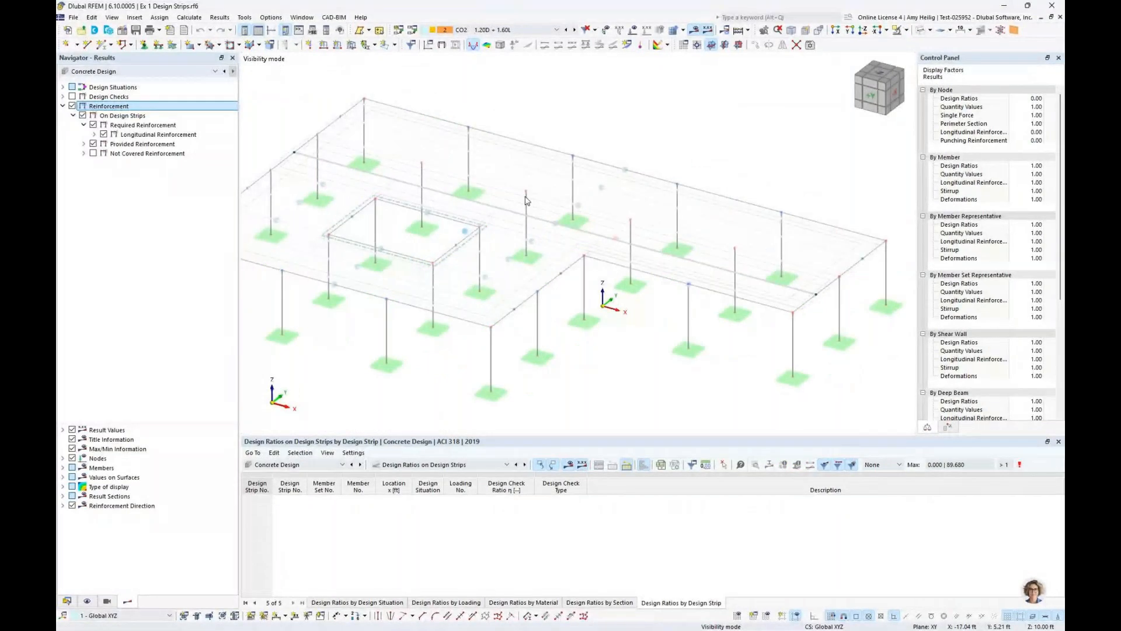
left_click(908, 31)
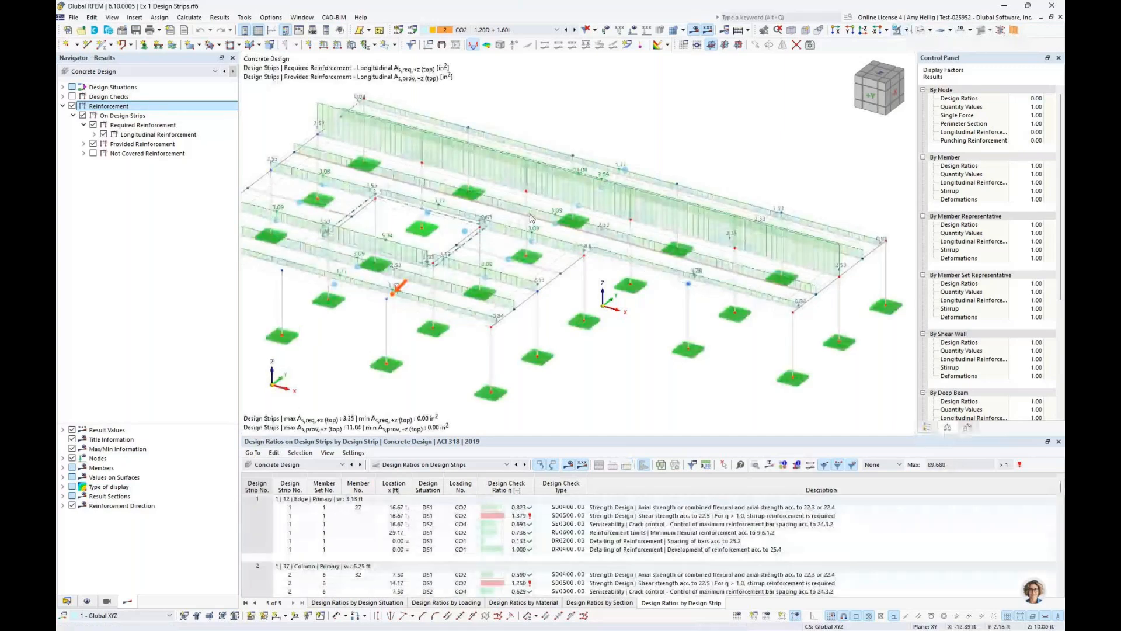
Limit the visibility to the selected interior lengthwise design strip alone, without its related objects
left_click(531, 217)
left_click(904, 31)
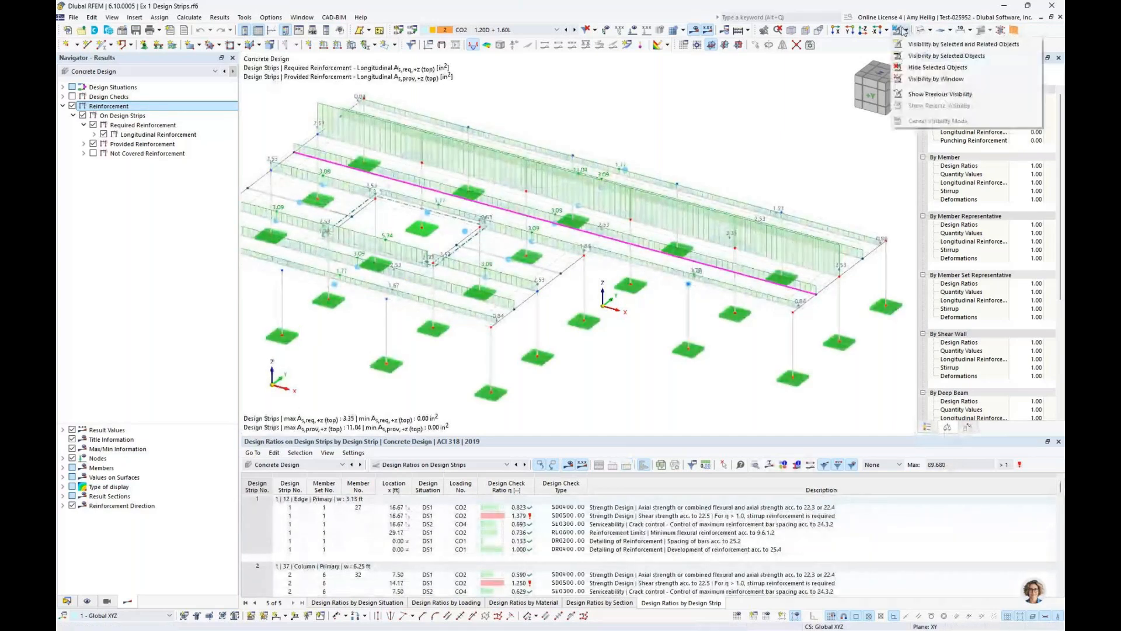
left_click(924, 55)
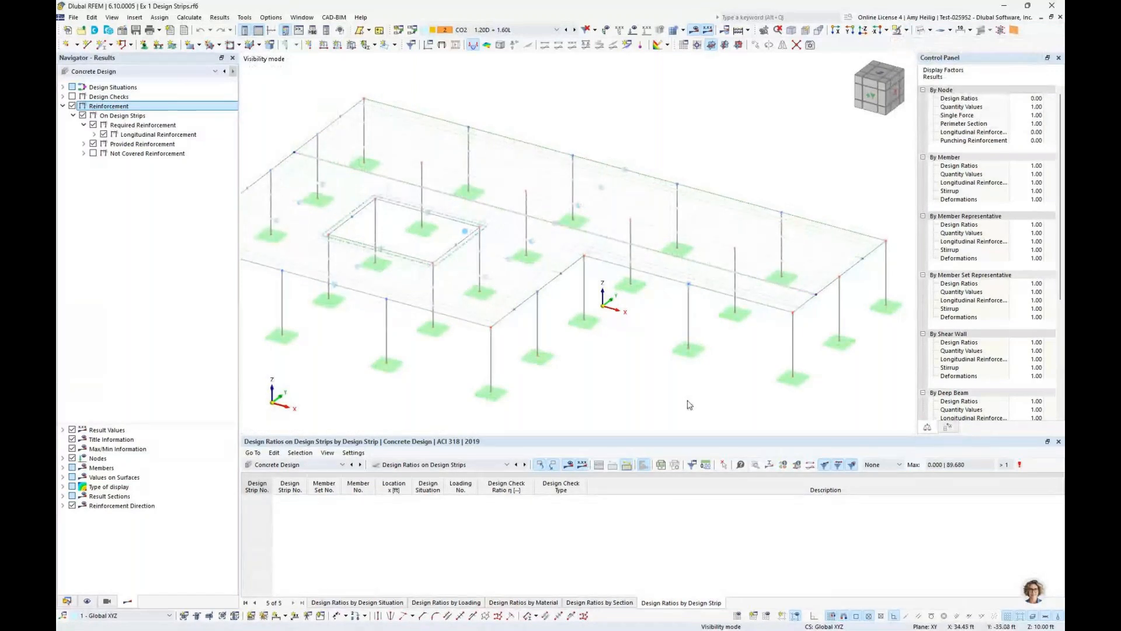
Restore the model's full visibility, list the required longitudinal reinforcement types, and select the interior lengthwise design strip
left_click(906, 30)
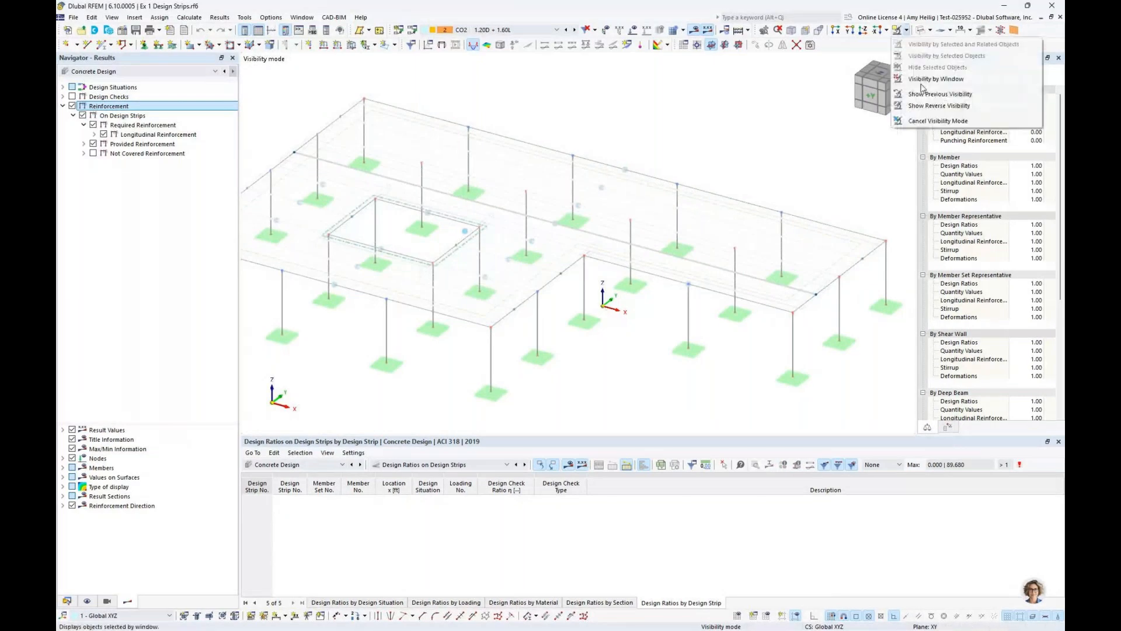
left_click(937, 120)
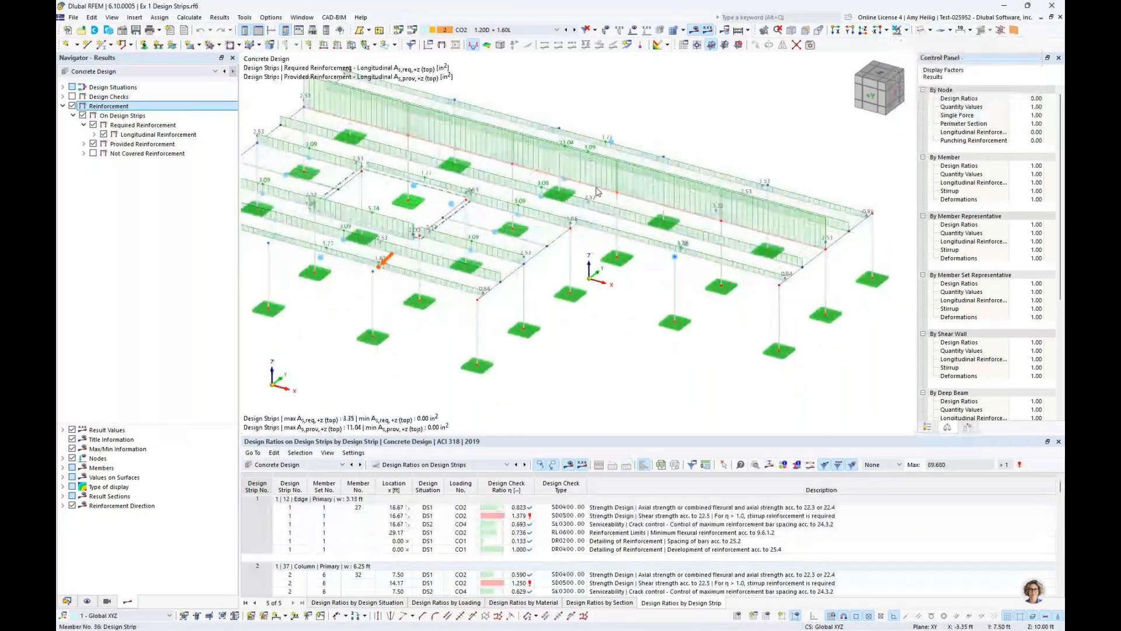
left_click(94, 134)
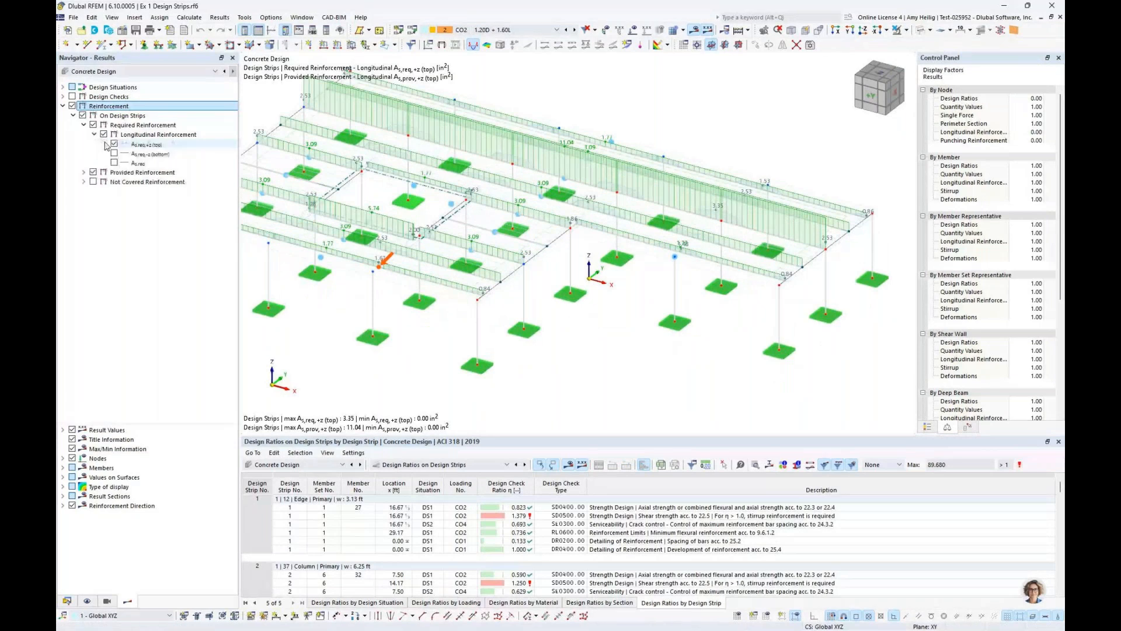
left_click(631, 225)
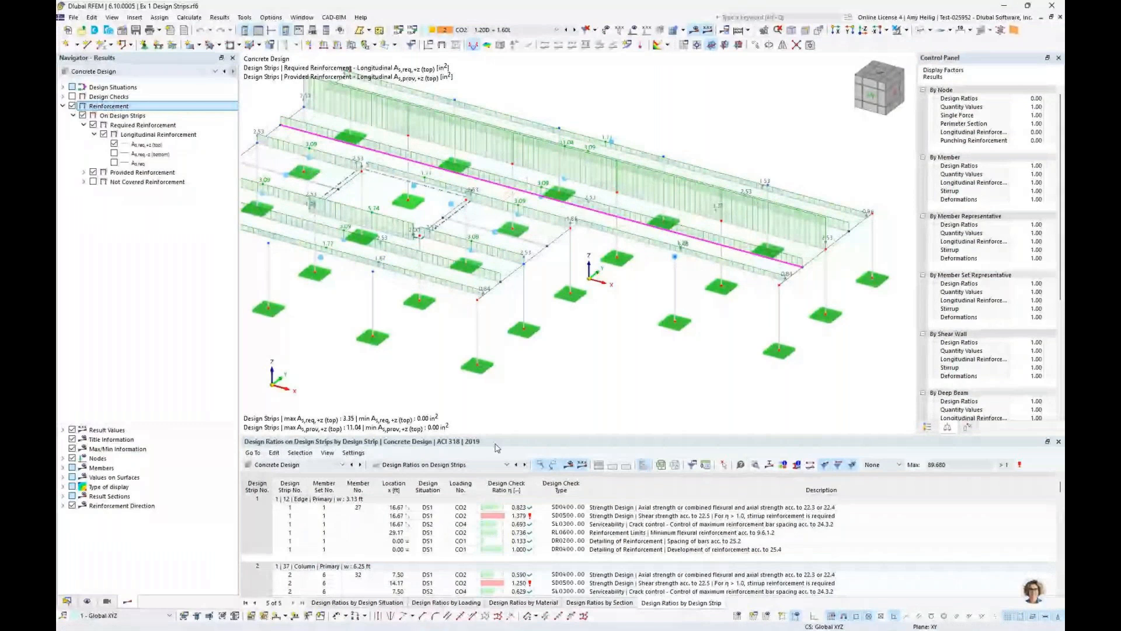
Display the Reinforcement on Design Strips results table and enlarge it to view the strips further down
left_click(474, 464)
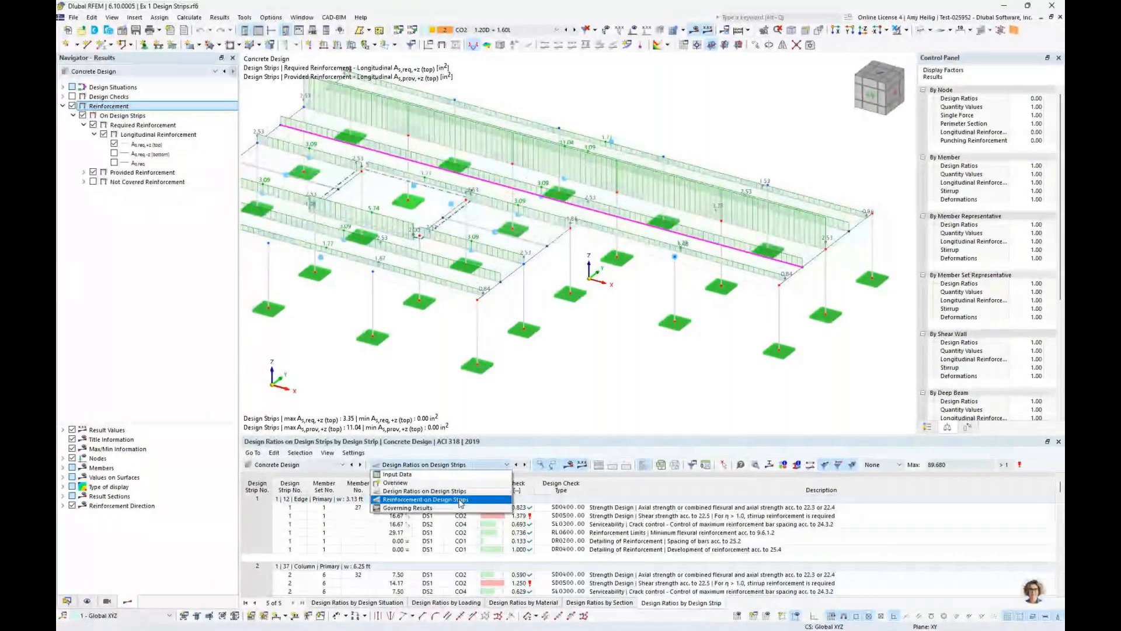
left_click(461, 501)
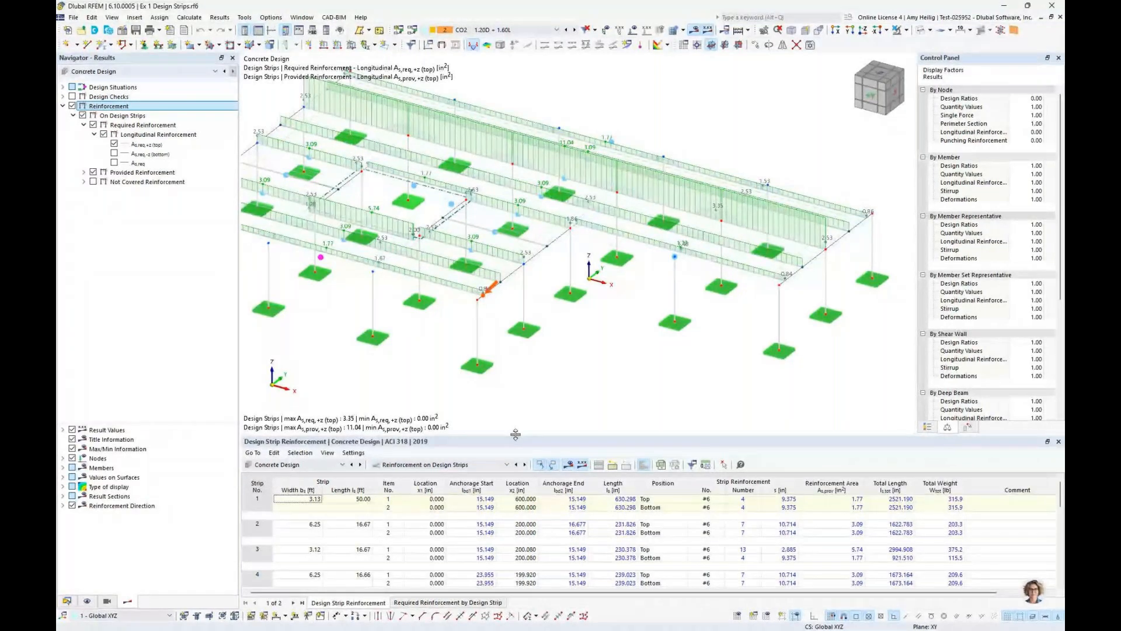
left_click_drag(515, 434, 516, 347)
scroll(440, 527, "down", 5)
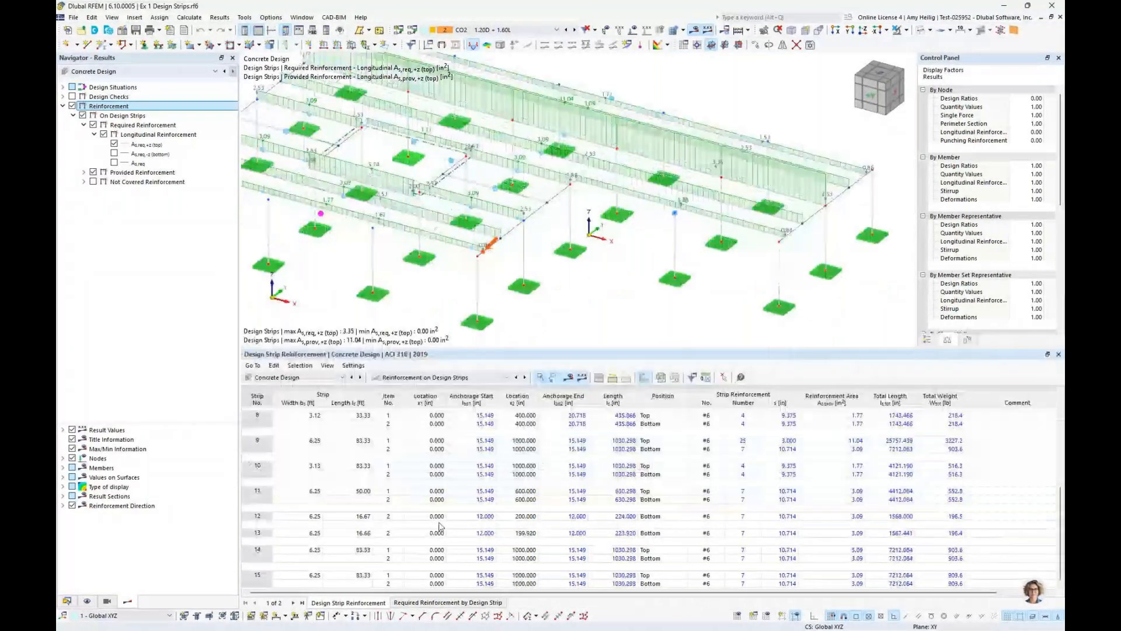
Isolate design strip 14 together with its related objects, using its top reinforcement entry in the results table
left_click(388, 550)
left_click(906, 30)
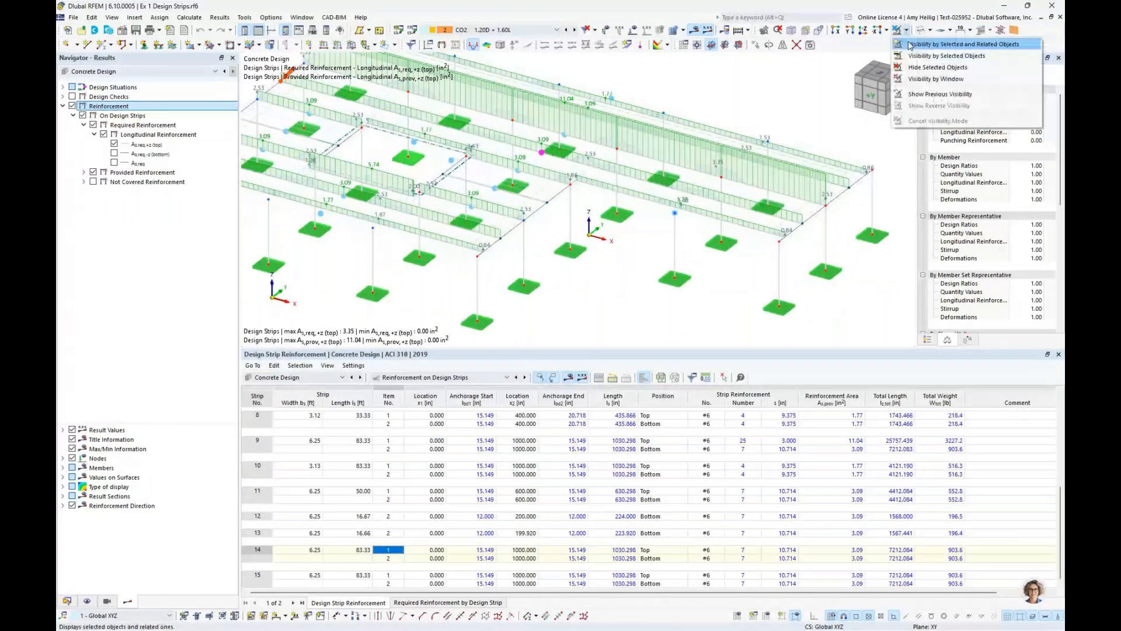
left_click(909, 45)
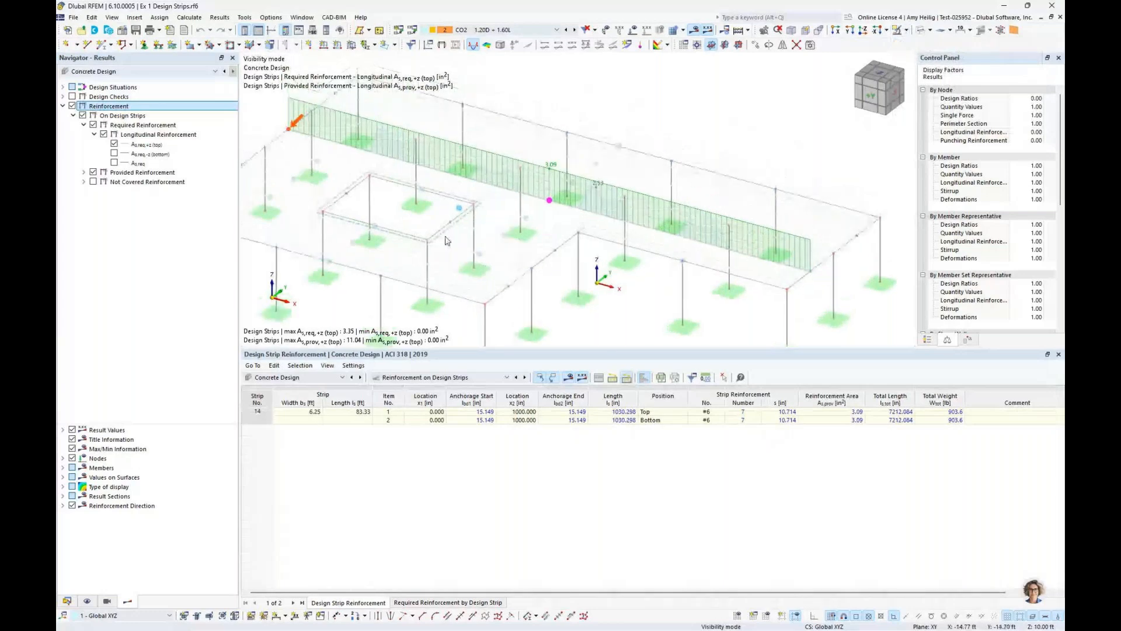
mouse_move(681, 245)
middle_mouse_down("ctrl")
mouse_move(568, 234)
mouse_move(679, 226)
middle_mouse_up("ctrl")
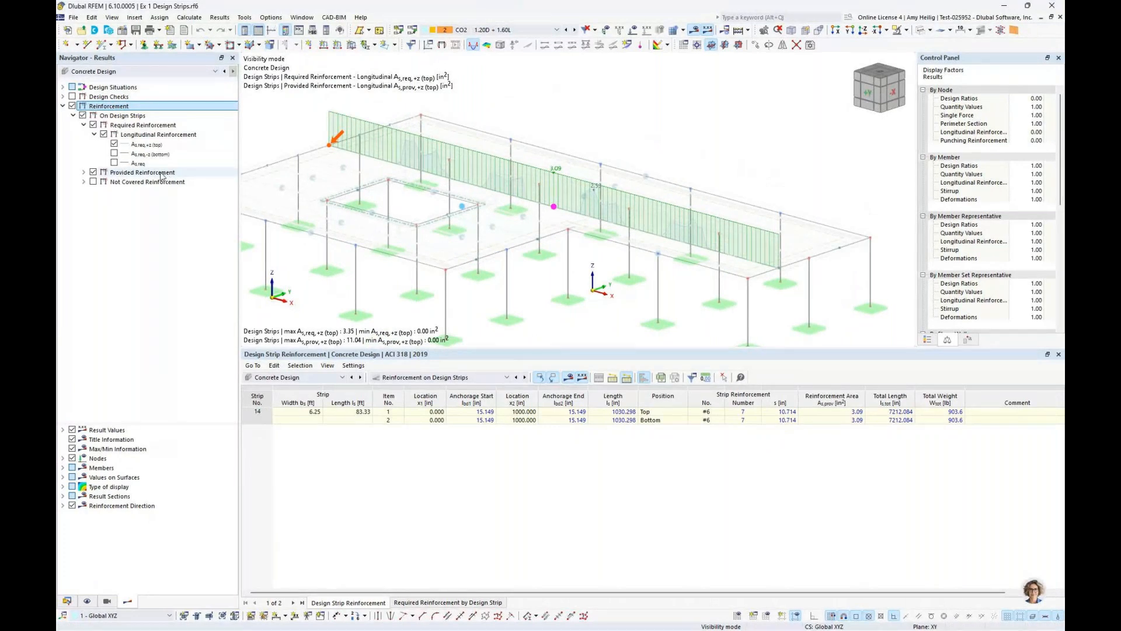
Examine strip 14's required top reinforcement without the provided reinforcement, and redisplay the provided top reinforcement to check its bar size
left_click(92, 172)
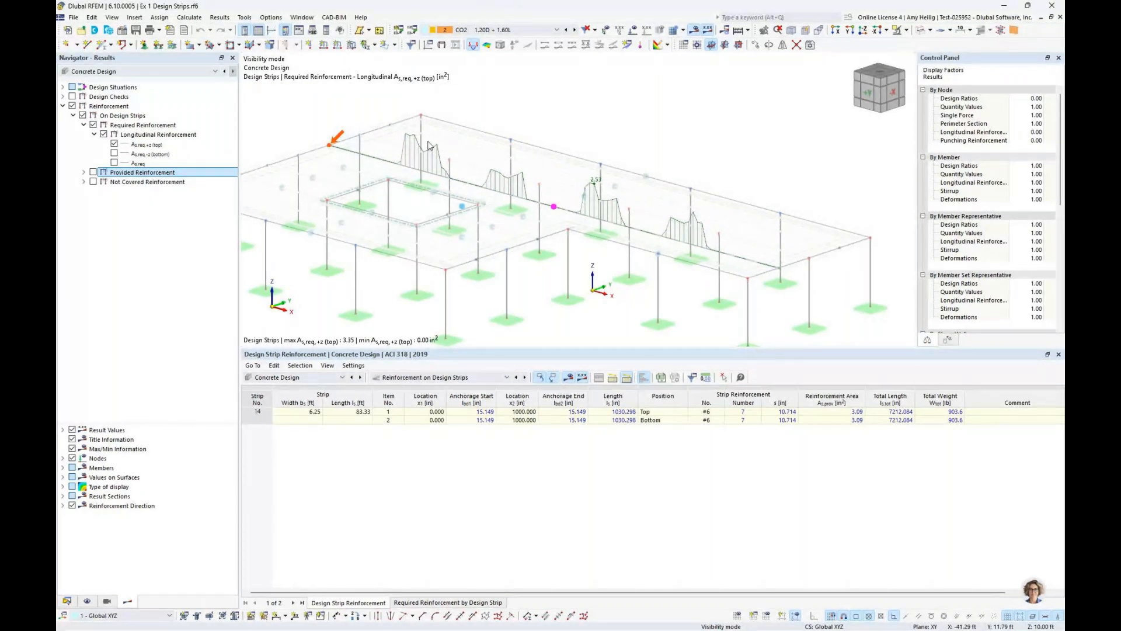
middle_click_drag(470, 189, 375, 189, "ctrl")
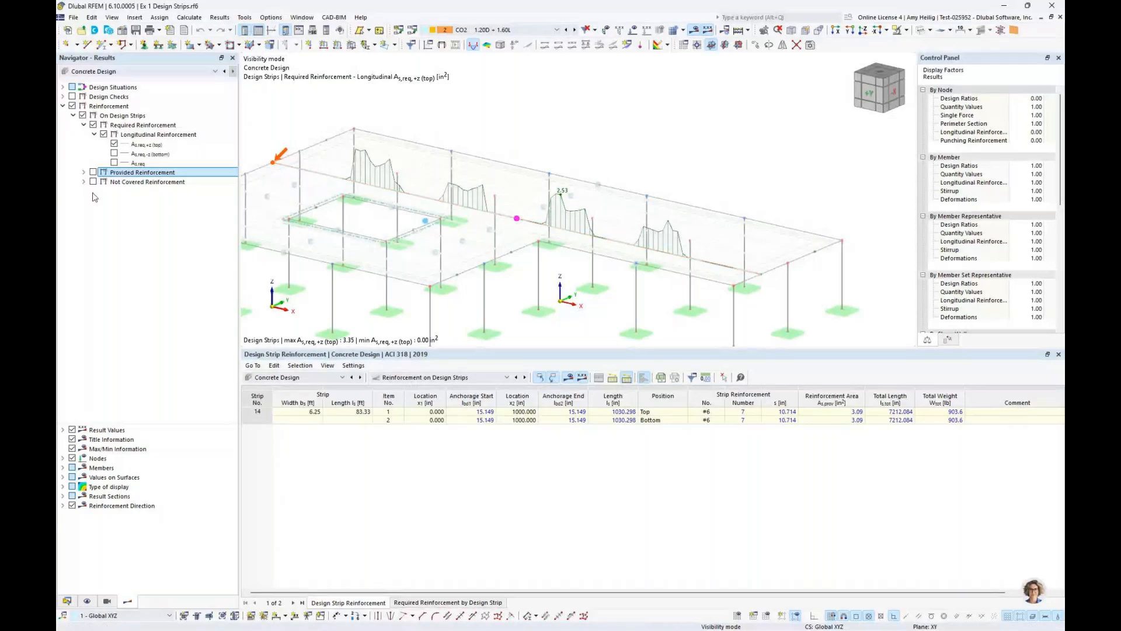
left_click(84, 172)
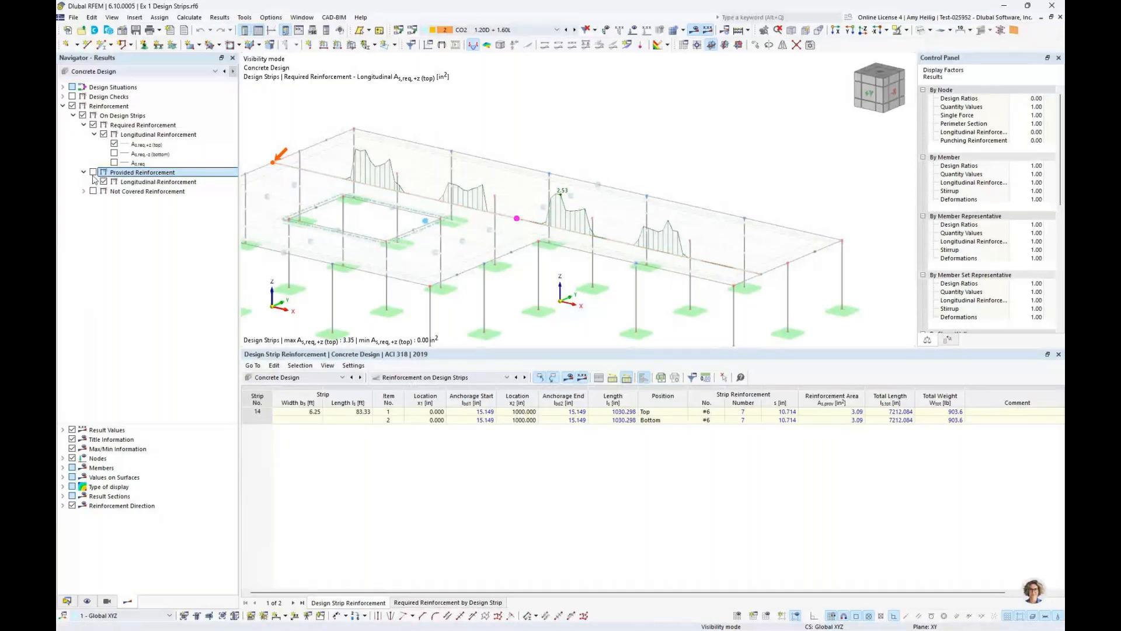
left_click(94, 172)
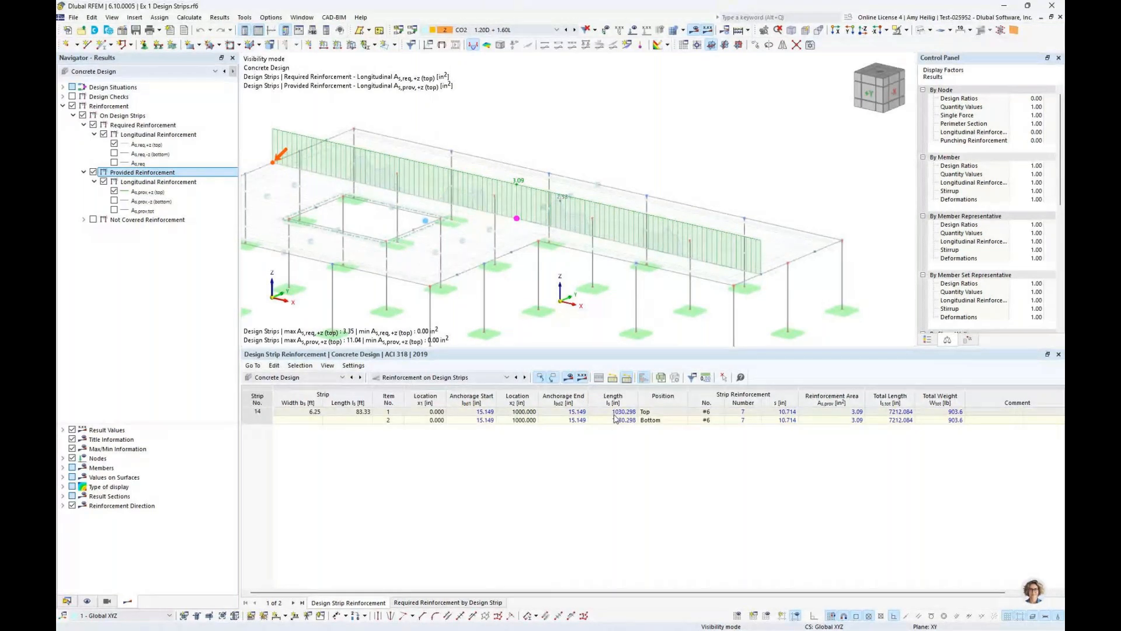
left_click(718, 412)
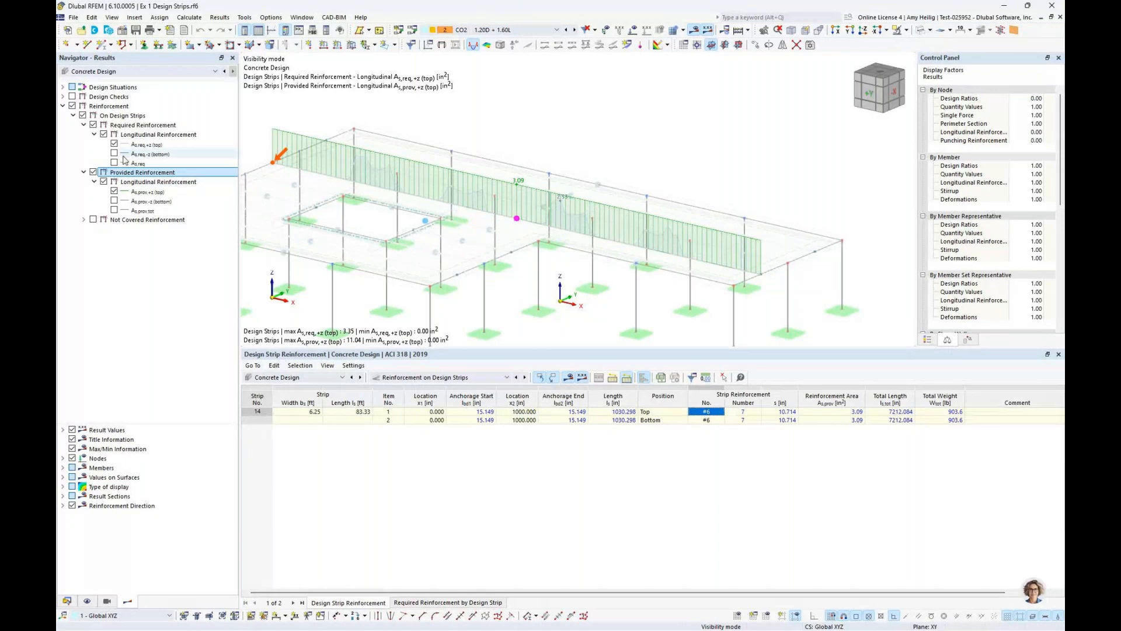
Show only the required bottom longitudinal reinforcement on strip 14, hiding the required top and all provided reinforcement
left_click(114, 155)
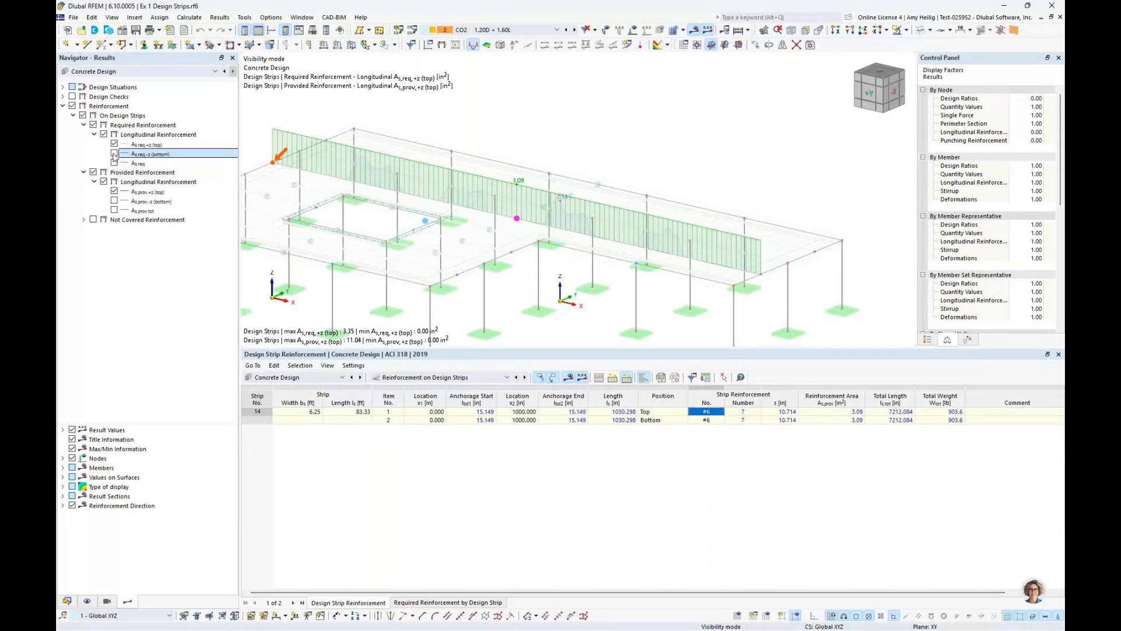
left_click(114, 154)
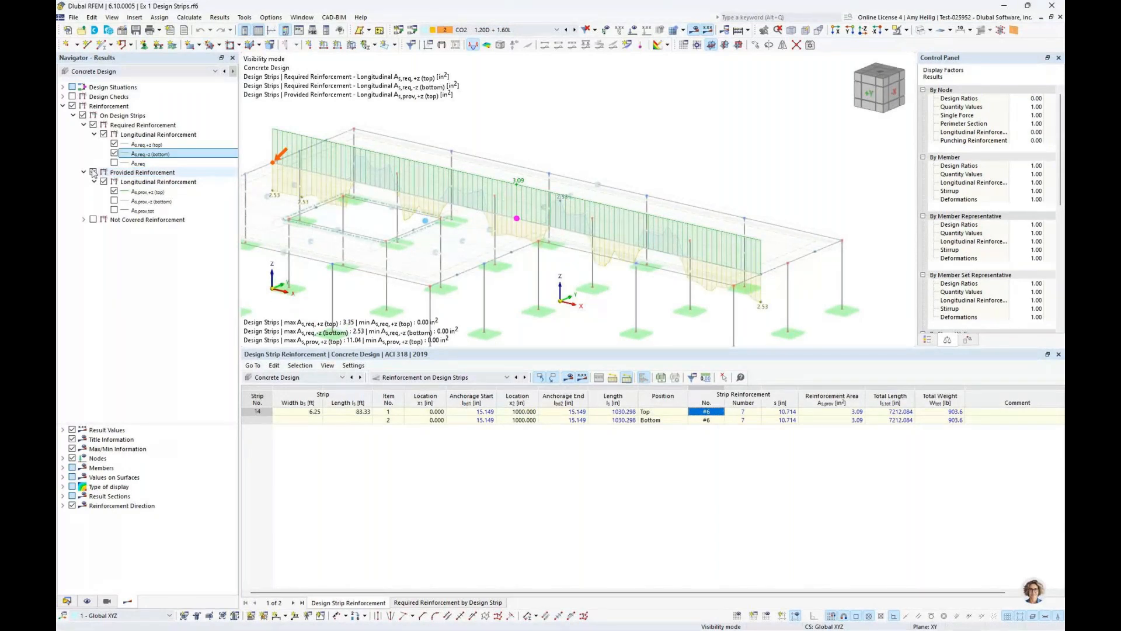
left_click(93, 172)
left_click(114, 143)
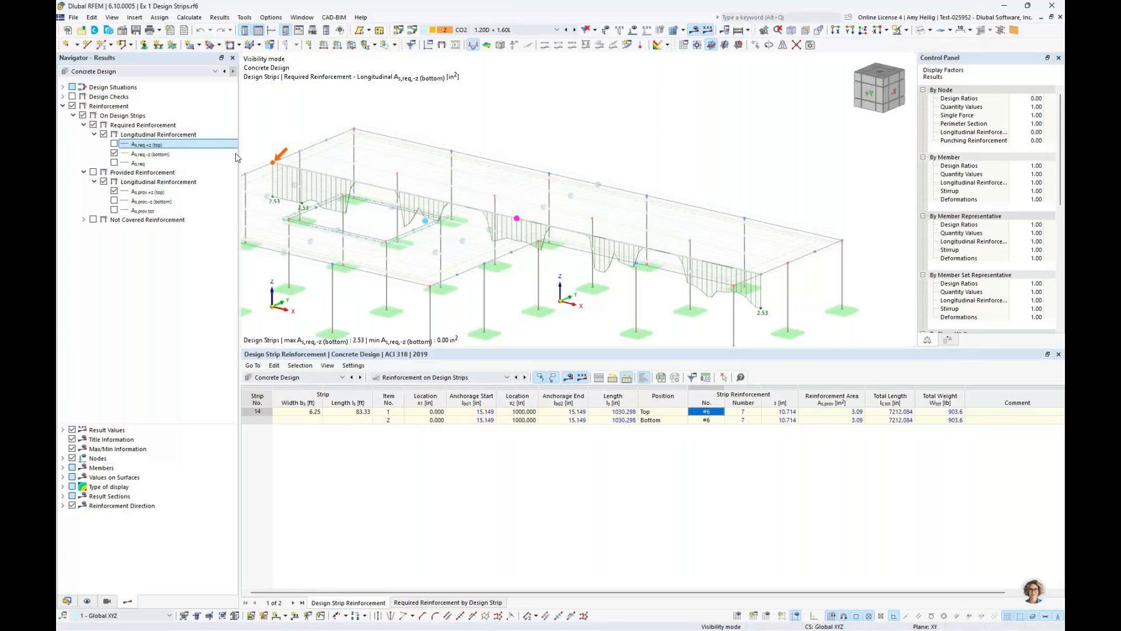
middle_click_drag(475, 237, 456, 247, "ctrl")
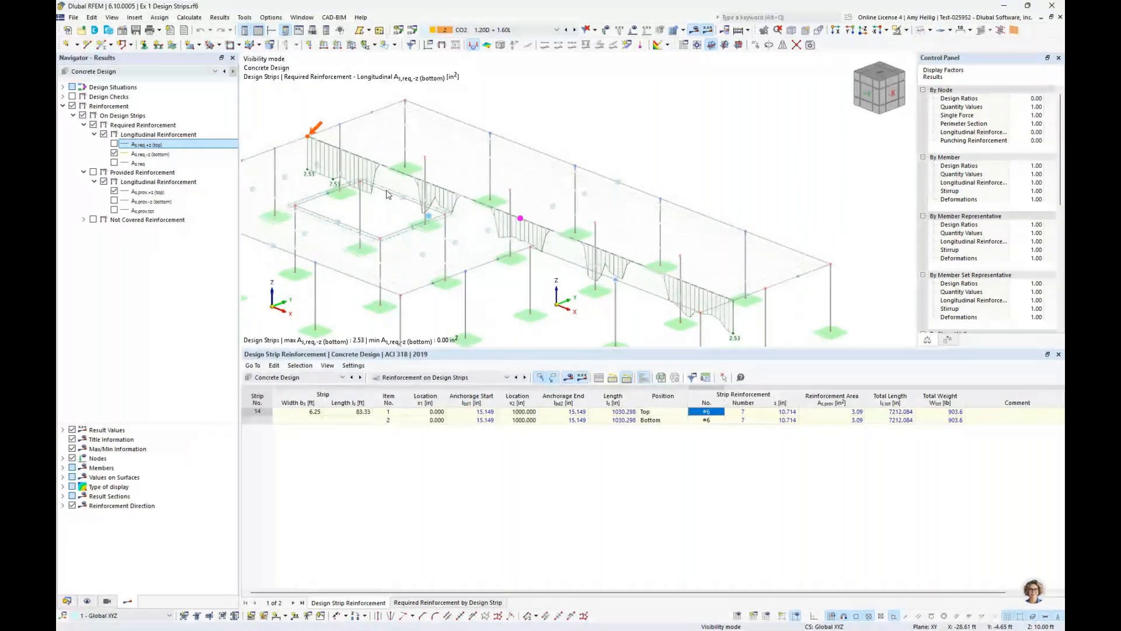
Display the provided bottom longitudinal reinforcement alongside the required bottom reinforcement on strip 14, leaving the provided top reinforcement off
left_click(93, 173)
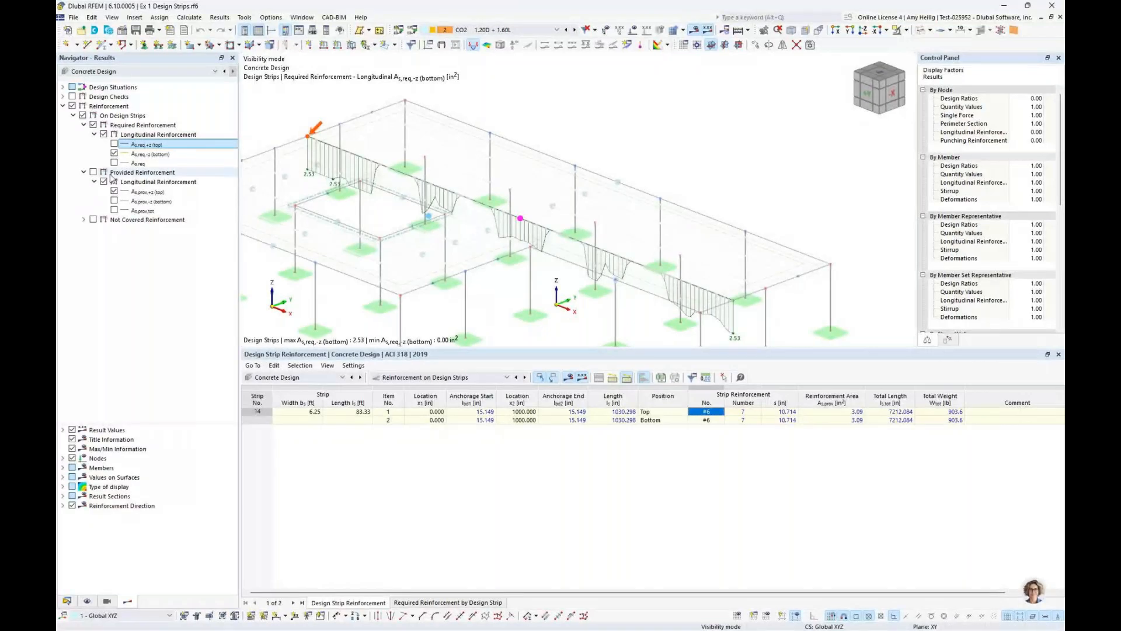
left_click(114, 191)
left_click(114, 200)
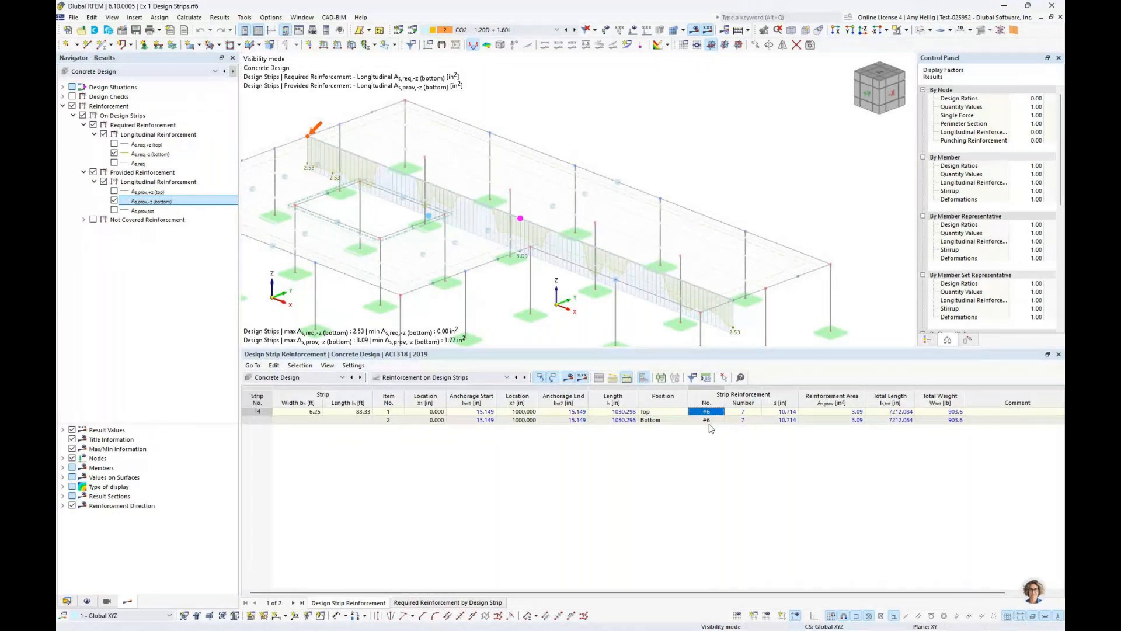
middle_click_drag(715, 304, 737, 266)
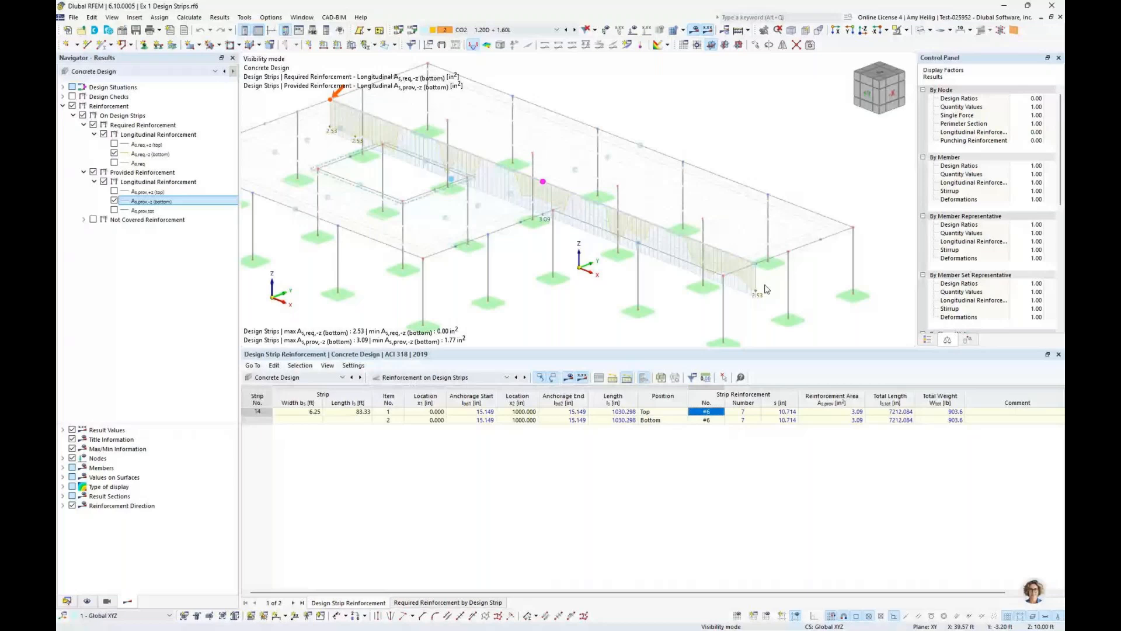
Restore full visibility of all design strips, and switch to the presentation's Punching Shear Design slide
left_click(906, 29)
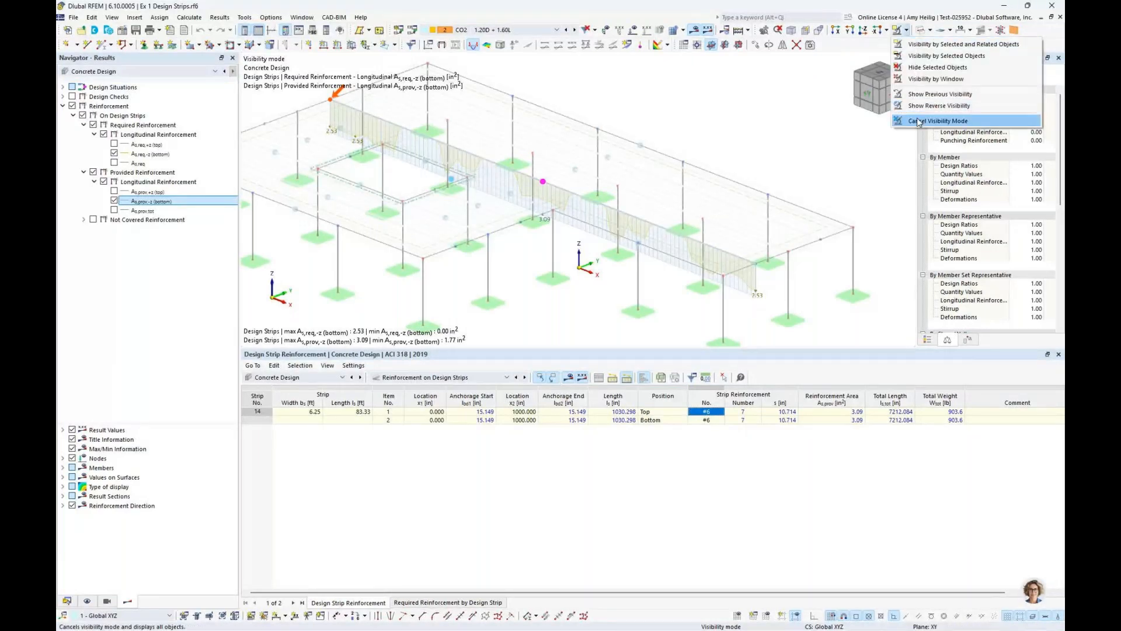
left_click(918, 121)
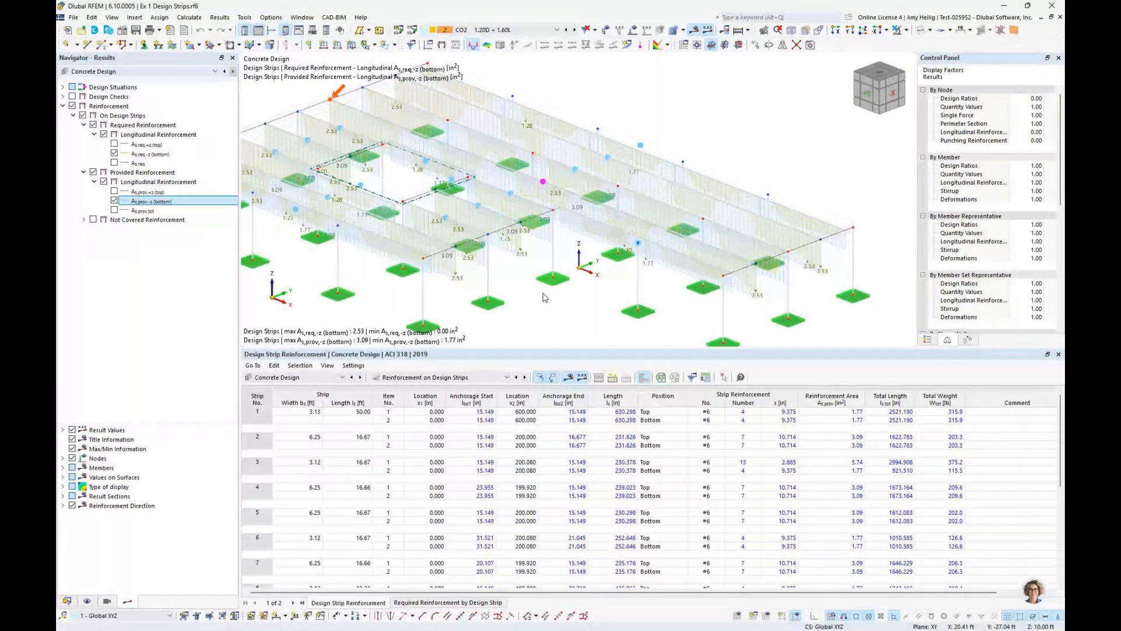
key("alt+Tab")
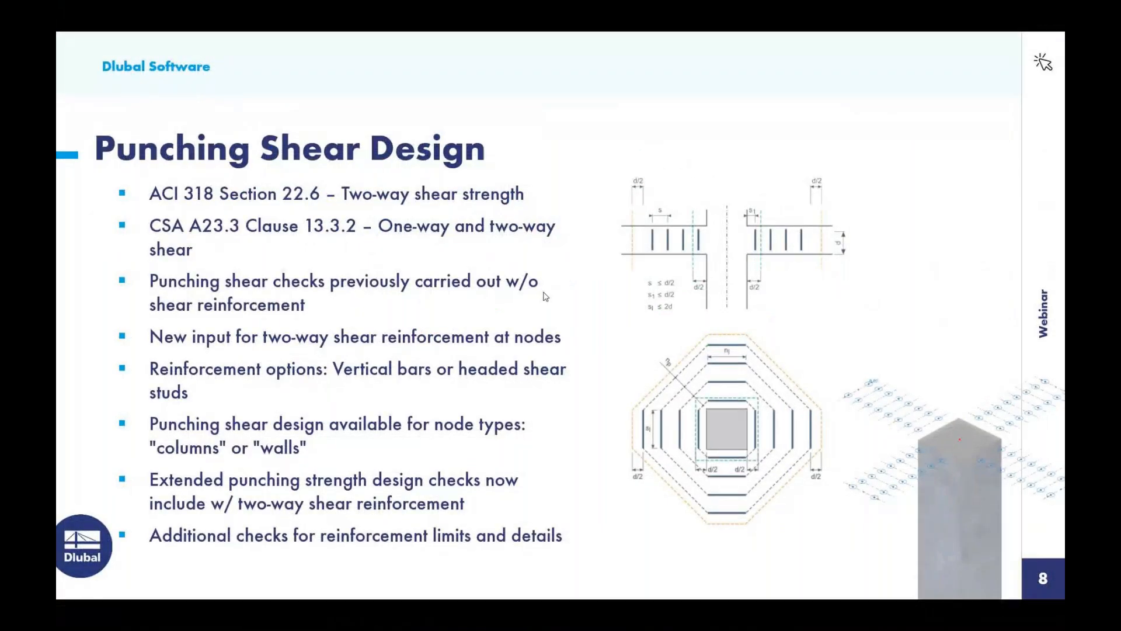
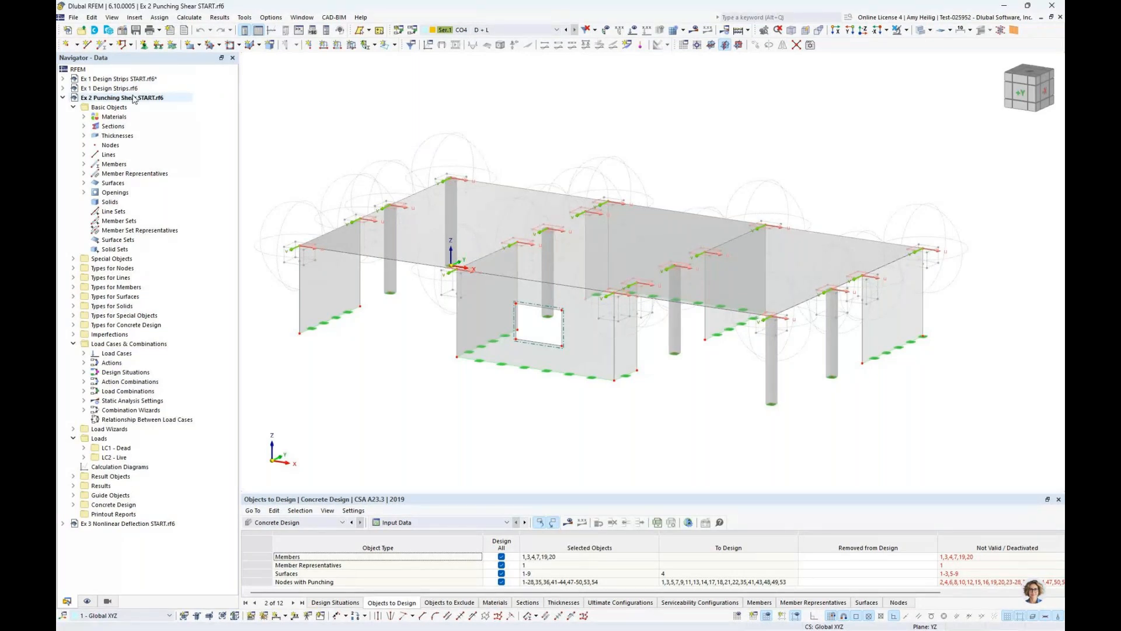
Check the model's 40 MPa concrete material and highlight the surfaces assigned the 250 mm uniform thickness
left_click(84, 117)
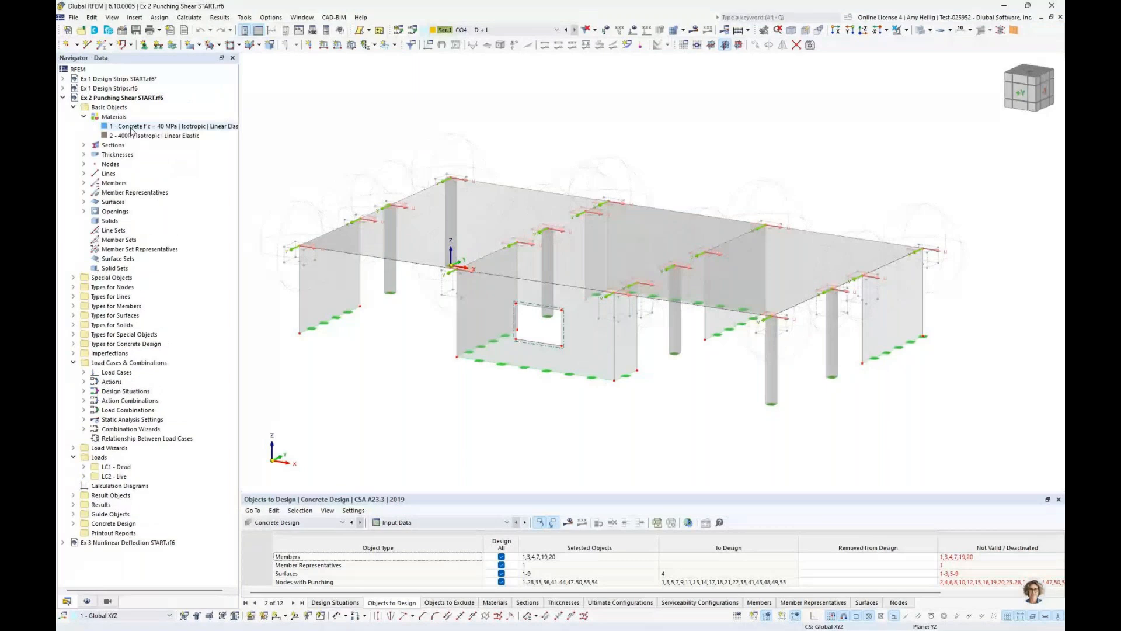
left_click(131, 128)
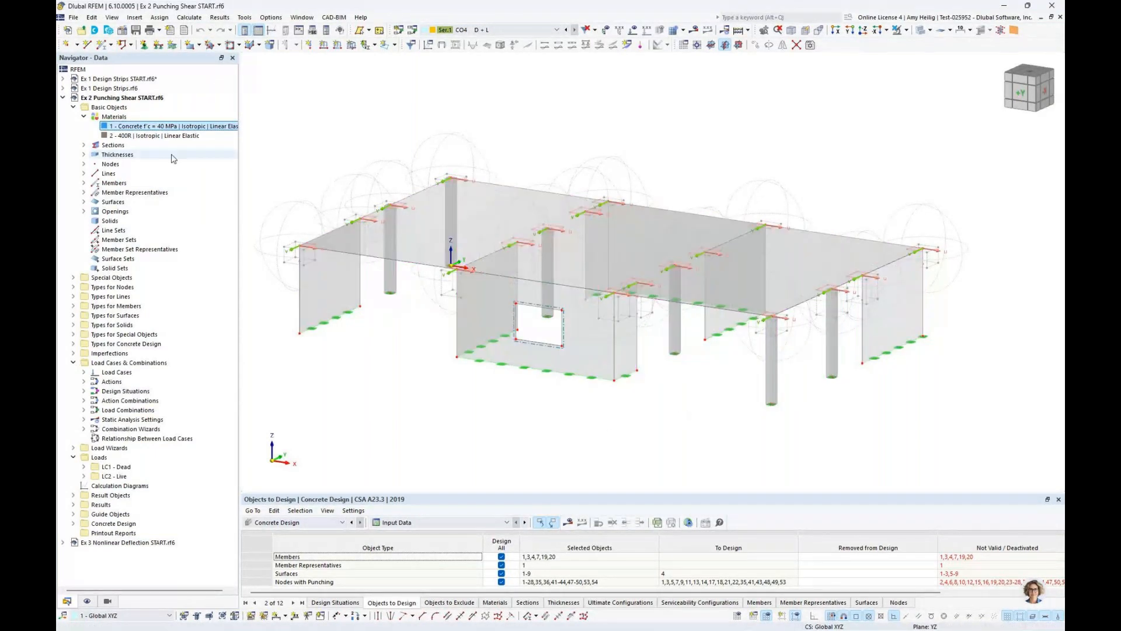
left_click(84, 155)
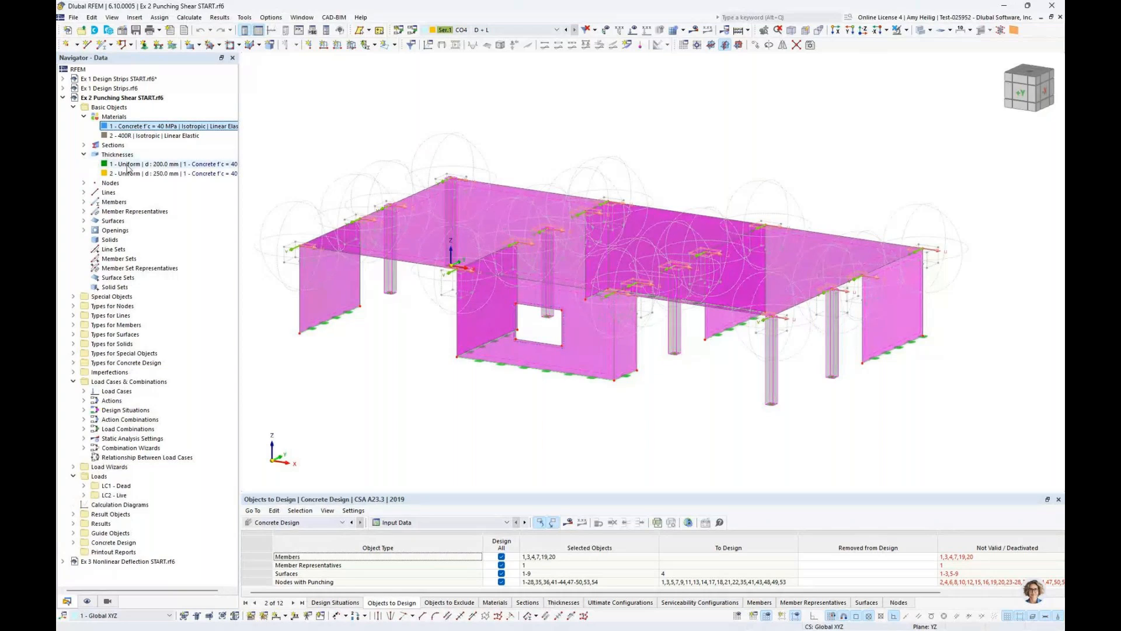
left_click(128, 173)
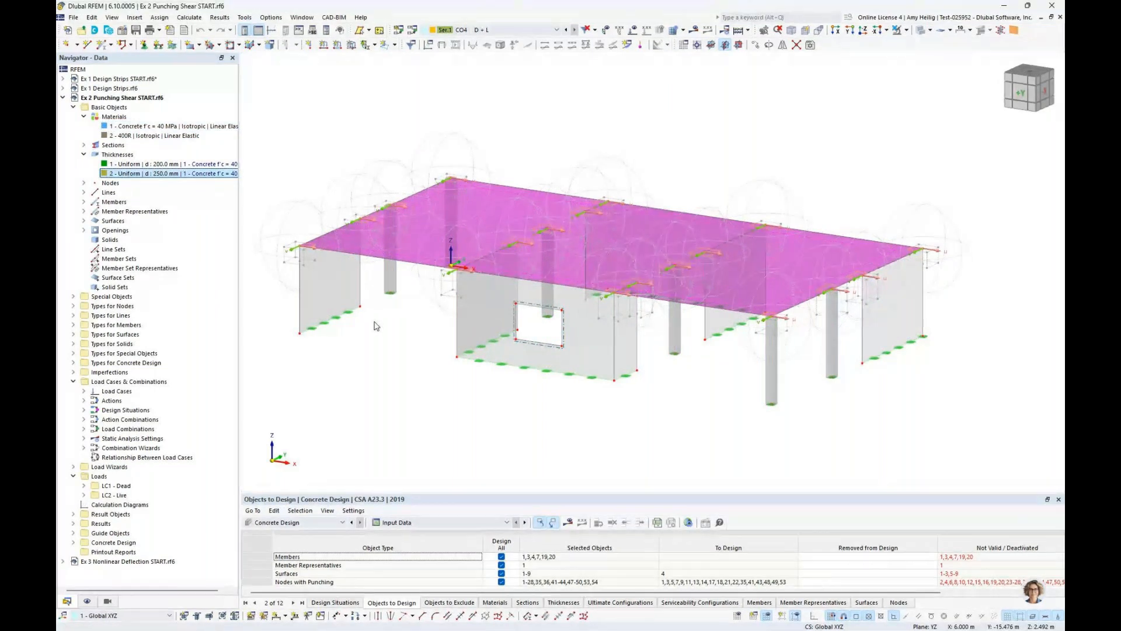
left_click(376, 326)
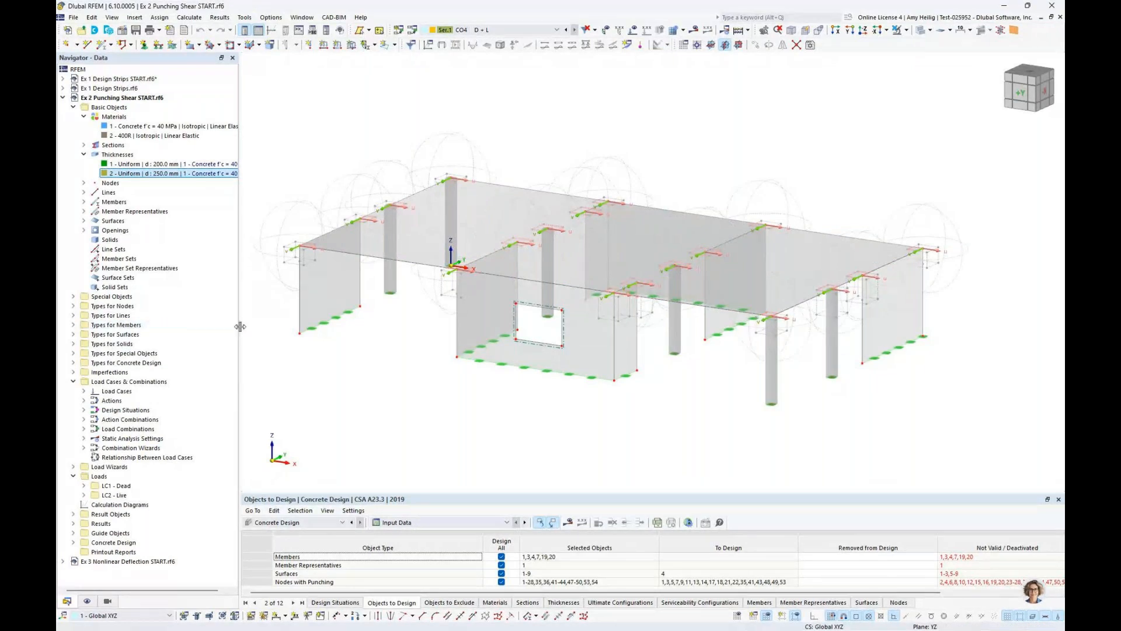
left_click_drag(237, 331, 227, 331)
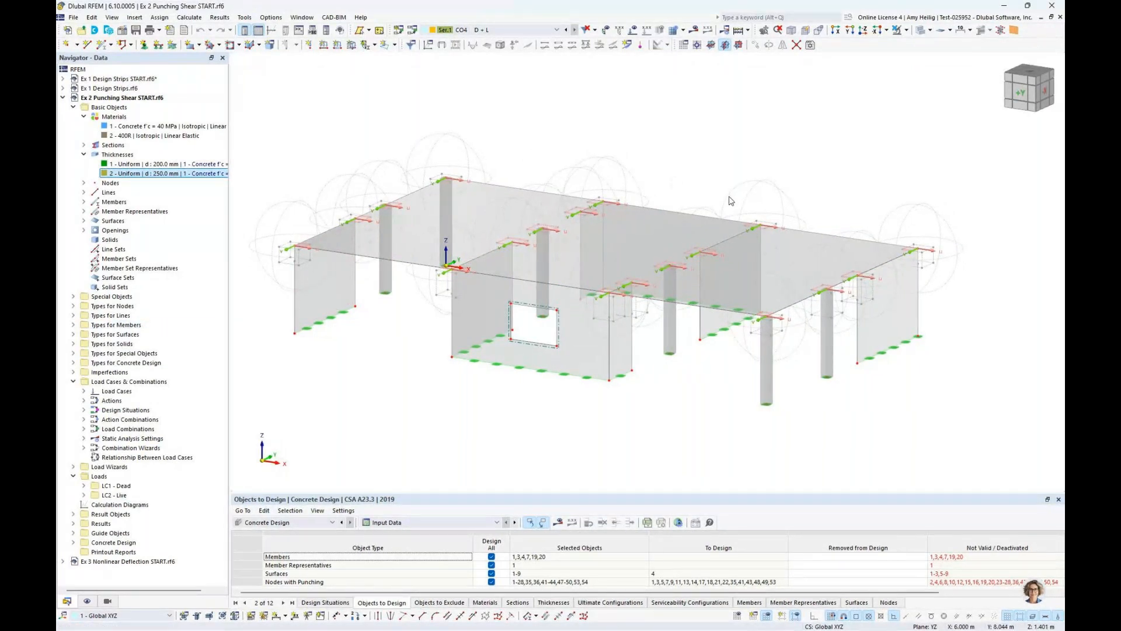
Highlight the slab surface in the model to identify its extent, and clear the selection
middle_click_drag(730, 201, 389, 352)
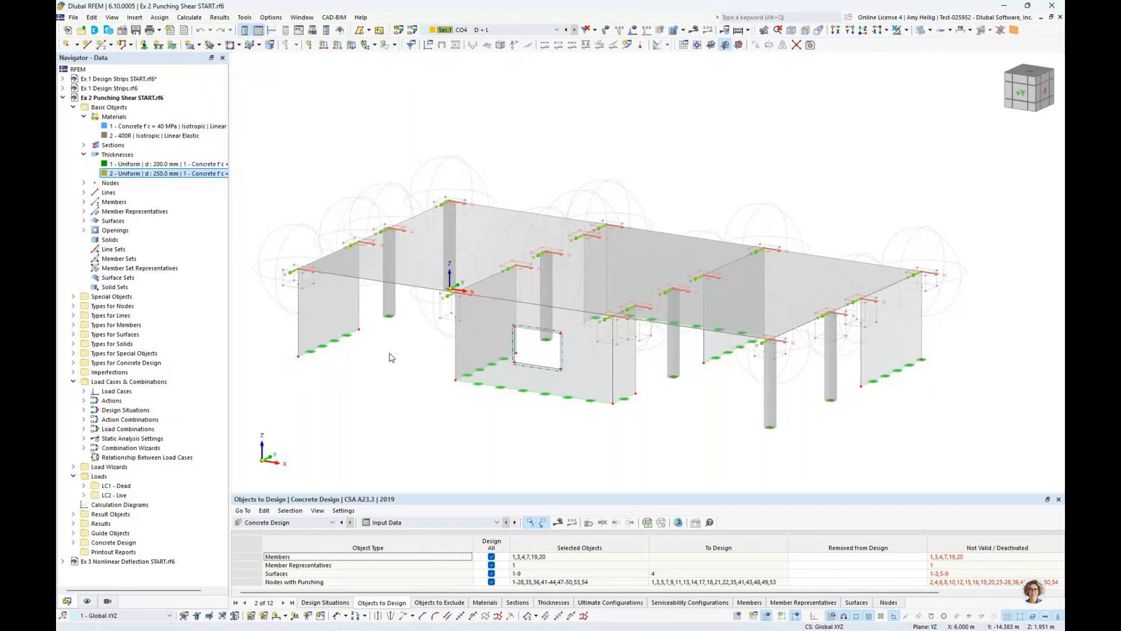
left_click(430, 248)
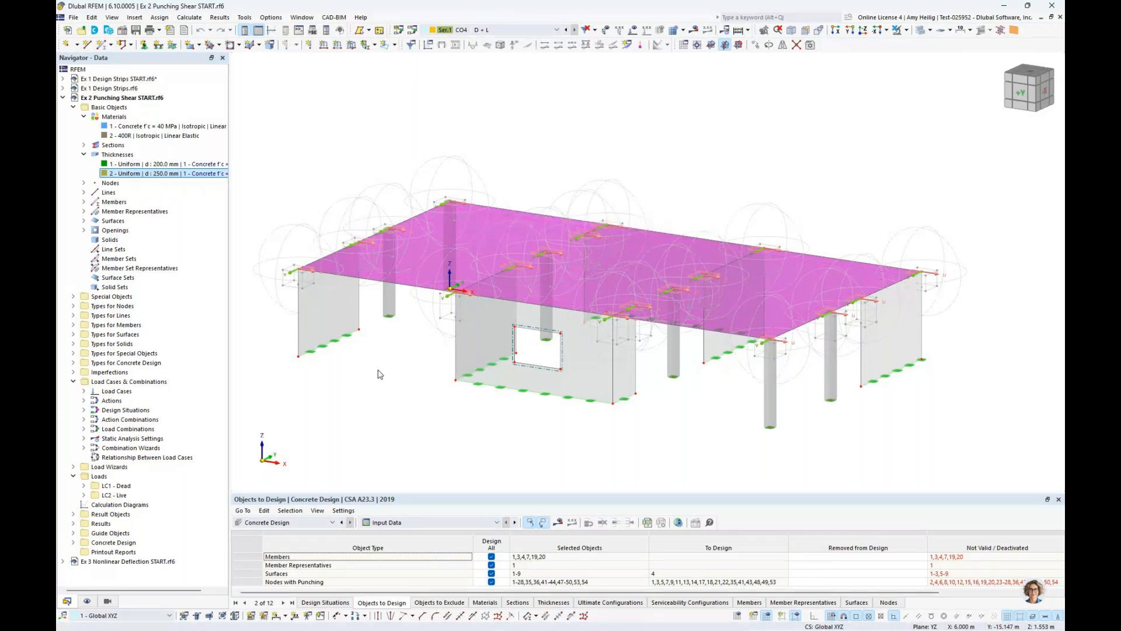
left_click(396, 335)
scroll(397, 335, "up", 2)
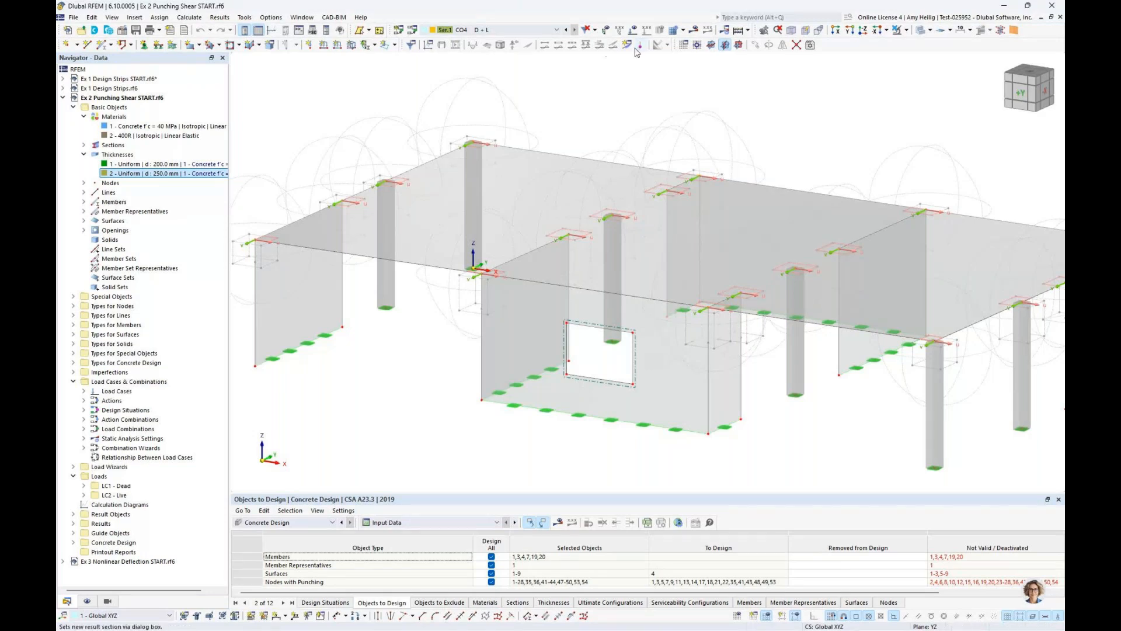
Switch the model to wireframe display and select the corner column to examine where it meets the slab node
left_click(920, 30)
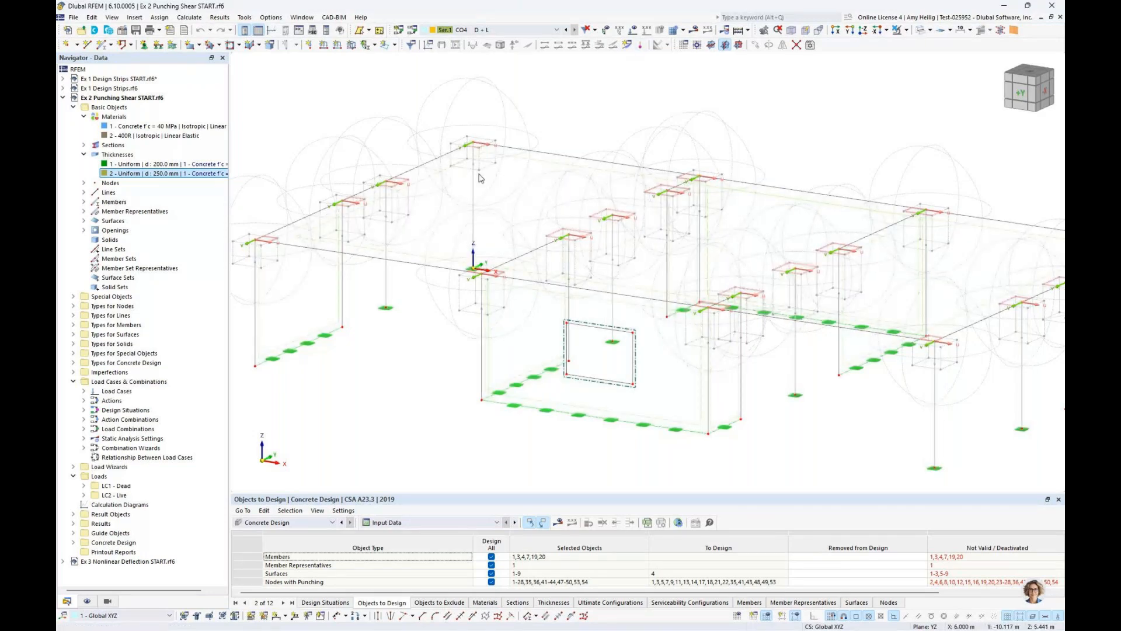
left_click(472, 194)
middle_click_drag(472, 198, 432, 206)
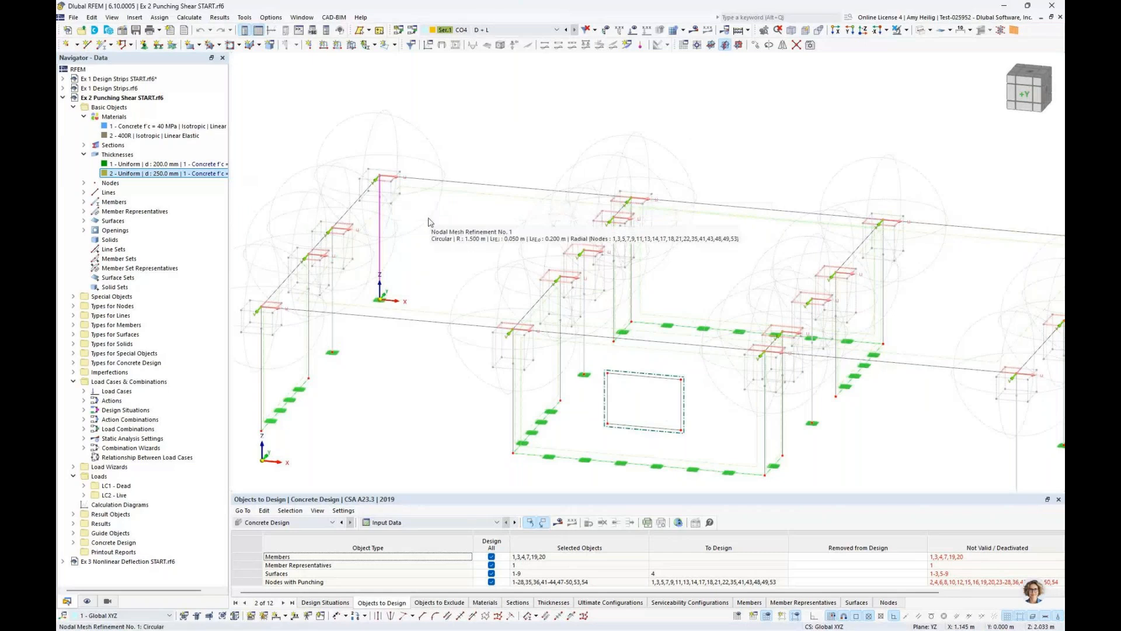
scroll(429, 221, "up", 5)
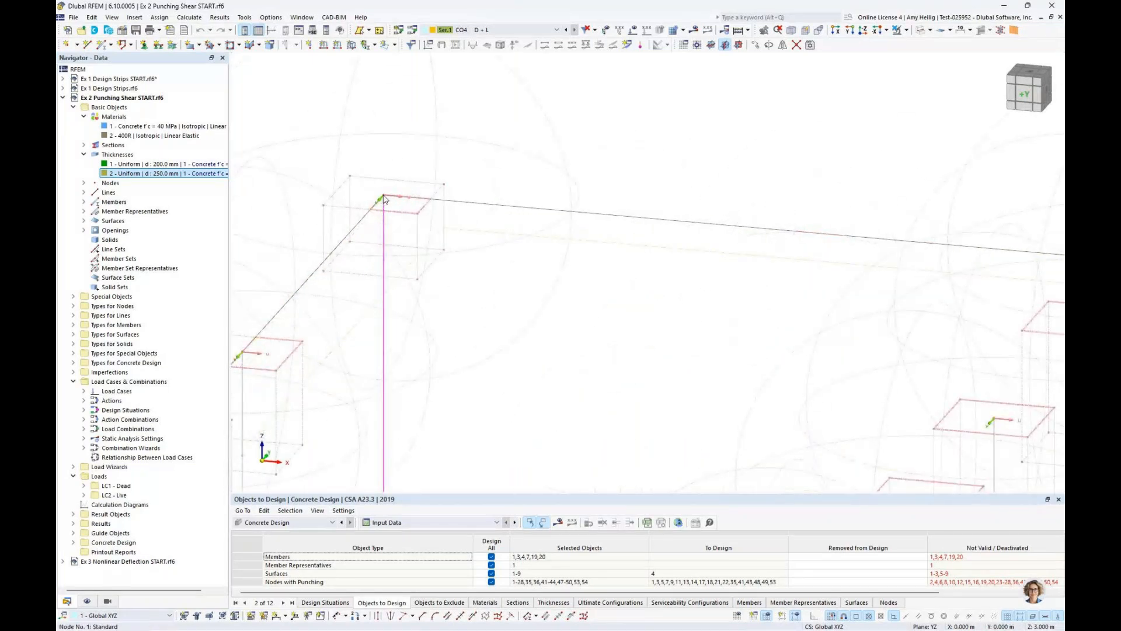
scroll(384, 199, "down", 3)
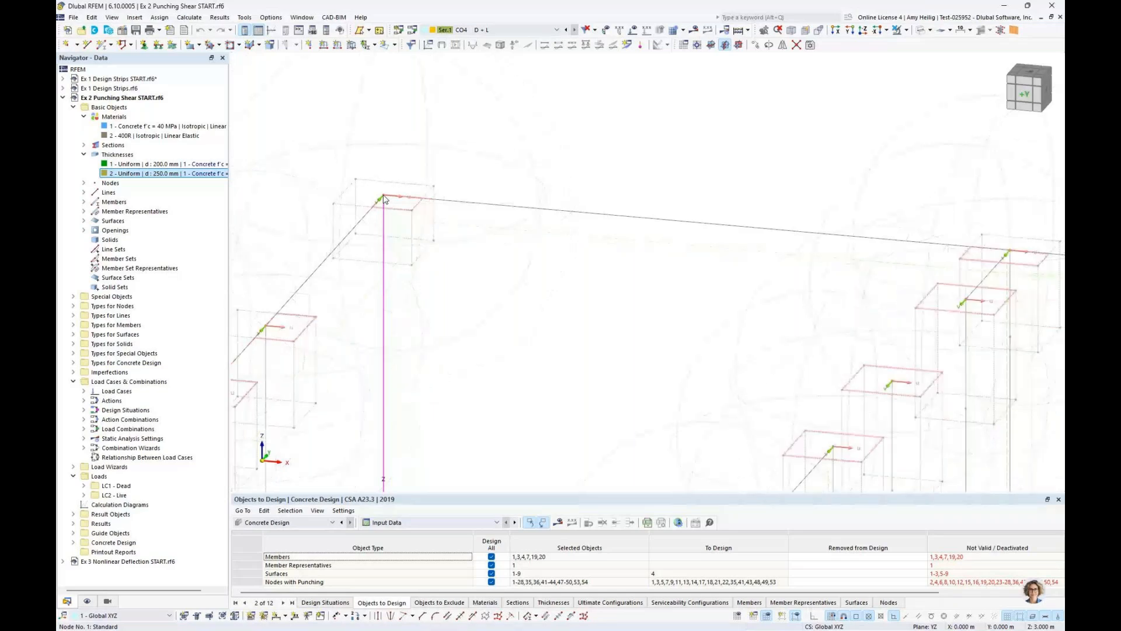
scroll(384, 199, "down", 3)
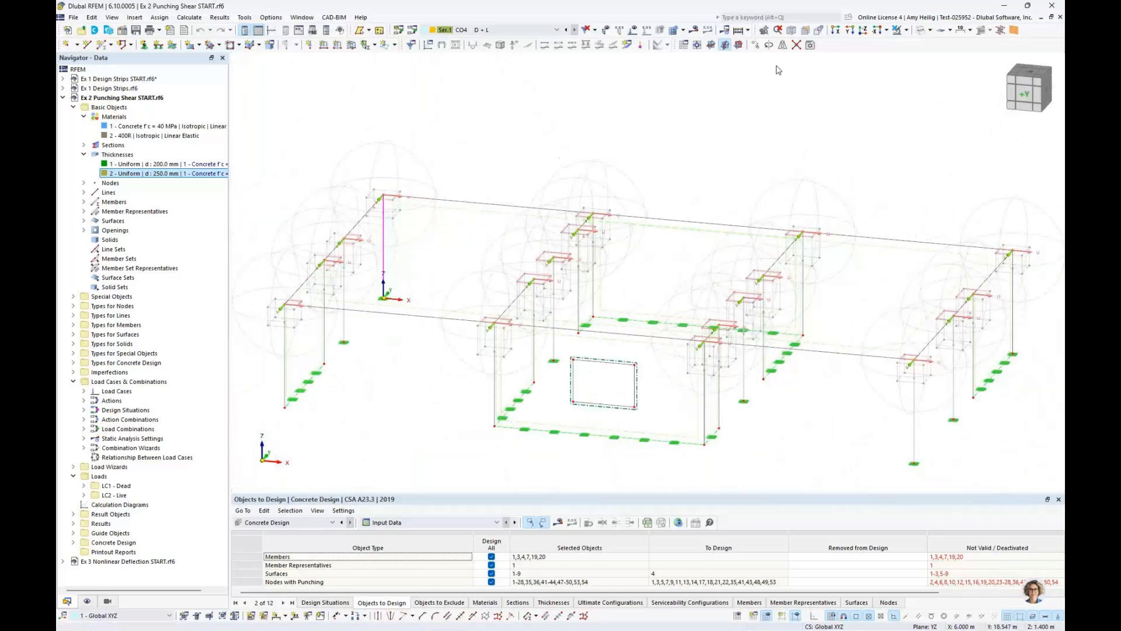
Restore the solid transparent display of the model and clear the corner column's selection
left_click(920, 30)
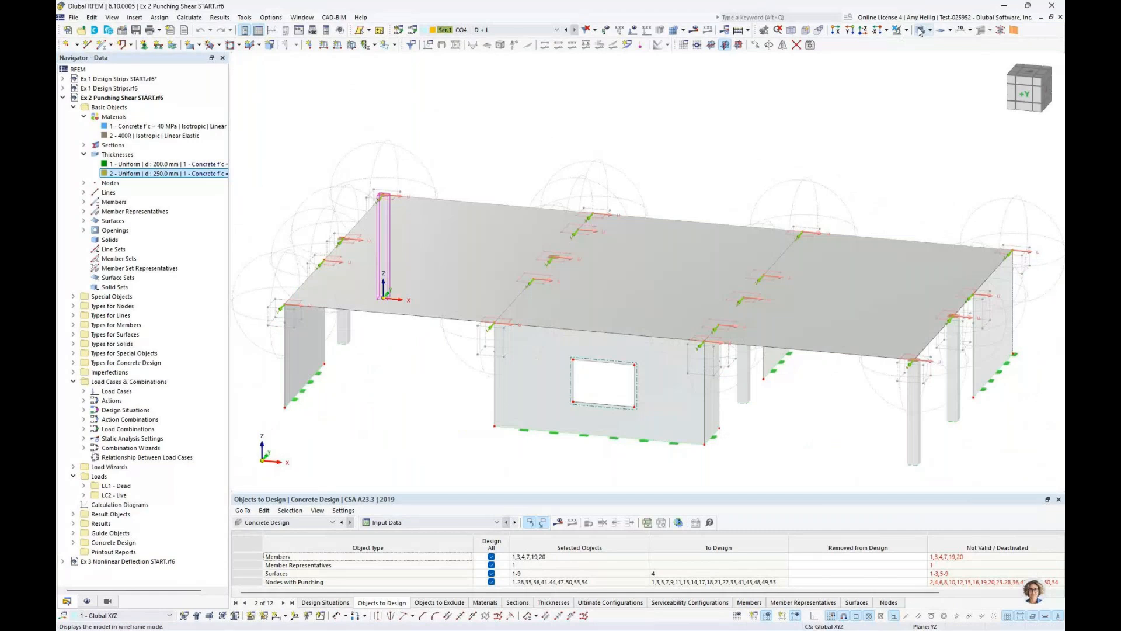
middle_click_drag(699, 145, 671, 147, "ctrl")
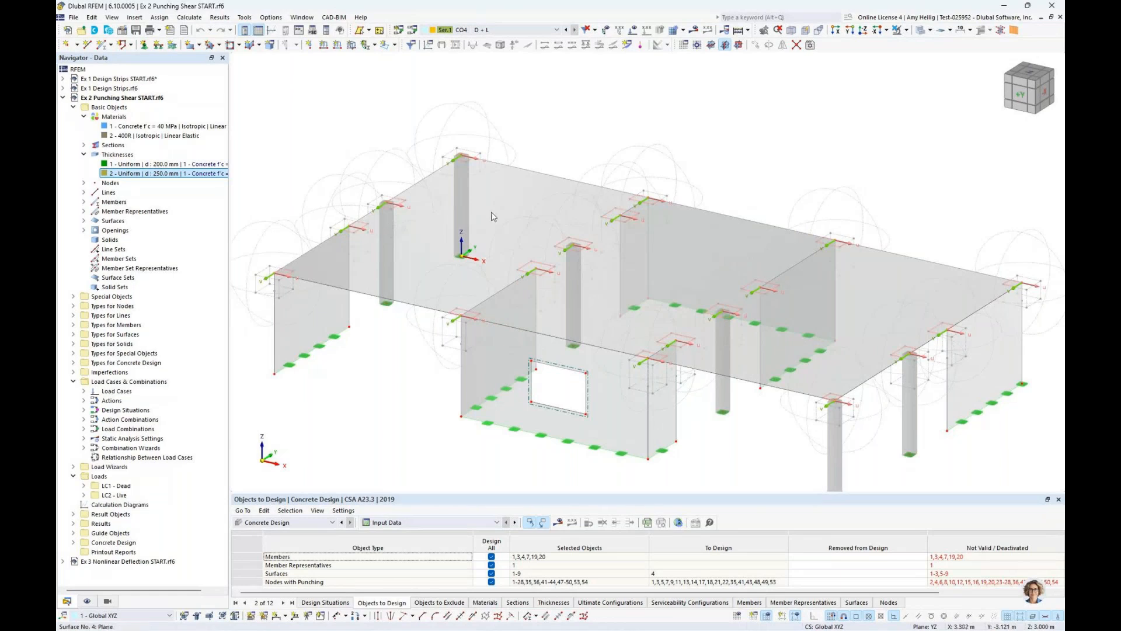
middle_click_drag(479, 224, 474, 241)
middle_click_drag(552, 153, 547, 109)
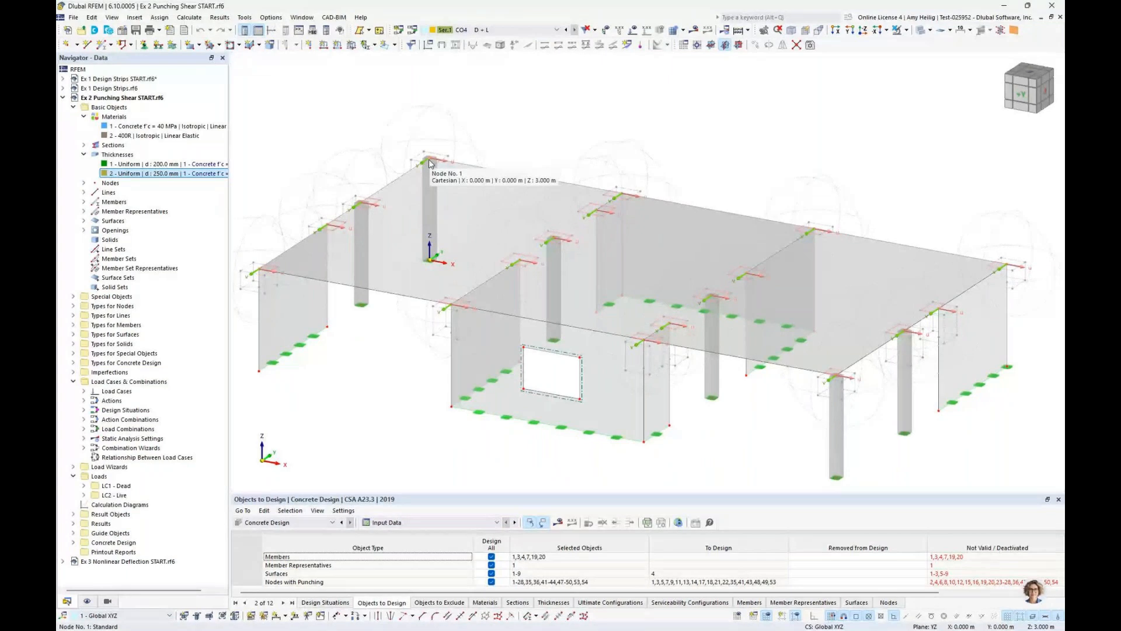
Inspect the parameters of the circular mesh refinement assigned to node 1 at the corner column, leaving them unchanged
double_click(430, 161)
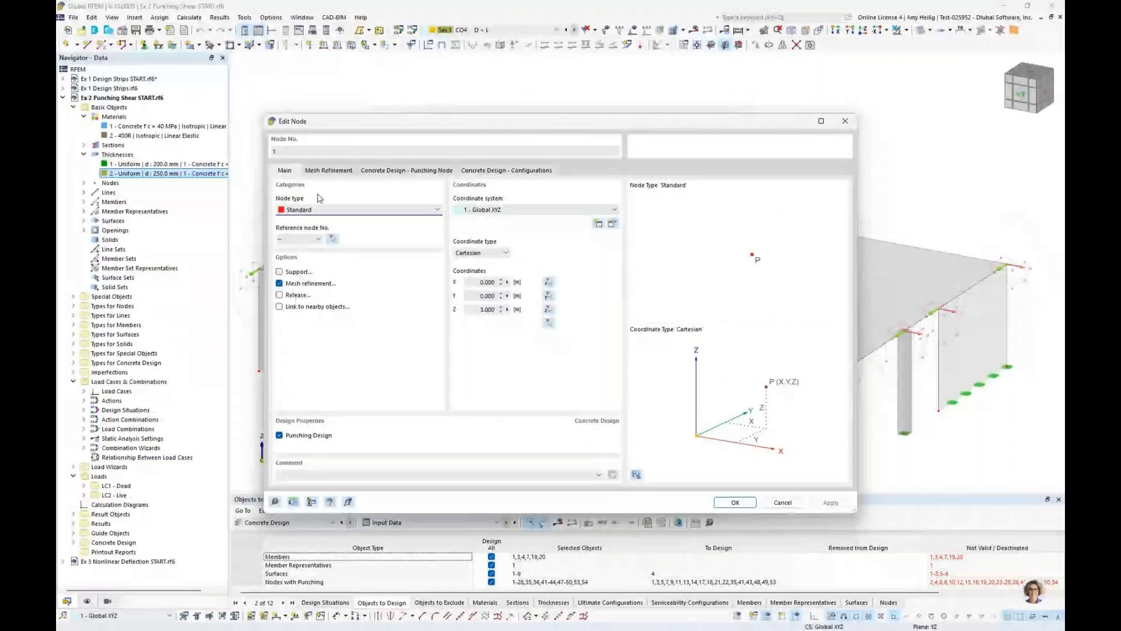
left_click(328, 171)
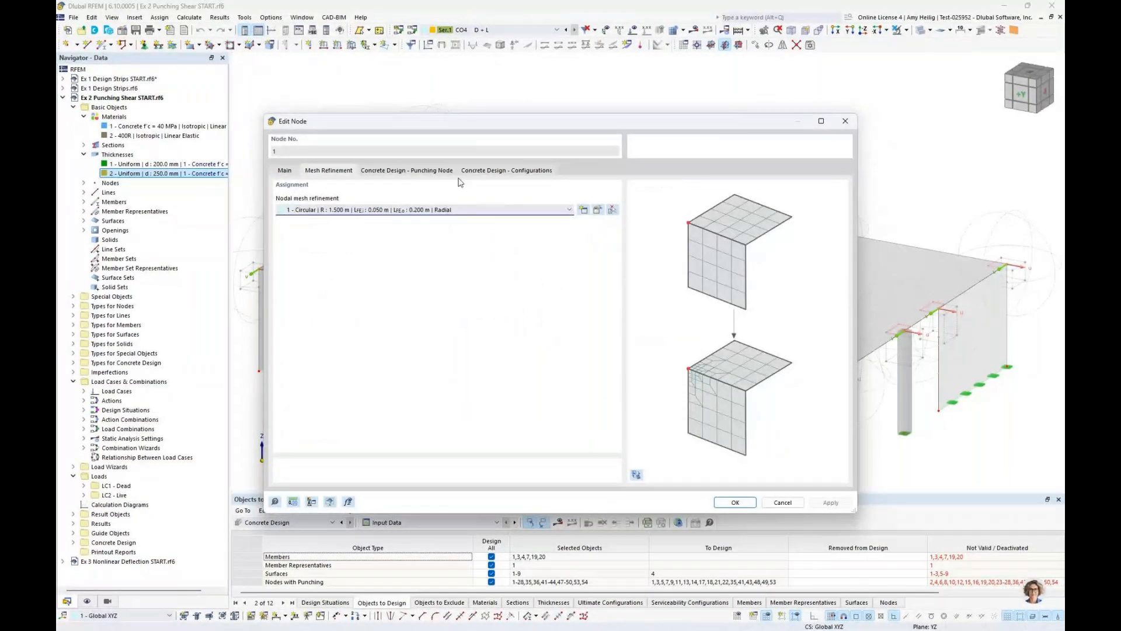
left_click(609, 210)
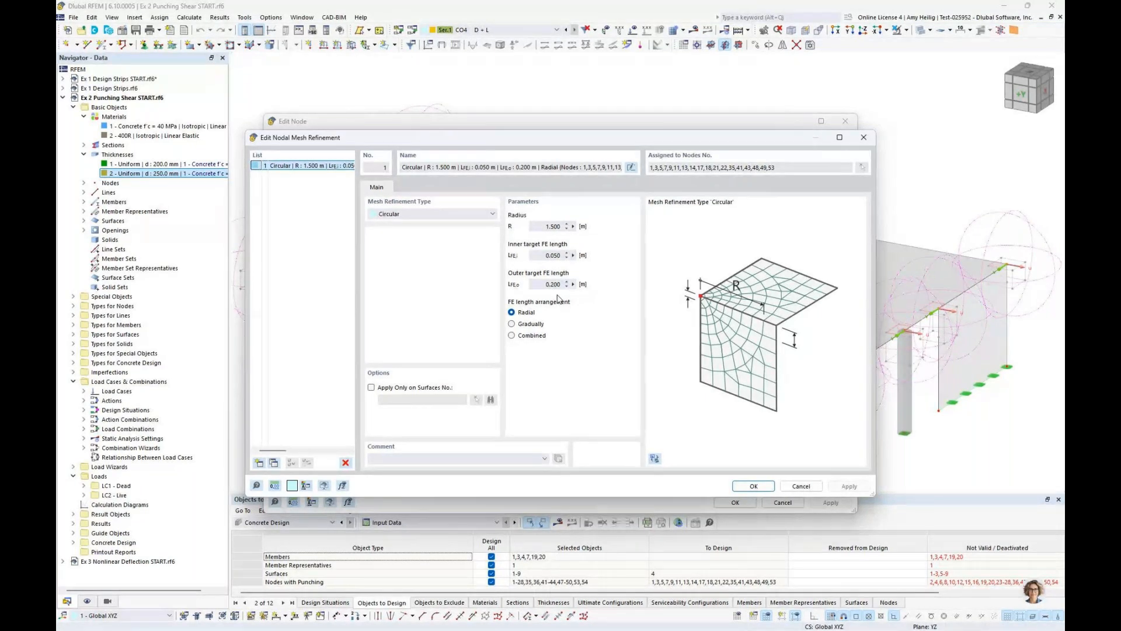
left_click(801, 485)
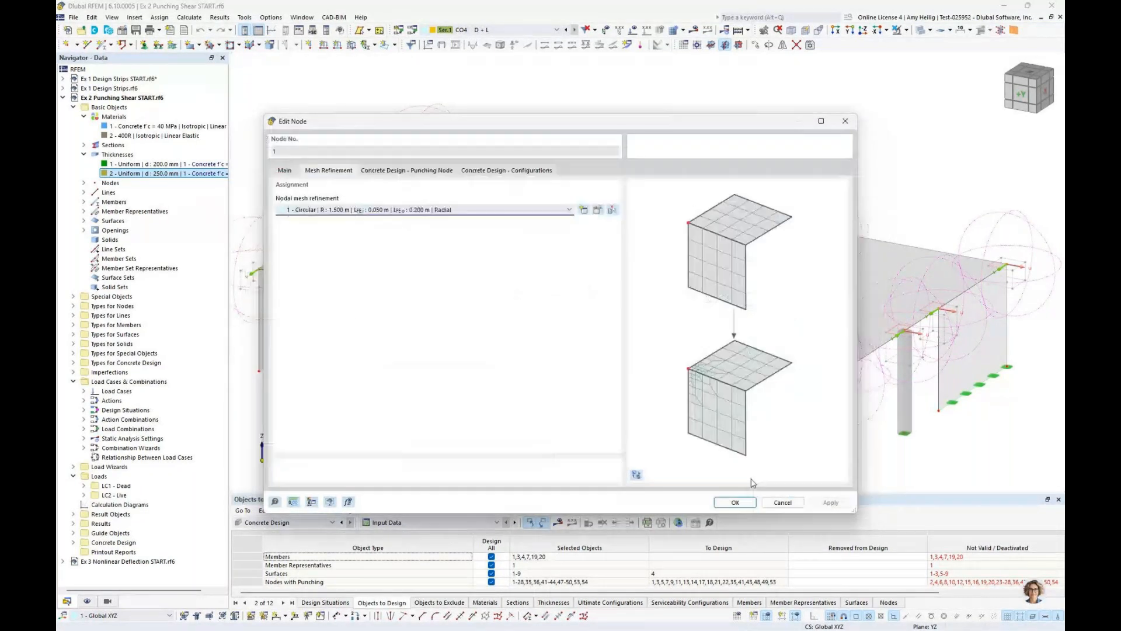
left_click(778, 503)
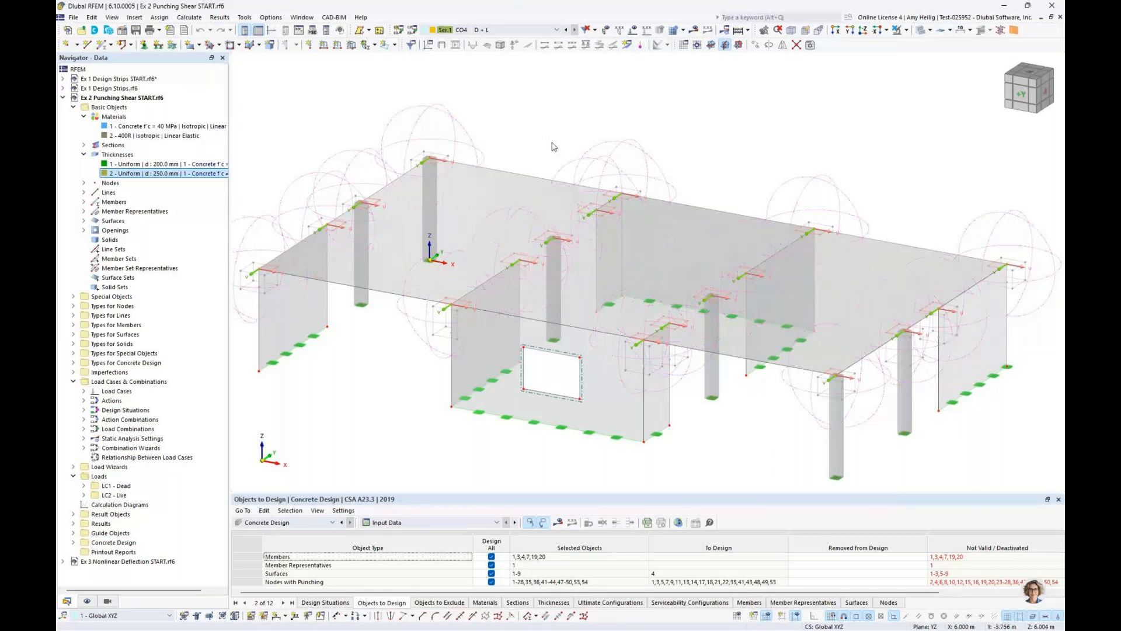
Select the surface results adjustment at the slab corner above the end wall and examine it up close
scroll(500, 251, "up", 3)
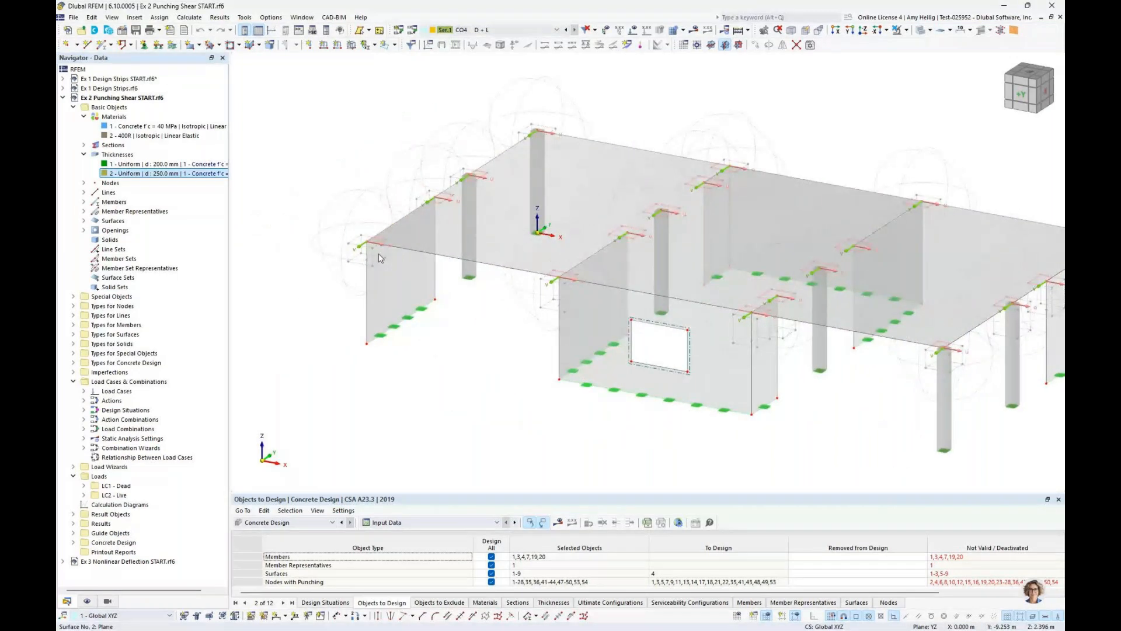
scroll(381, 258, "up", 5)
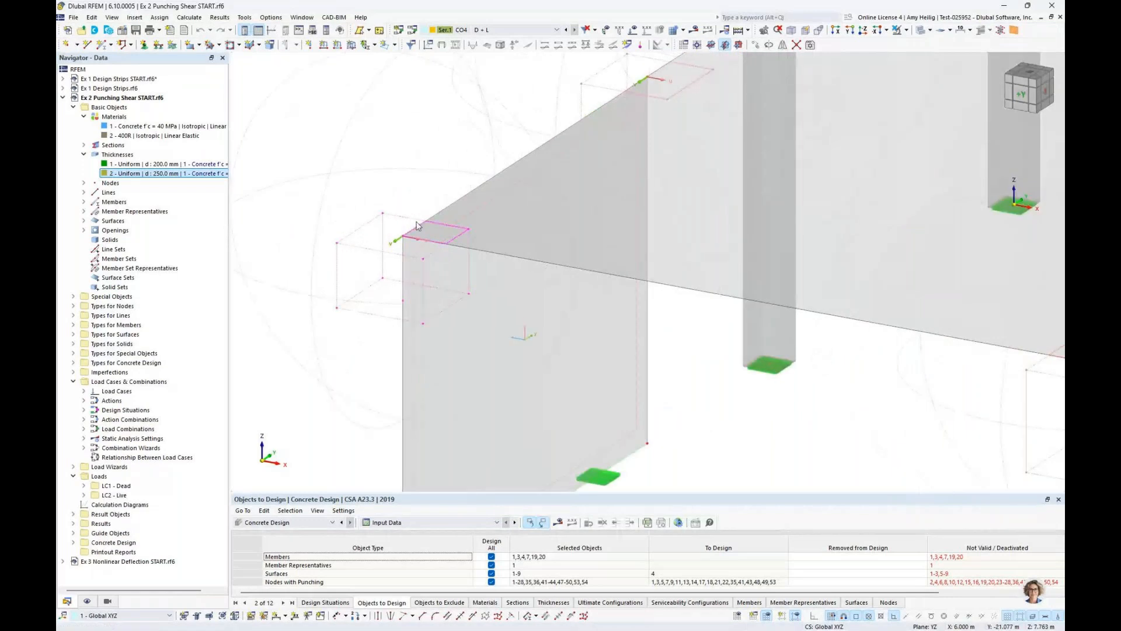
middle_click_drag(747, 153, 639, 315)
middle_click_drag(470, 303, 574, 204)
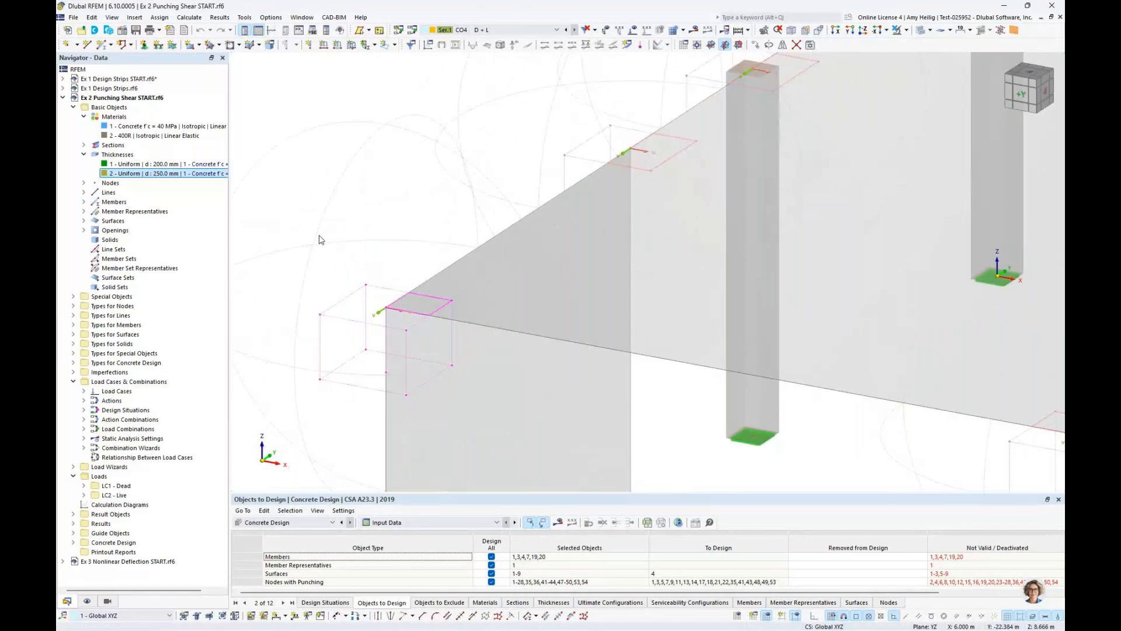
List the surface results adjustments and inspect the shape, dimensions and averaging settings of adjustment 13, leaving them unchanged
left_click(84, 154)
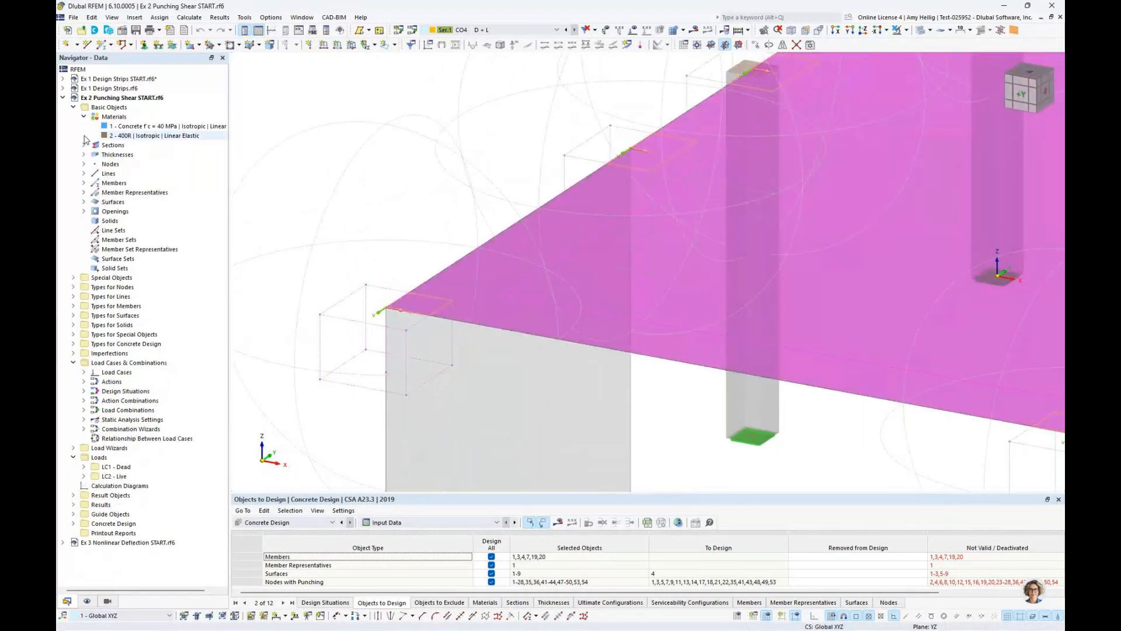
left_click(84, 117)
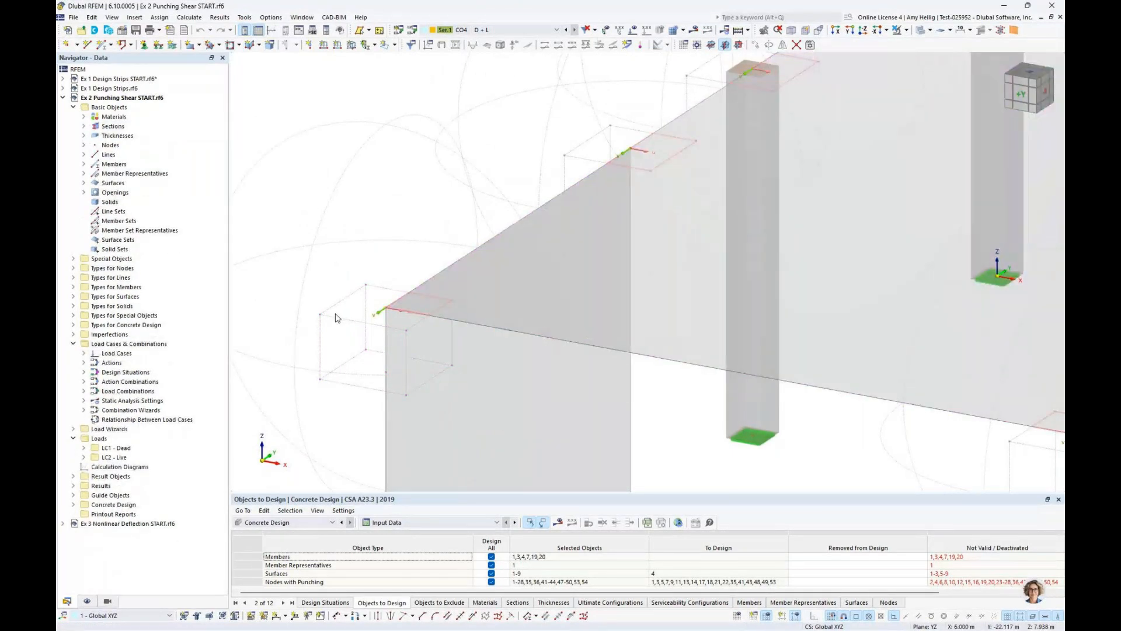
left_click(73, 268)
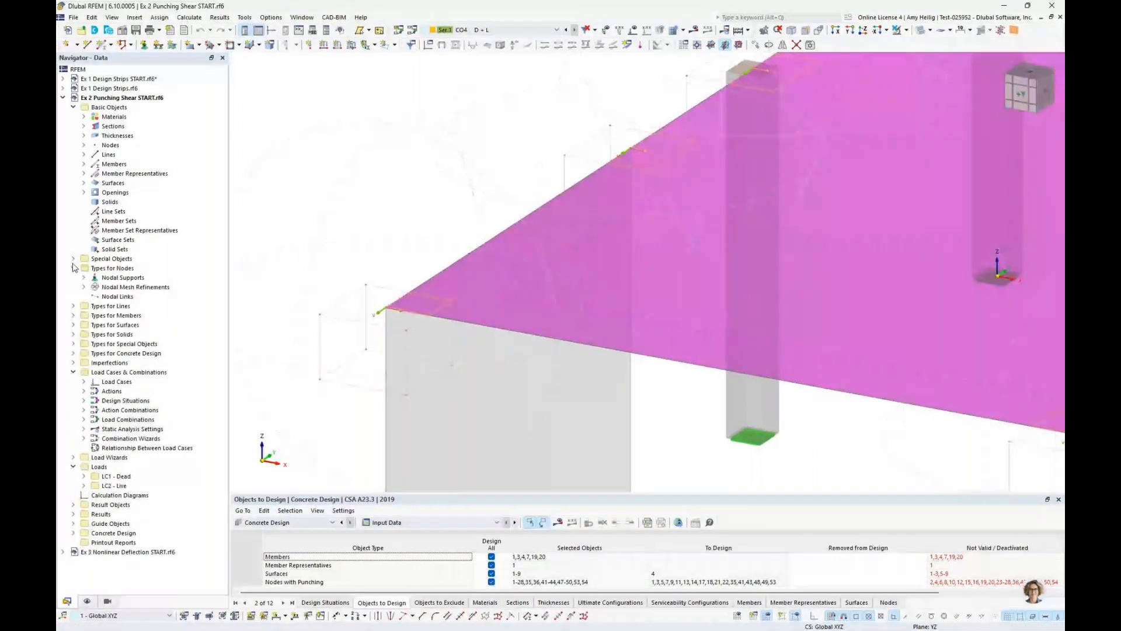
left_click(73, 258)
left_click(87, 278)
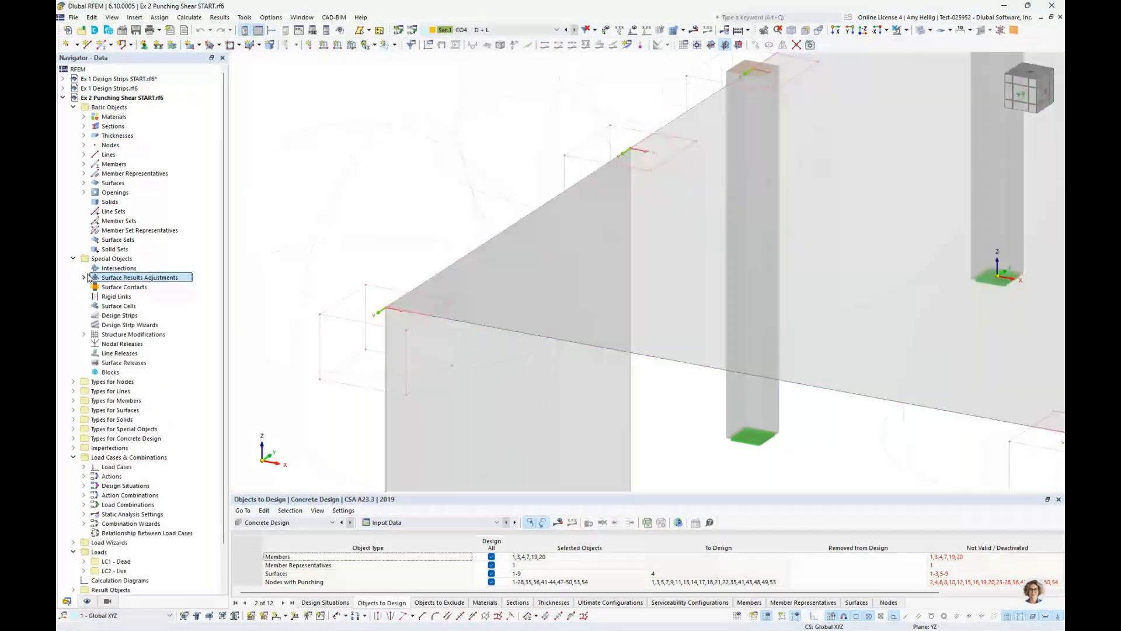
left_click(84, 277)
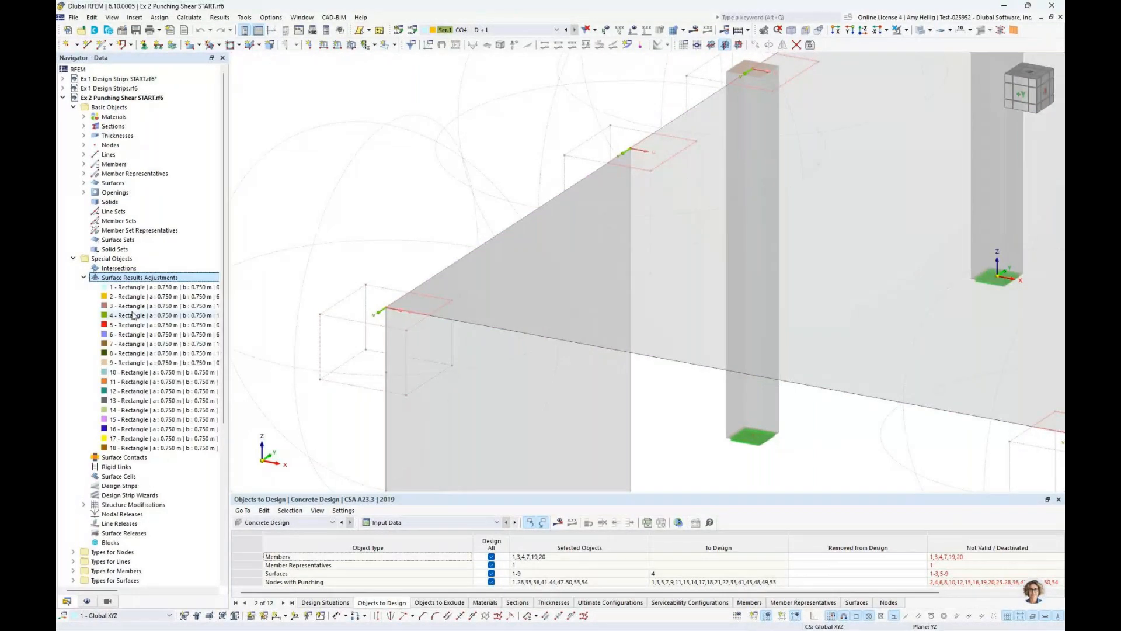
double_click(133, 315)
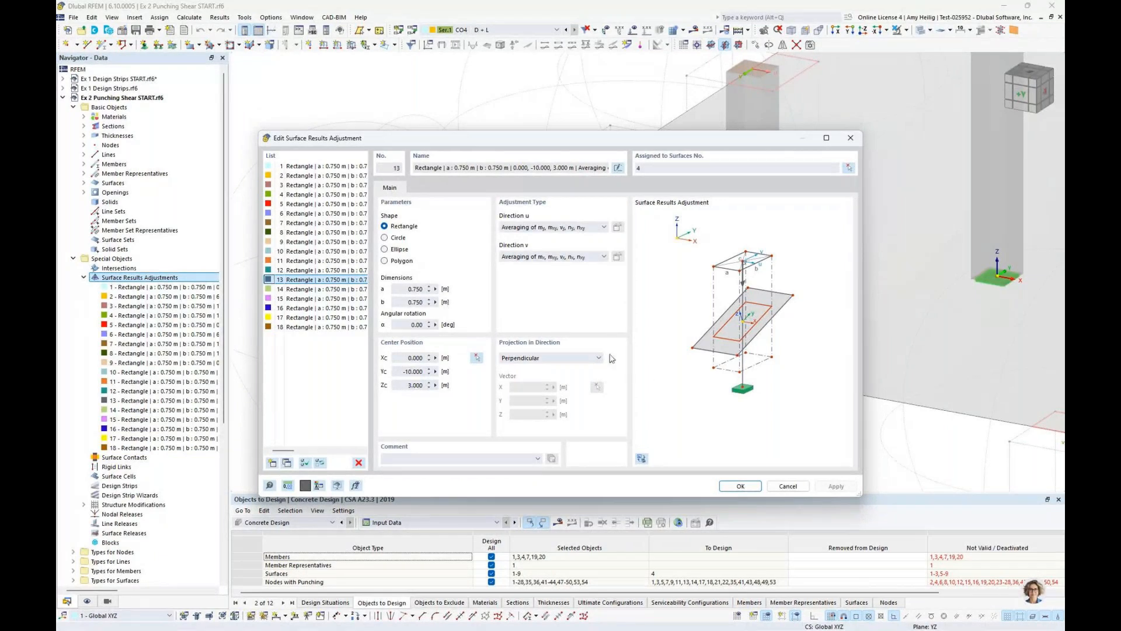
left_click(787, 486)
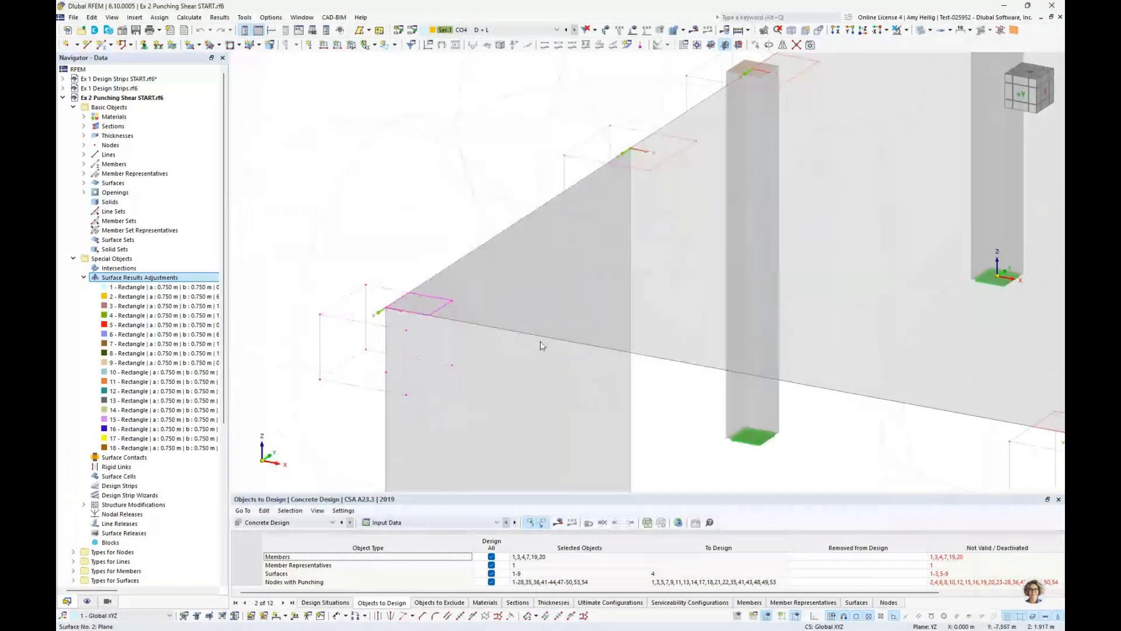
Return to an overview of the slab and its supports, and collapse the list of surface results adjustments
scroll(598, 212, "down", 5)
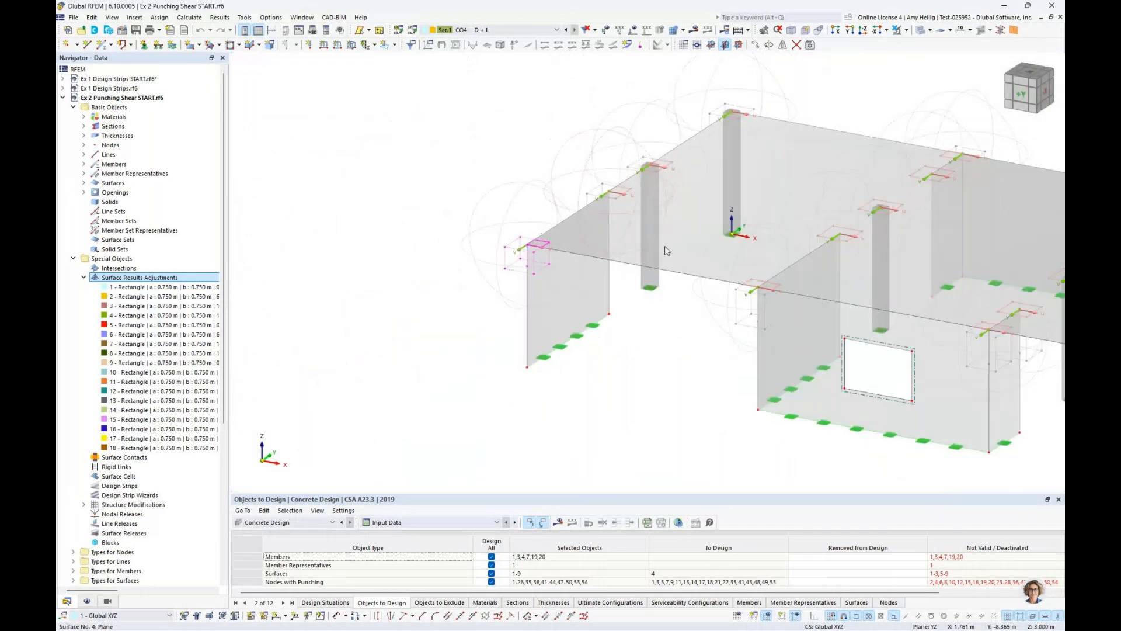
middle_click_drag(664, 251, 552, 282)
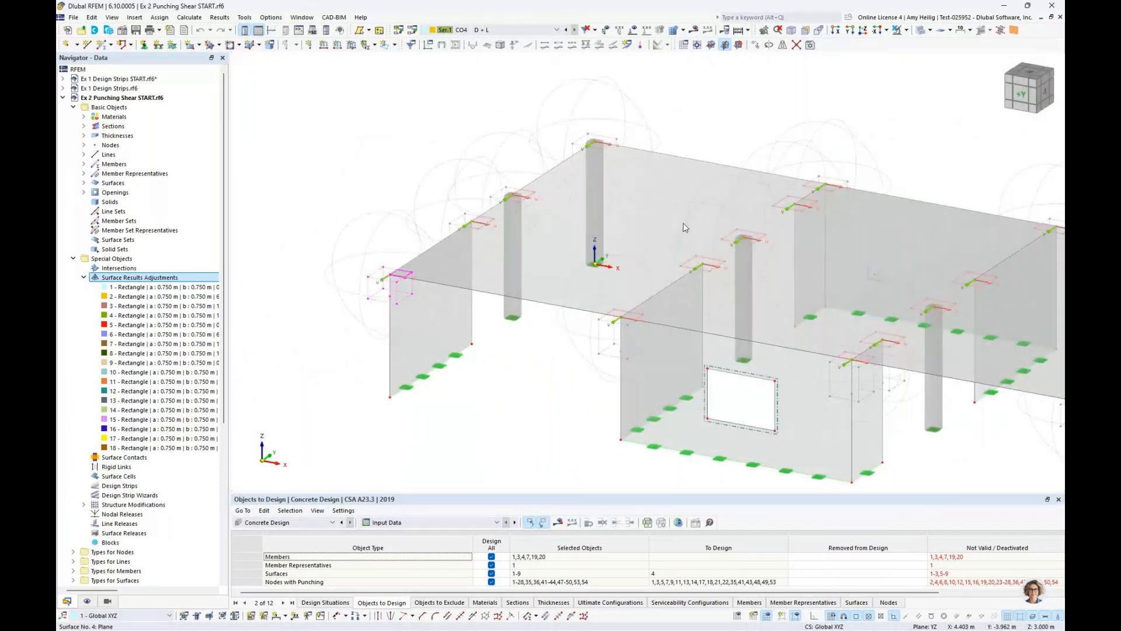
left_click(84, 278)
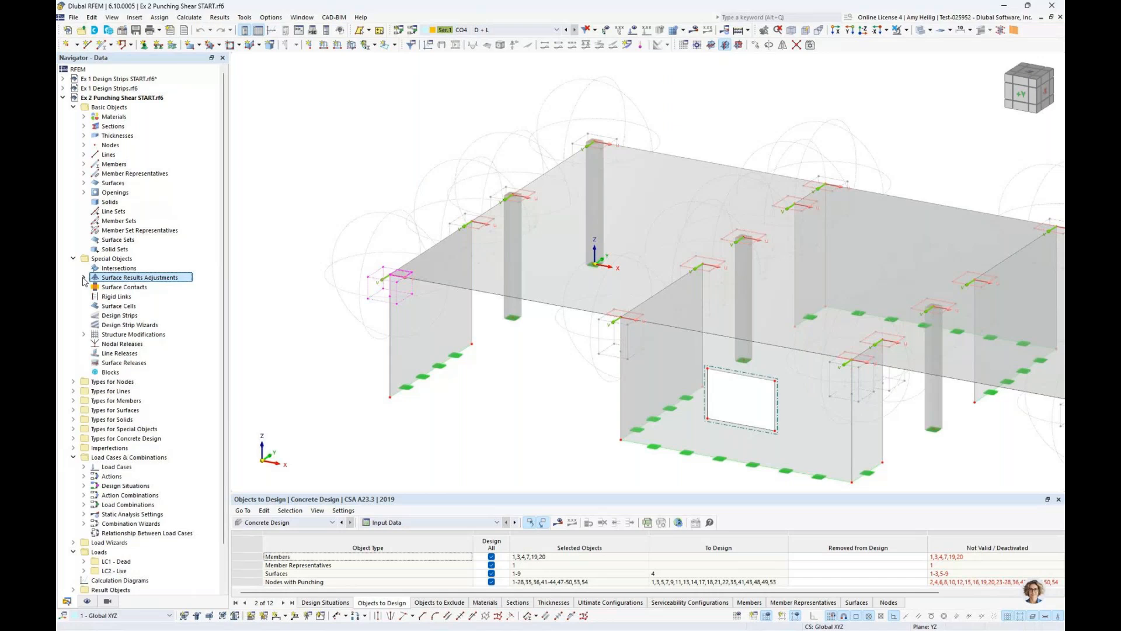
Generate the model's finite element mesh and examine it on the slab and walls in both wireframe and solid display
left_click(189, 18)
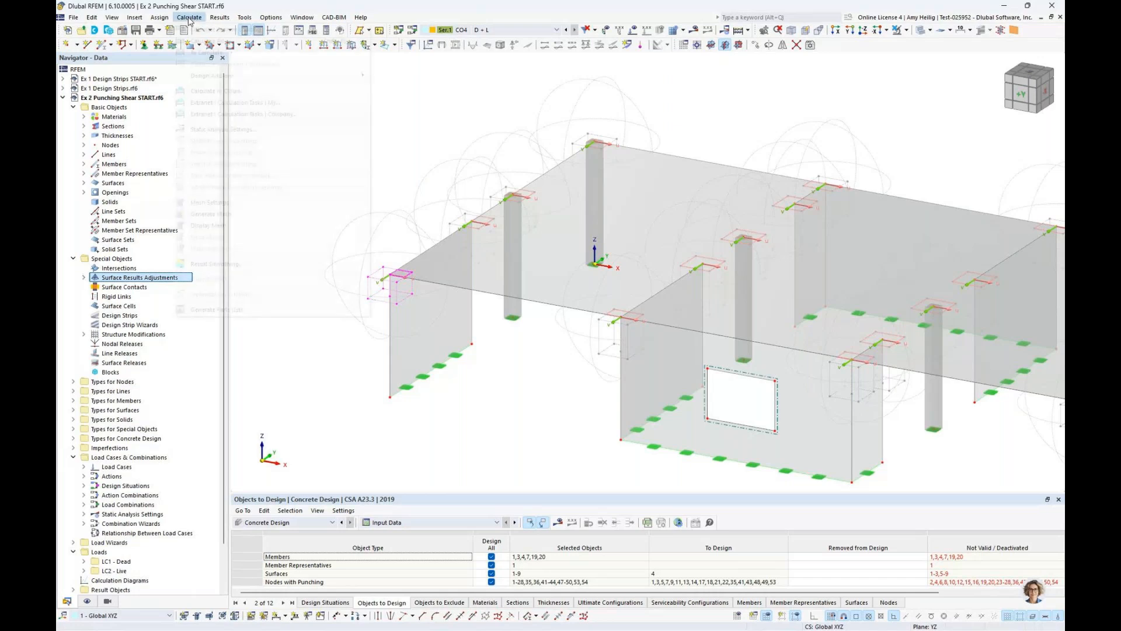
left_click(199, 214)
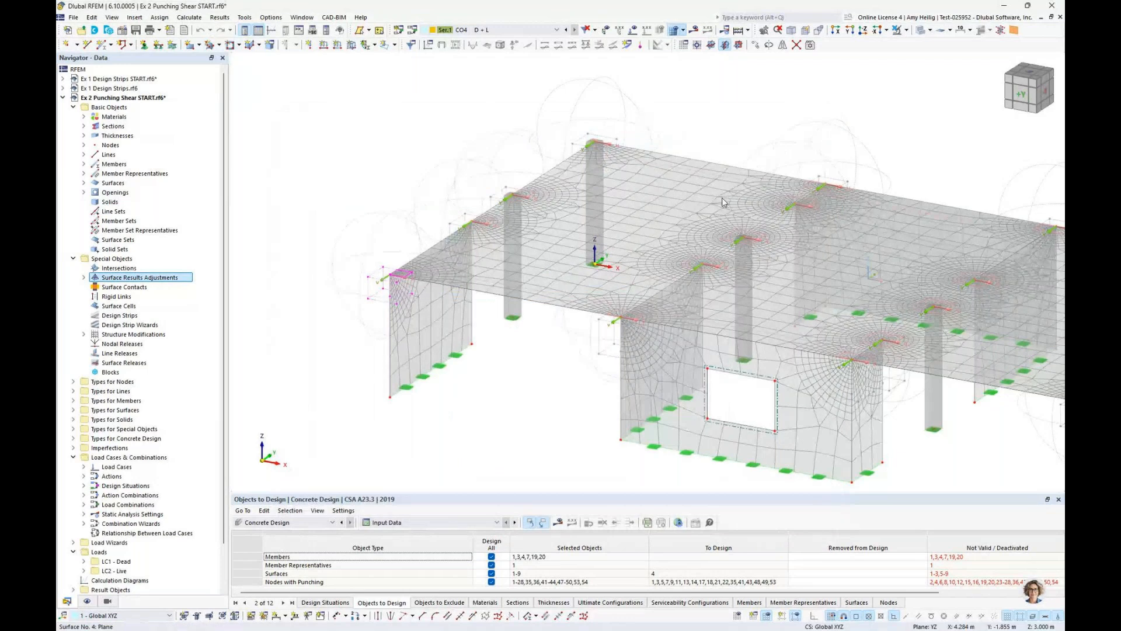
scroll(722, 197, "down", 3)
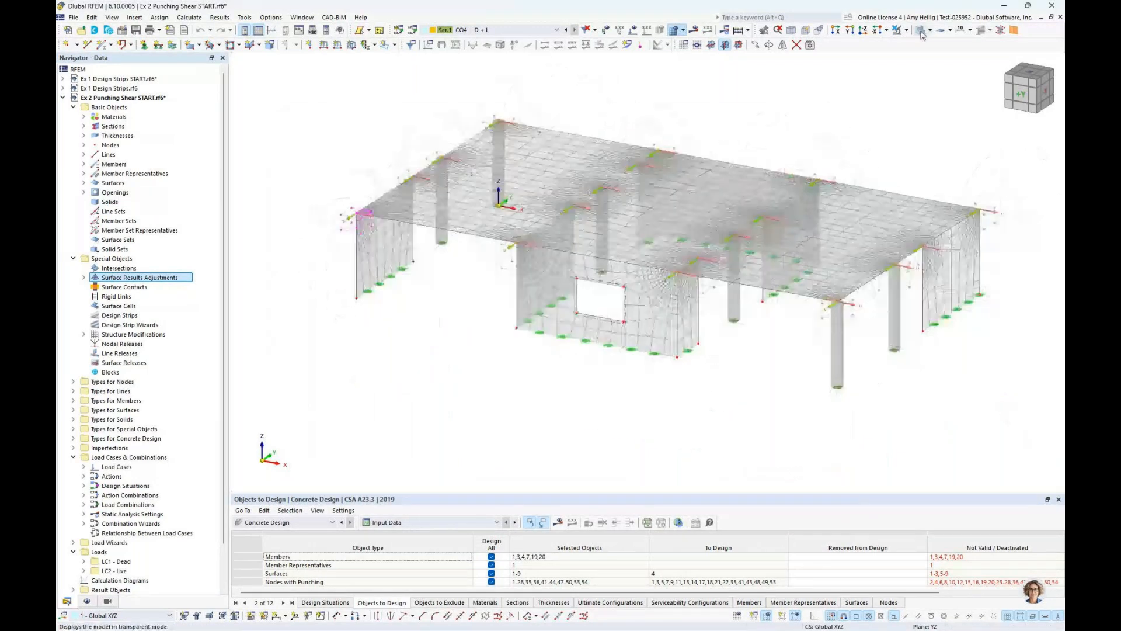
left_click(921, 33)
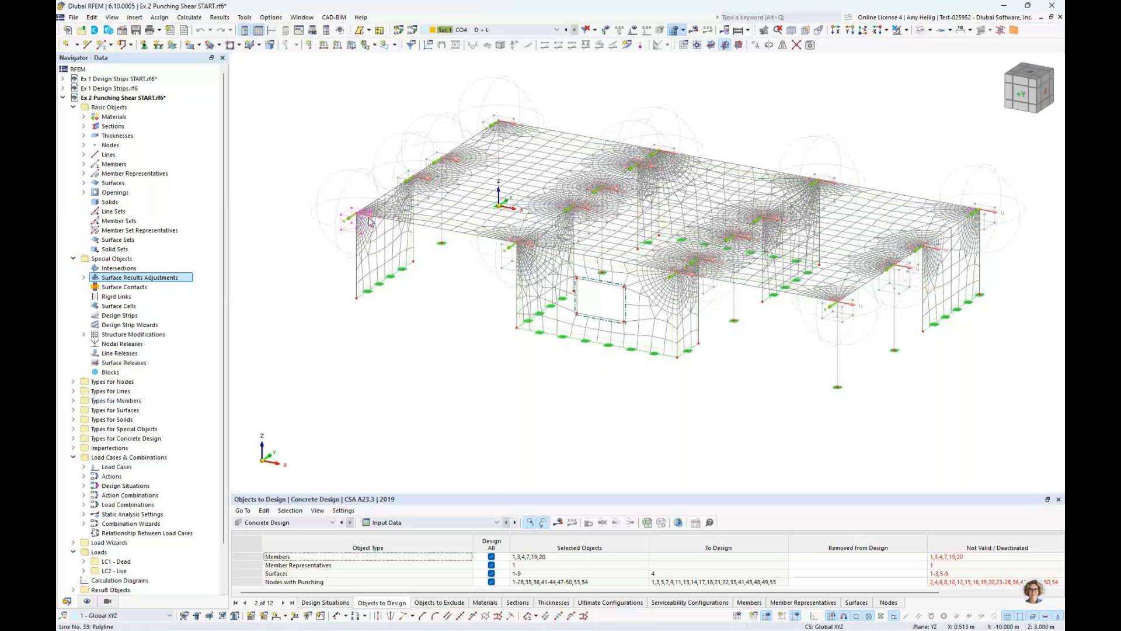
left_click(921, 30)
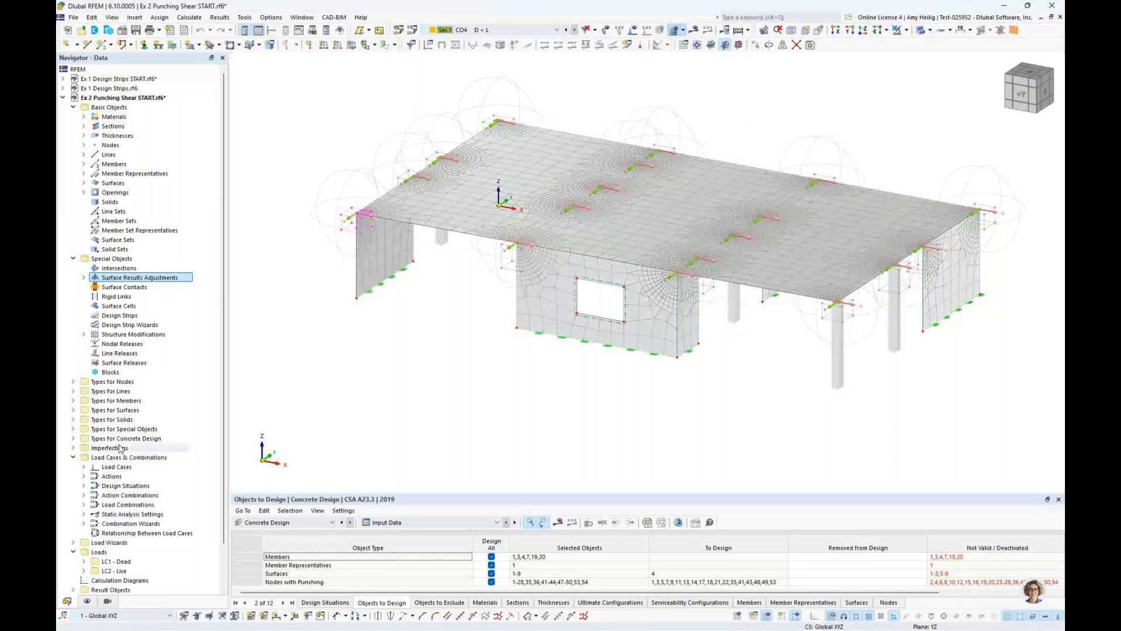
Hide the nodal mesh refinements, the result objects and the finite element mesh in the model display
left_click(87, 601)
left_click(73, 211)
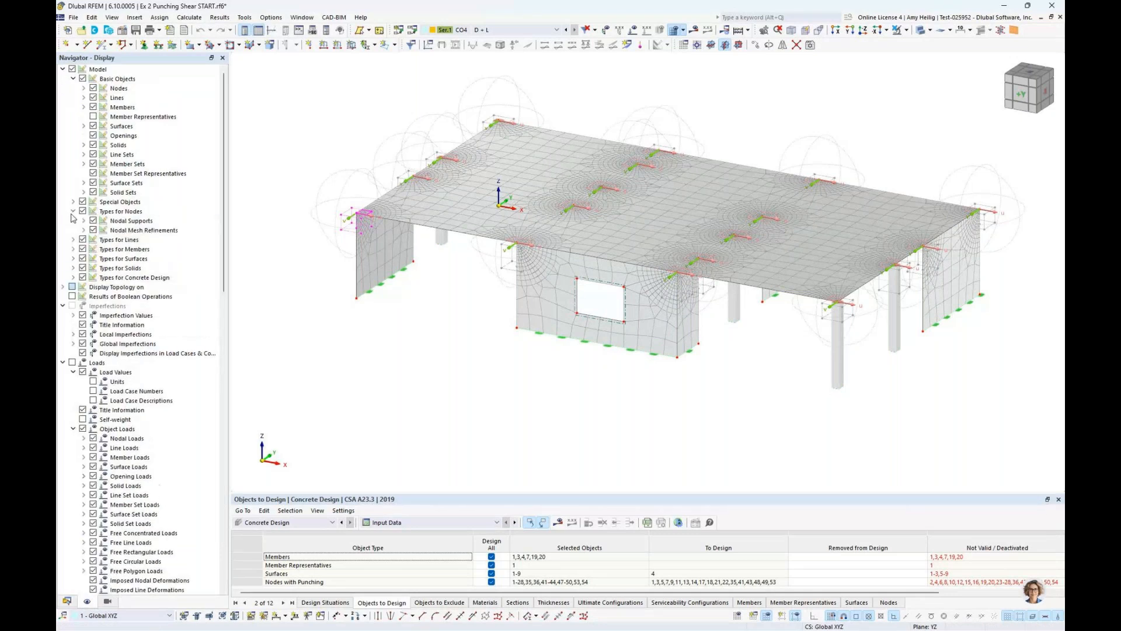
left_click(93, 230)
scroll(99, 339, "down", 5)
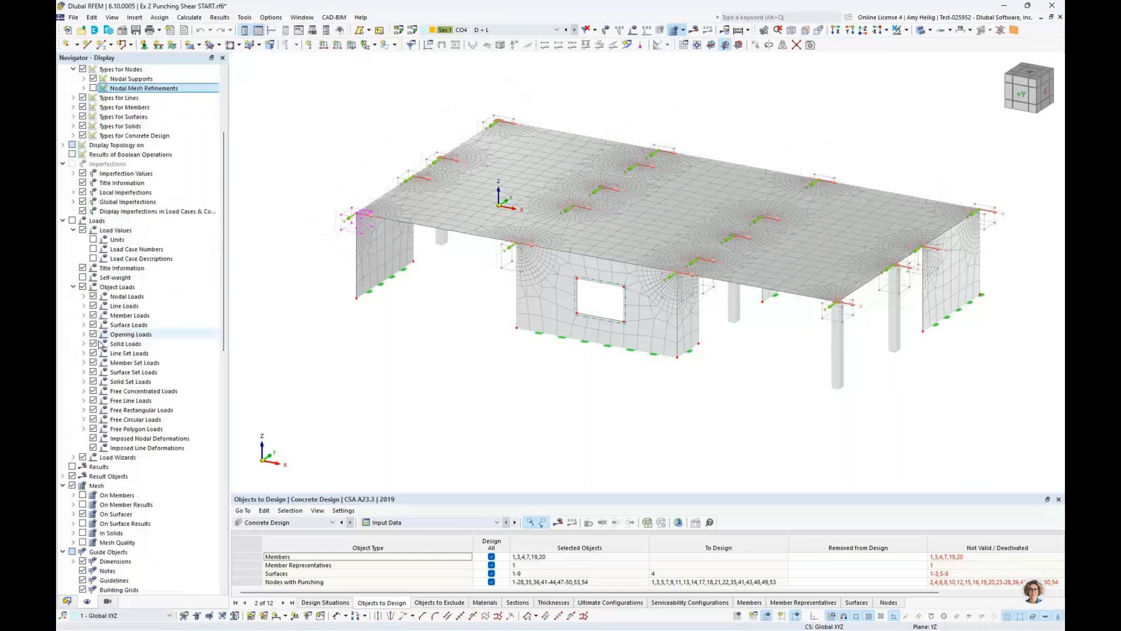
left_click(72, 476)
scroll(111, 390, "down", 4)
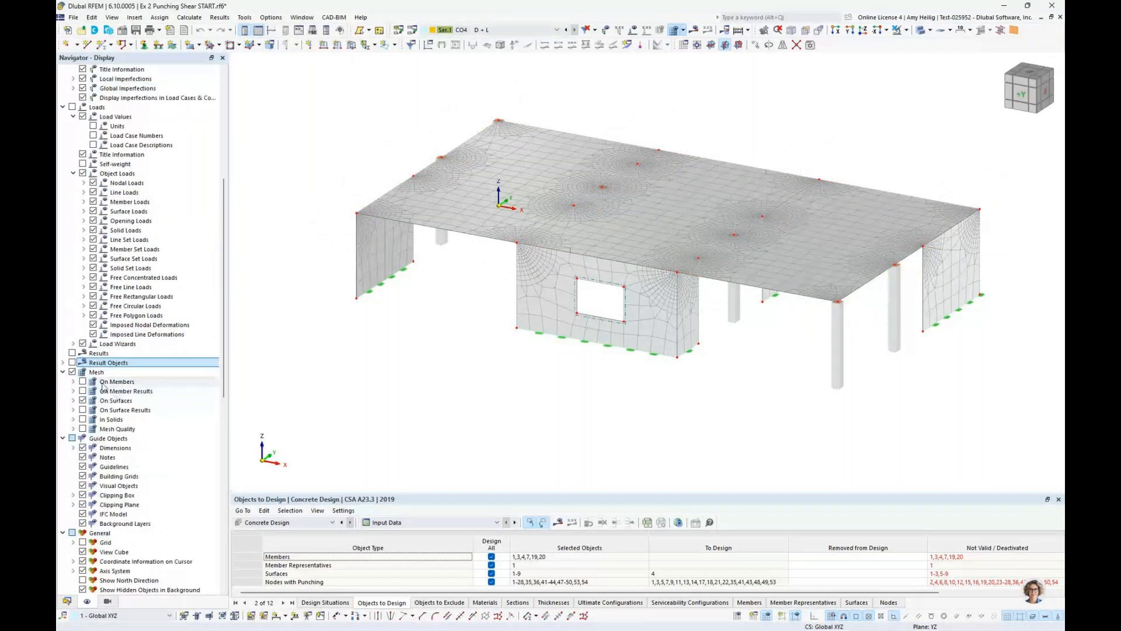
left_click(72, 372)
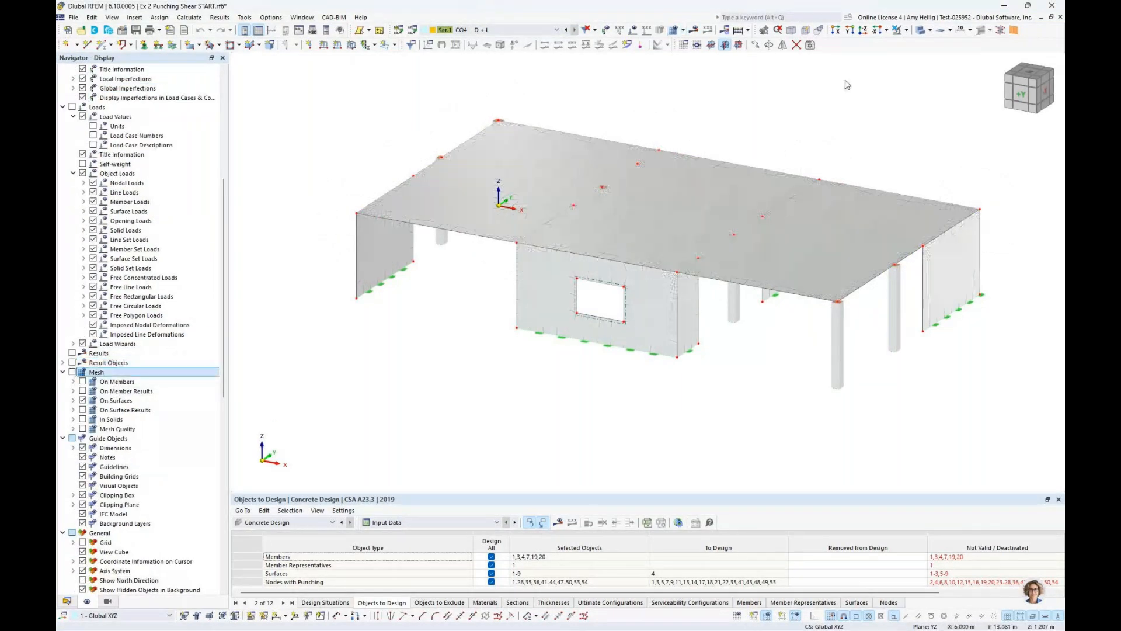
Show the model in transparent display and return to the model data tree
left_click(921, 29)
middle_click_drag(721, 163, 671, 164)
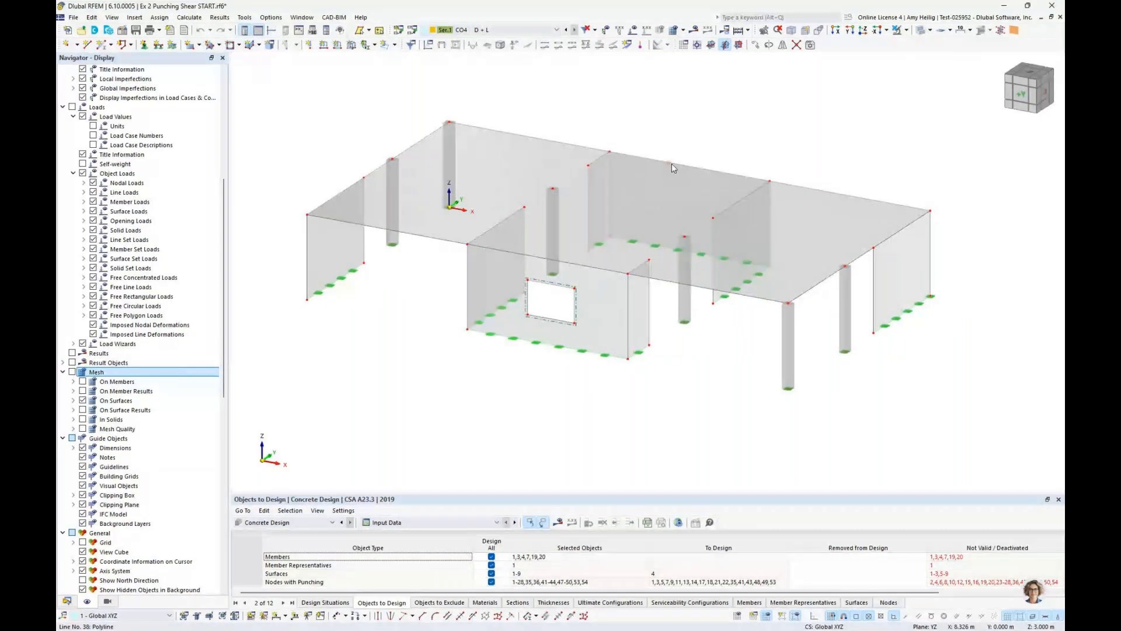
left_click(67, 601)
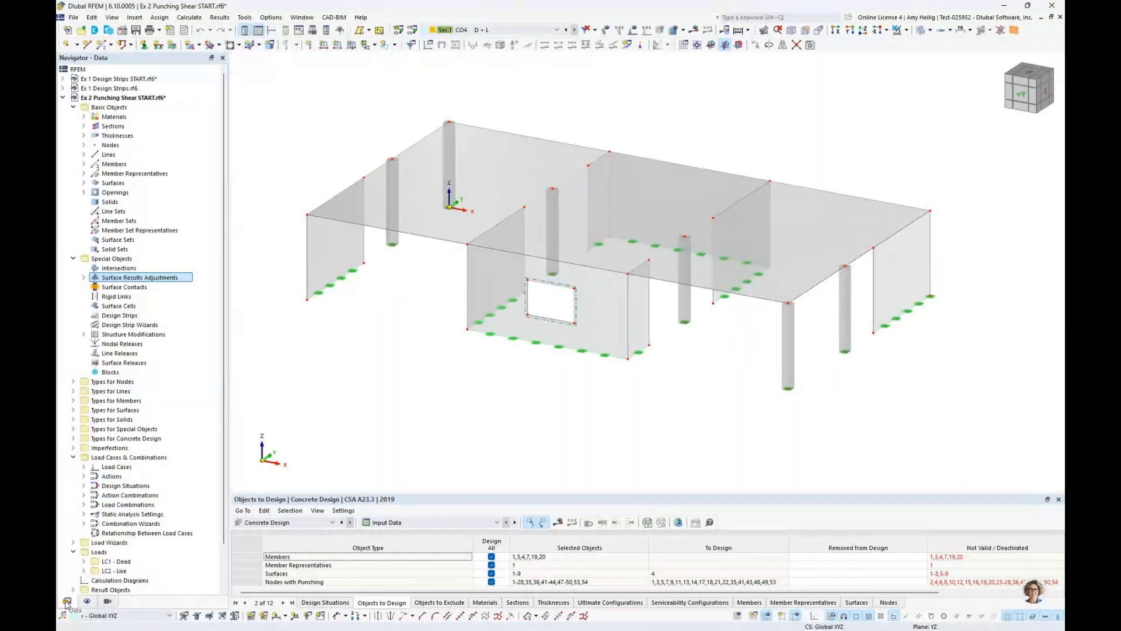
middle_click_drag(469, 312, 460, 338)
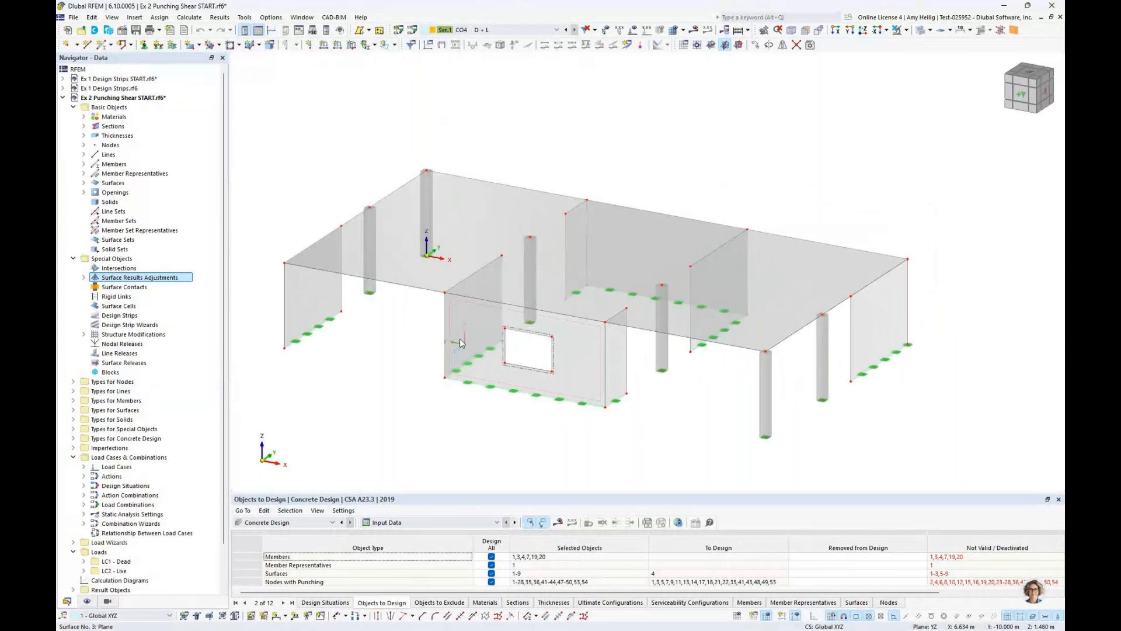
Examine the surface loads of load cases LC1 Dead and LC2 Live, and review the list of load combinations
left_click(519, 32)
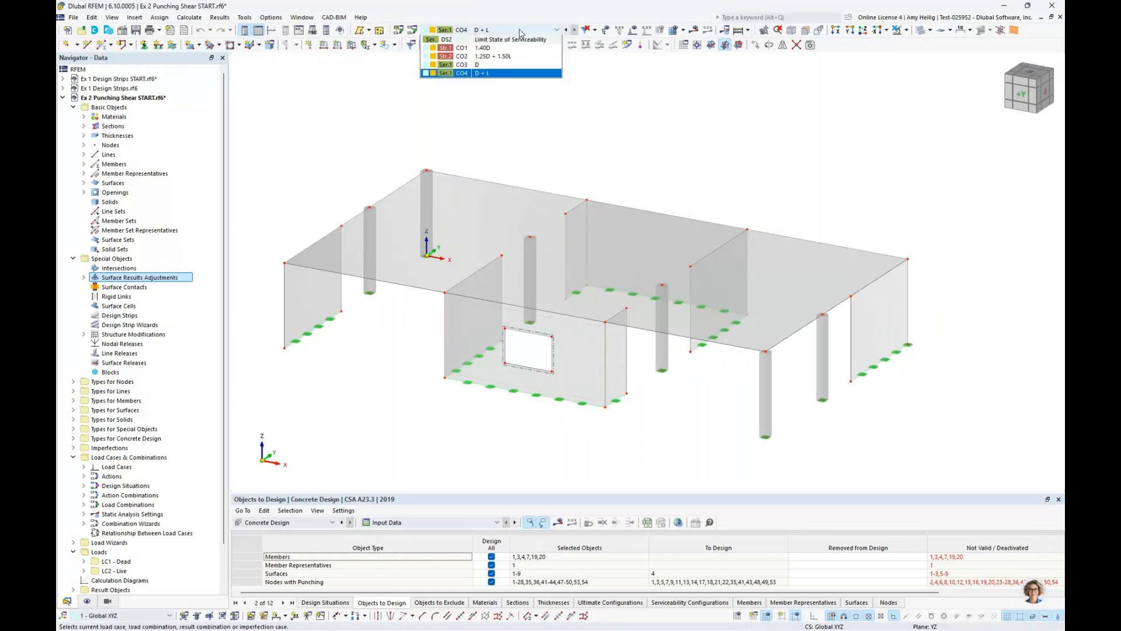
left_click(521, 41)
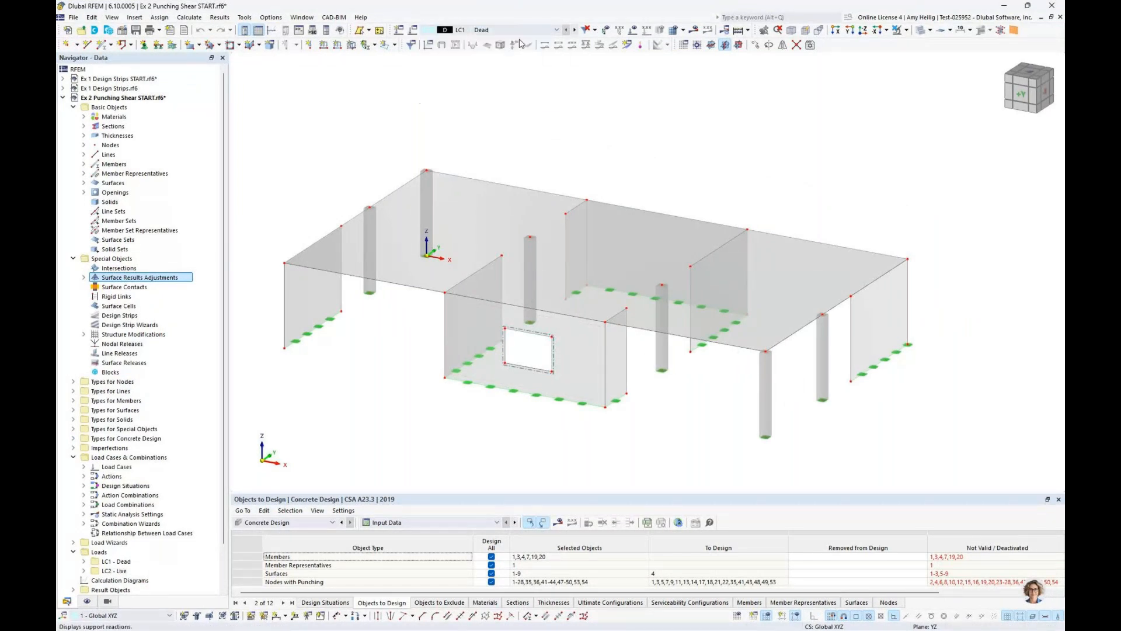
left_click(633, 31)
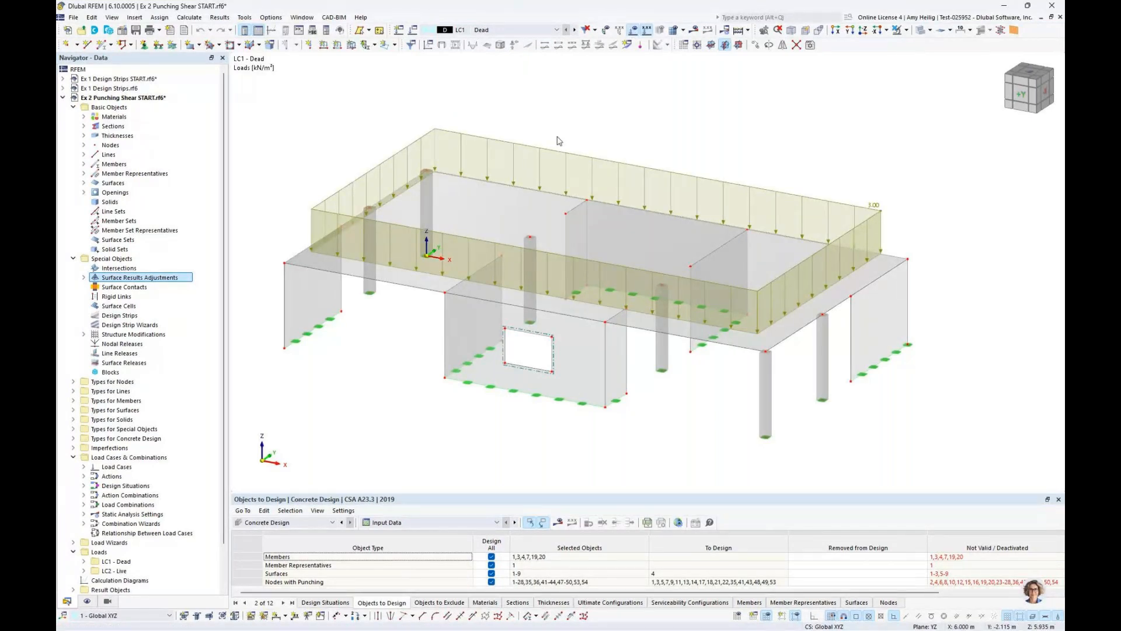
left_click(574, 29)
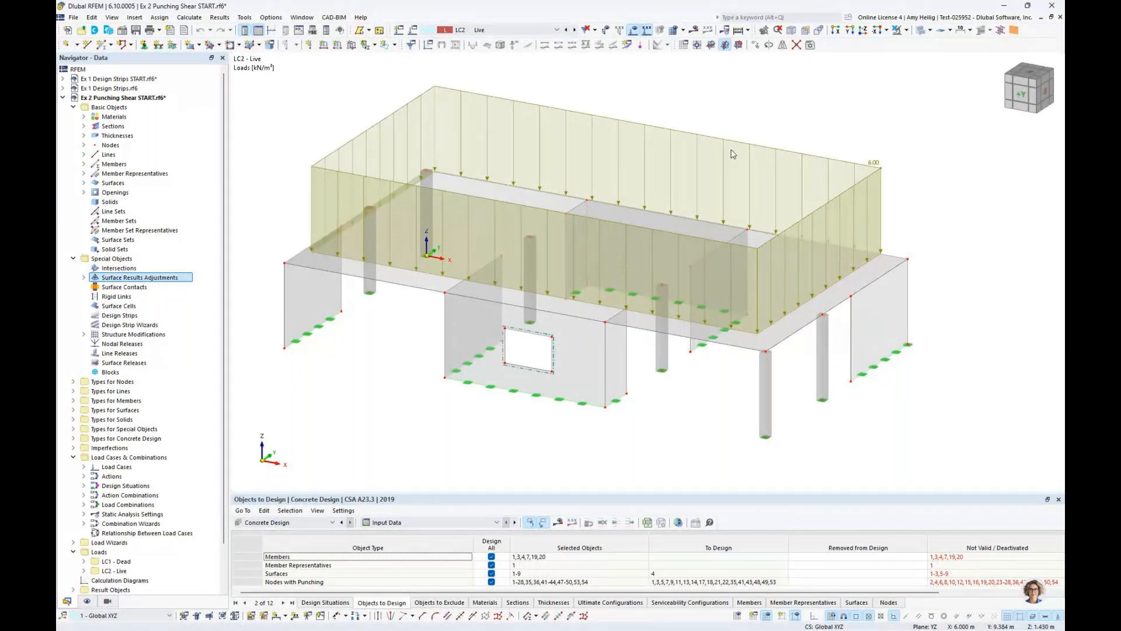
left_click(633, 30)
left_click(525, 29)
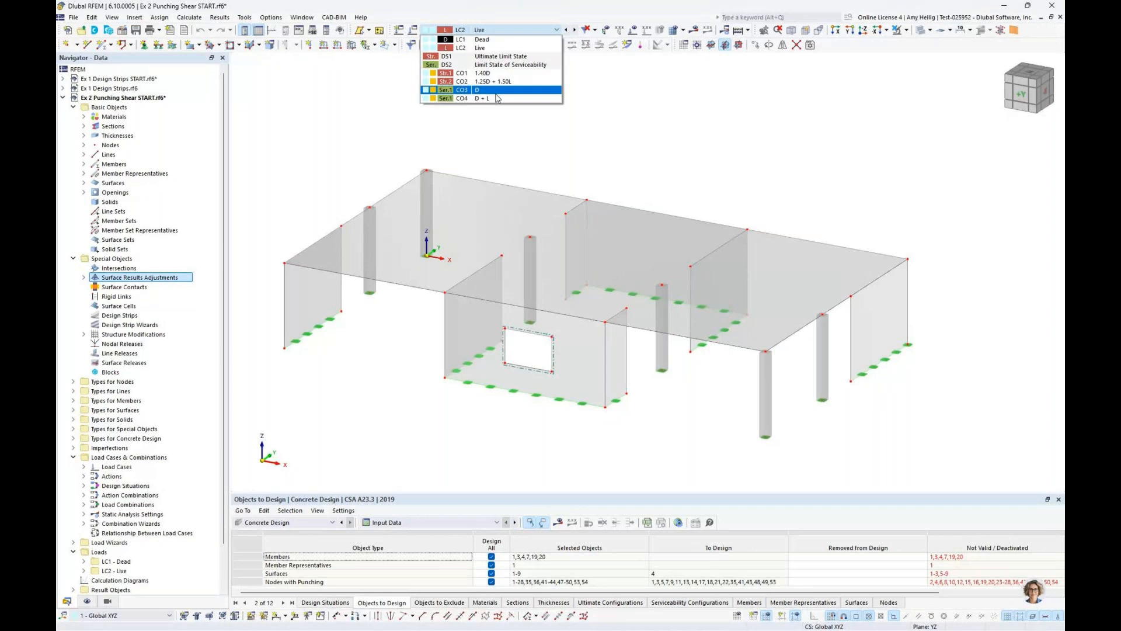
left_click(507, 153)
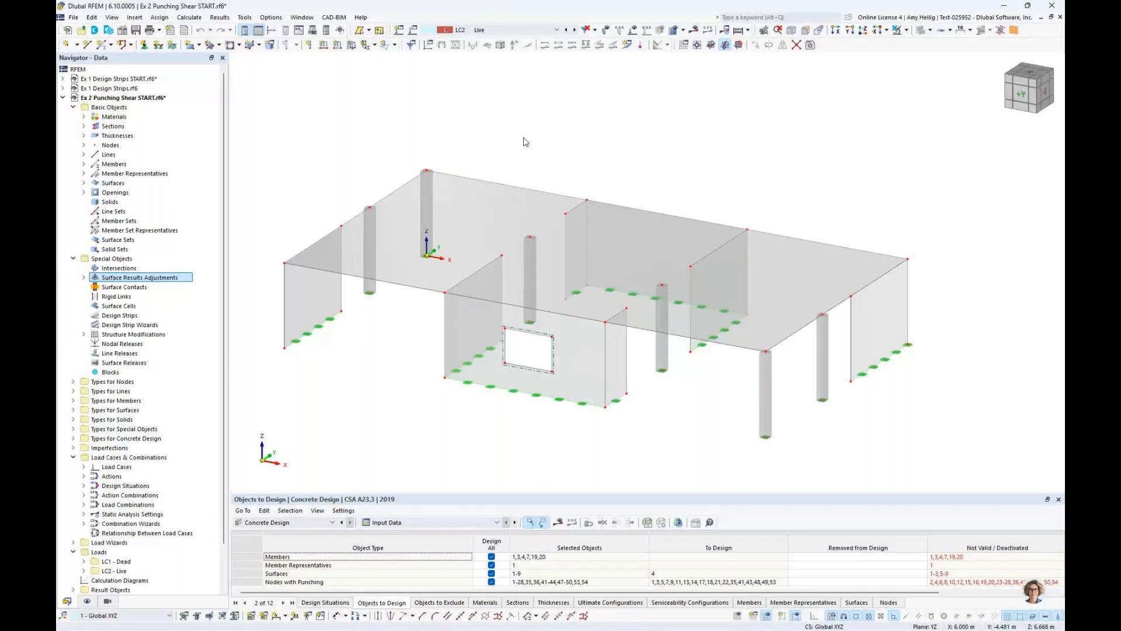
Open the properties of slab surface 4 and inspect its top and bottom concrete cover
double_click(489, 205)
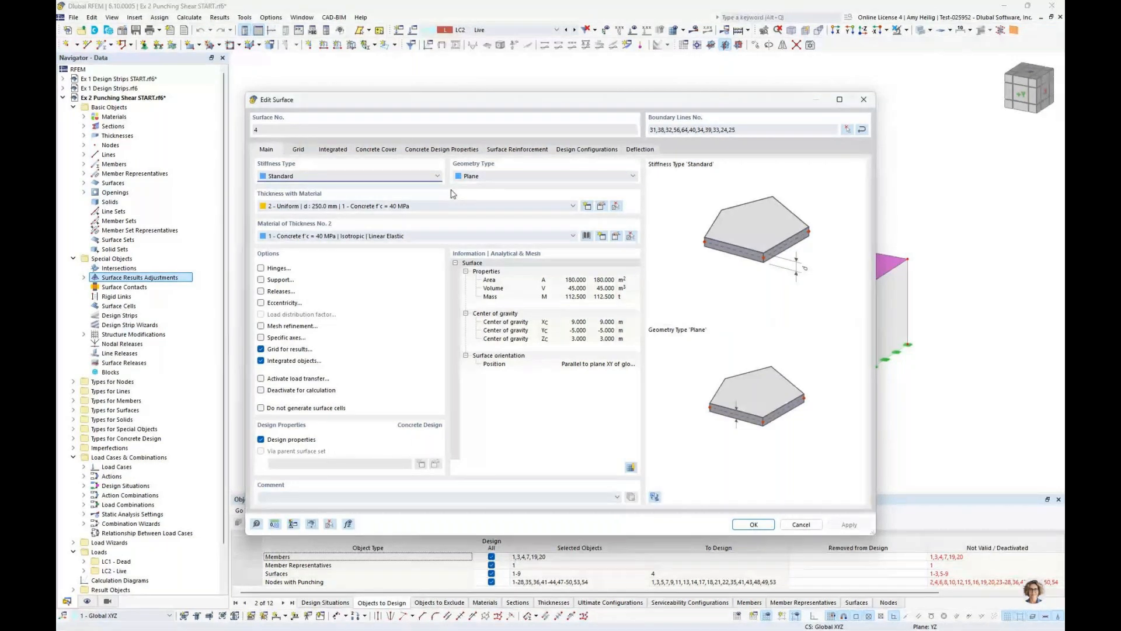
left_click(389, 151)
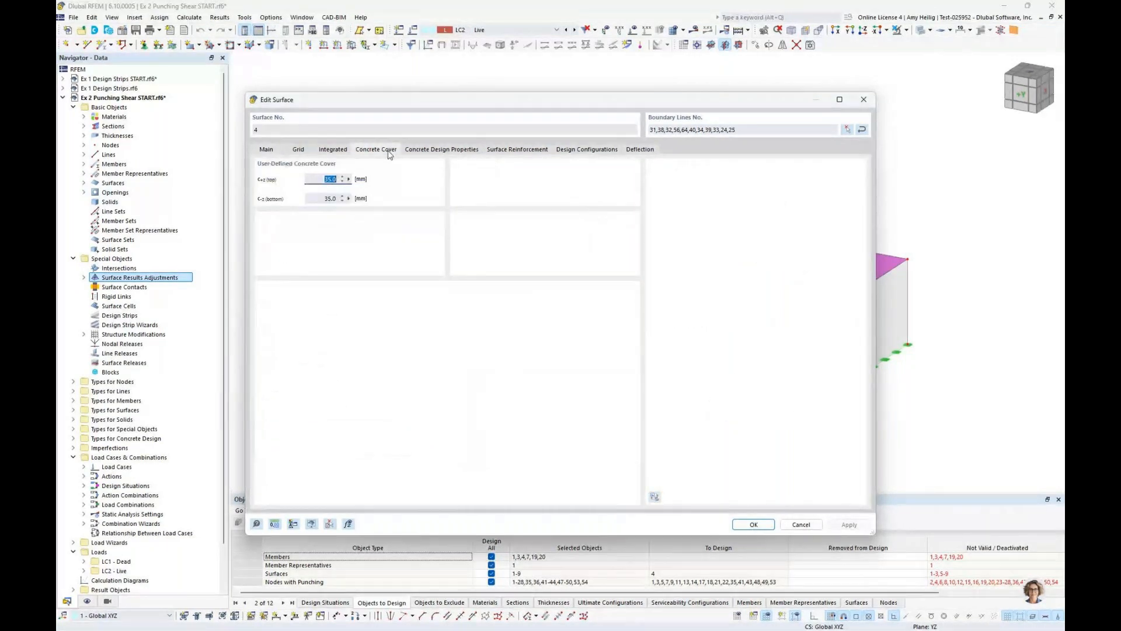
left_click_drag(437, 102, 490, 125)
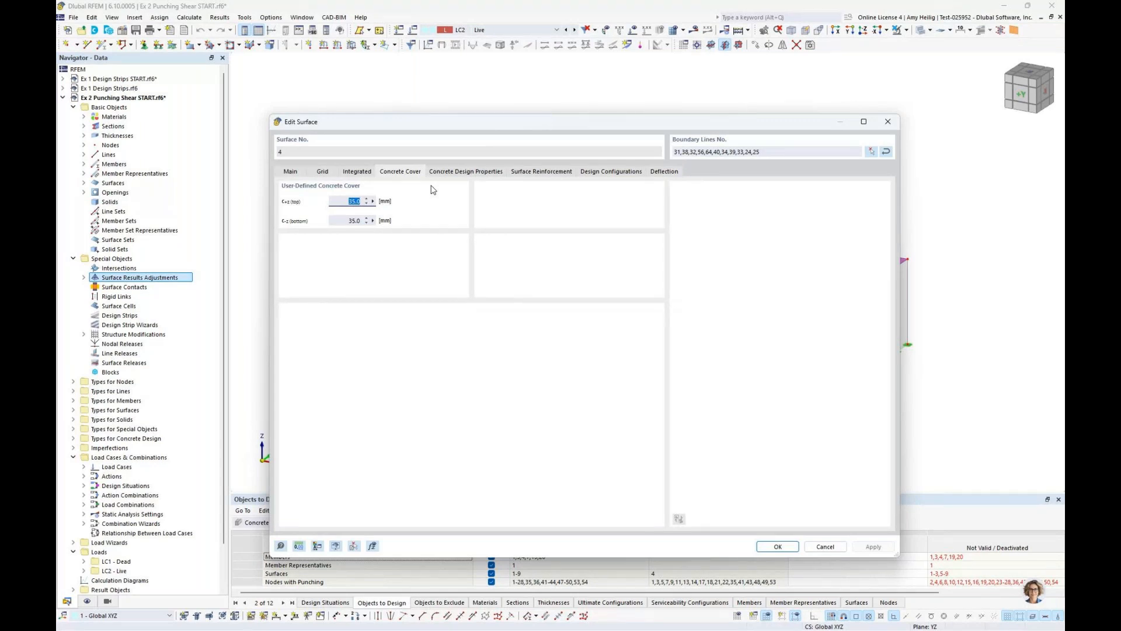
left_click(349, 201)
Inspect the slab's assigned surface reinforcement and the available reinforcement types, leaving the reinforcement and surface unchanged
left_click(537, 171)
left_click(659, 218)
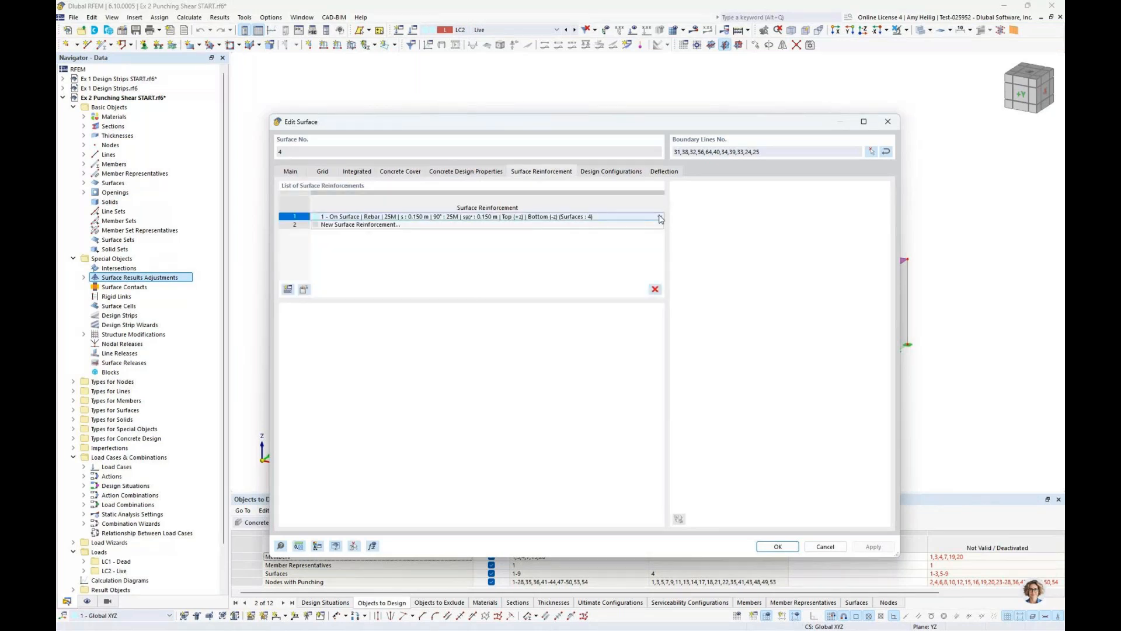
left_click(660, 217)
left_click(555, 231)
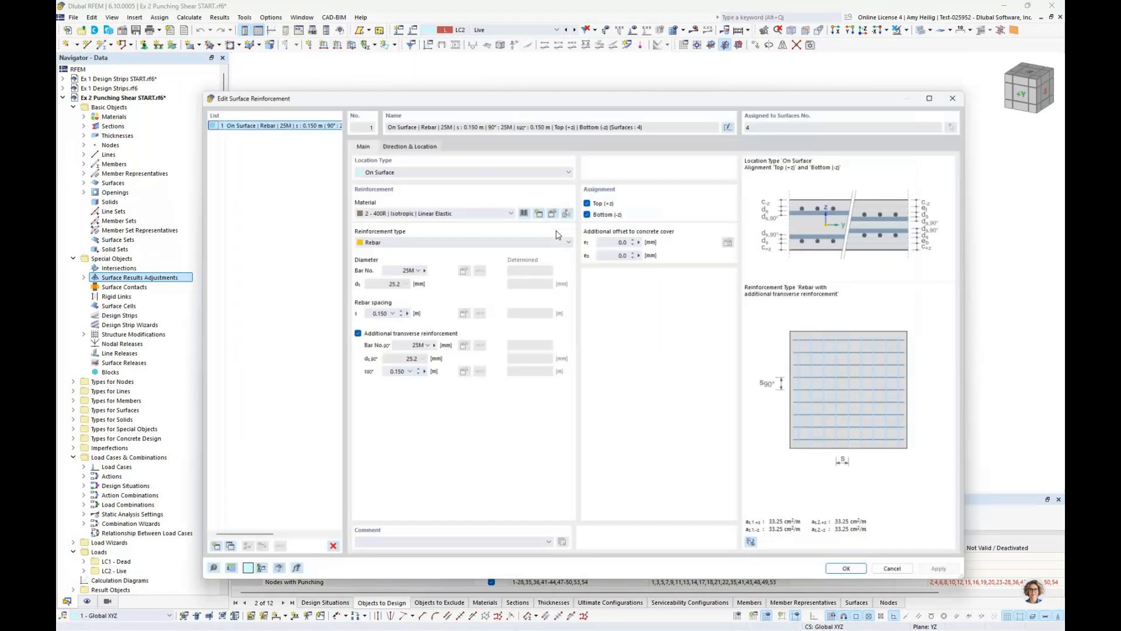
left_click_drag(592, 94, 562, 82)
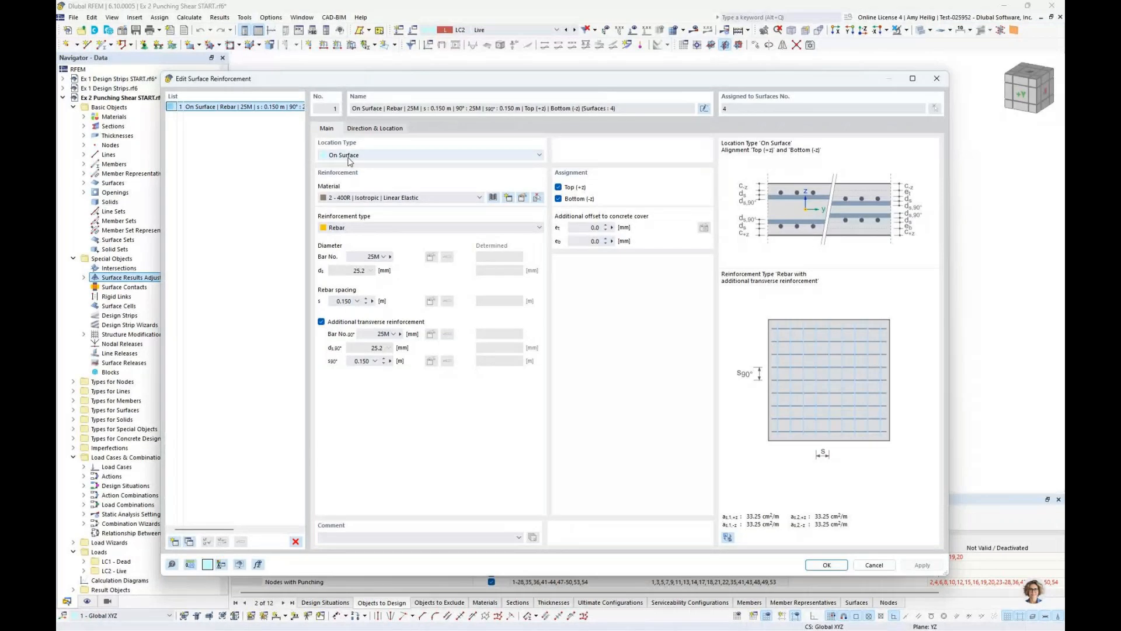
left_click(343, 227)
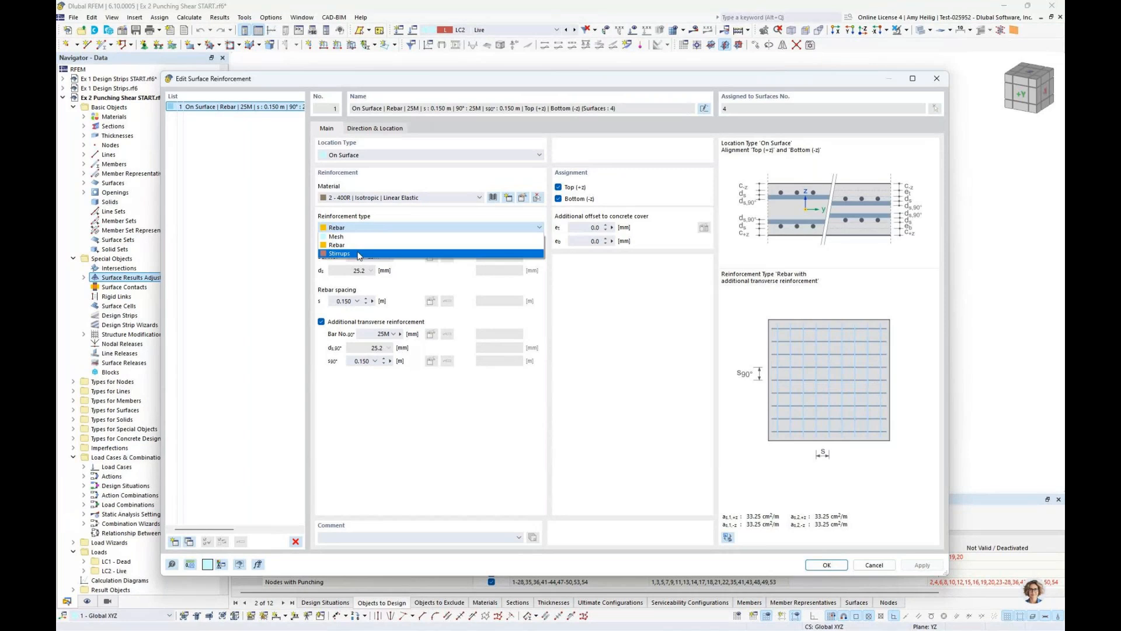
left_click(622, 345)
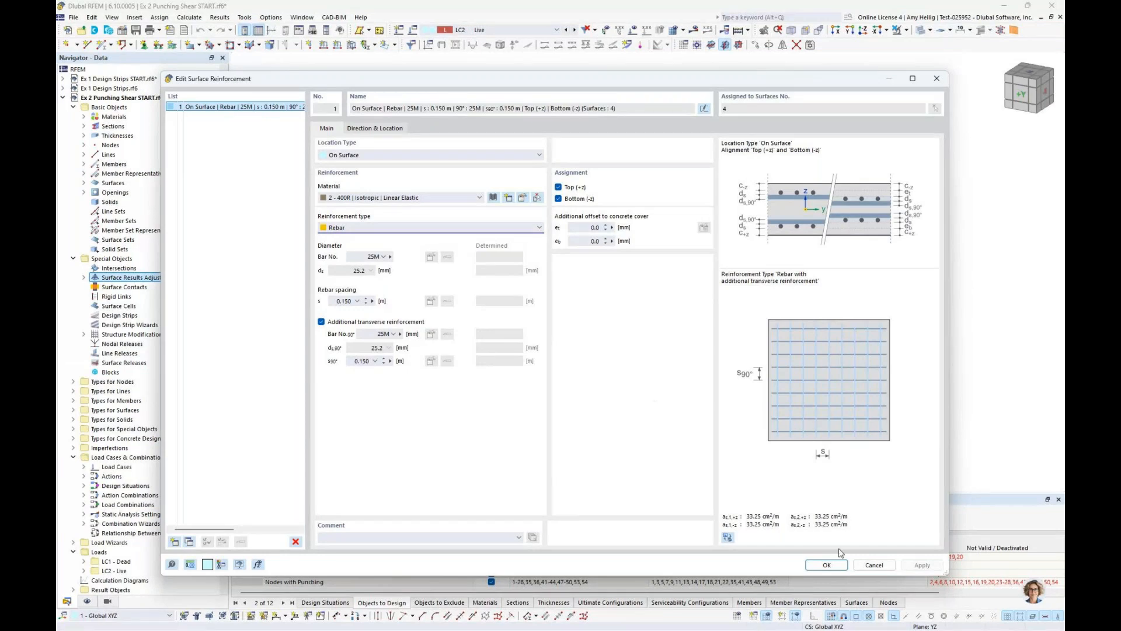
left_click(870, 565)
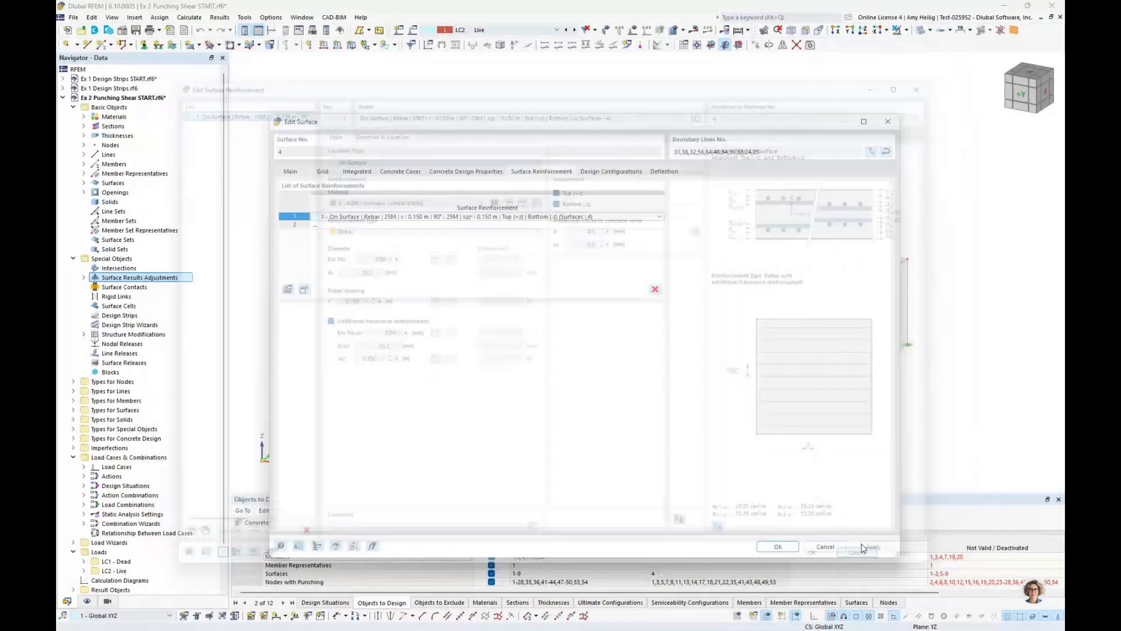
left_click(830, 545)
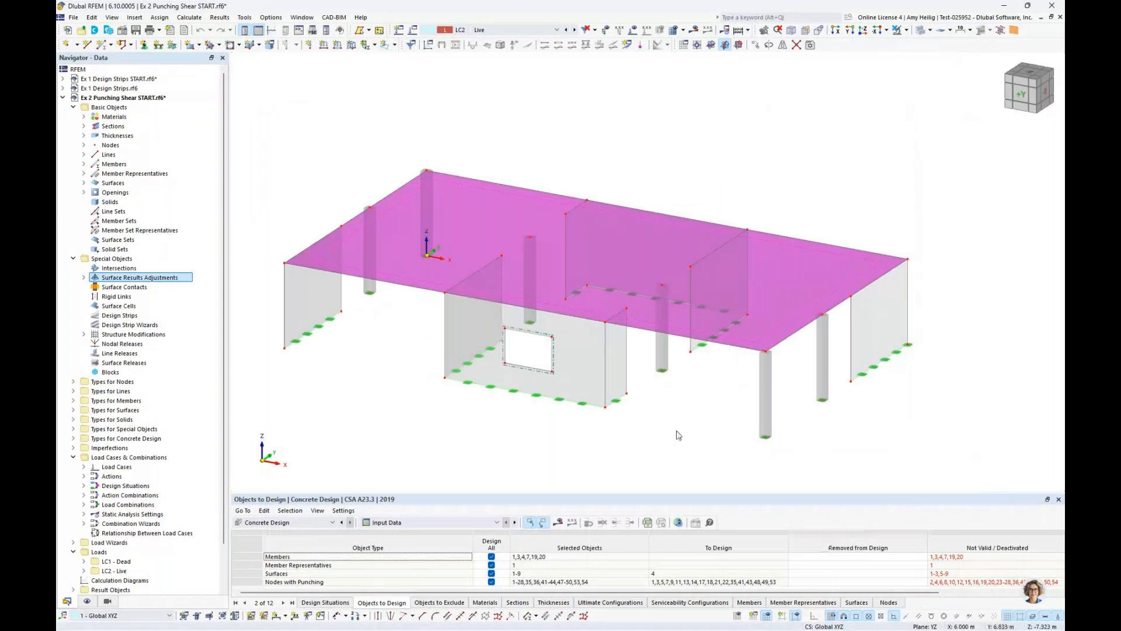
Select all nodes at slab level together with the slab and open the nodes' shared properties
left_click(675, 400)
middle_click_drag(676, 397, 742, 374, "ctrl")
left_click_drag(295, 250, 895, 292)
middle_click_drag(895, 292, 813, 209, "ctrl")
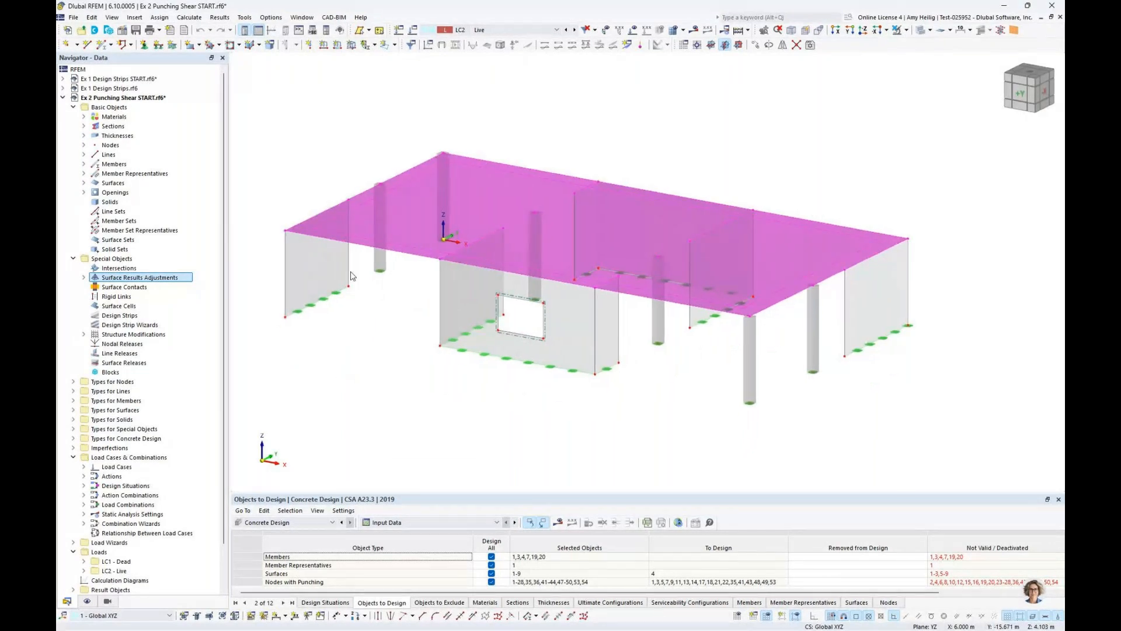
mouse_move(286, 231)
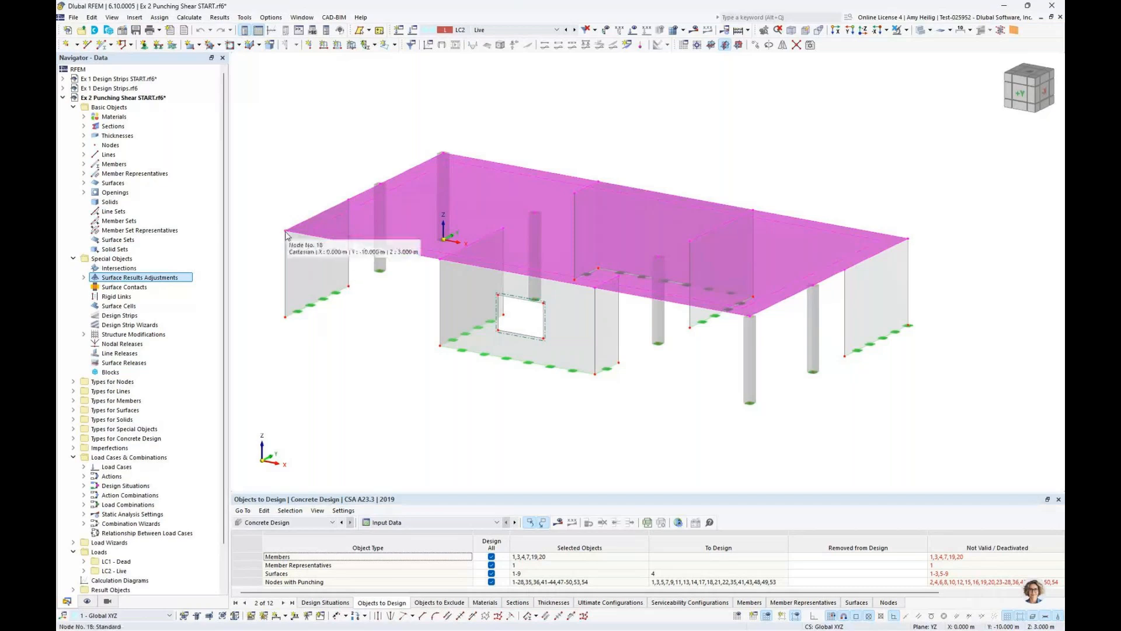
double_click(286, 231)
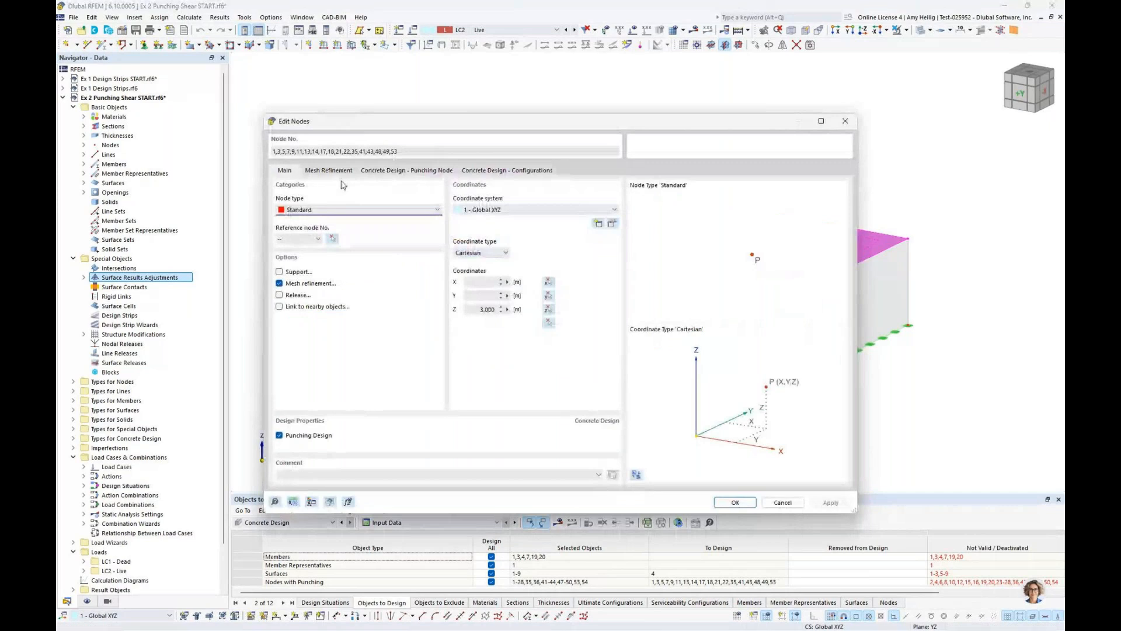
Review the selected nodes' punching design settings, including the punching reinforcement and ultimate configuration assignments
left_click_drag(368, 126, 390, 333)
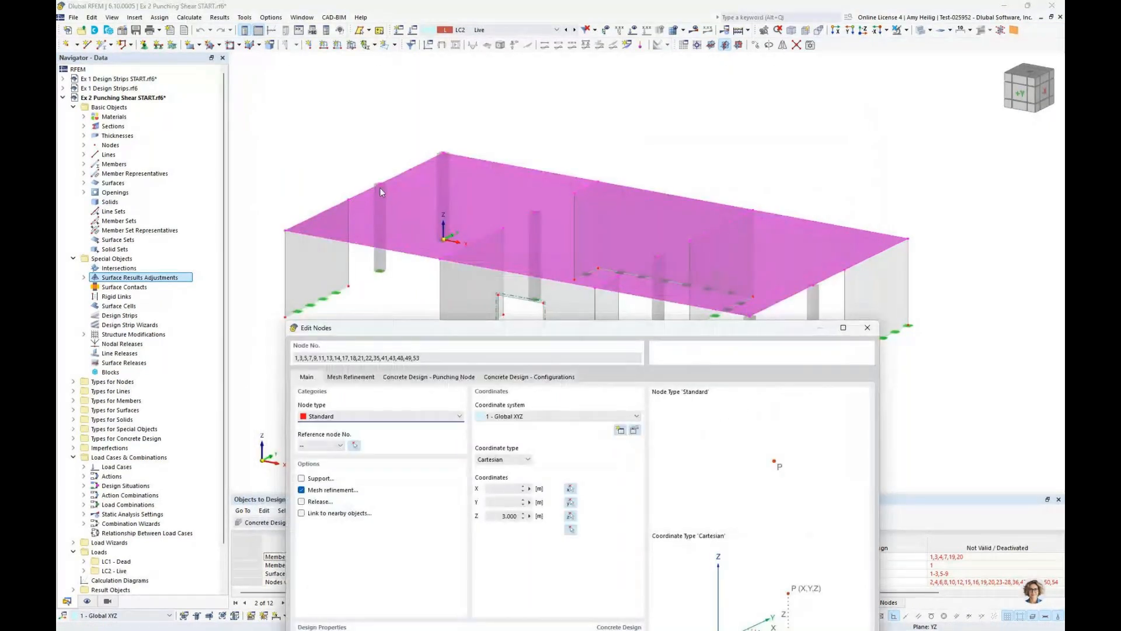
left_click_drag(501, 328, 513, 138)
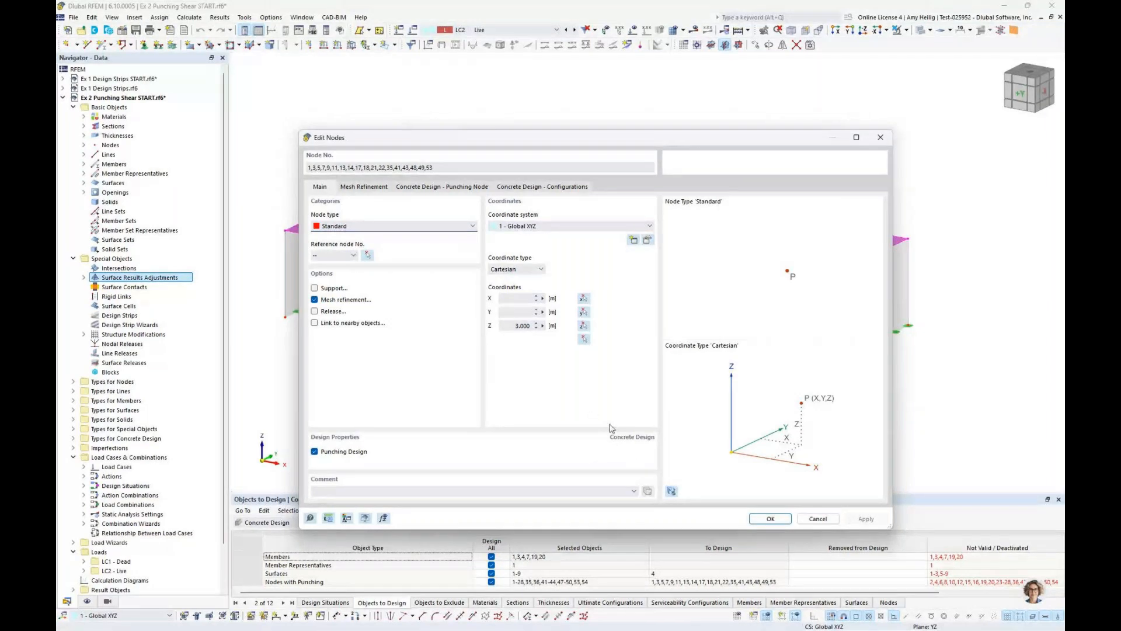
left_click(455, 188)
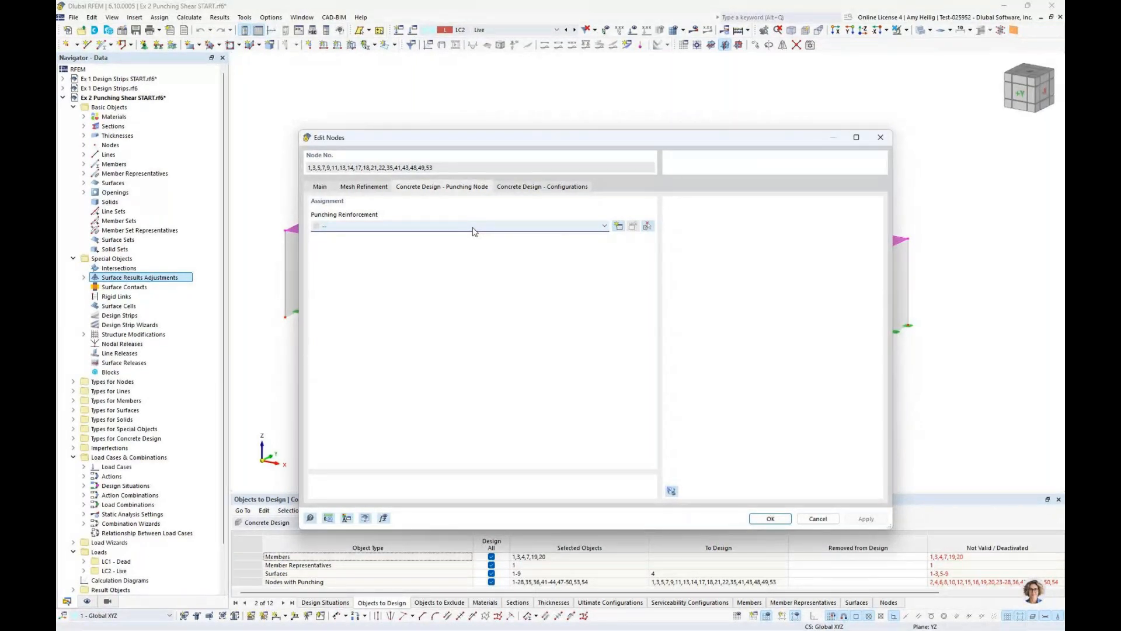
key("ctrl+Tab")
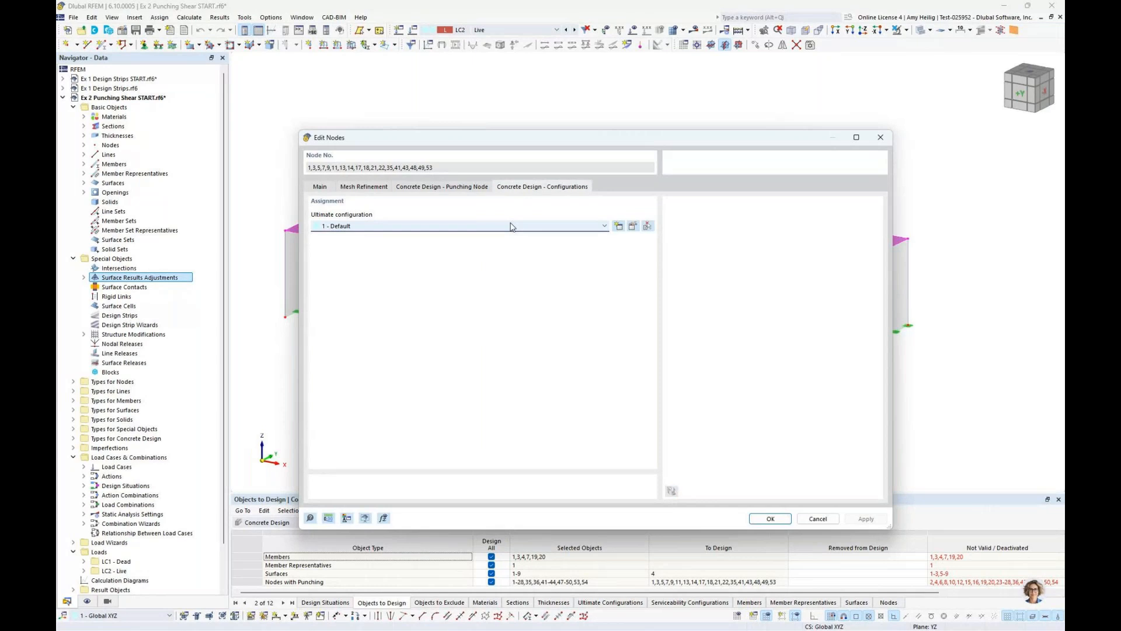
Open the Default ultimate configuration assigned to the selected nodes and review its punching design parameters
left_click(634, 227)
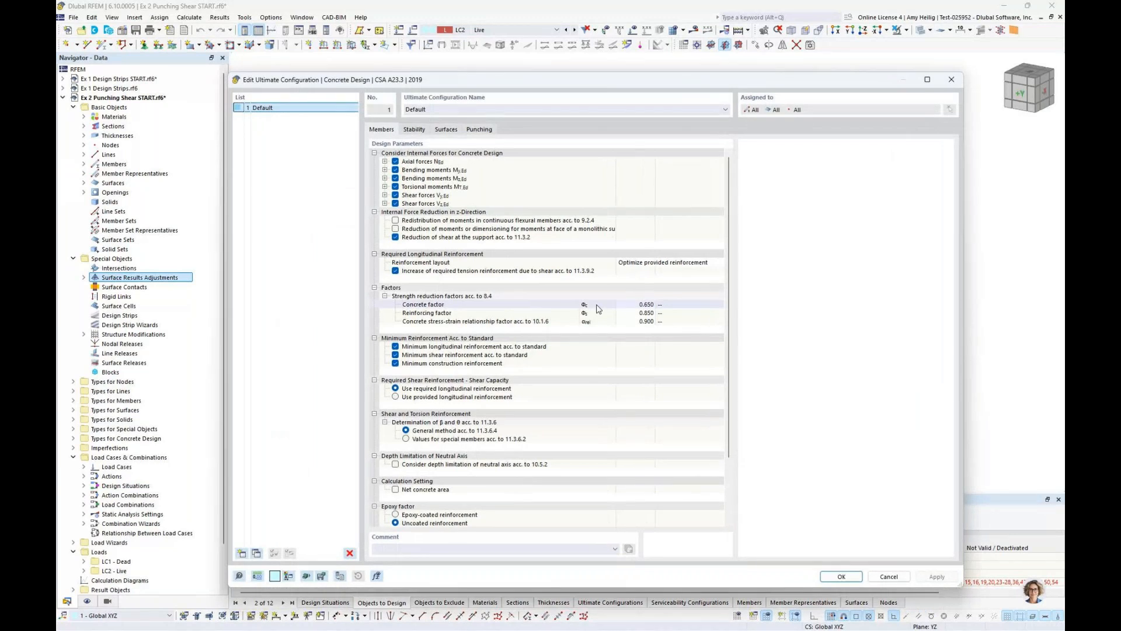
left_click(479, 129)
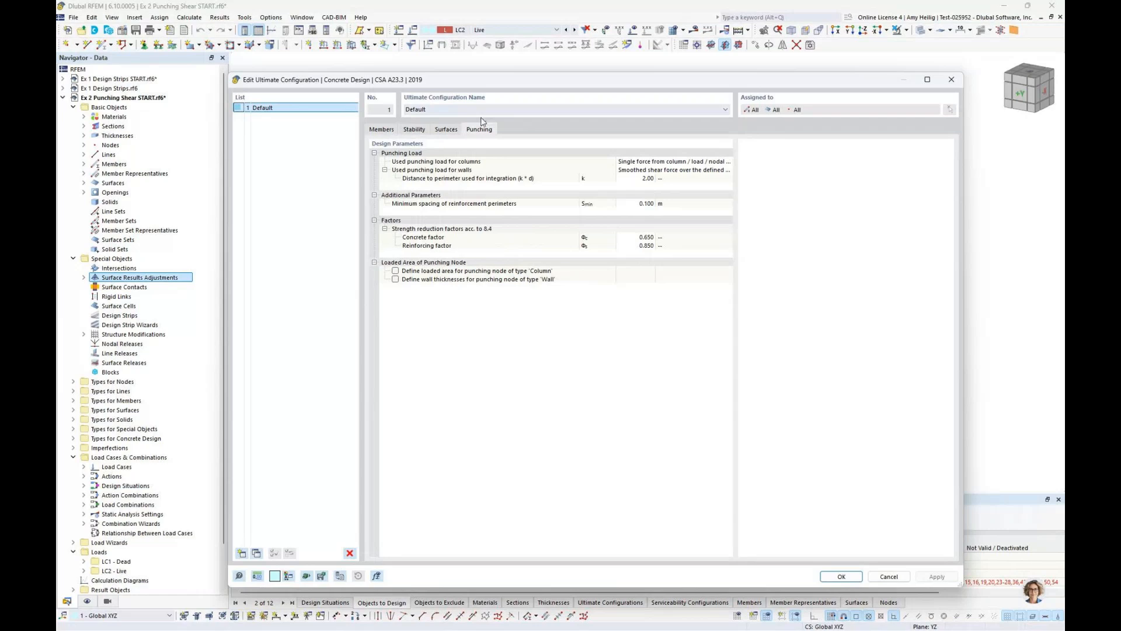
left_click_drag(518, 82, 463, 64)
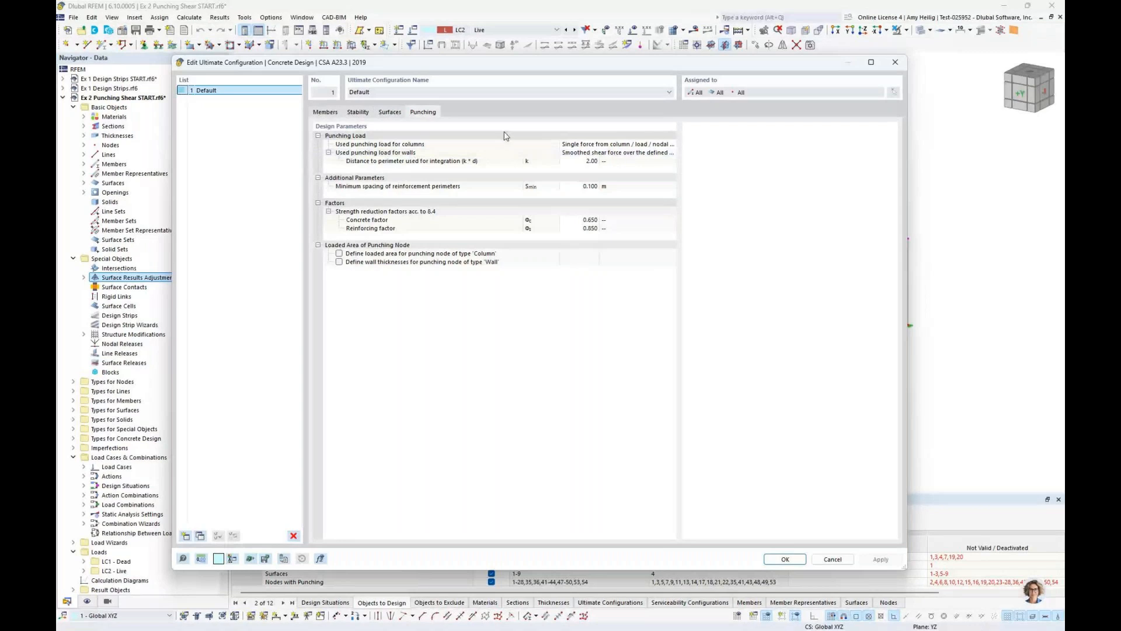
Try the smoothed shear force over the defined perimeter as the columns' punching load and revert to the single force from column/load/nodal support
left_click(609, 144)
left_click(609, 144)
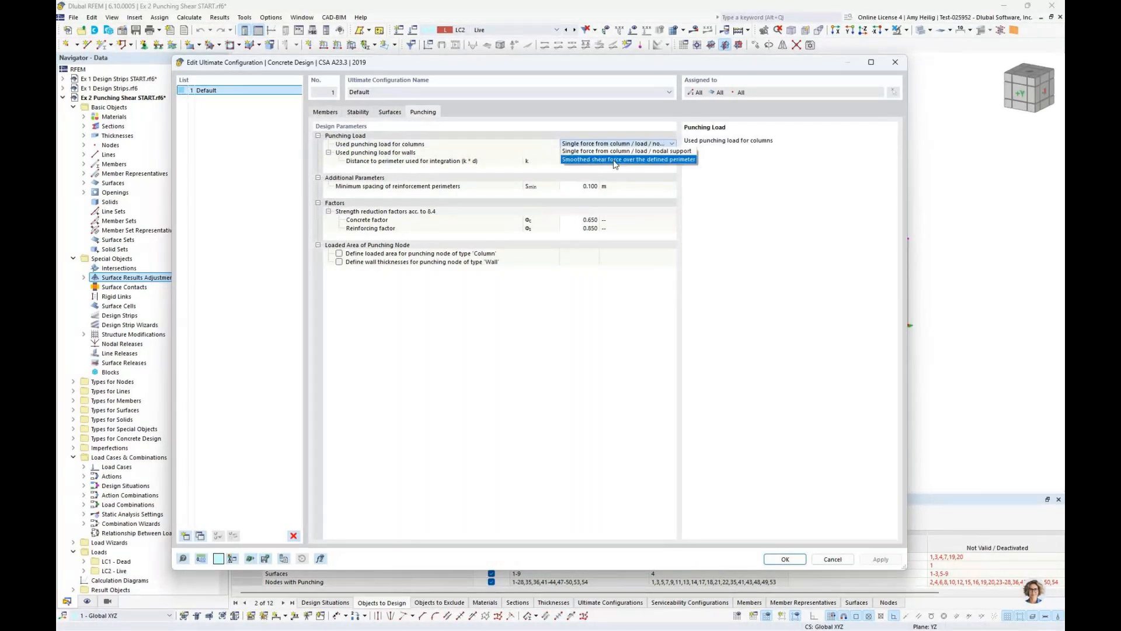
left_click(614, 159)
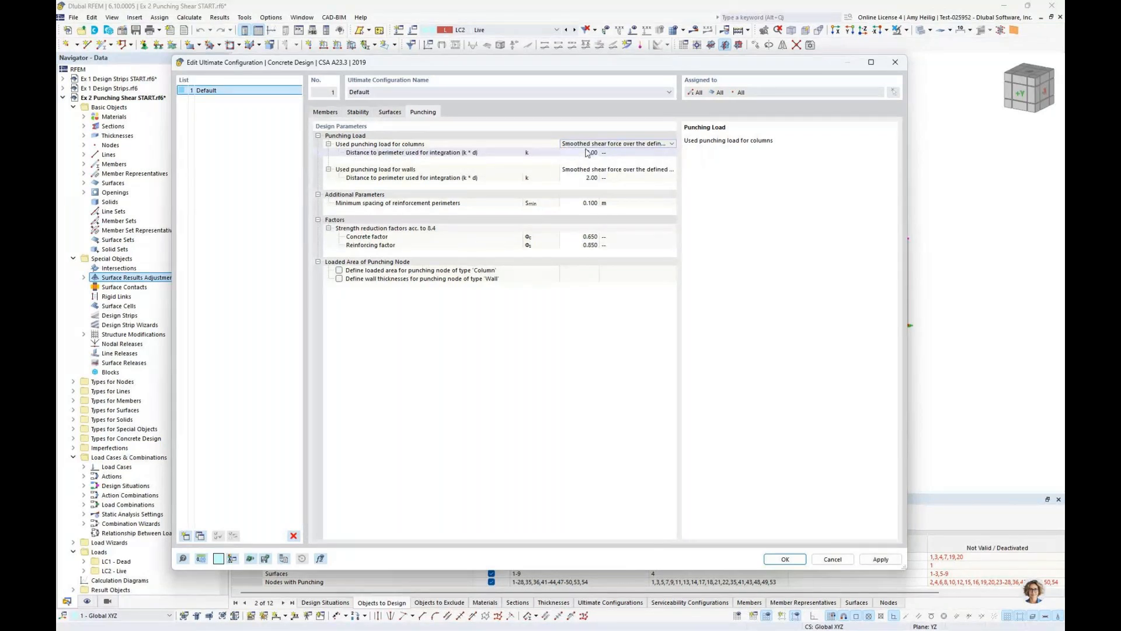
left_click(588, 144)
left_click(599, 151)
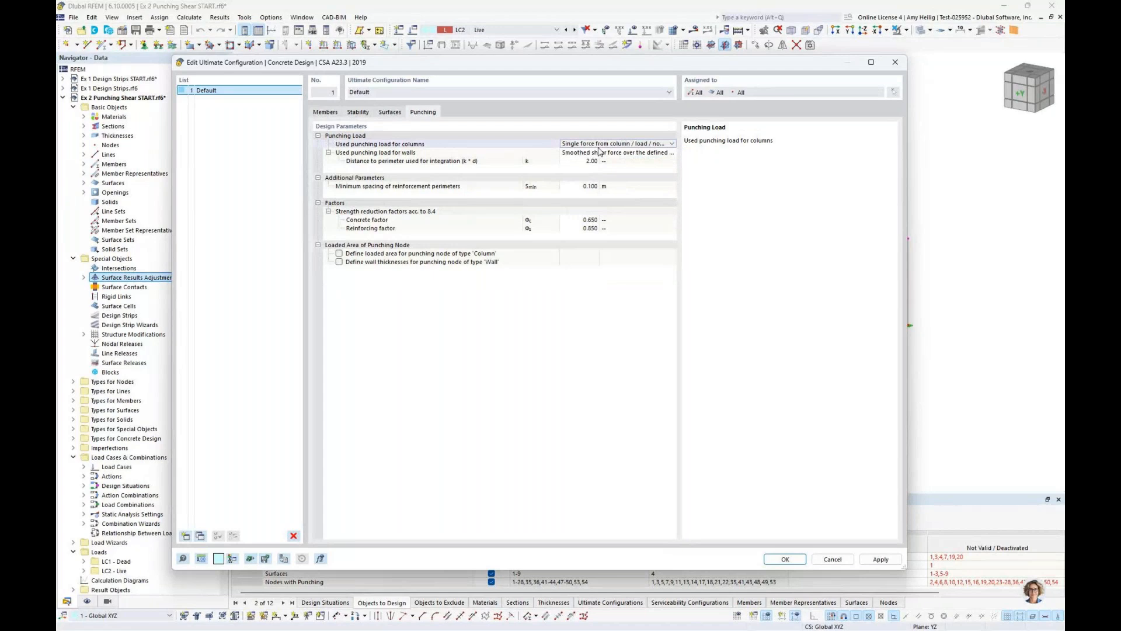
left_click(597, 157)
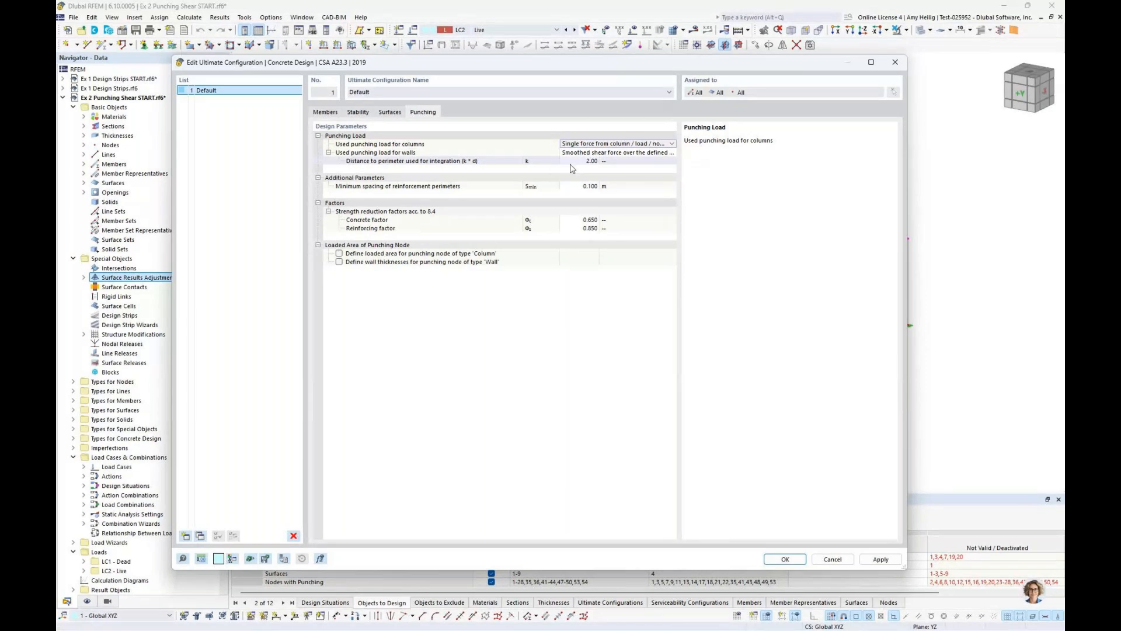
Try the user-defined loaded area for column nodes and wall thicknesses for wall nodes, deactivate both, and leave the configuration and node properties
left_click(410, 256)
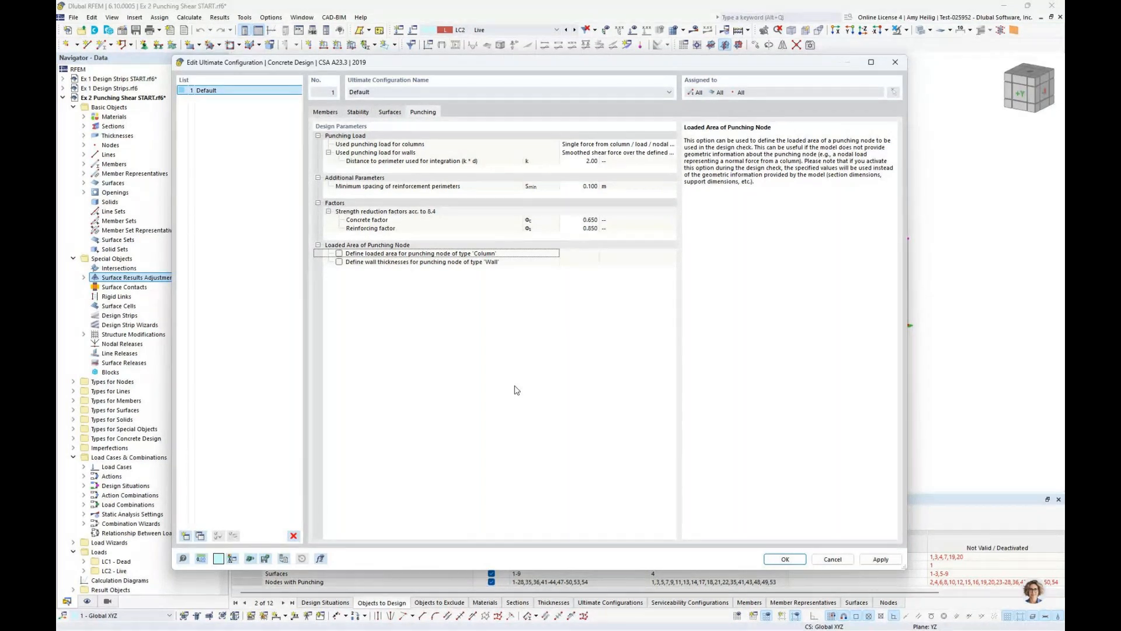
left_click(339, 254)
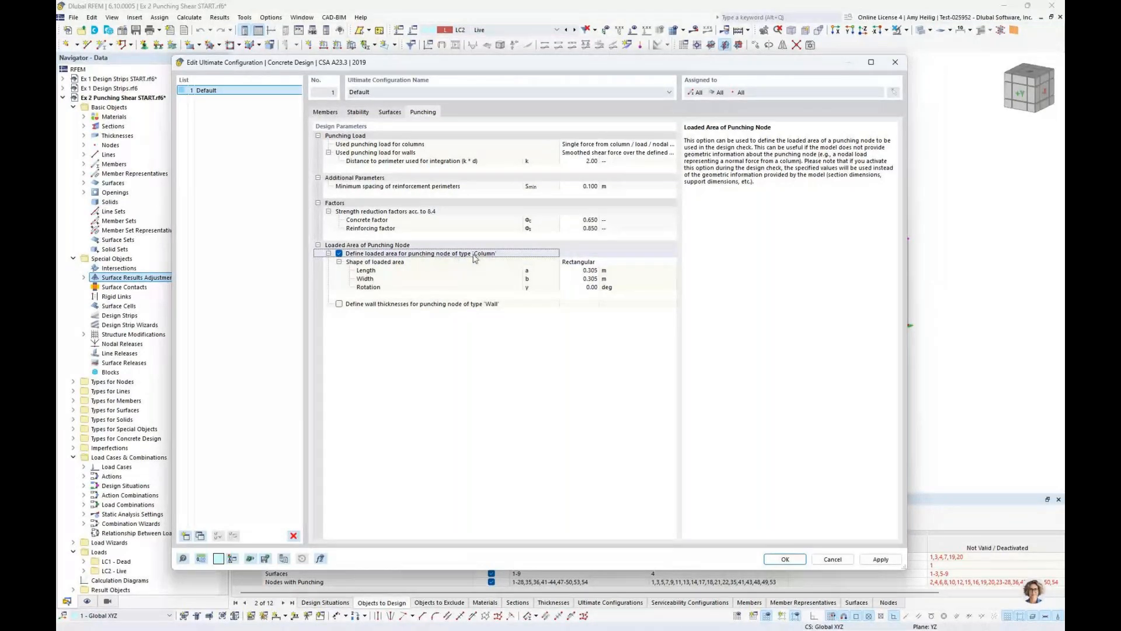
left_click(339, 305)
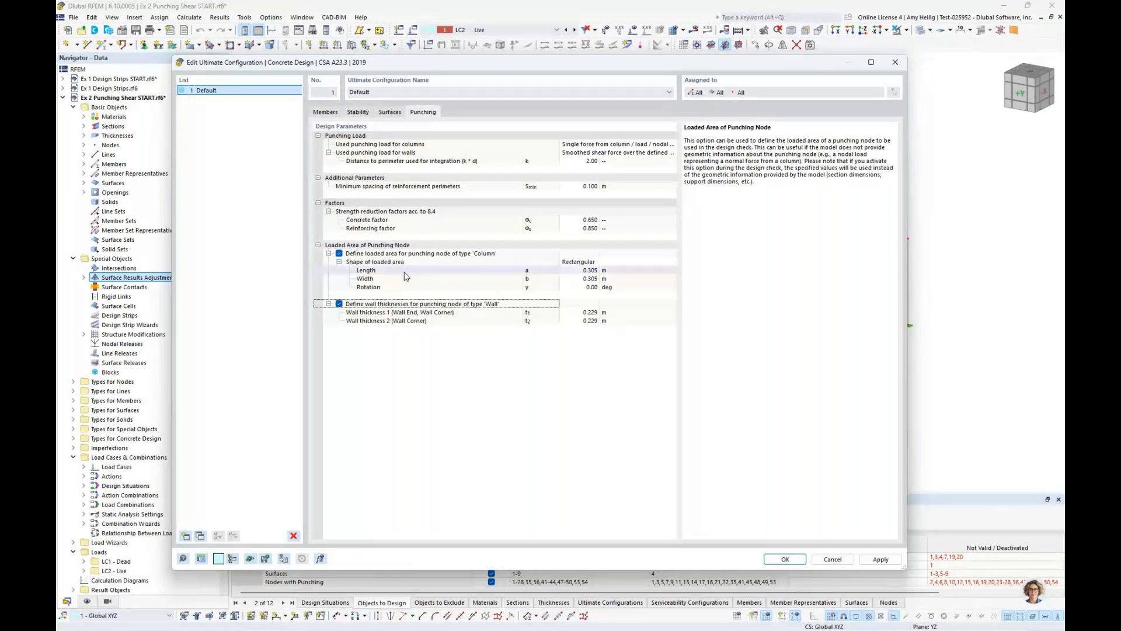
left_click(339, 254)
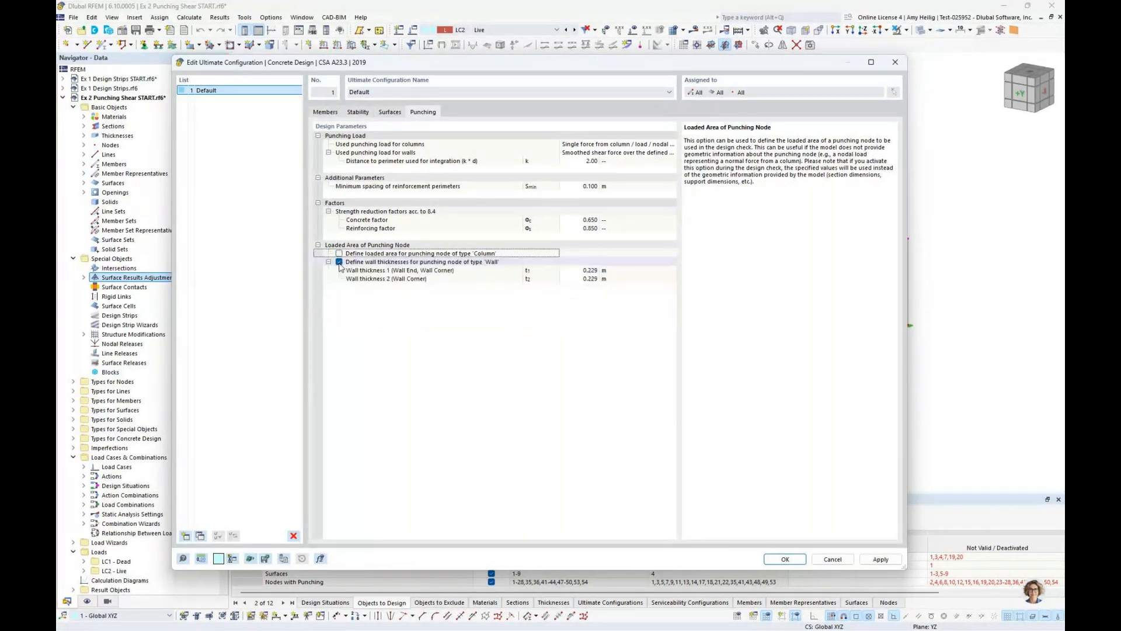
left_click(339, 262)
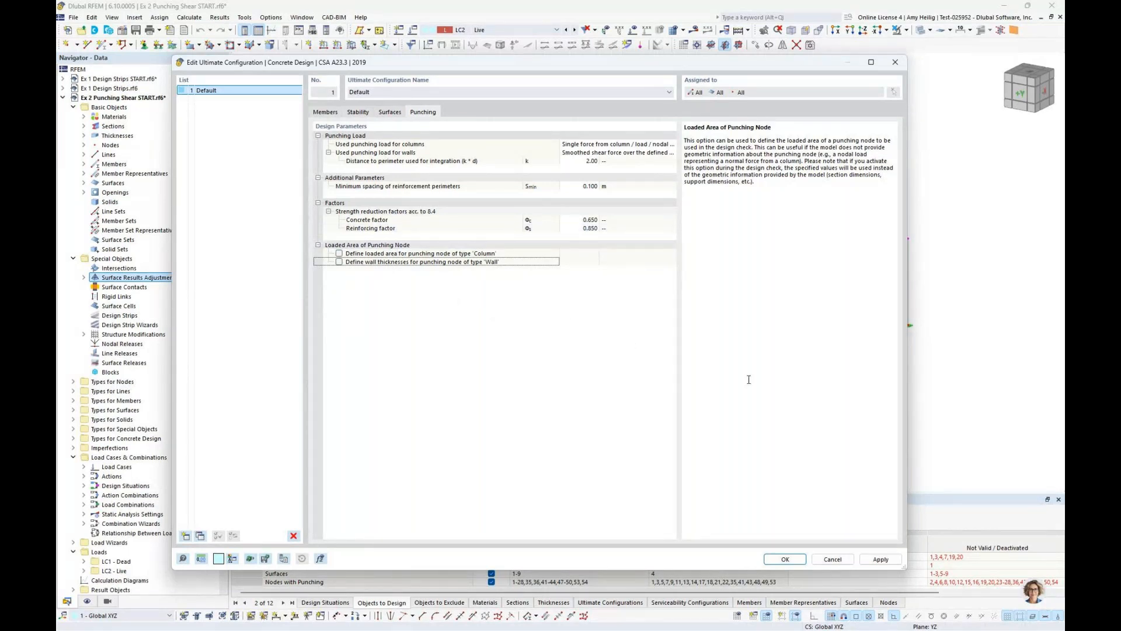
left_click(832, 560)
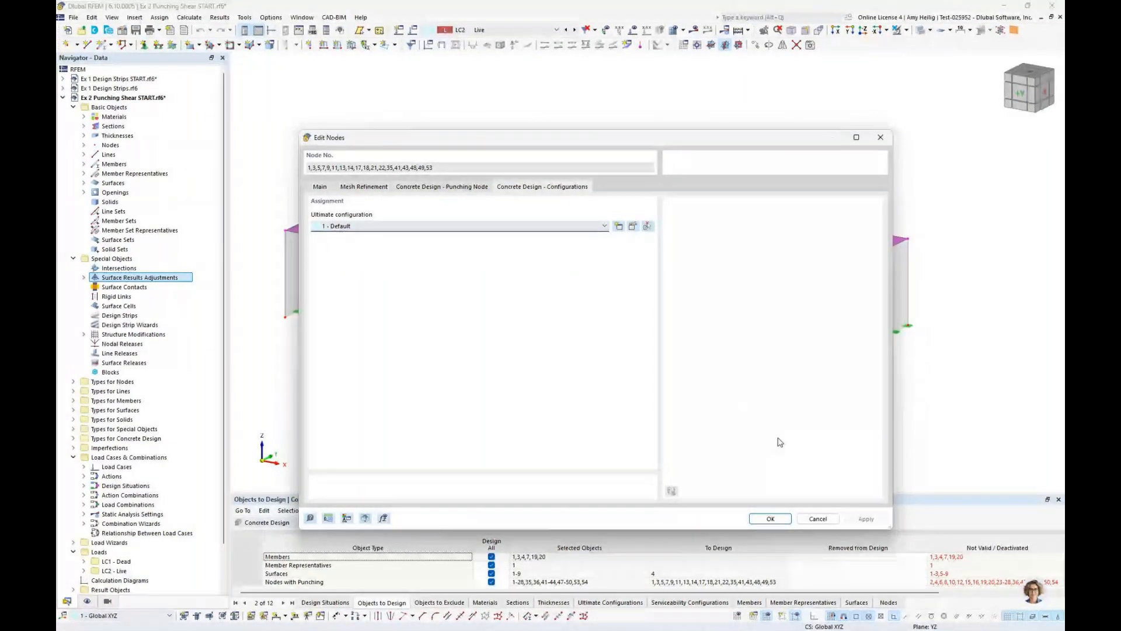
left_click(771, 519)
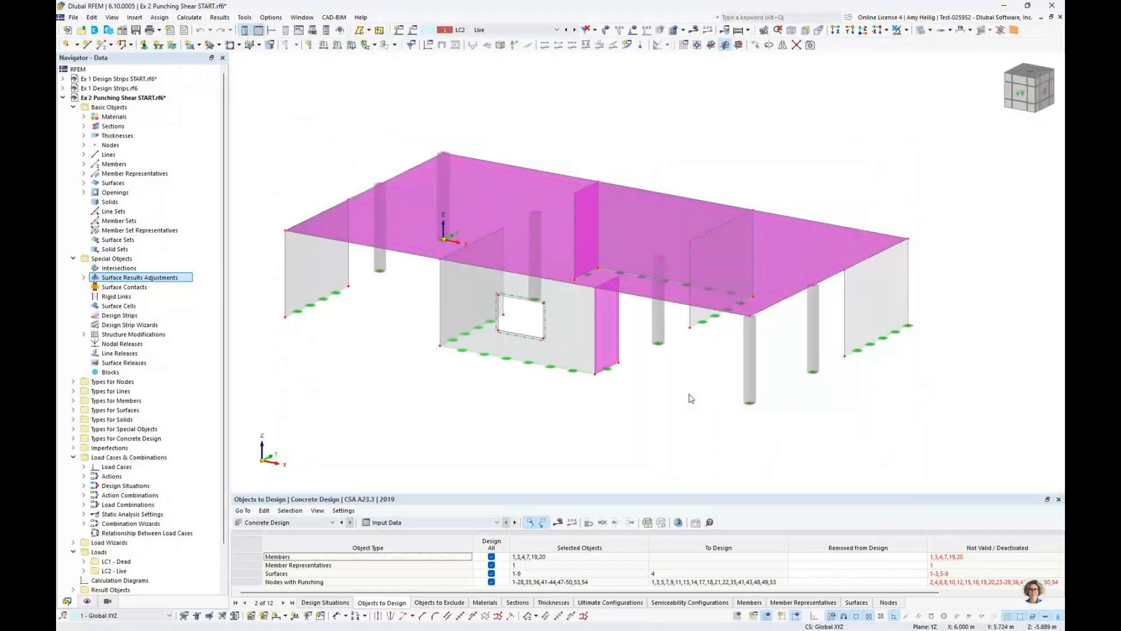
Review the design situations set for concrete design and return to the objects to design
left_click_drag(639, 492, 637, 402)
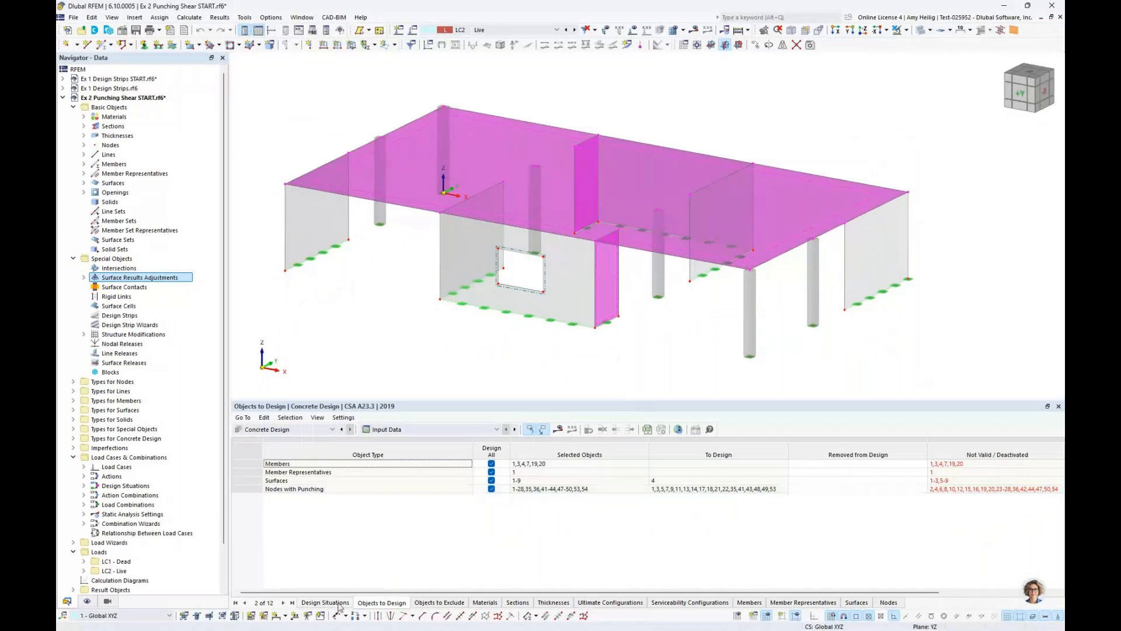
left_click(337, 604)
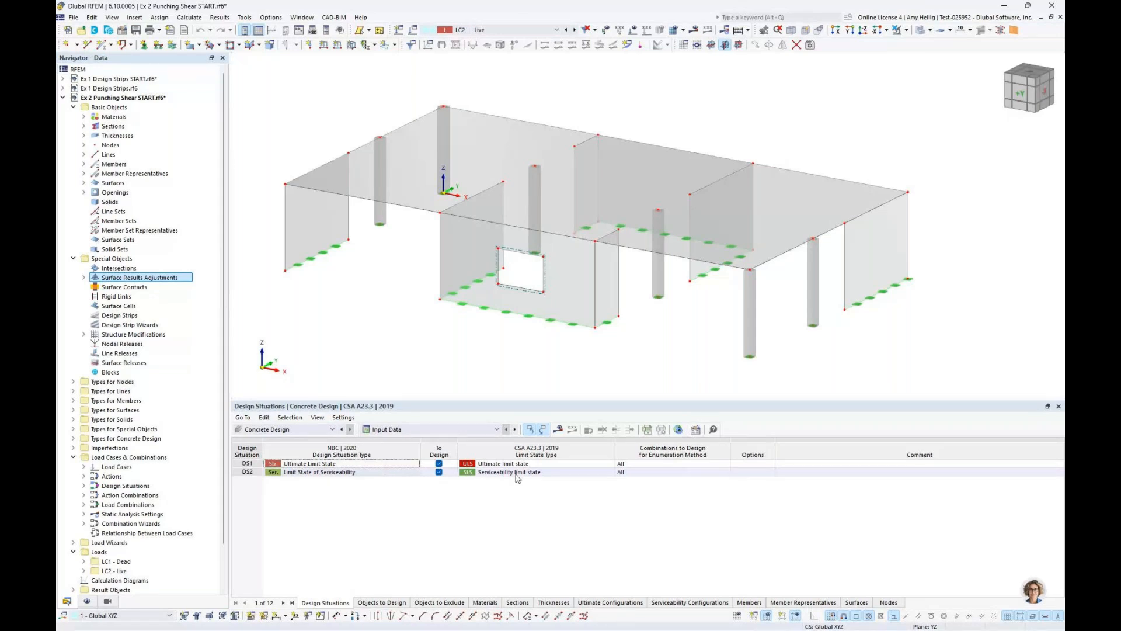
left_click(388, 602)
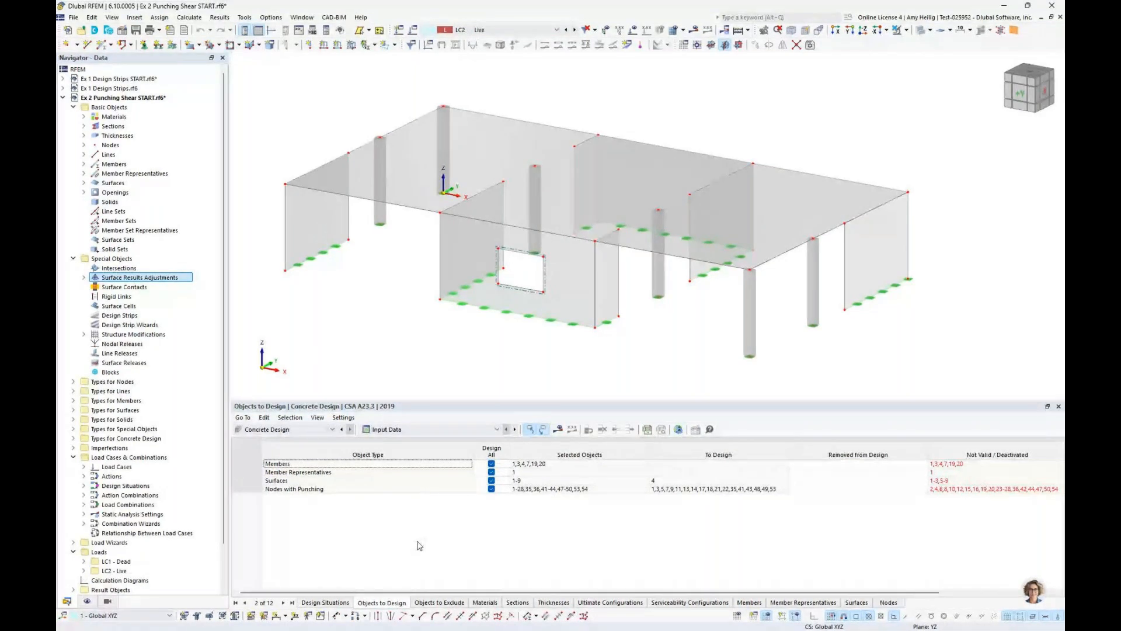
Exclude all members and member representatives from the concrete design and limit the surfaces to design to slab surface 4
left_click(491, 464)
left_click(492, 472)
left_click(491, 473)
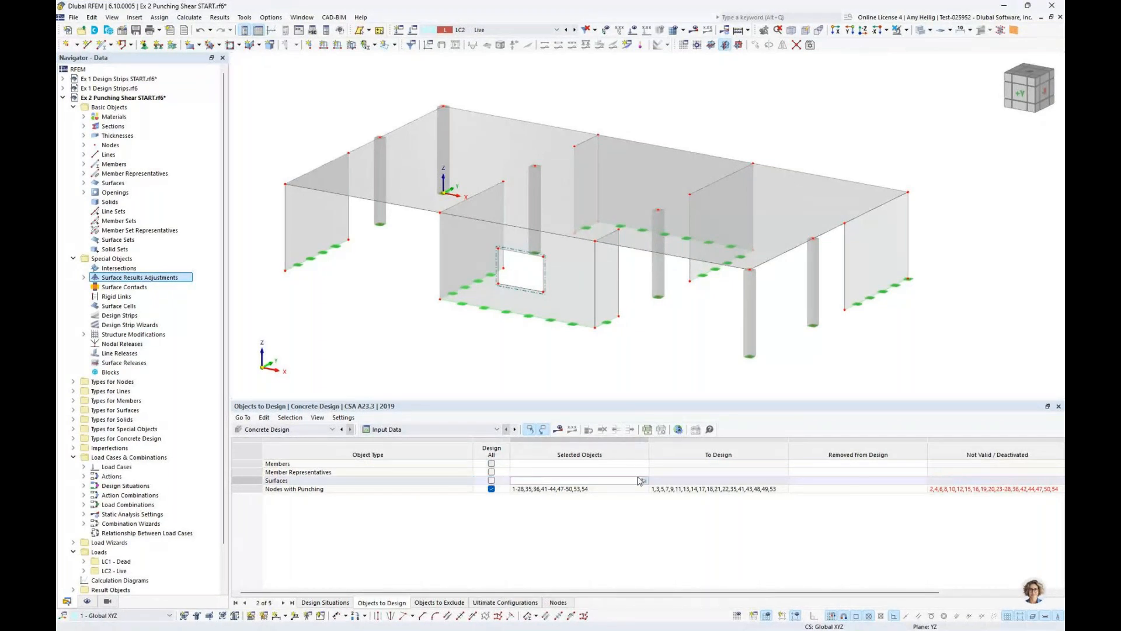
left_click(644, 482)
left_click(571, 201)
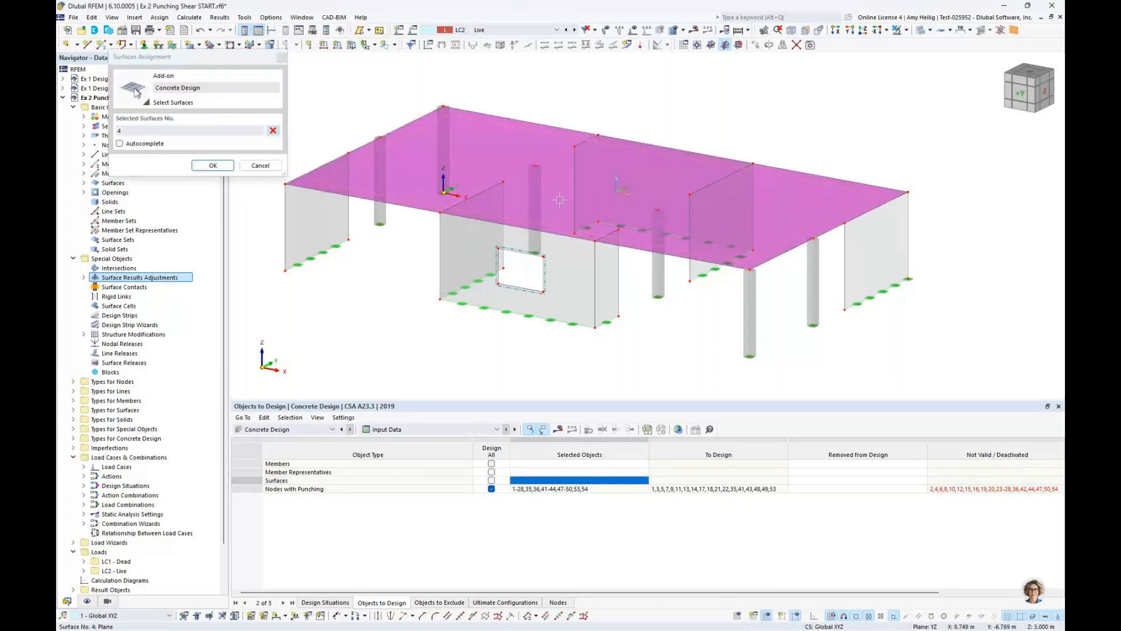
key("Return")
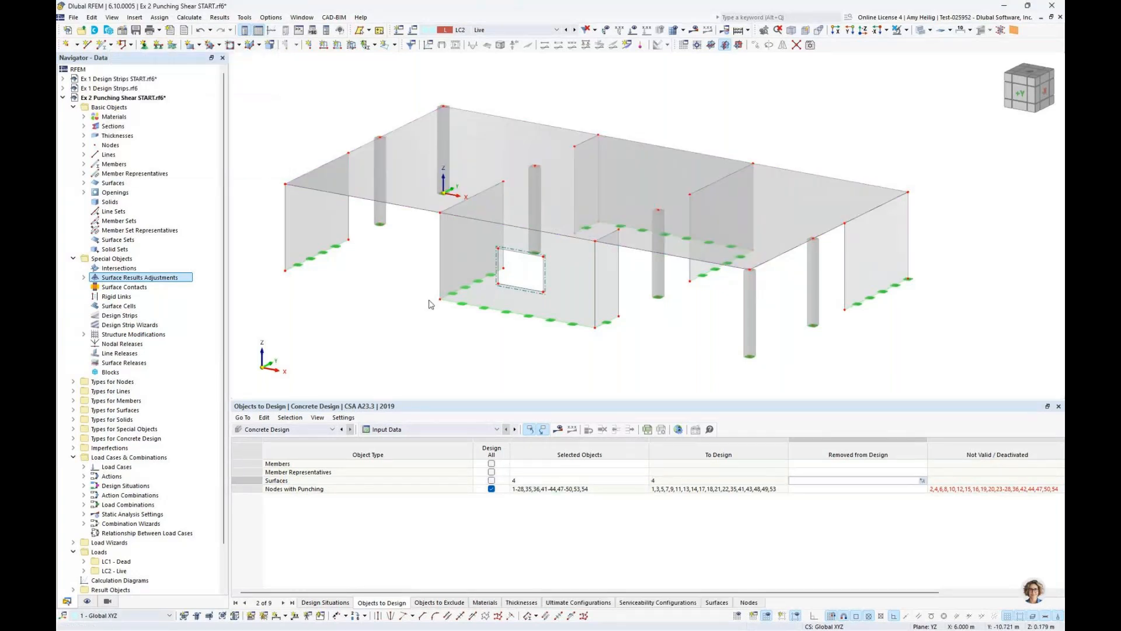
Replace the design of all punching nodes with a selection of only the nodes at slab level
left_click(491, 488)
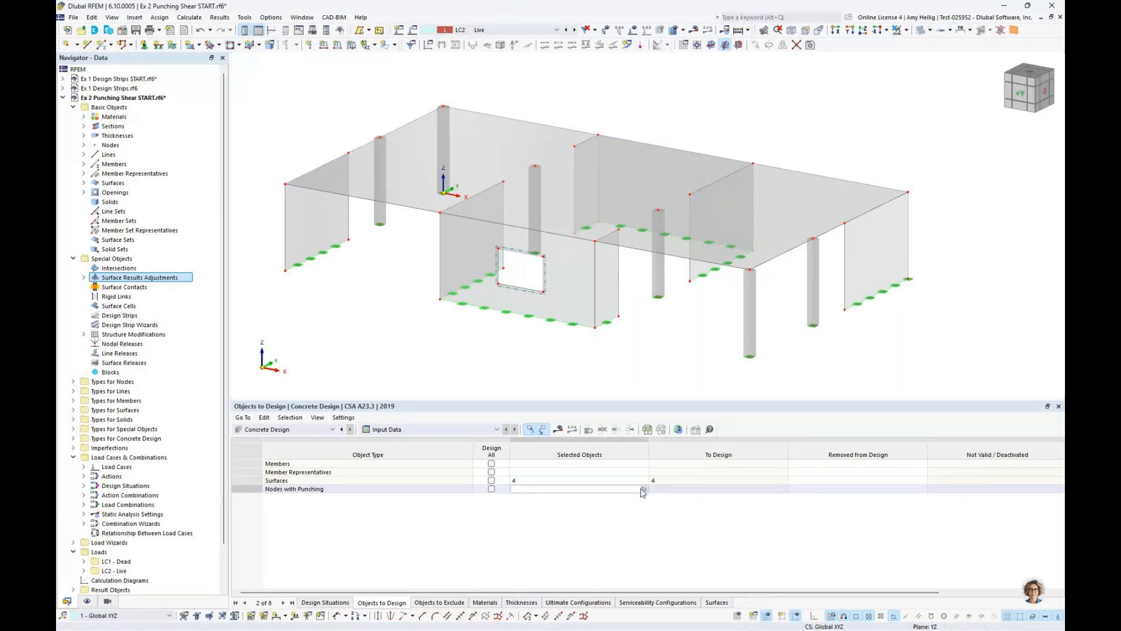
left_click(643, 490)
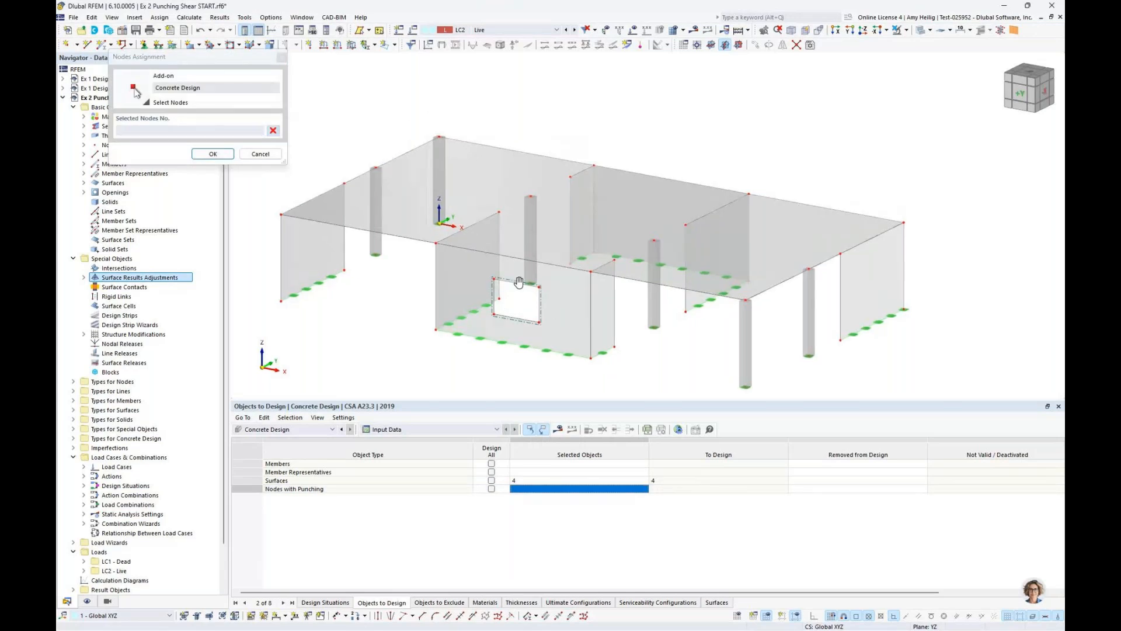
left_click_drag(326, 201, 876, 245)
left_click(213, 153)
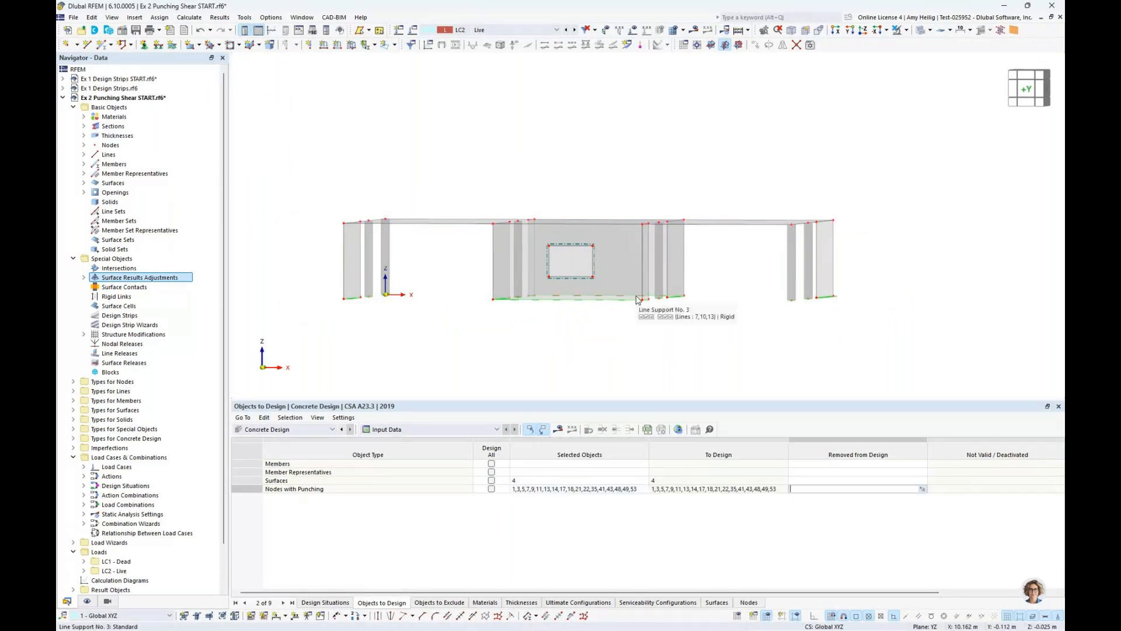
Calculate the concrete design and display the design ratios on surfaces with the model in an isometric view
left_click(557, 432)
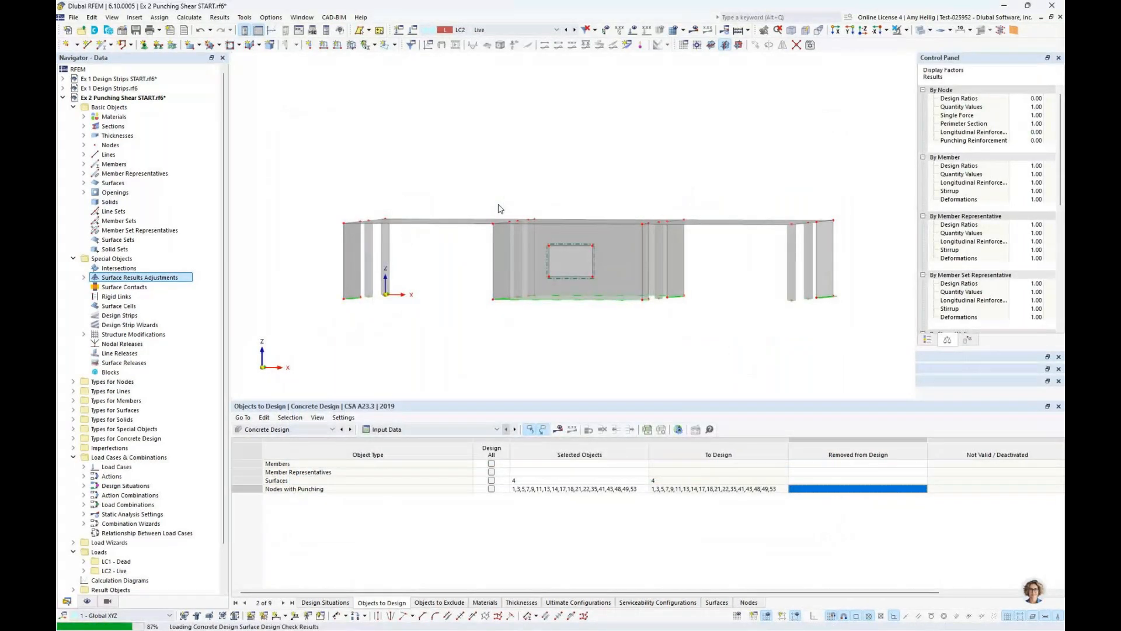
left_click(408, 428)
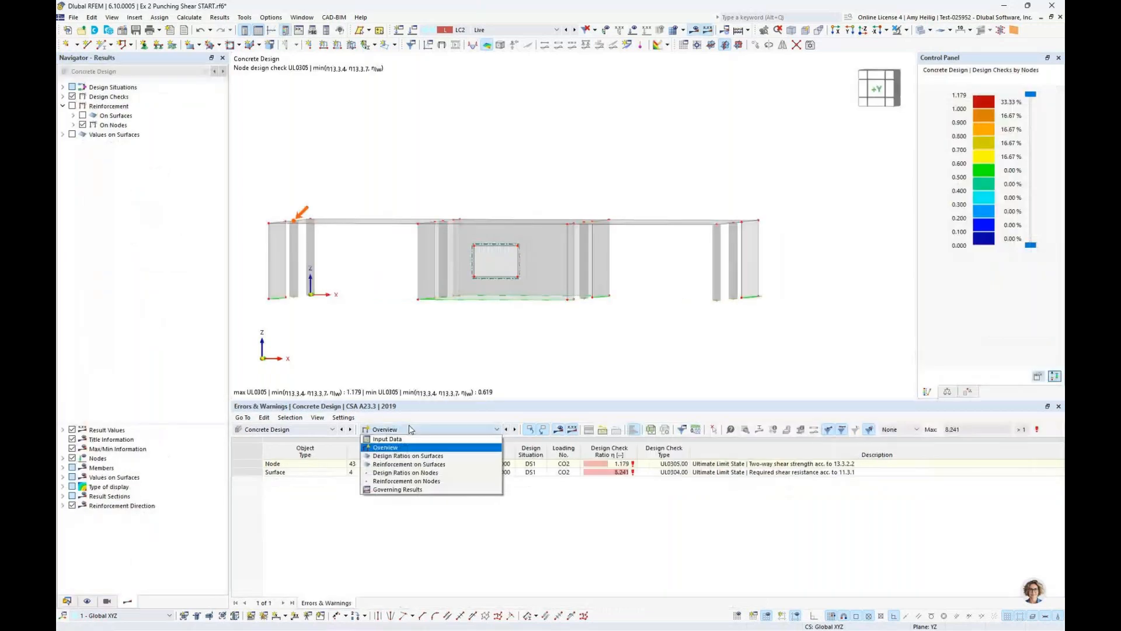
left_click(408, 457)
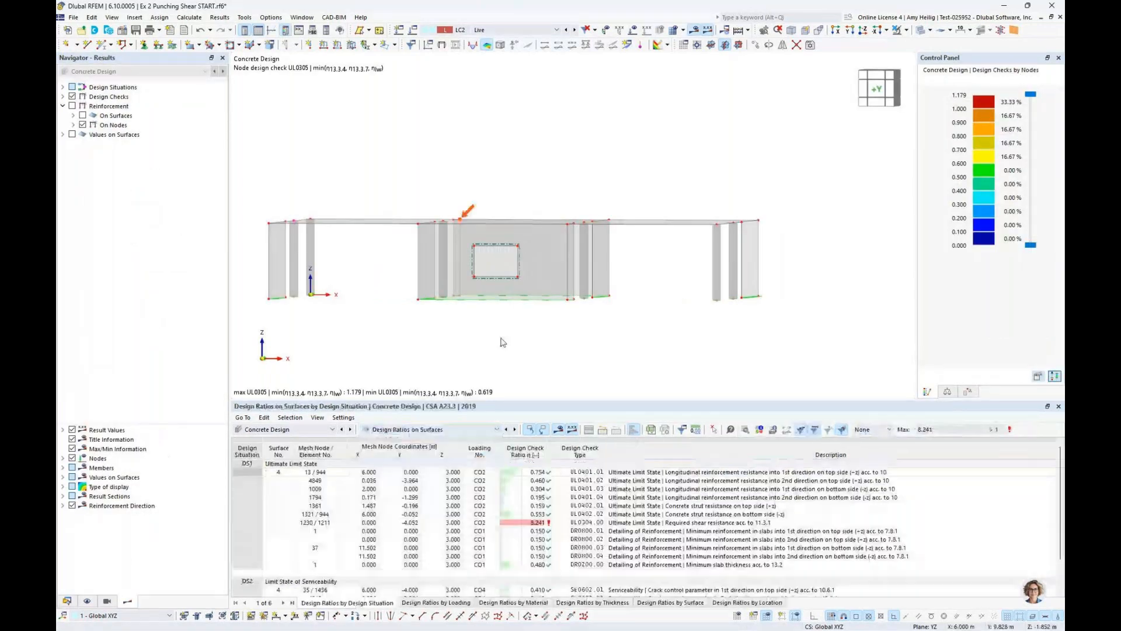
middle_click_drag(648, 228, 573, 209, "ctrl")
scroll(573, 209, "up", 2)
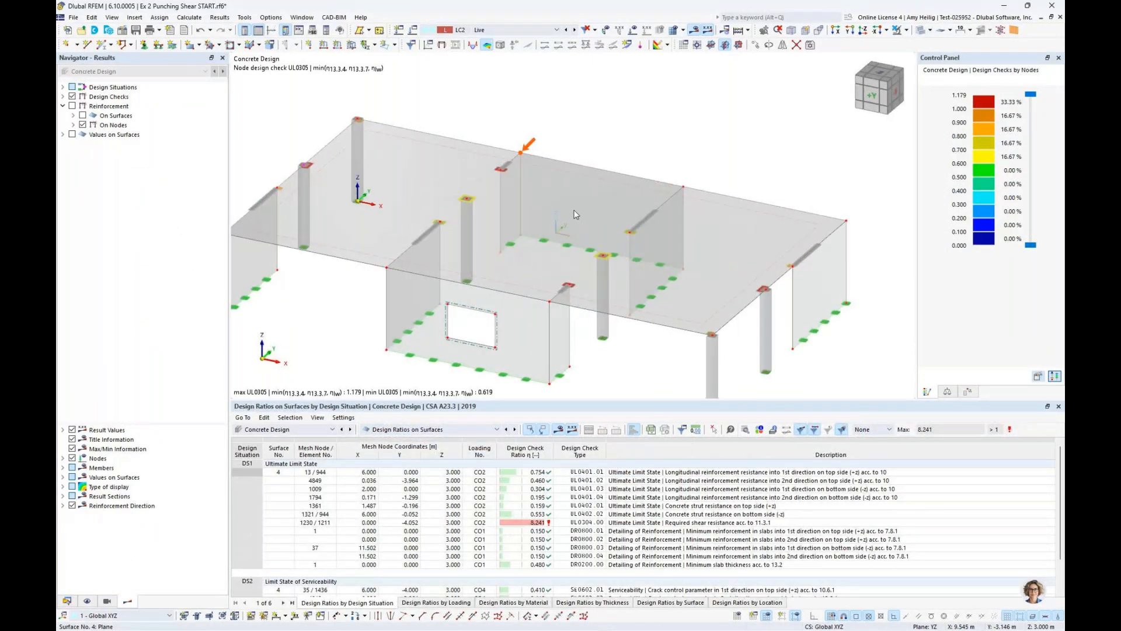
Hide the design checks and display the slab's required longitudinal reinforcement in direction 1 on the top (+z) side
left_click(72, 97)
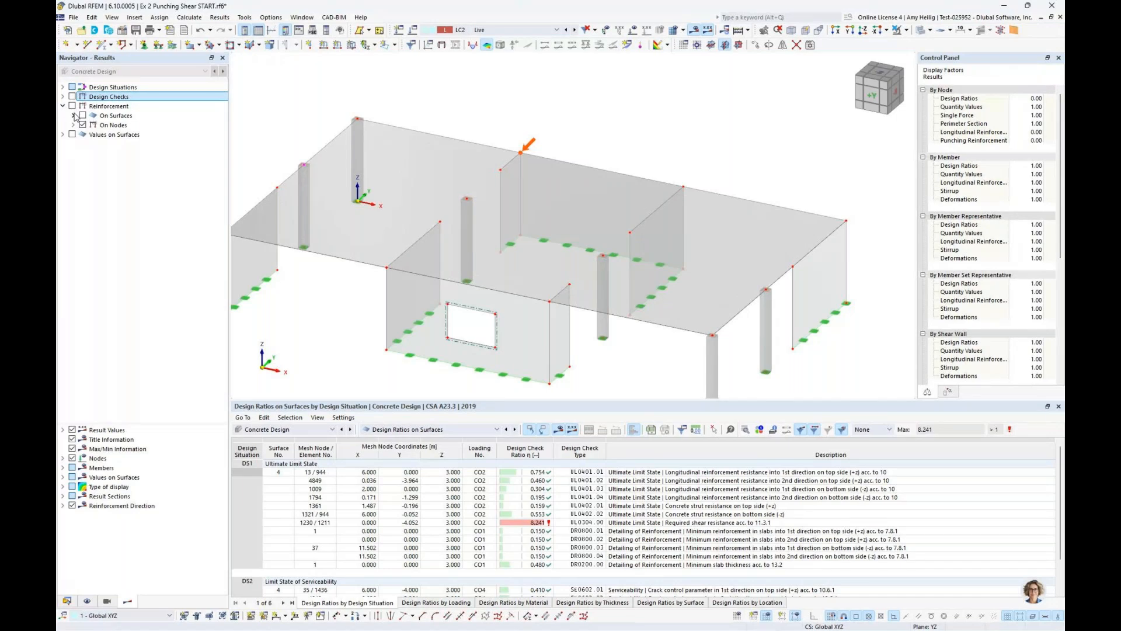
left_click(72, 105)
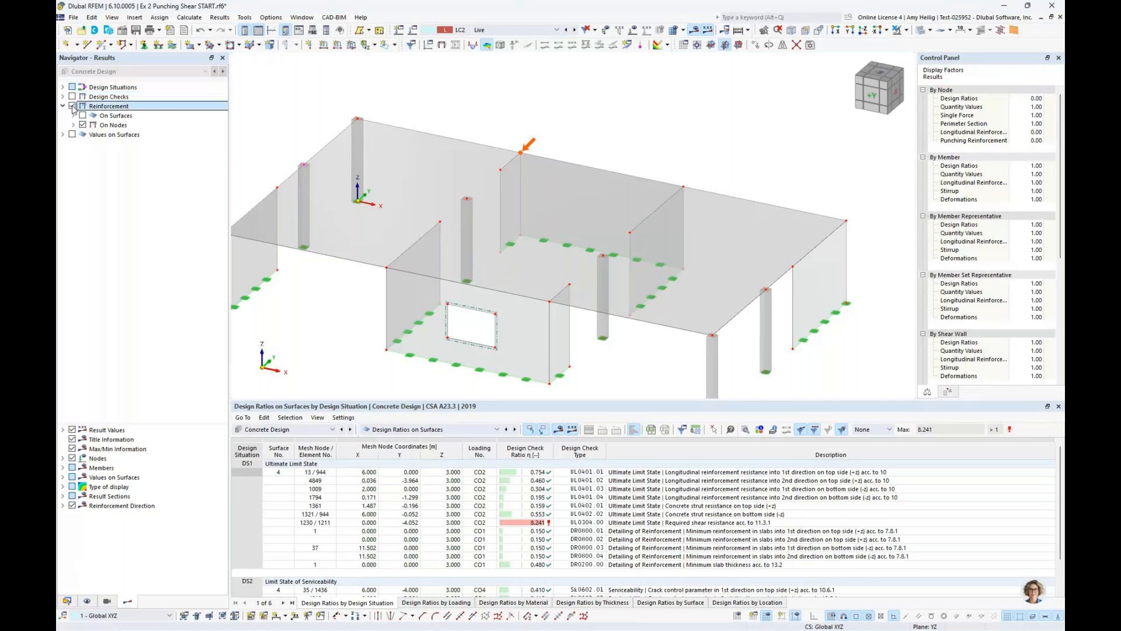
left_click(73, 116)
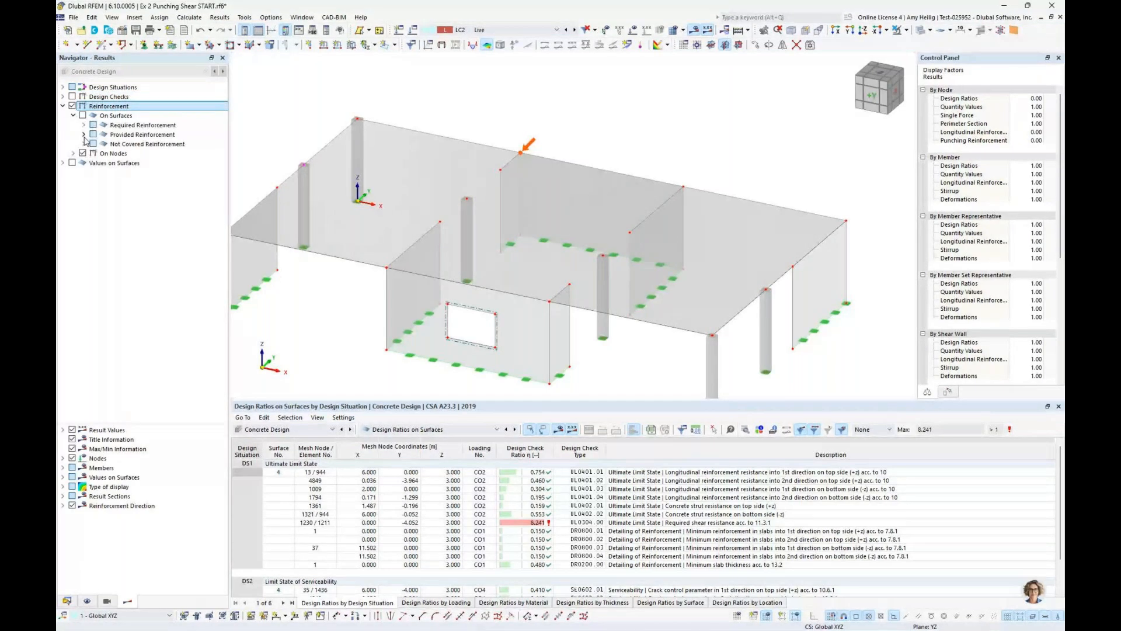
left_click(82, 116)
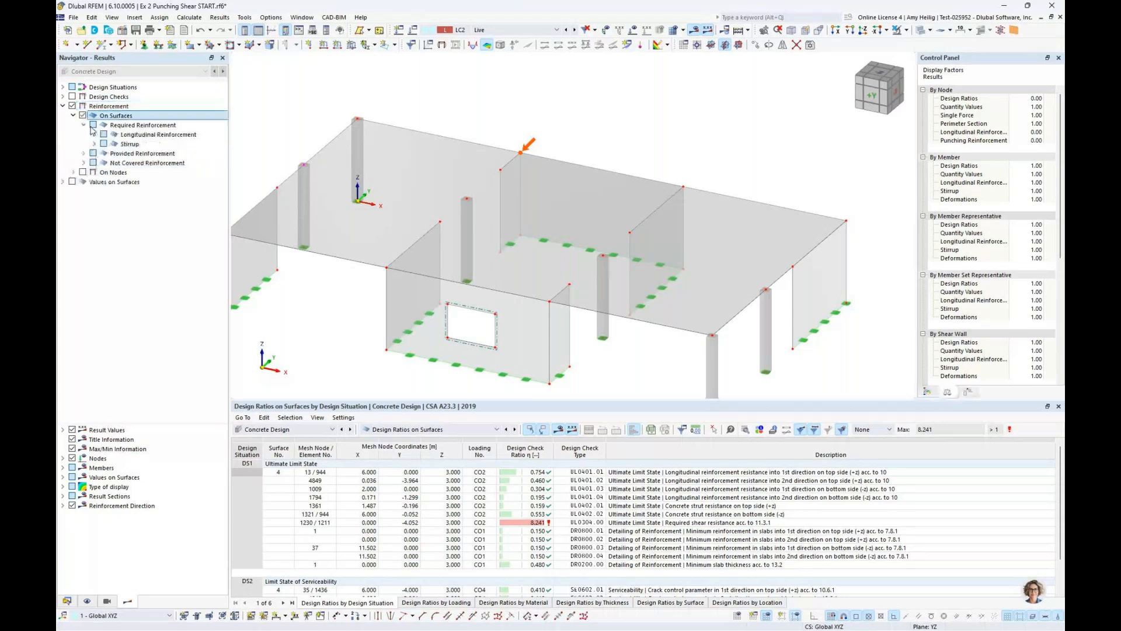
left_click(113, 144)
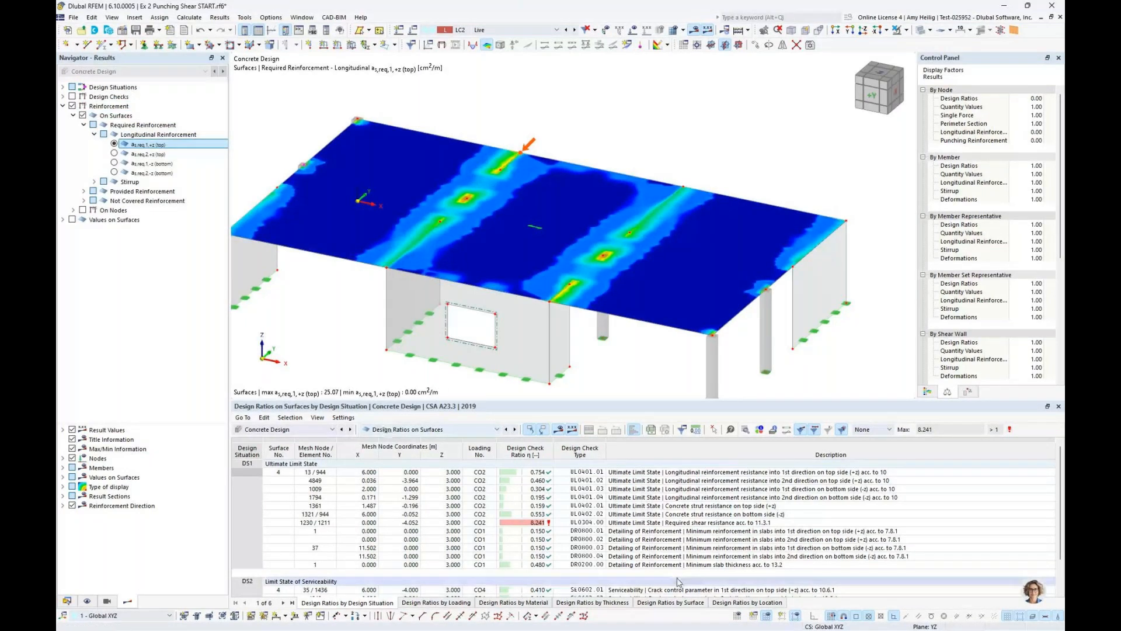
List the design ratios by surface and open the check details for top-side longitudinal reinforcement resistance in the 1st direction (UL0401.01)
left_click(672, 602)
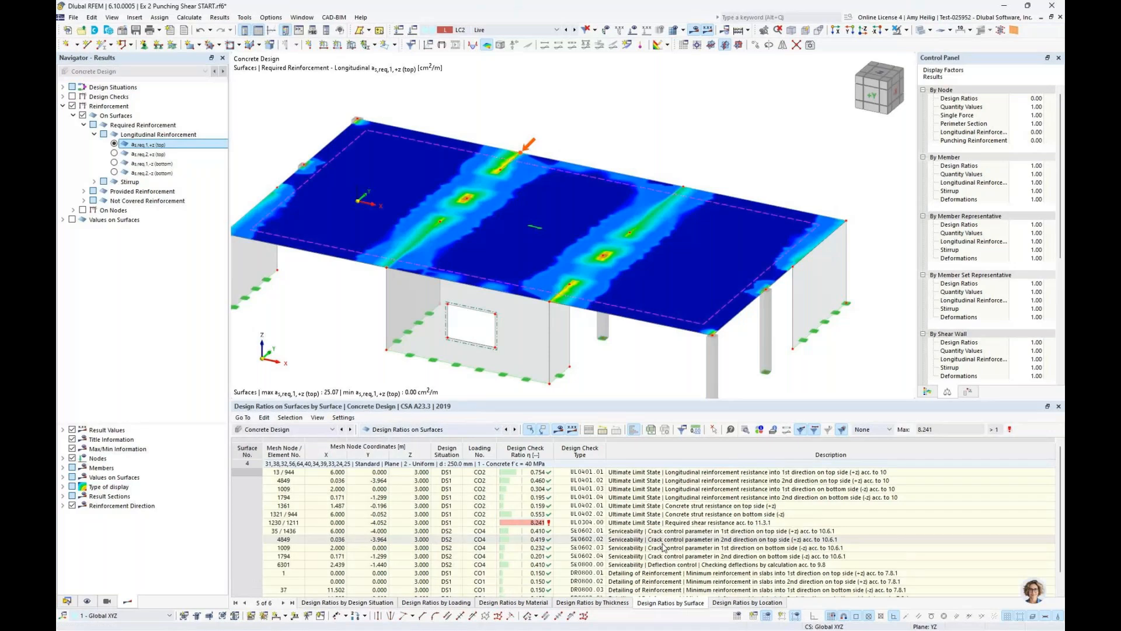
left_click_drag(671, 401, 673, 338)
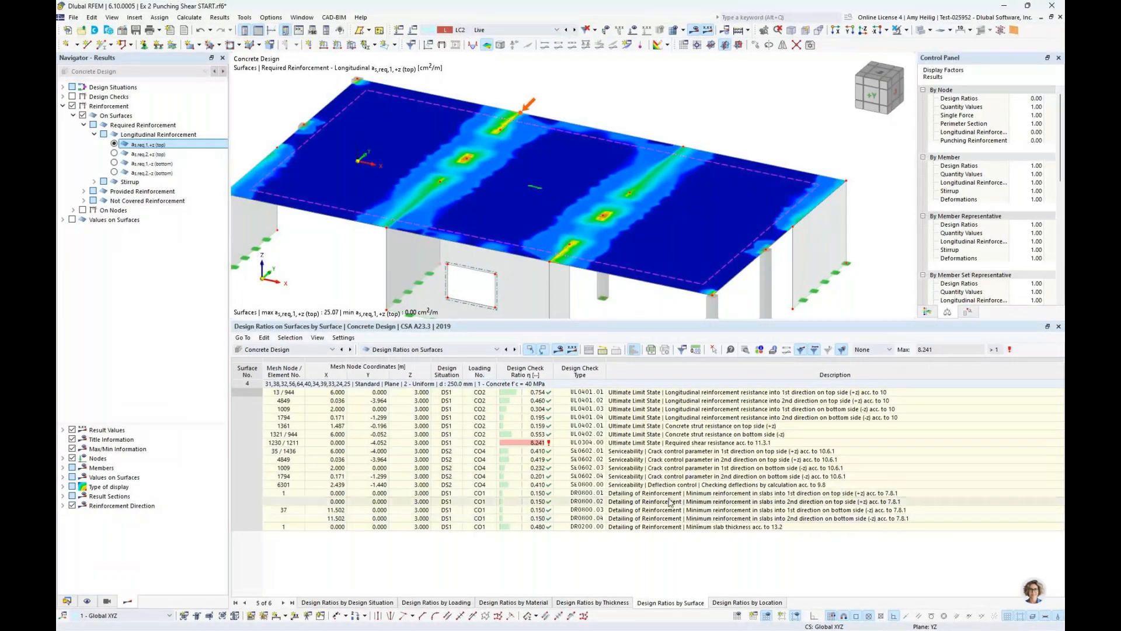
left_click(678, 394)
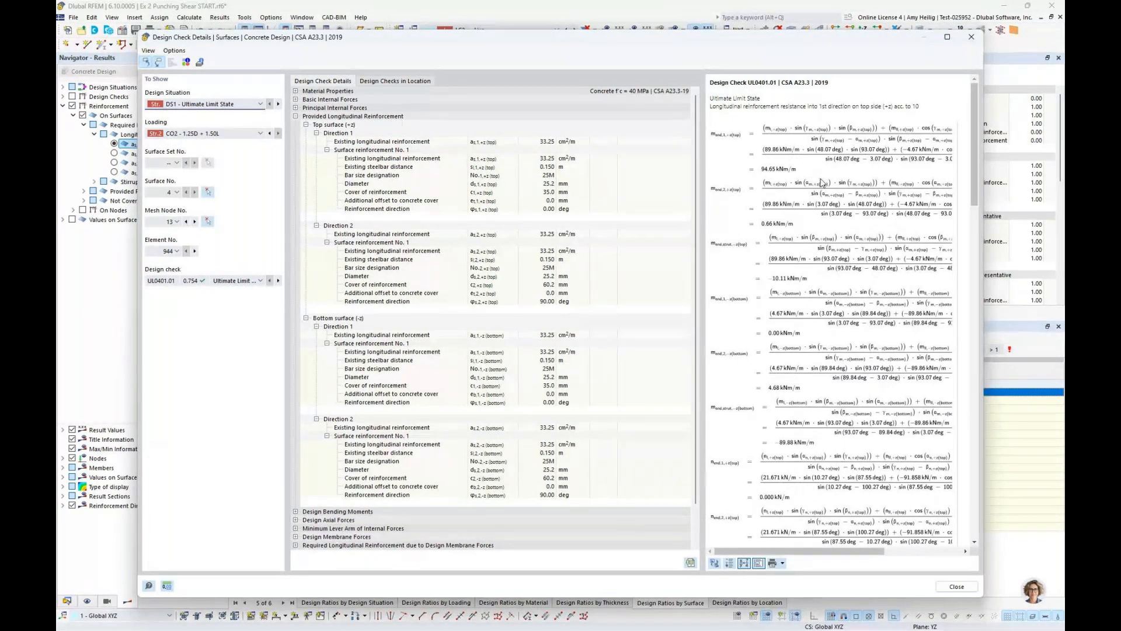
Read the UL0401.01 check formulas through to the final design ratio and close the check details
scroll(821, 182, "down", 5)
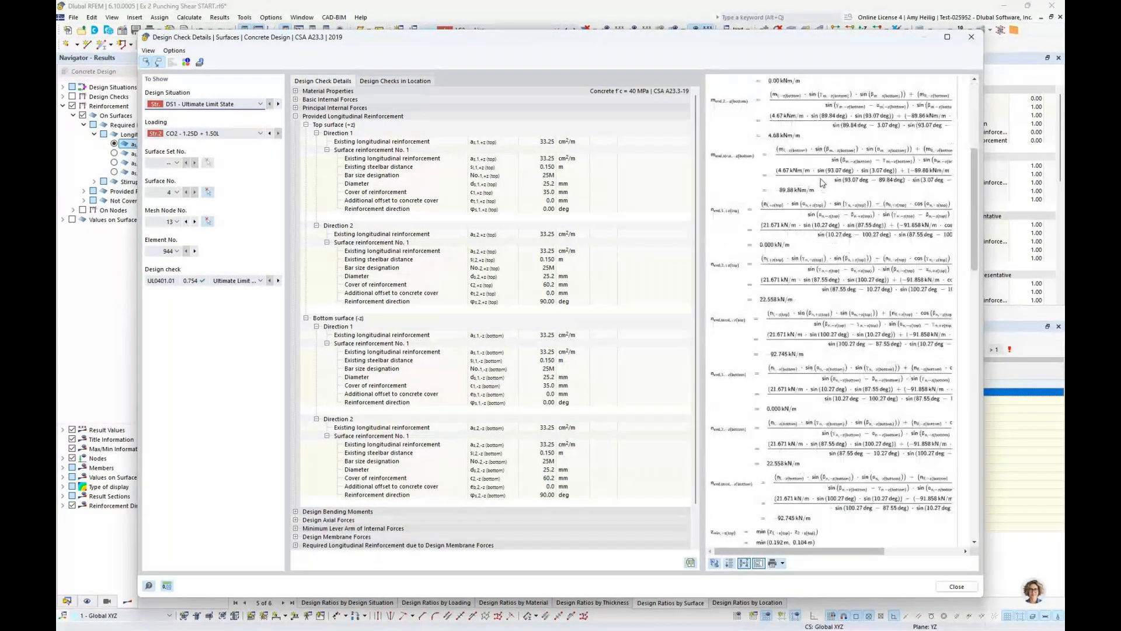
scroll(821, 183, "down", 3)
scroll(821, 183, "down", 10)
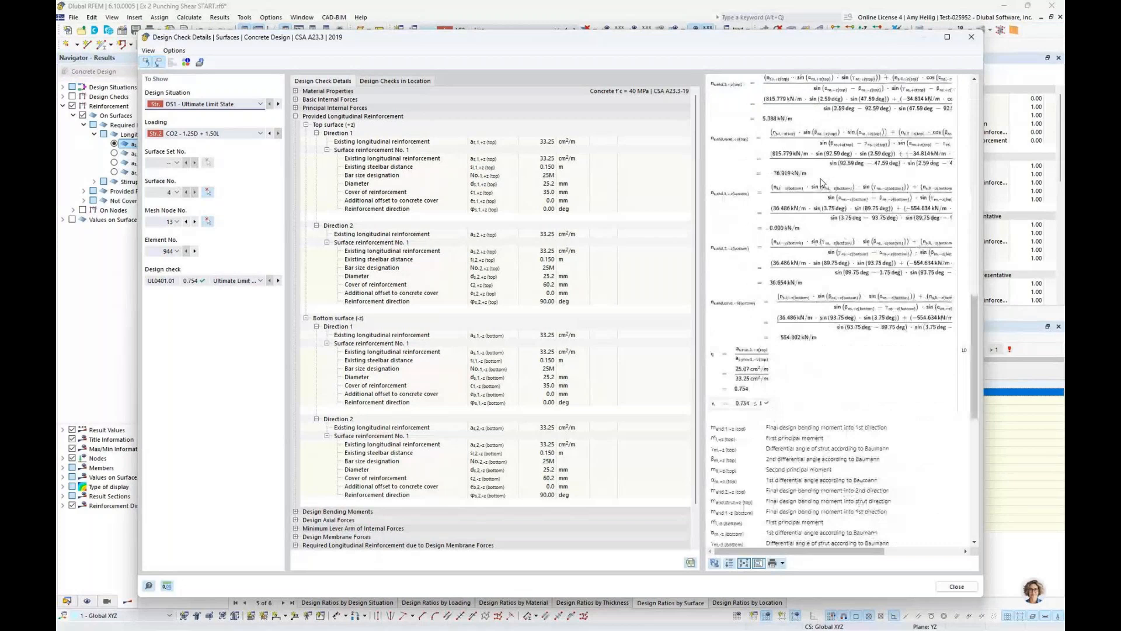
scroll(821, 183, "down", 2)
scroll(761, 459, "up", 3, "ctrl")
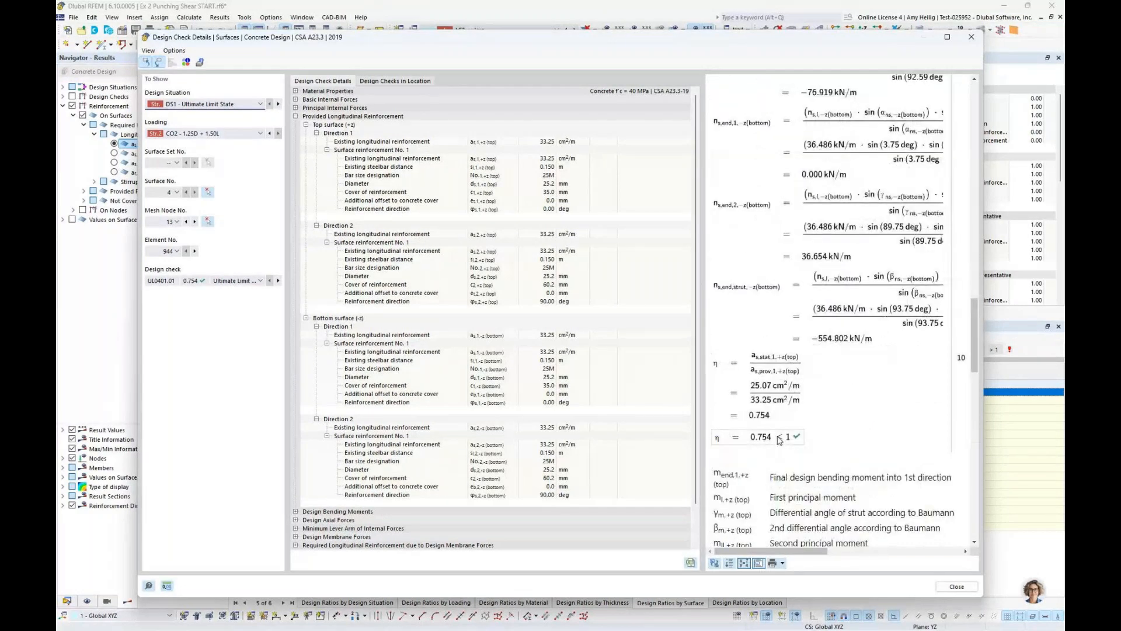
left_click(954, 585)
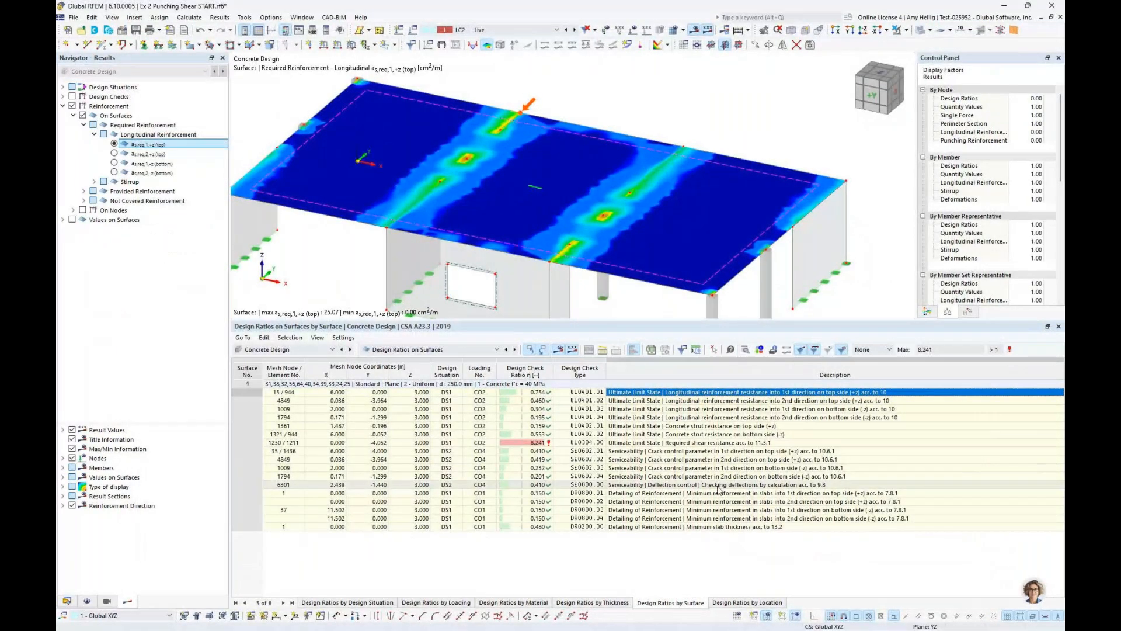
Locate the slab's required shear resistance check (UL0304.00) in the model and enlarge the model view
left_click(741, 443)
middle_click_drag(488, 170, 531, 166, "ctrl")
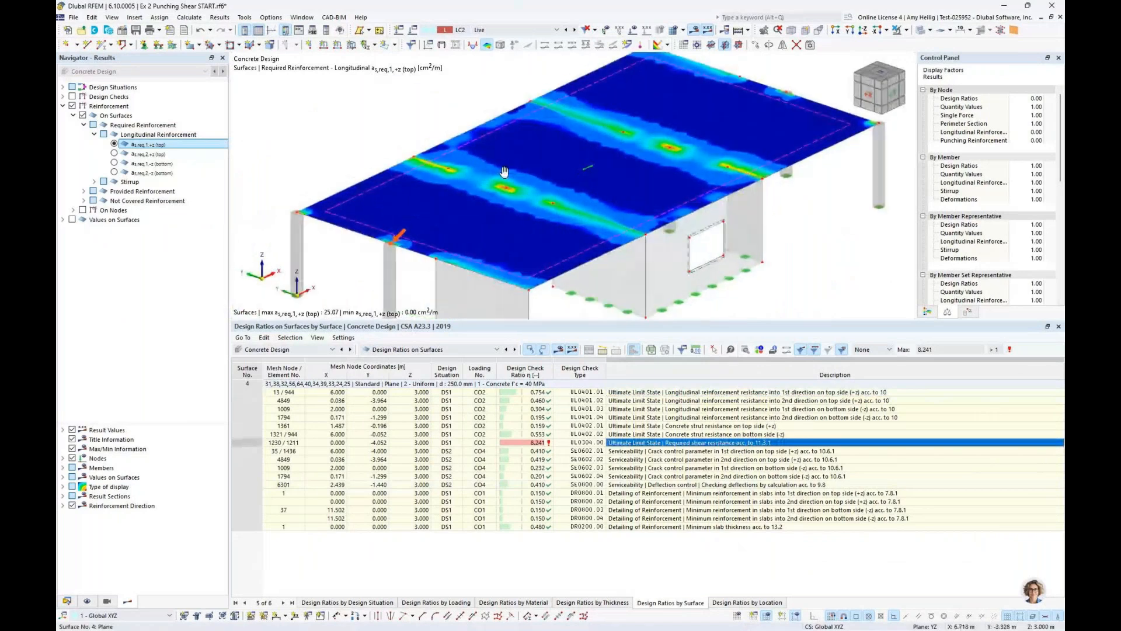
scroll(441, 237, "up", 1)
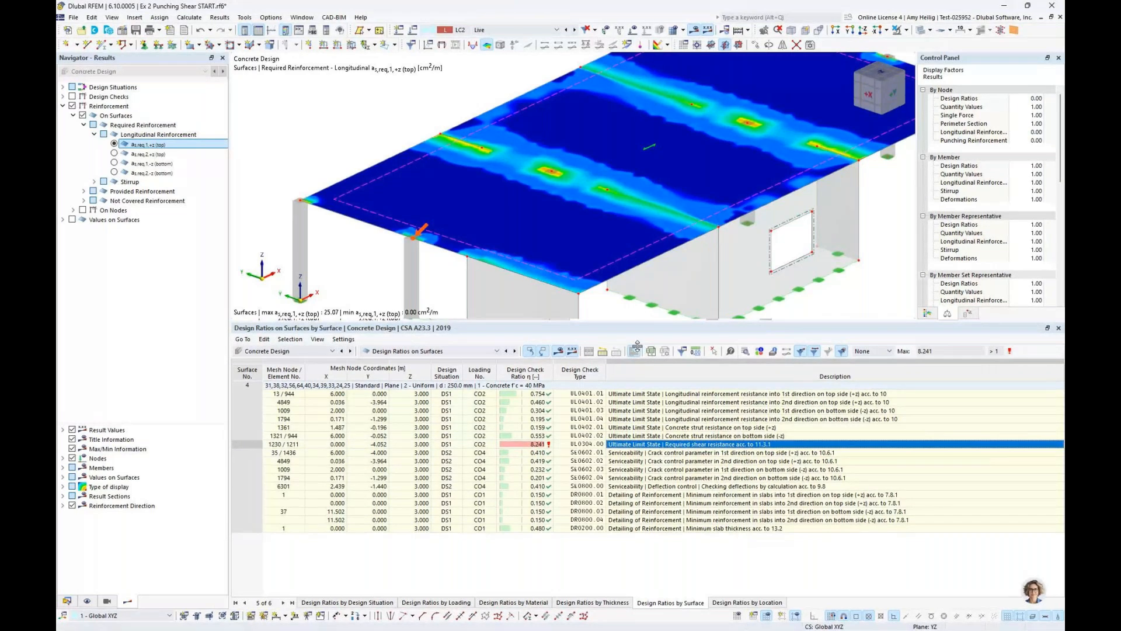
left_click_drag(647, 320, 648, 399)
middle_click_drag(615, 286, 485, 286, "ctrl")
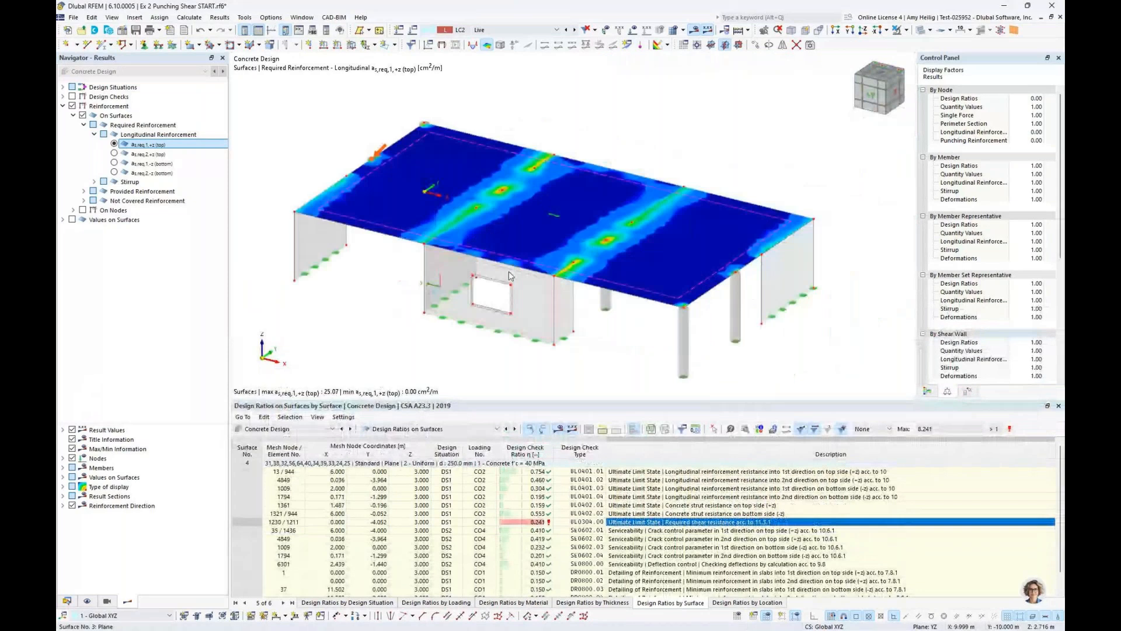
Show the colour scale and view the required longitudinal reinforcement for direction 2 on top (+z), followed by direction 1 on the bottom (-z)
left_click(927, 393)
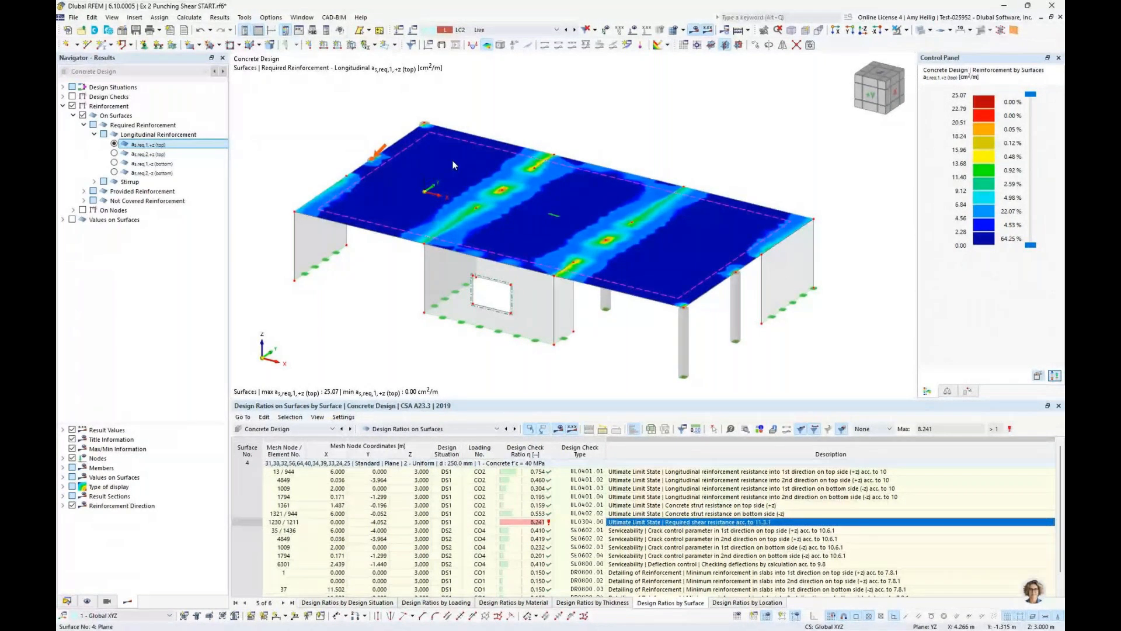
left_click(114, 154)
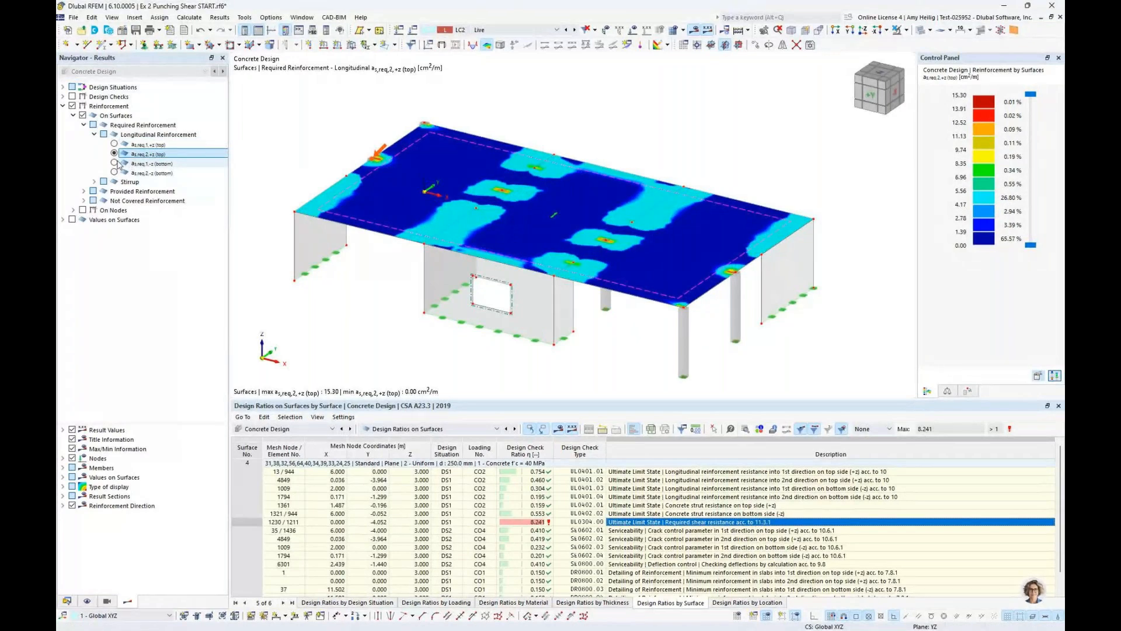
left_click(115, 164)
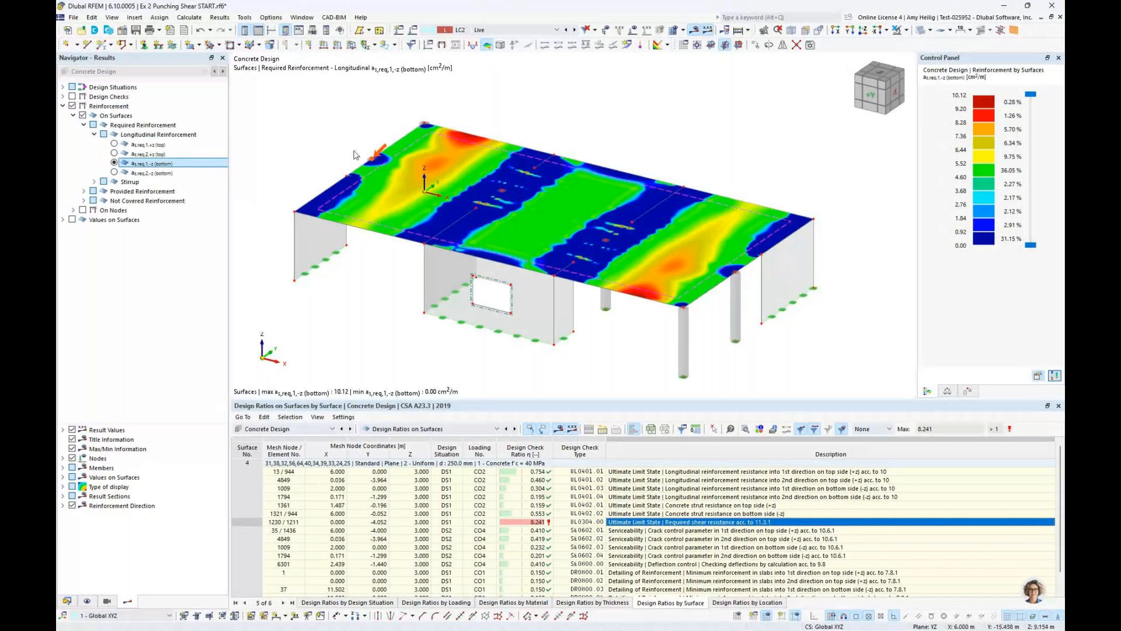
Replace the reinforcement display with design checks on nodes only, and list the design ratios on nodes
left_click(73, 115)
left_click(72, 106)
left_click(62, 97)
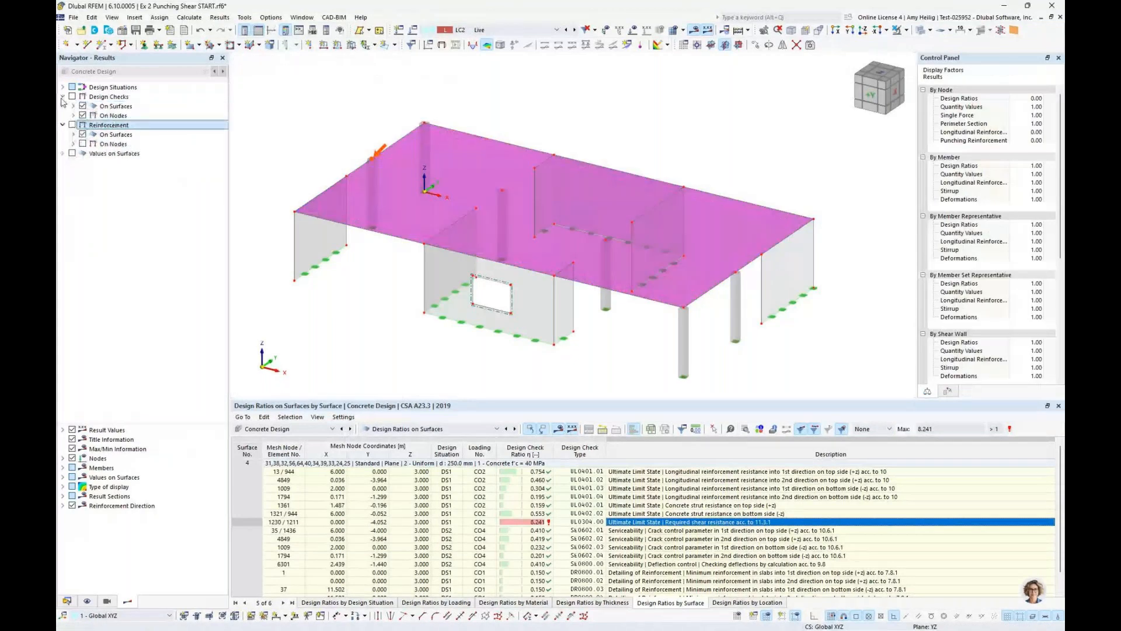
left_click(71, 96)
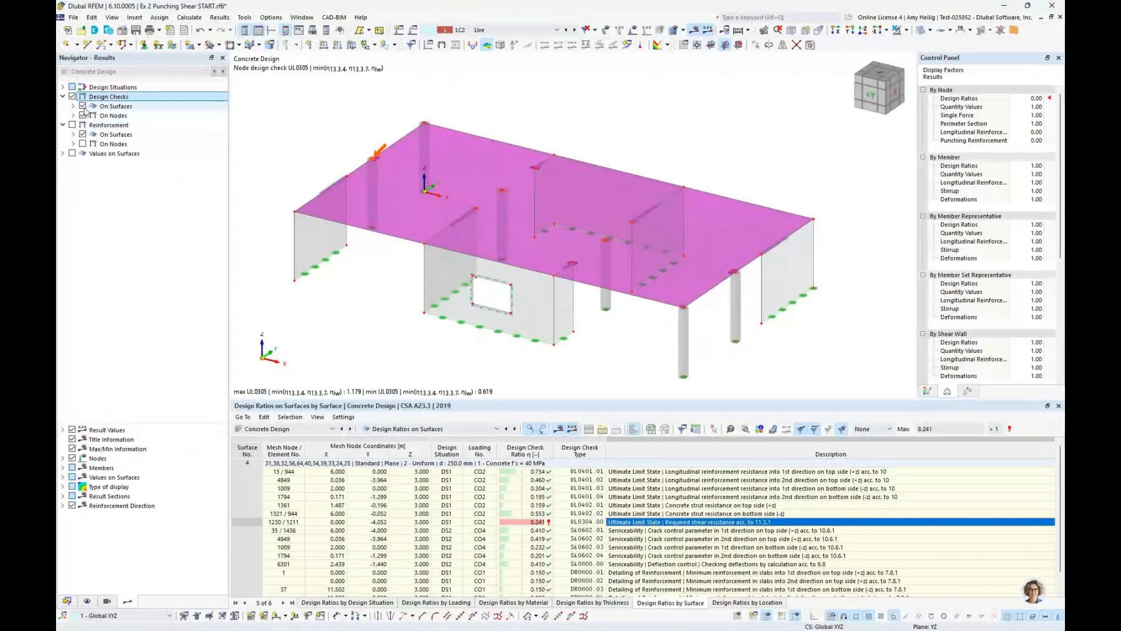
left_click(83, 106)
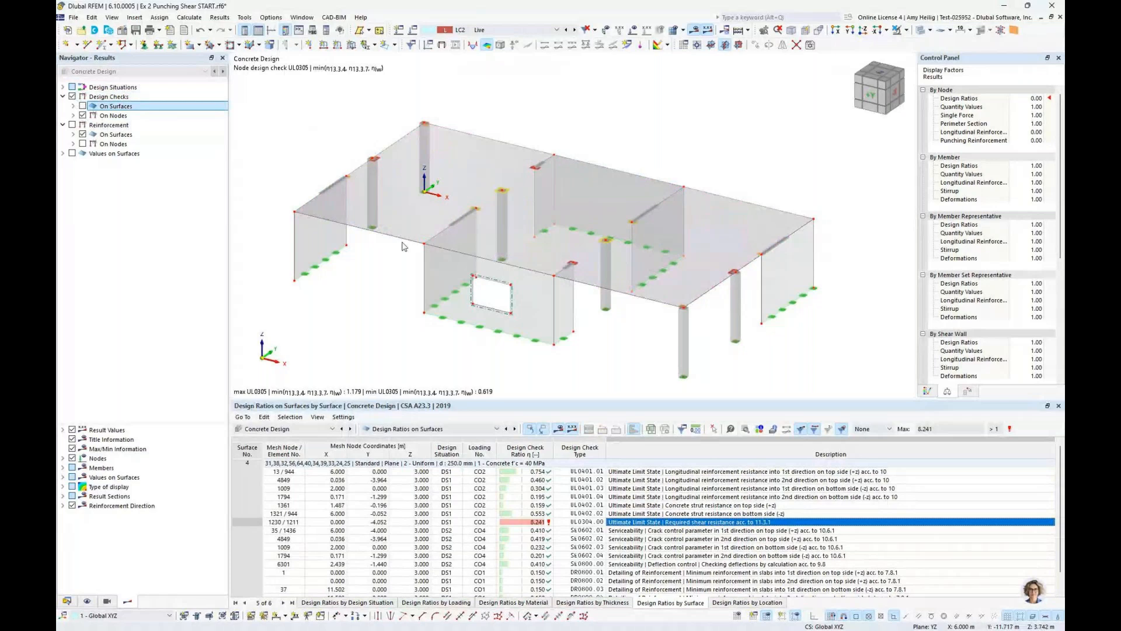
left_click(415, 428)
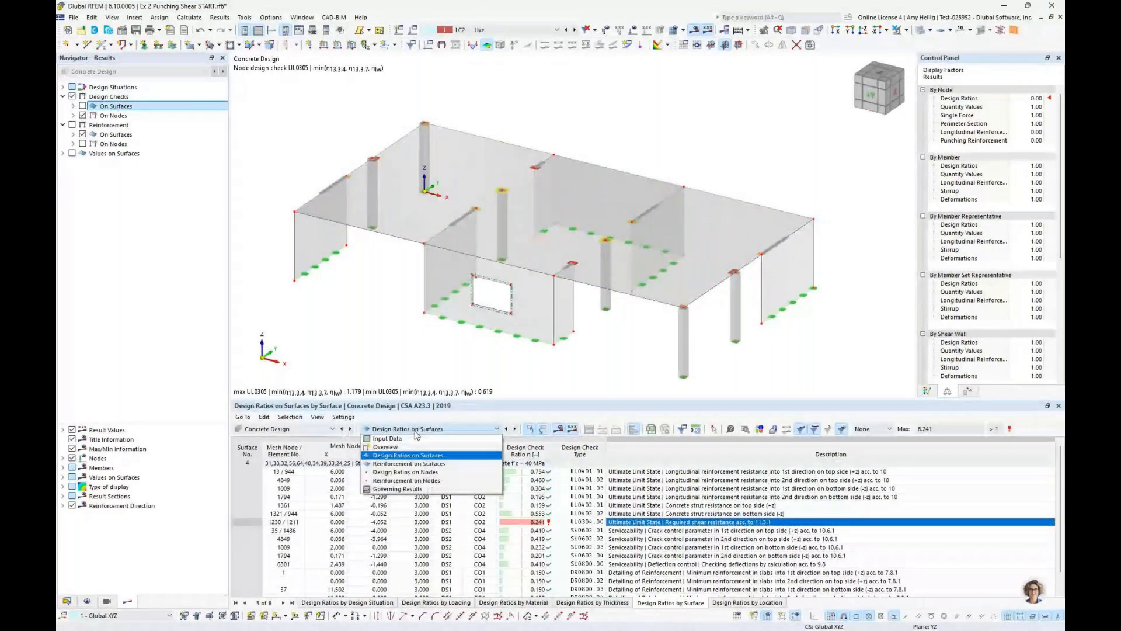
left_click(416, 473)
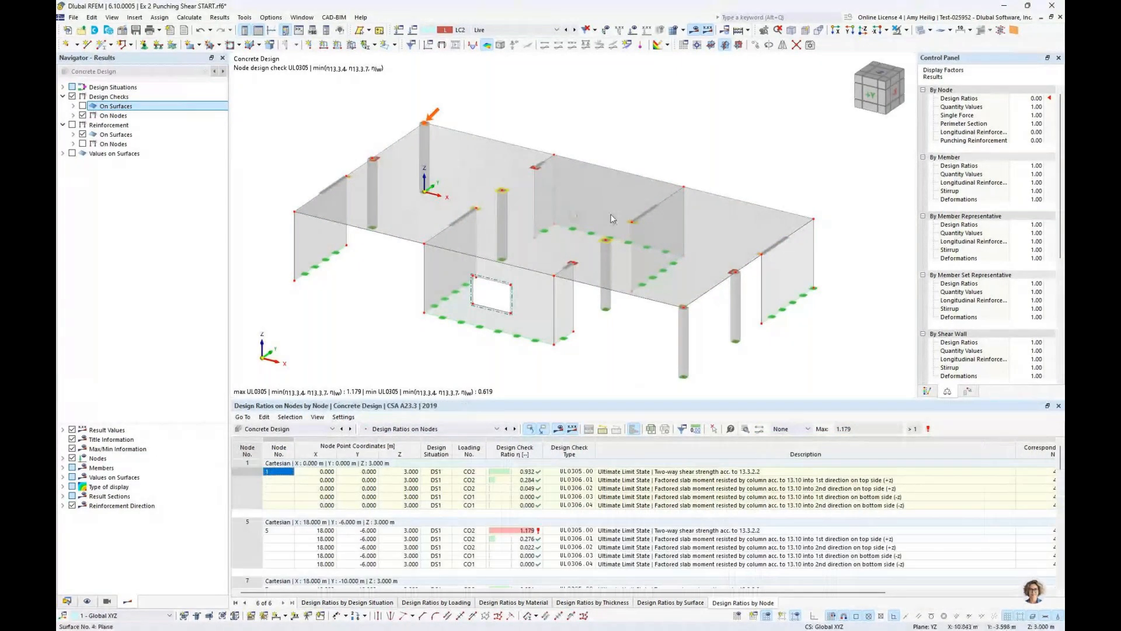
Isolate the slab with its related objects and show it in plan view from above (-Z) in an enlarged model view
left_click(708, 188)
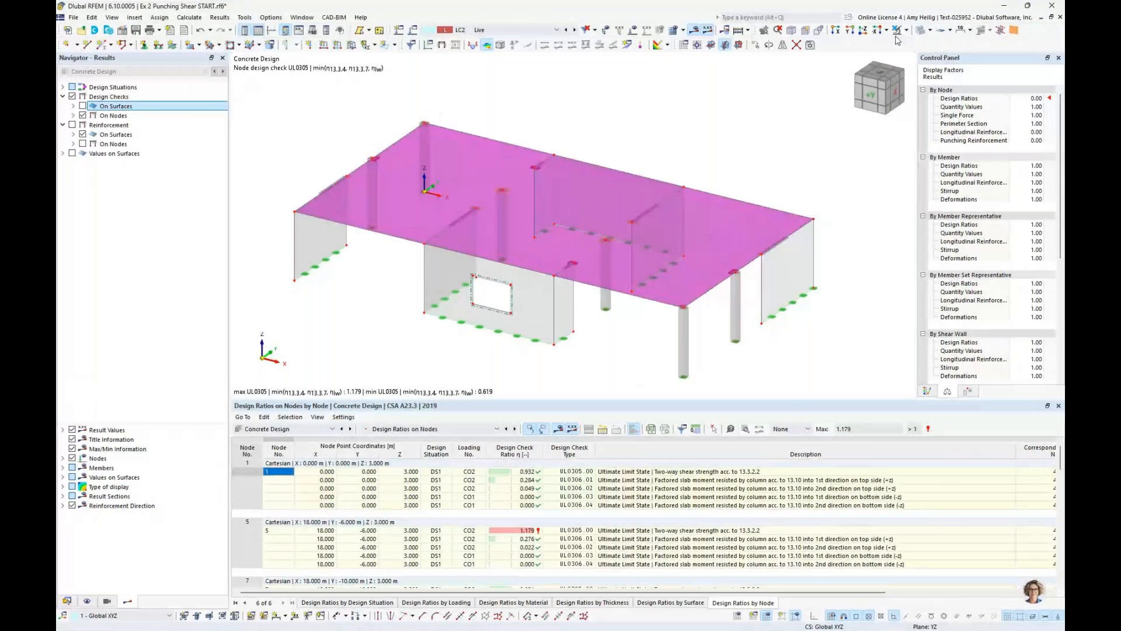
left_click(906, 32)
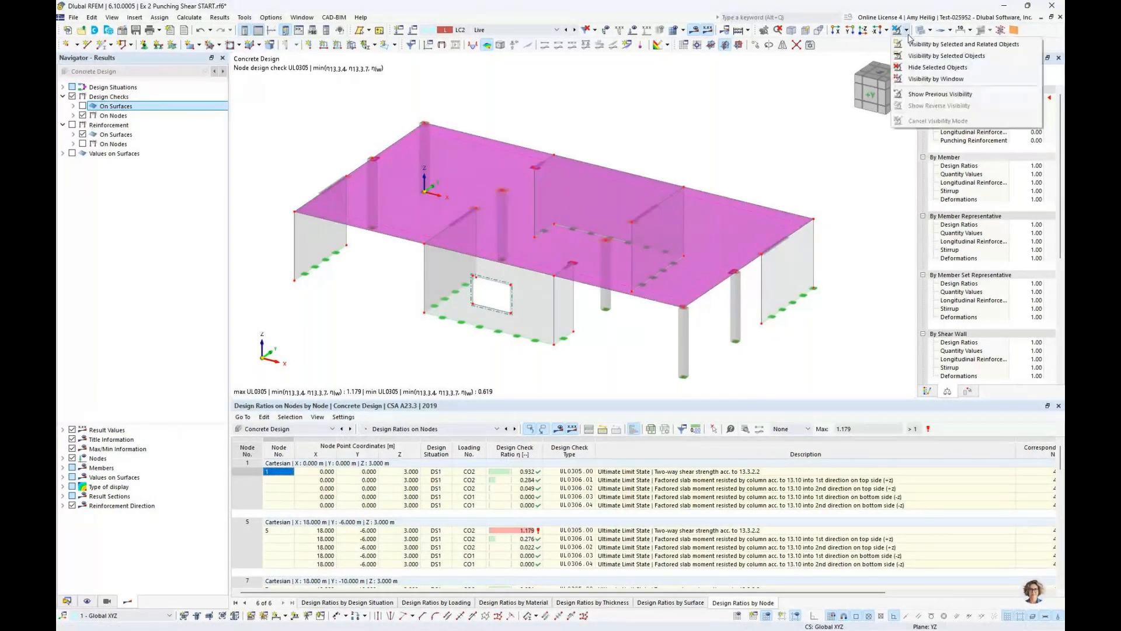
left_click(934, 44)
left_click(866, 34)
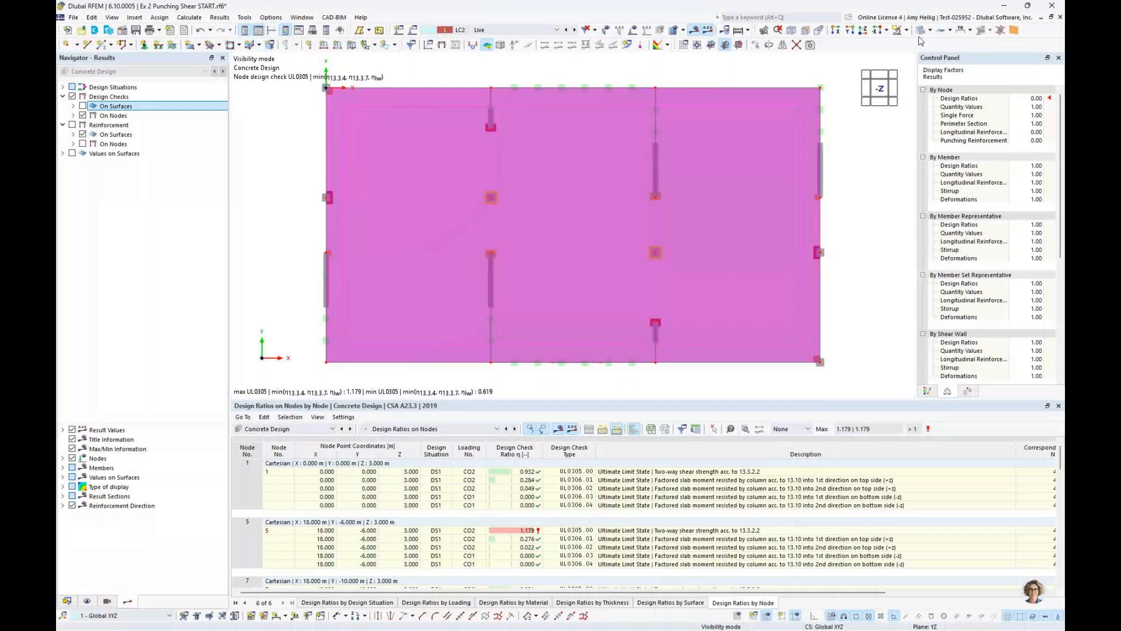
left_click(919, 35)
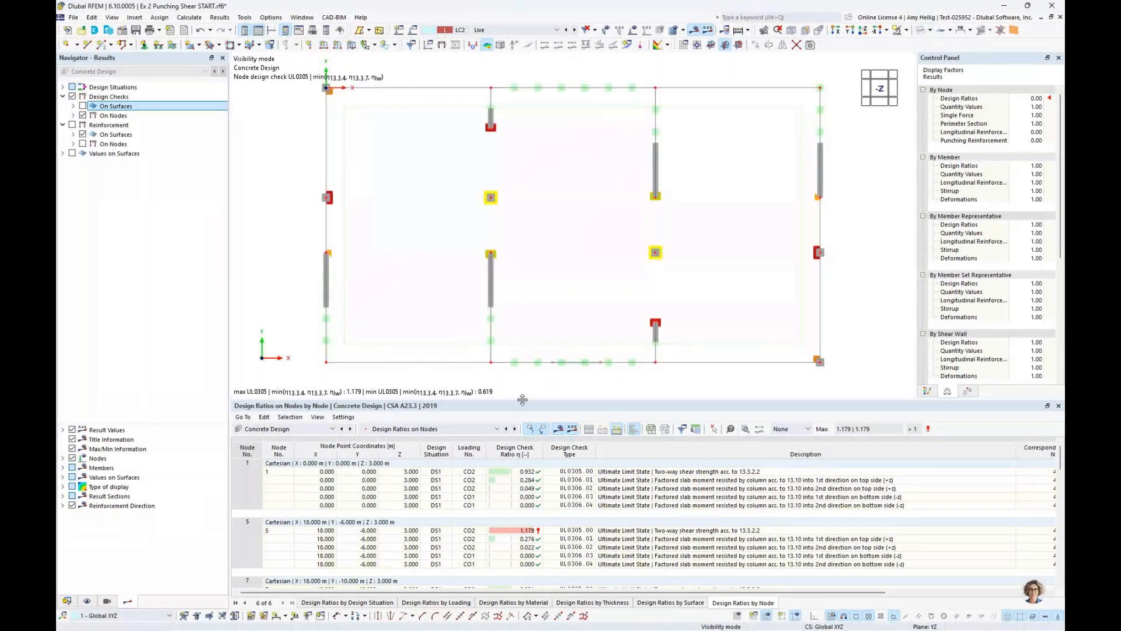
left_click_drag(522, 399, 522, 465)
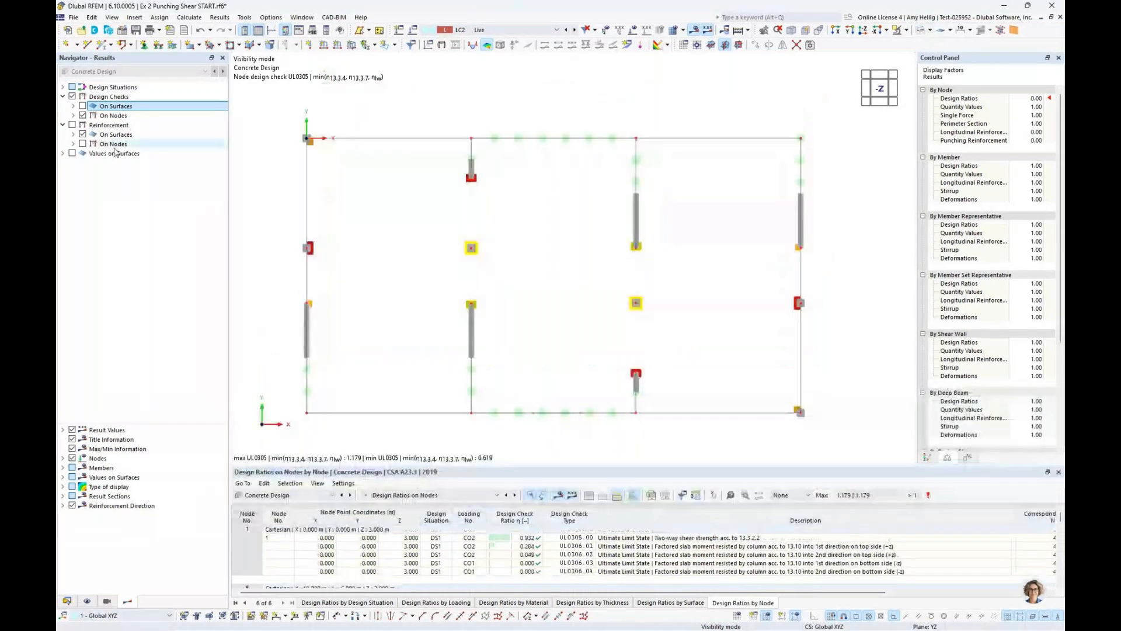
Expand the nodal design check types and locate the checks of nodes 1 and 7 in the plan from an enlarged results table
left_click(74, 115)
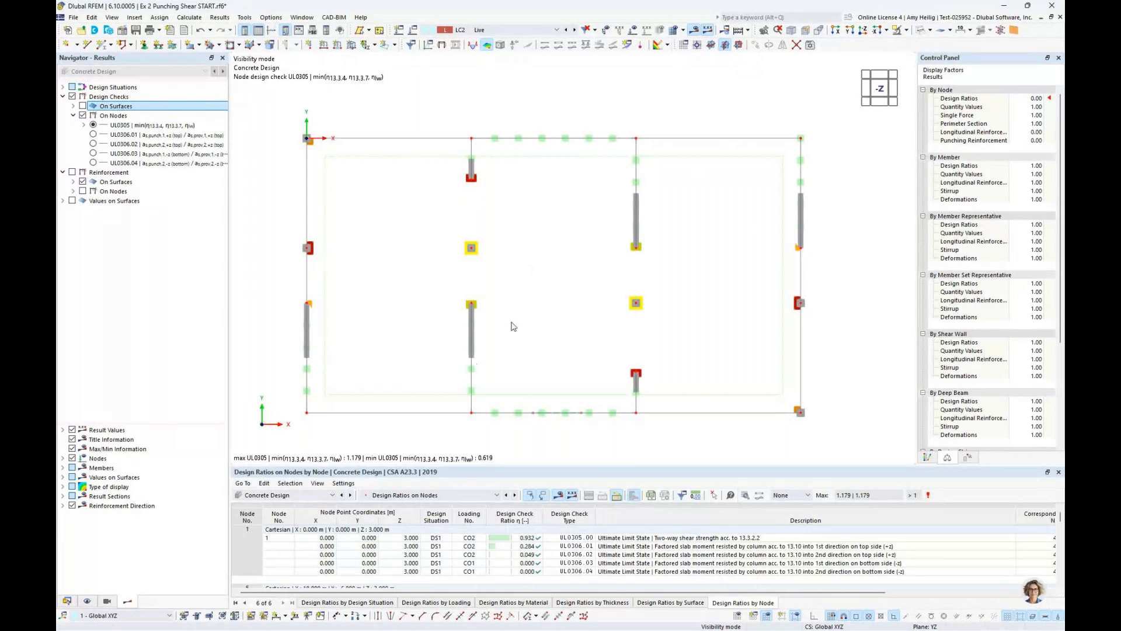
left_click_drag(561, 465, 568, 314)
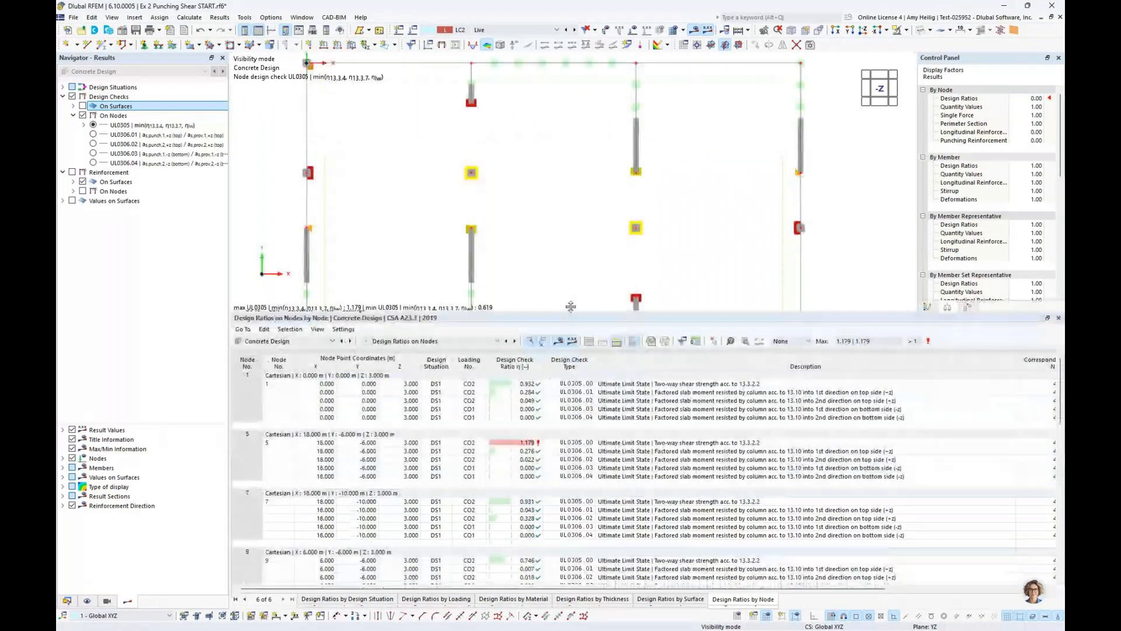
left_click(635, 377)
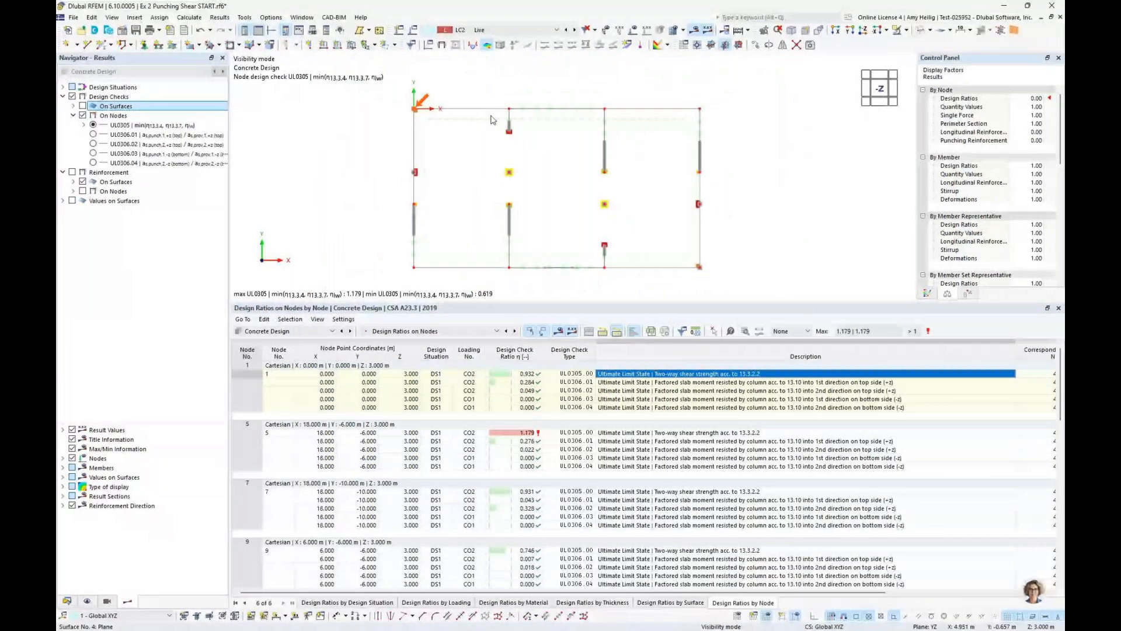
left_click(604, 509)
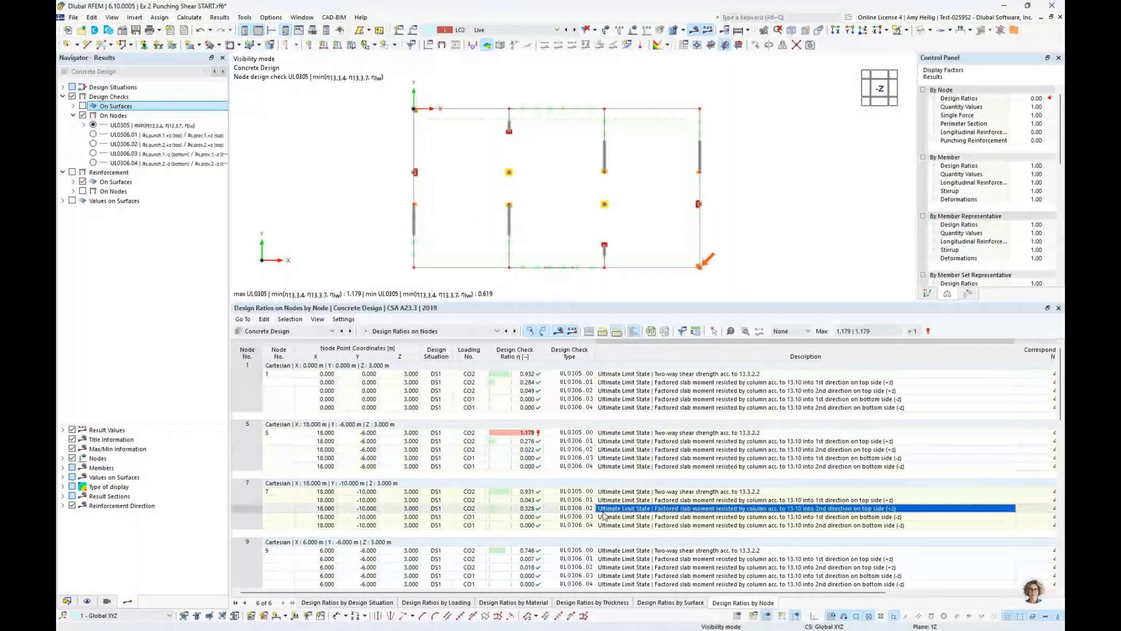
Examine the check details for node 5's two-way shear strength (UL0305.00) down to the final design ratio, and close them
left_click(666, 433)
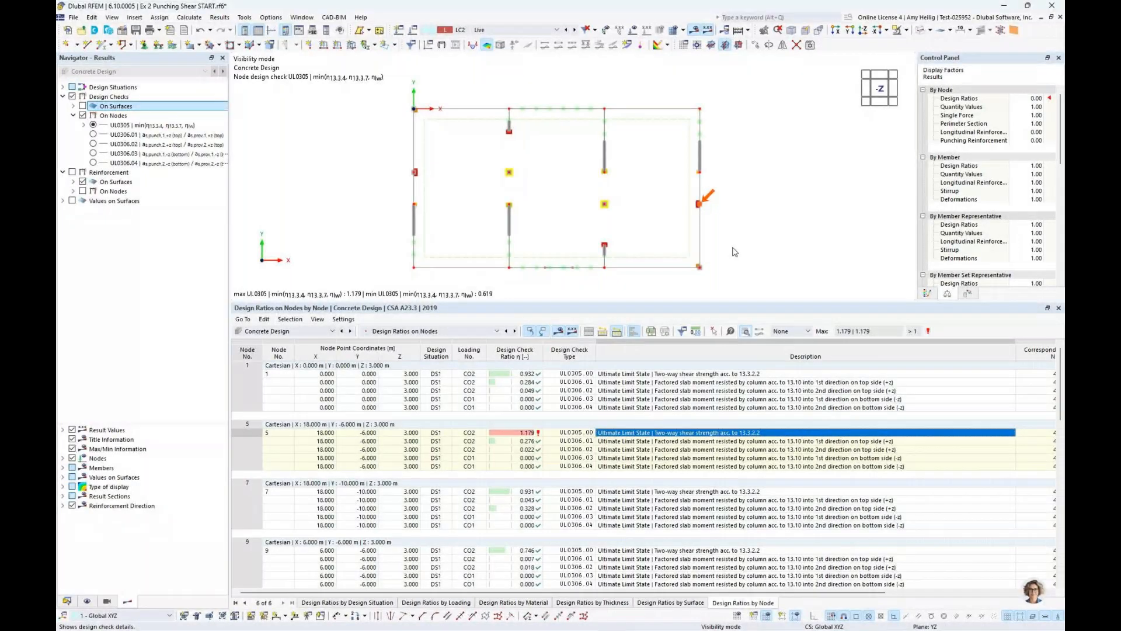
left_click(746, 334)
scroll(815, 310, "down", 8)
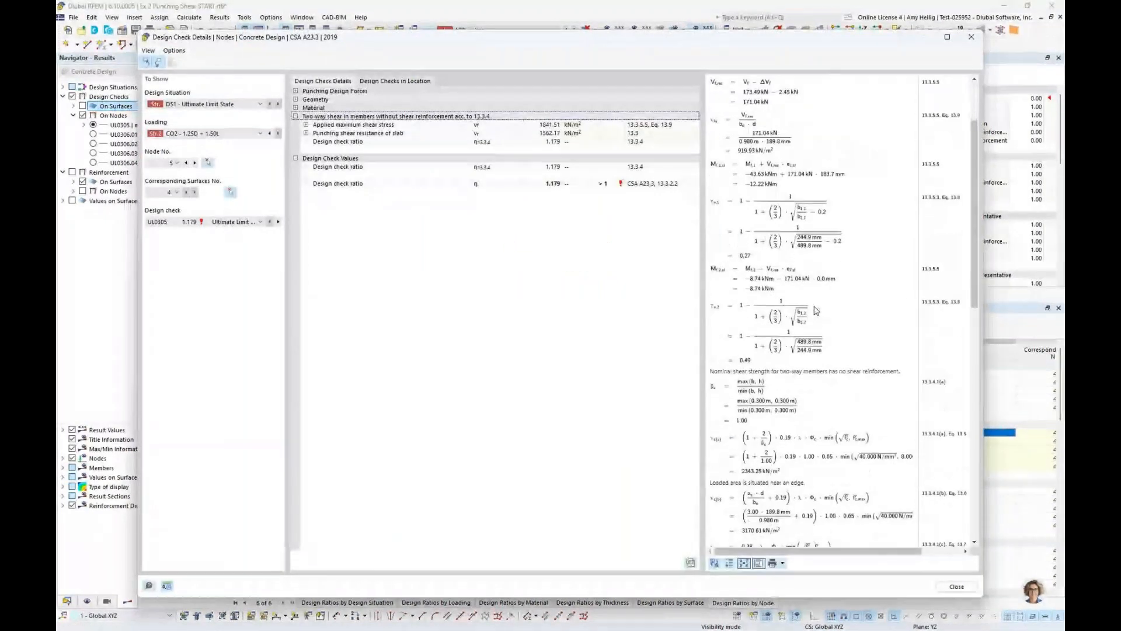
scroll(816, 310, "down", 1)
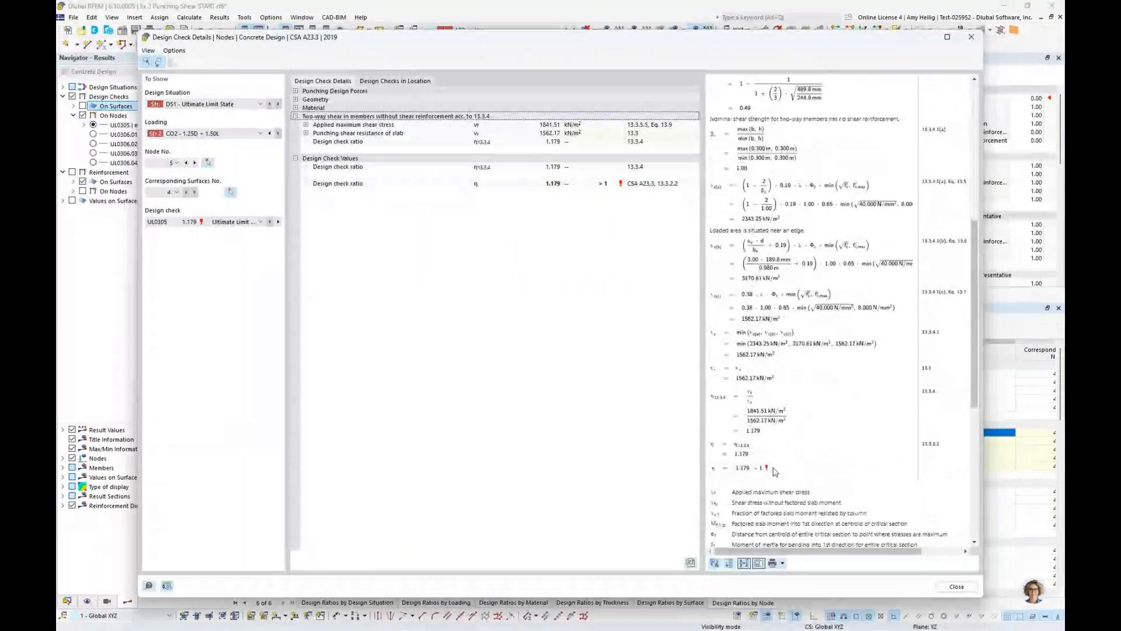
scroll(774, 472, "up", 2, "ctrl")
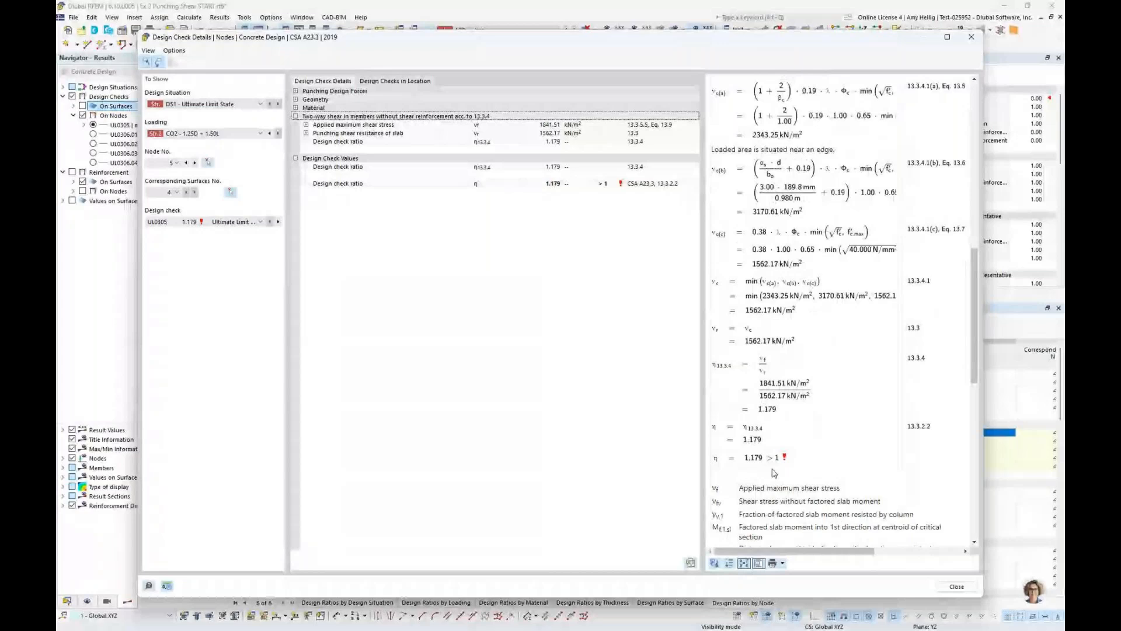
scroll(774, 472, "down", 1)
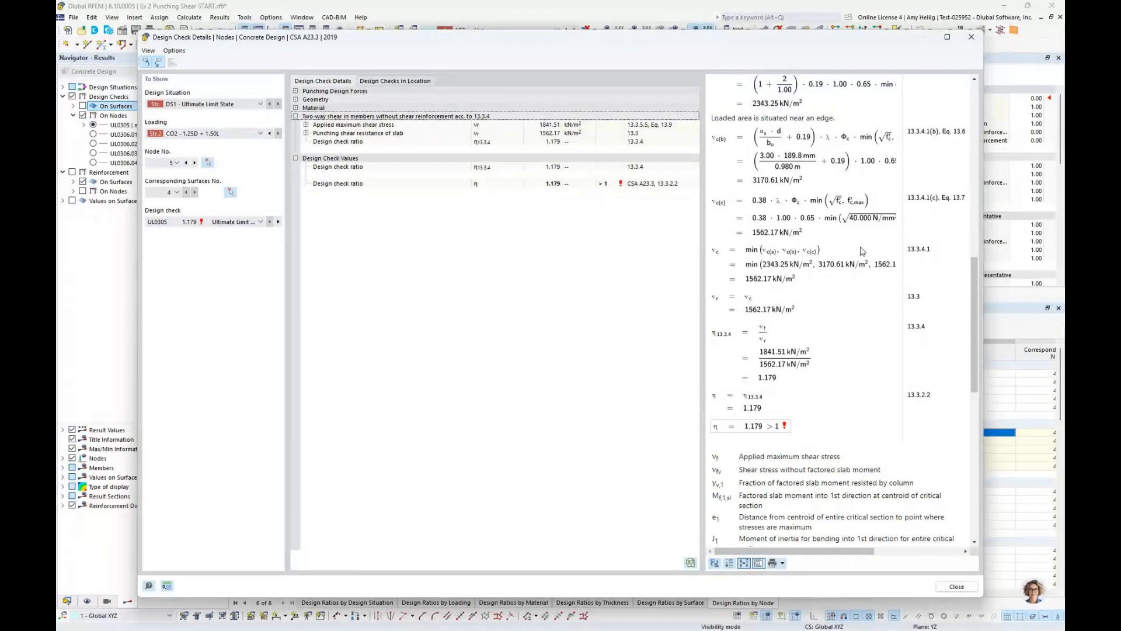
left_click(972, 42)
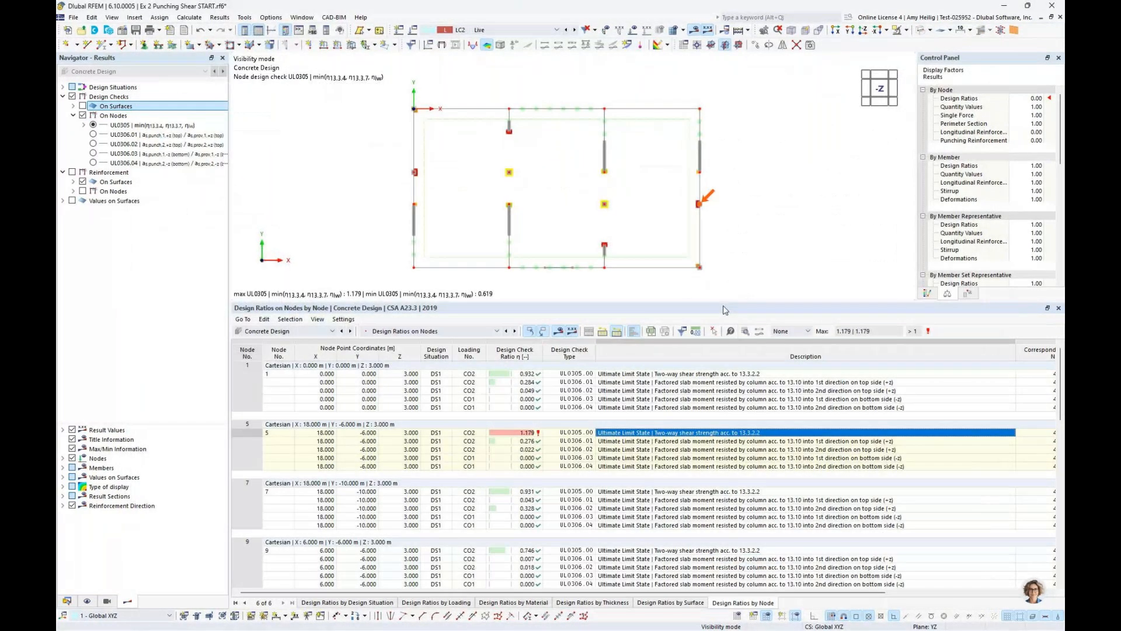
Filter the nodal design ratios to values > 1 and locate nodes 5, 43, 49 and 53 in the plan
left_click(808, 331)
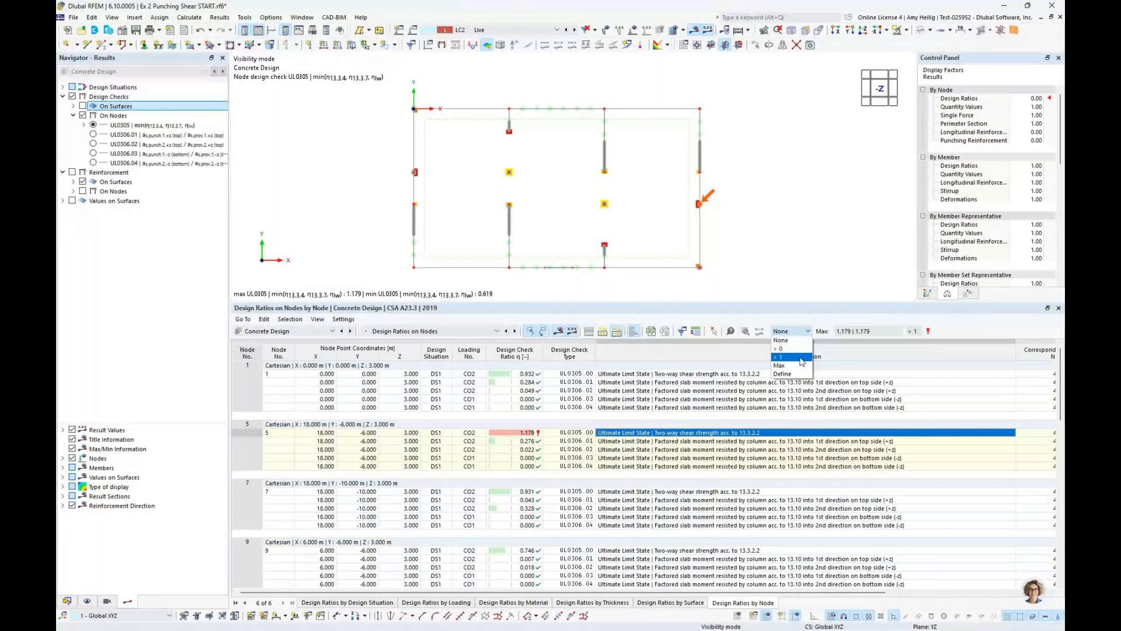
left_click(802, 357)
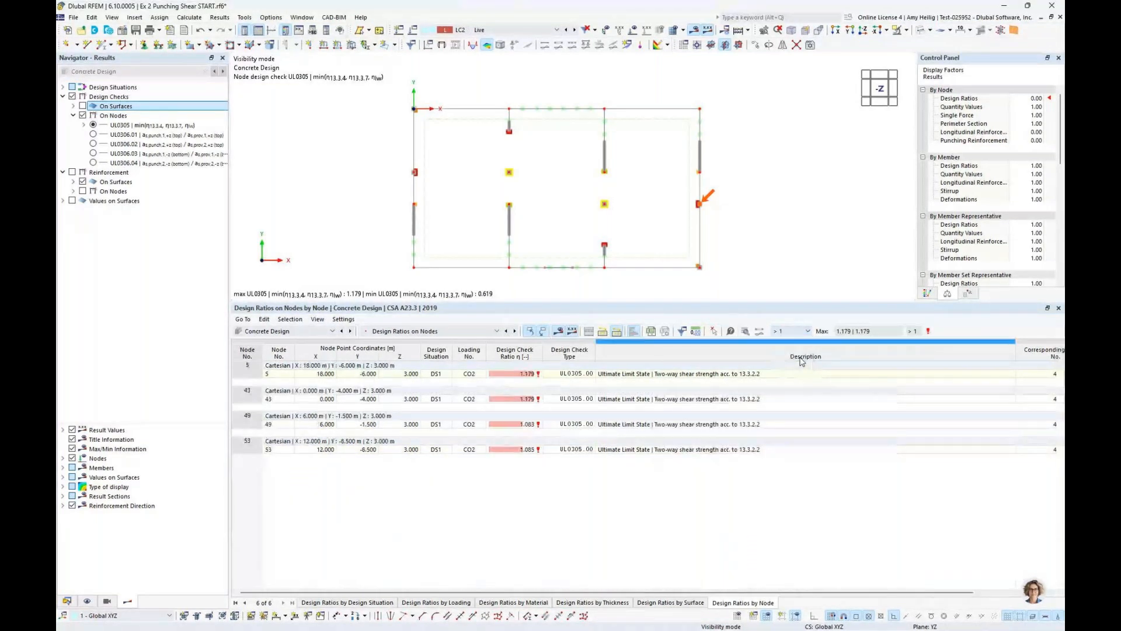
left_click(719, 375)
left_click(707, 400)
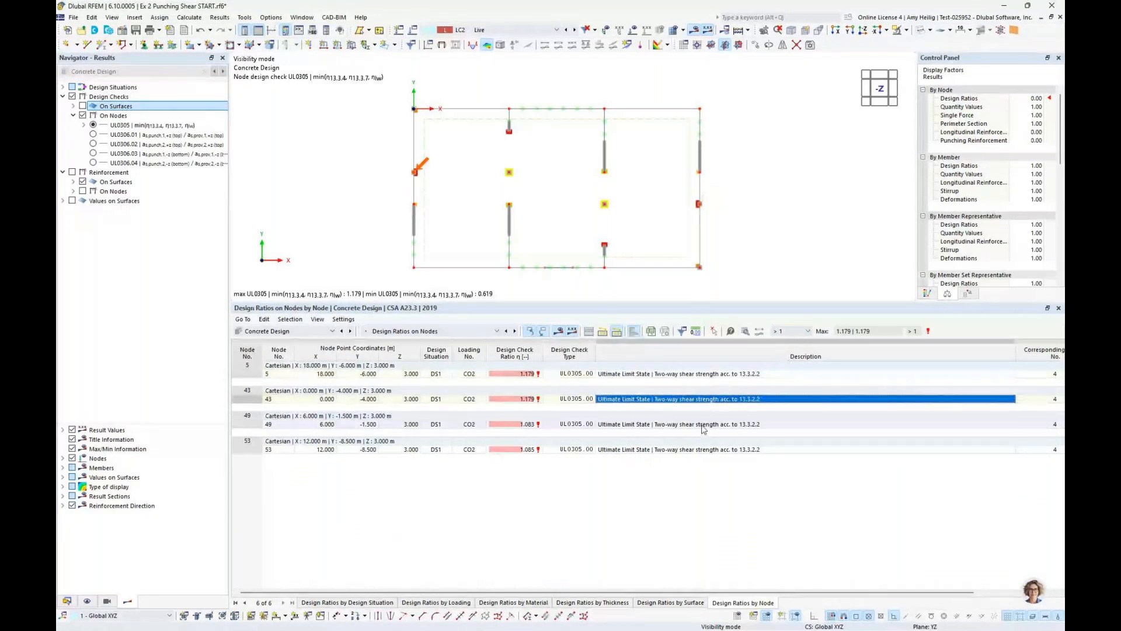
left_click(702, 425)
left_click(703, 451)
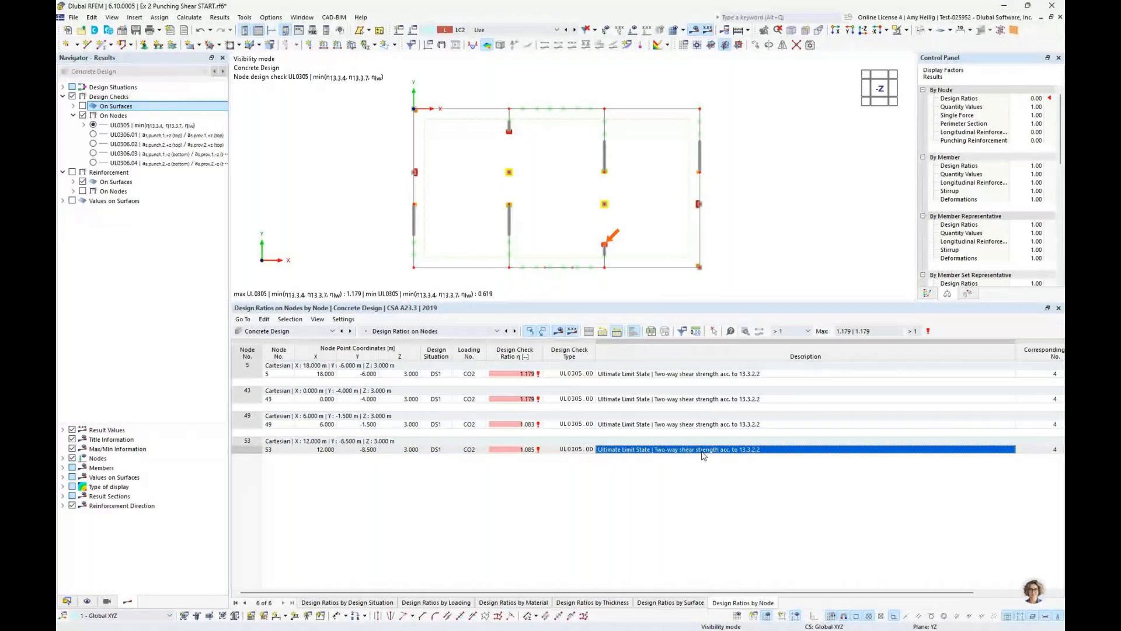
Select the two-way shear strength results of nodes 5, 43, 49 and 53 together
left_click(637, 375)
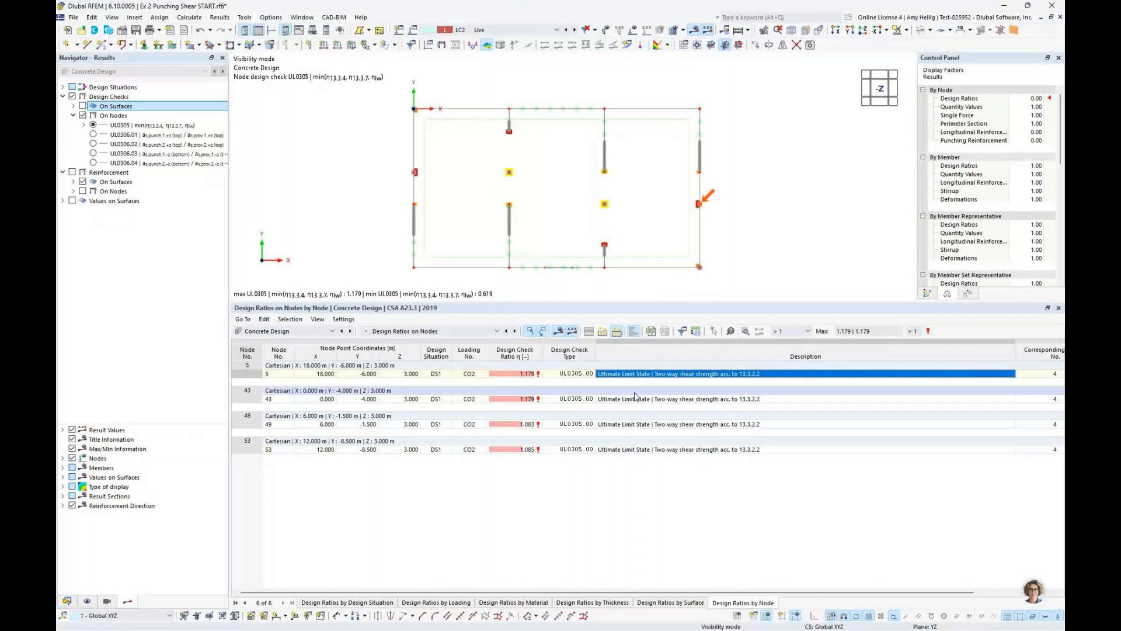
left_click(634, 424, "shift")
left_click(630, 450, "shift")
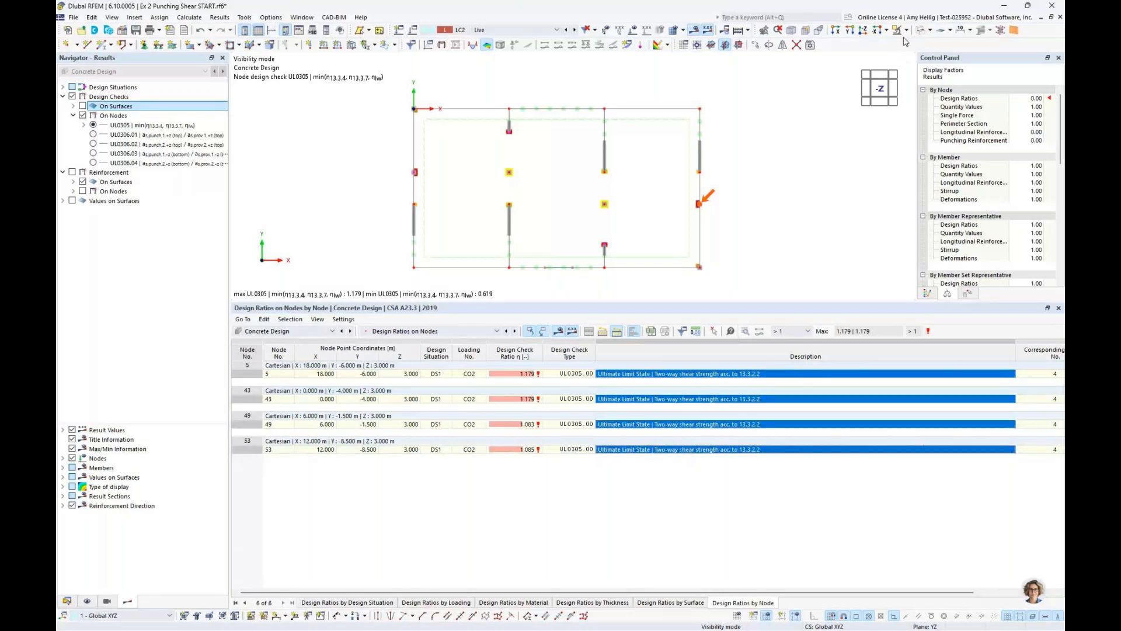
Restrict the view to the selected nodes and their related objects, shown in a 3D view
left_click(906, 30)
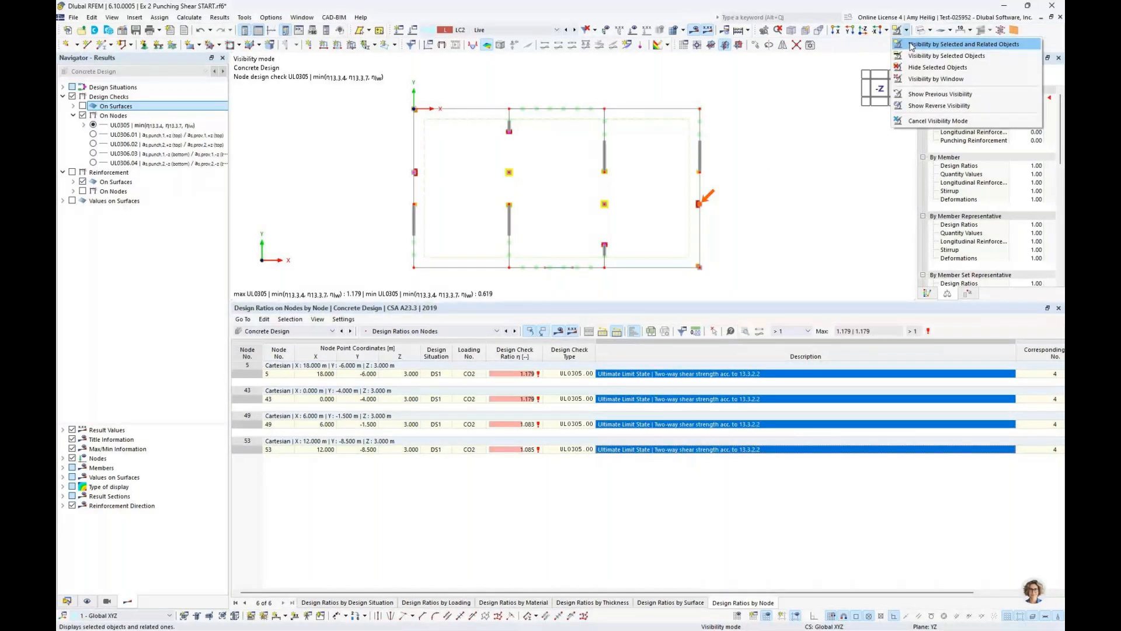
left_click(911, 45)
middle_click_drag(748, 227, 708, 132, "ctrl")
scroll(708, 133, "down", 1)
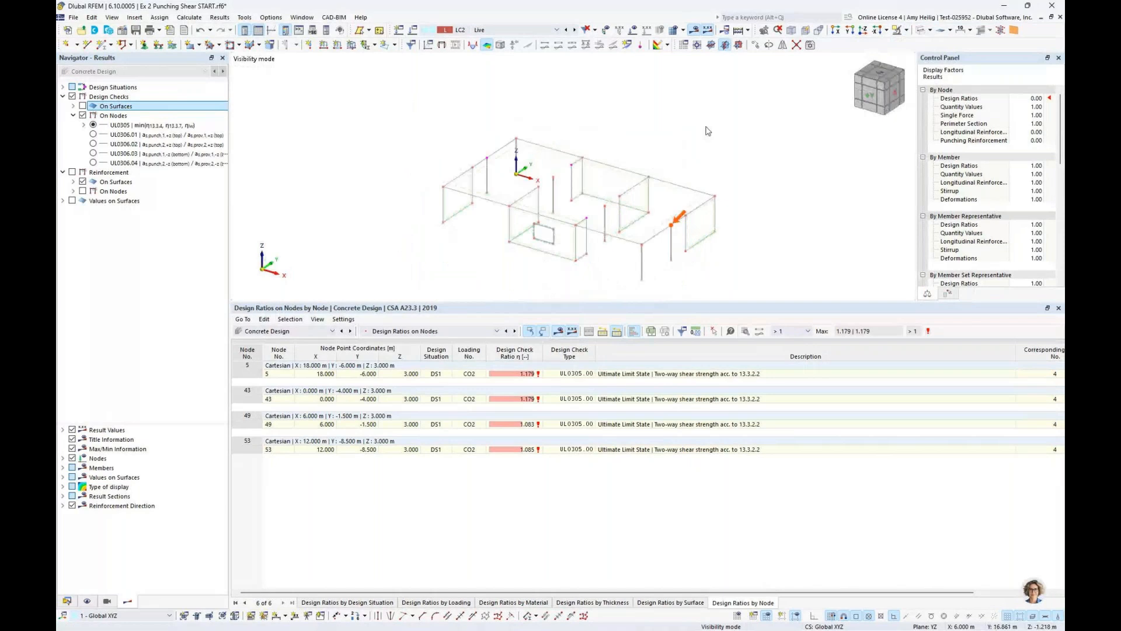
scroll(630, 232, "up", 2)
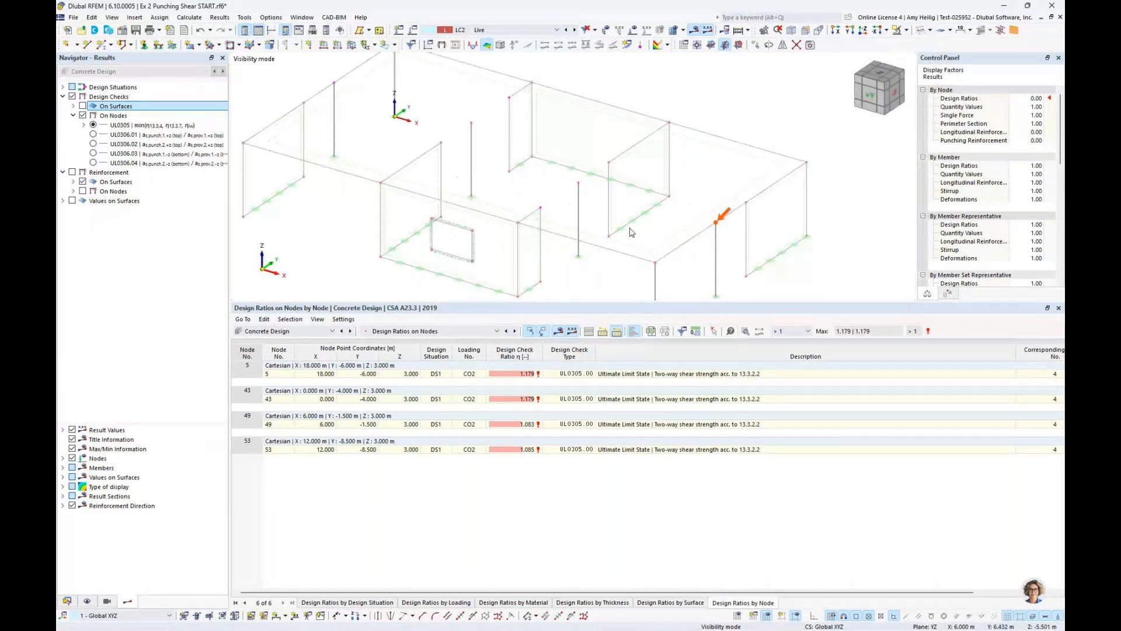
scroll(403, 114, "down", 1)
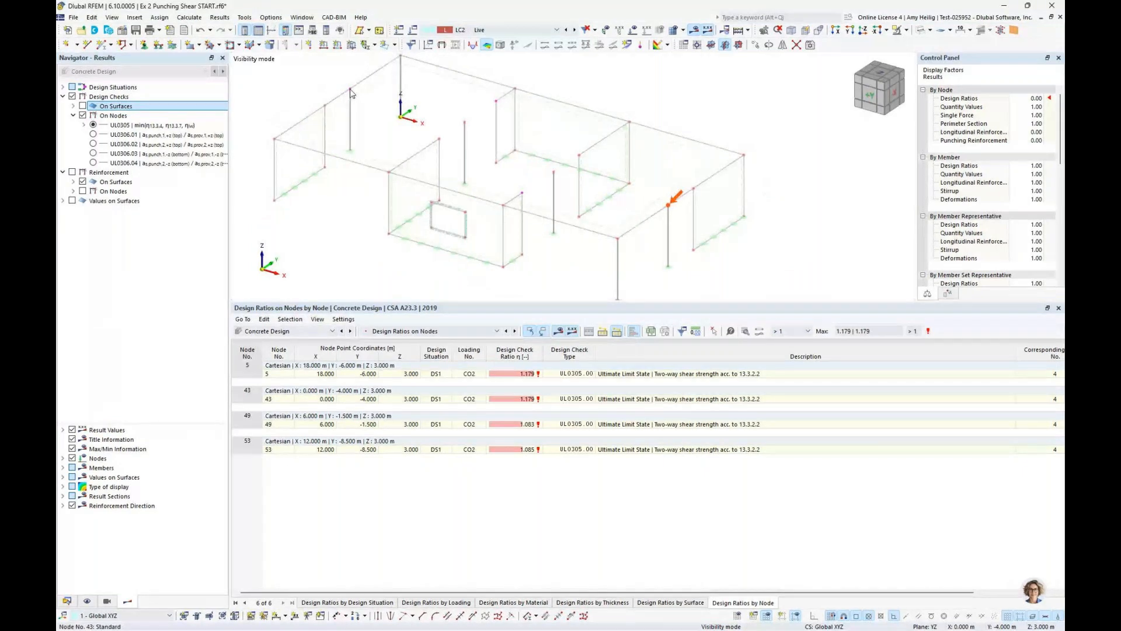
Edit nodes 5, 43, 49 and 53 together and create a new punching reinforcement for them
double_click(350, 90)
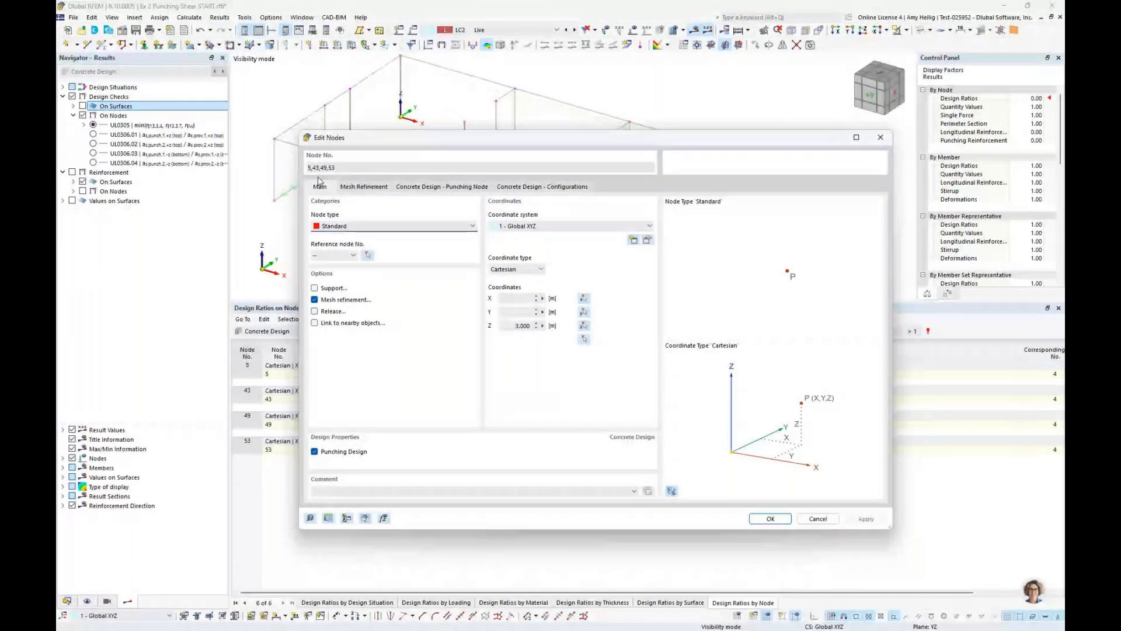
left_click(435, 187)
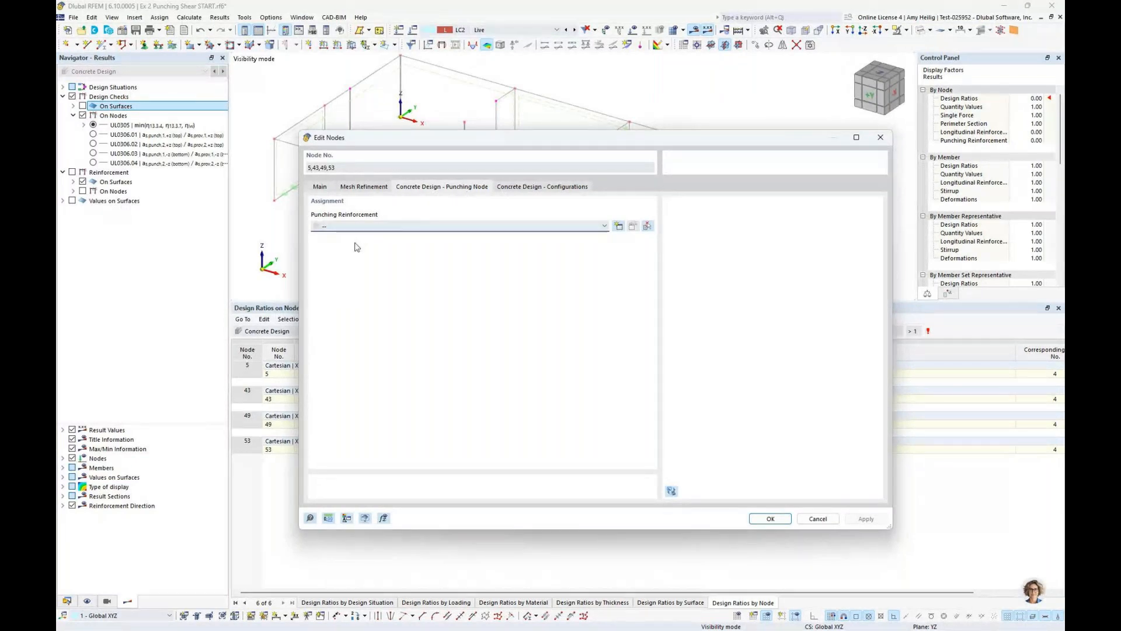
left_click(619, 226)
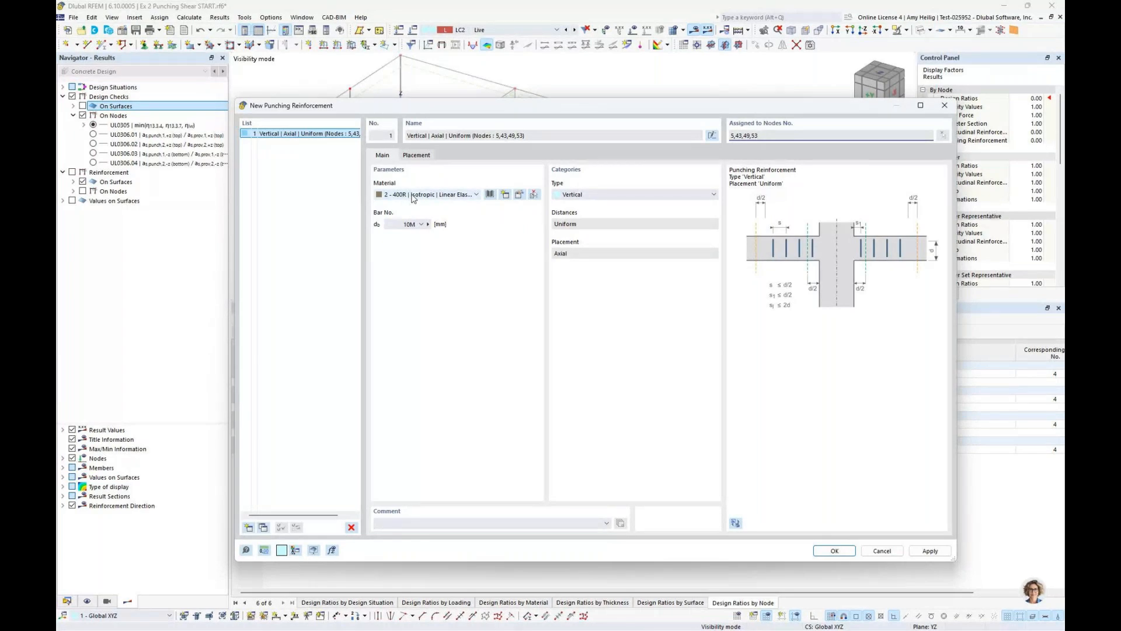
Look through the CSA A23.3-19 reinforcing steels in the material library, then leave it without choosing one
left_click(490, 195)
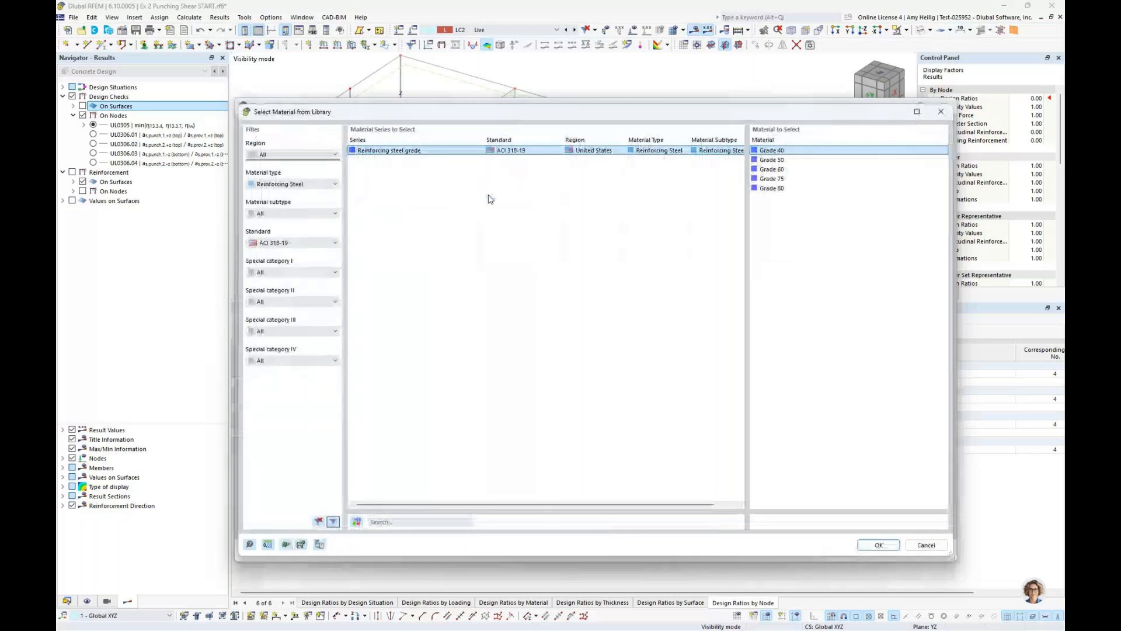
left_click(306, 243)
left_click(304, 285)
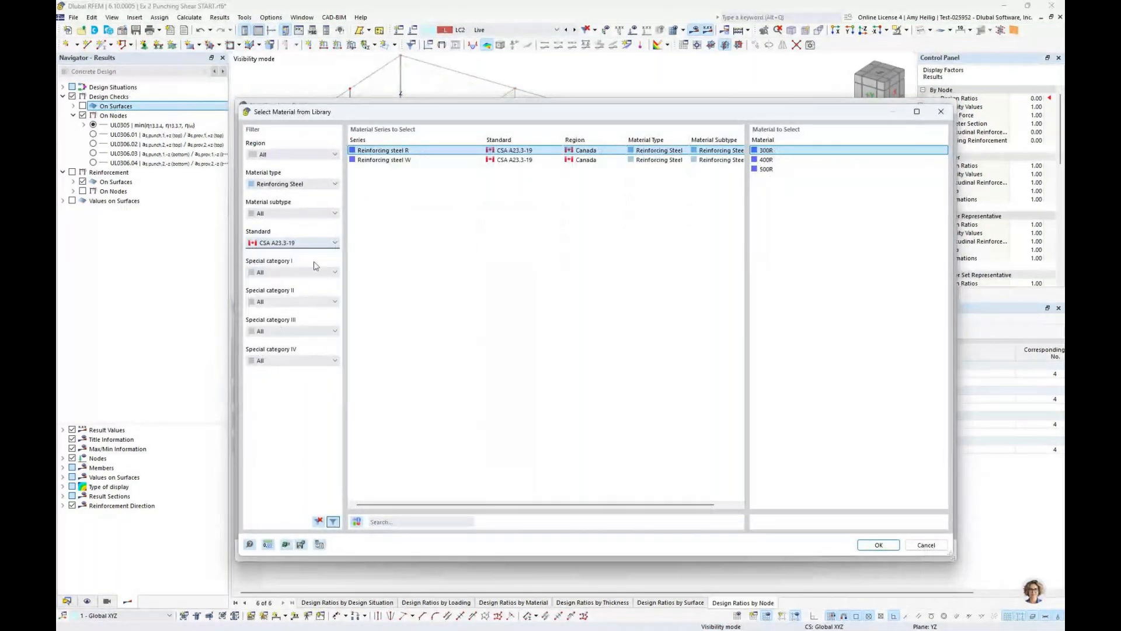
left_click(289, 244)
left_click(567, 251)
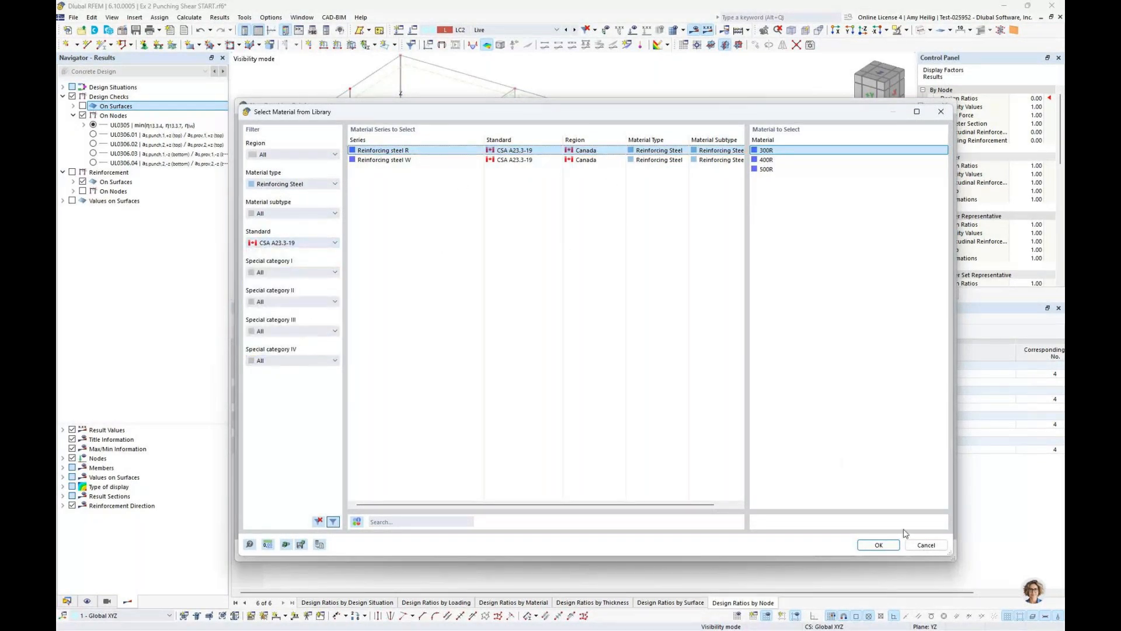
left_click(921, 547)
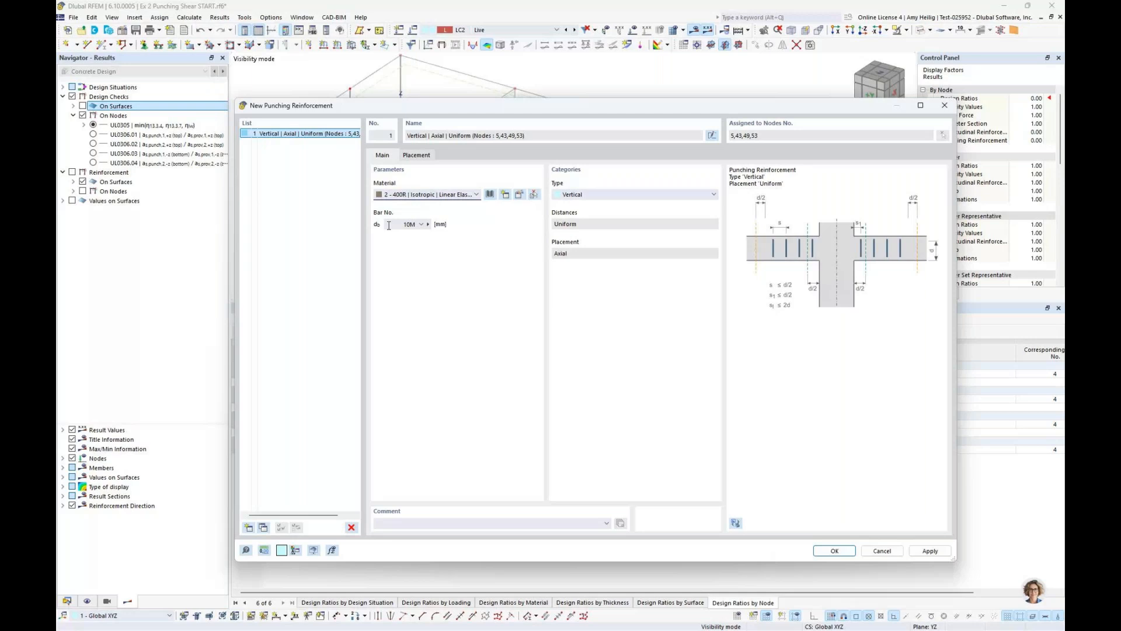
Set the punching reinforcement type to Headed Shear Stud with 8 perimeters
left_click(606, 197)
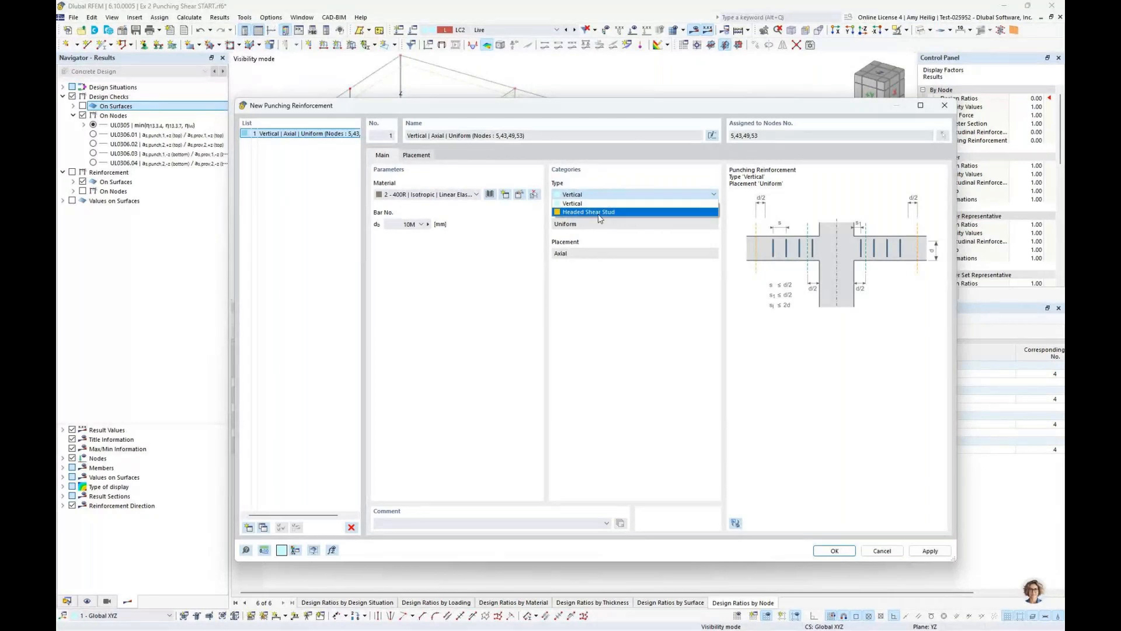
left_click(597, 212)
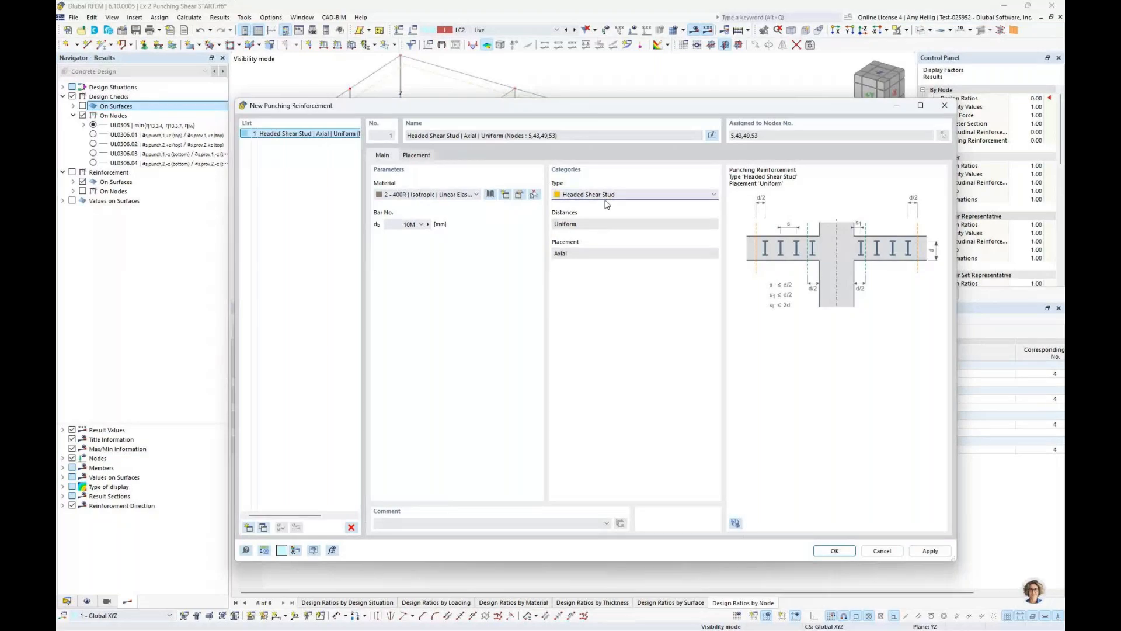
left_click(417, 155)
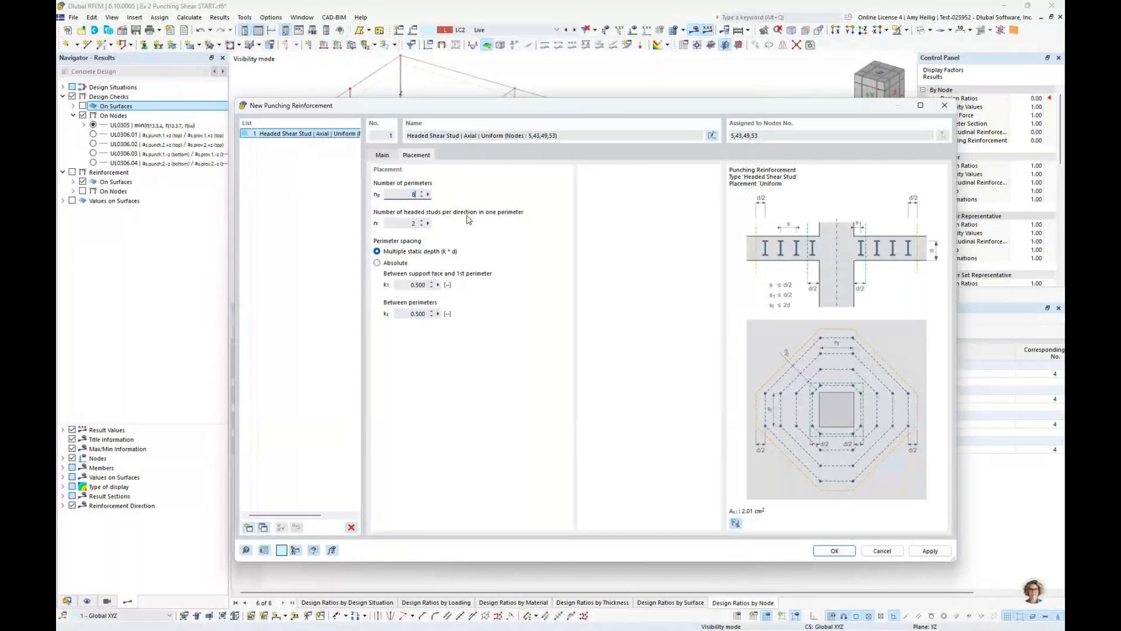
key("Tab")
Set absolute stud spacings of 70 mm from the support face and 70 mm between perimeters, and apply the reinforcement to the four nodes
left_click(377, 264)
left_click(405, 285)
type("70")
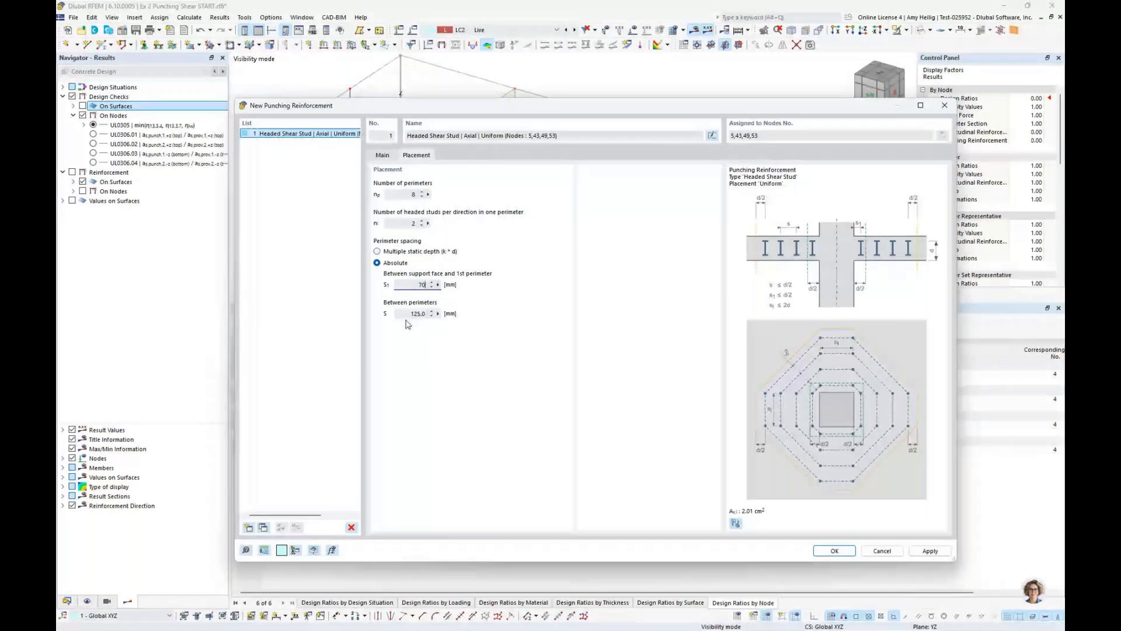
key("Tab")
type("70")
left_click(834, 552)
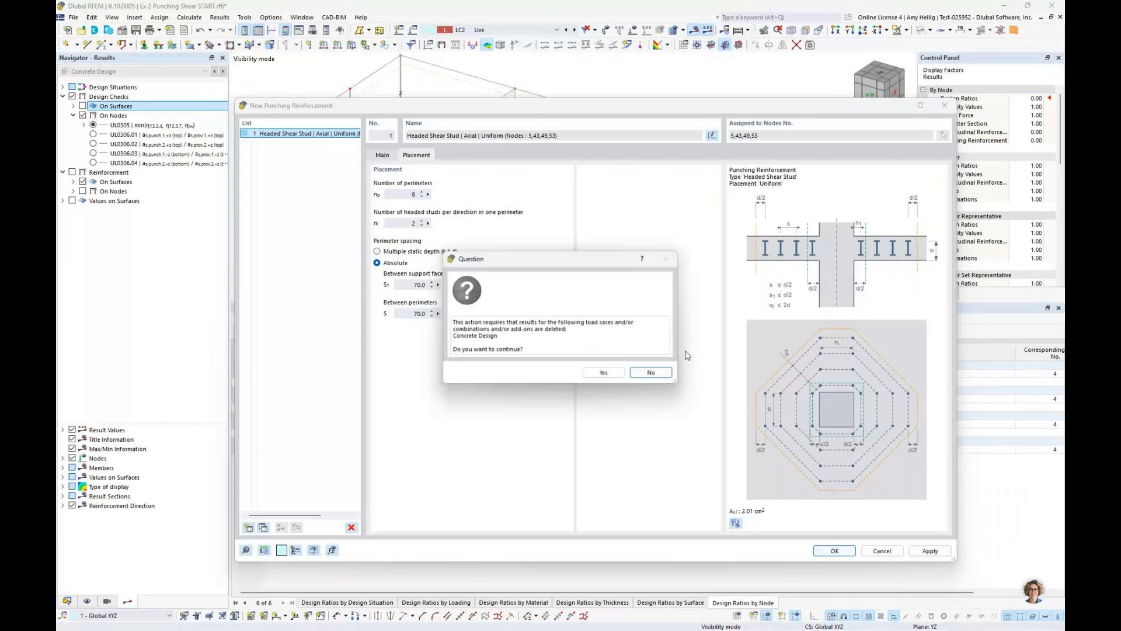
left_click(603, 373)
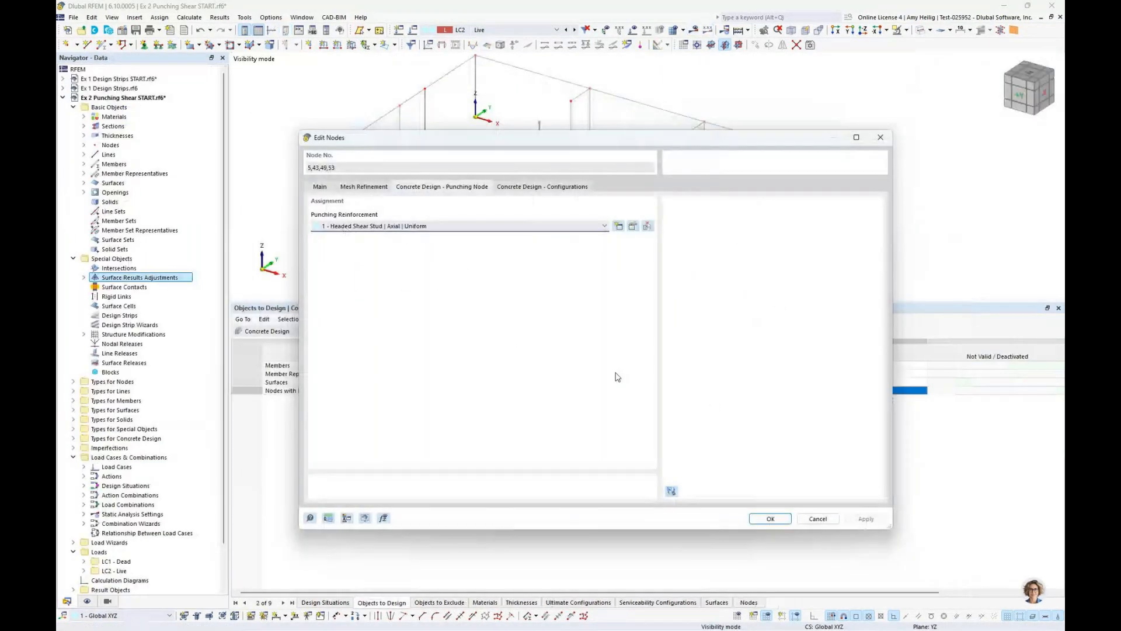
left_click(761, 519)
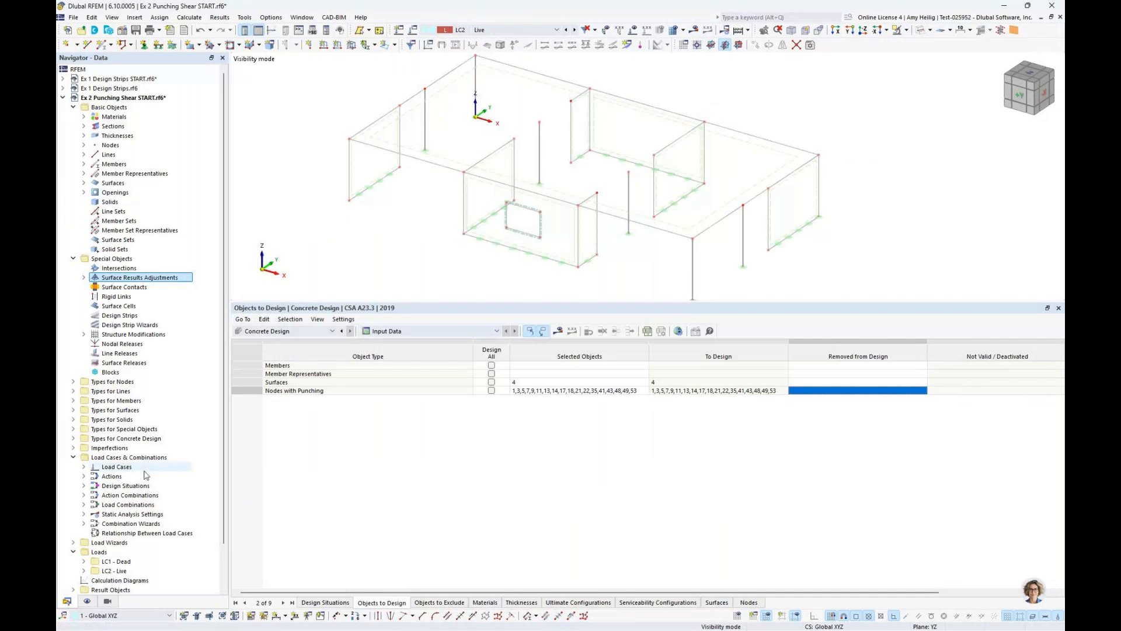
Turn on the display of punching reinforcement among the model's concrete design types
left_click(87, 601)
scroll(166, 310, "up", 1)
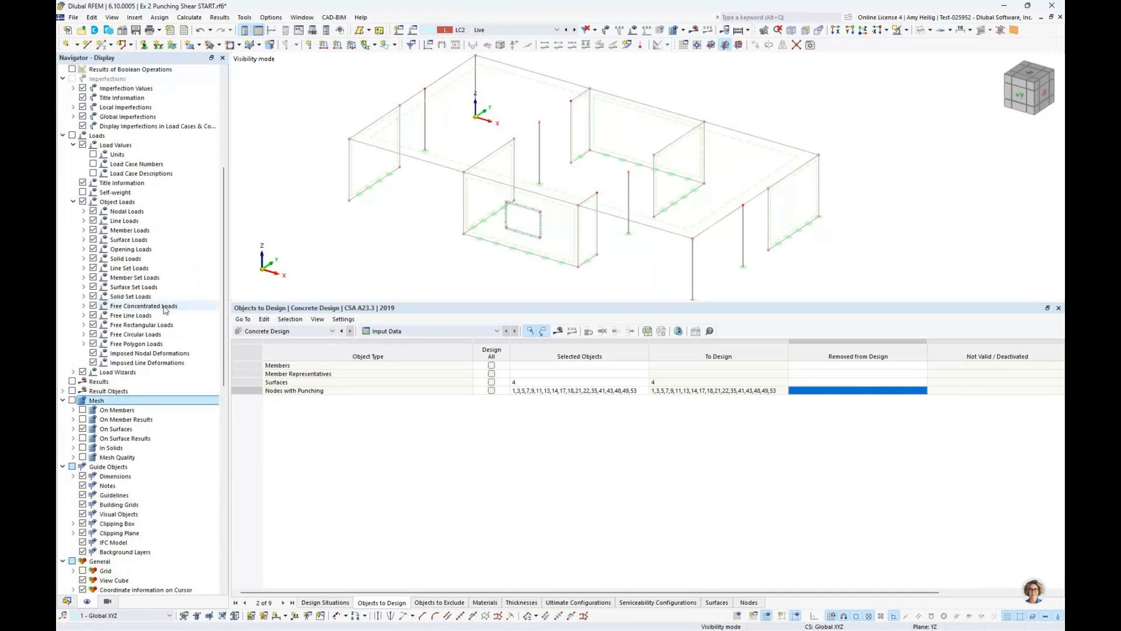
scroll(165, 310, "up", 8)
left_click(73, 277)
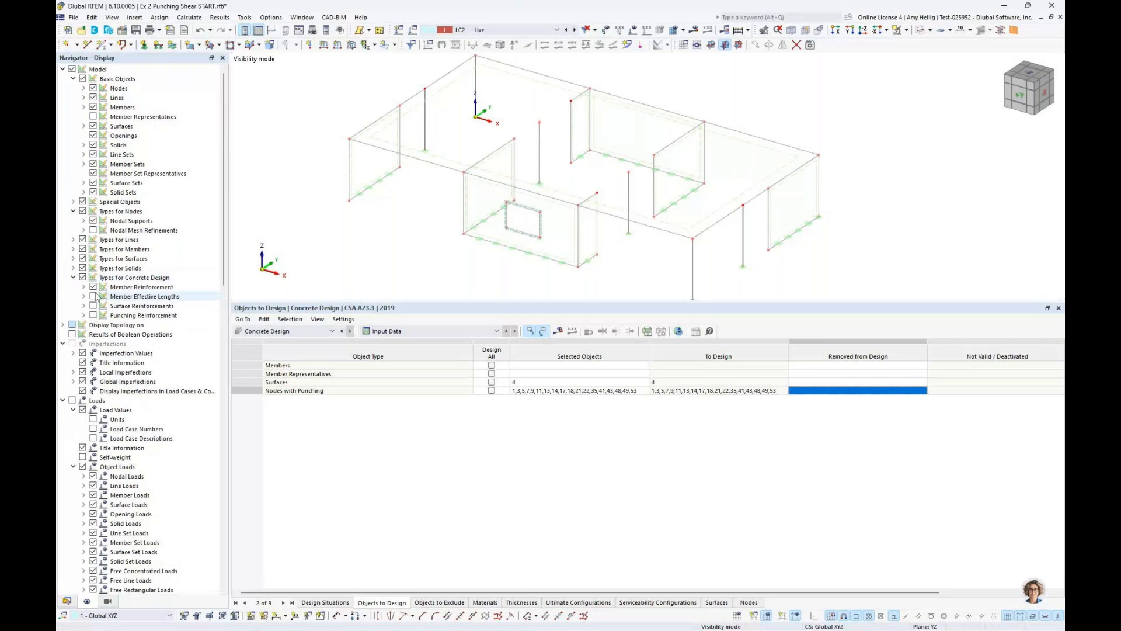
left_click(93, 315)
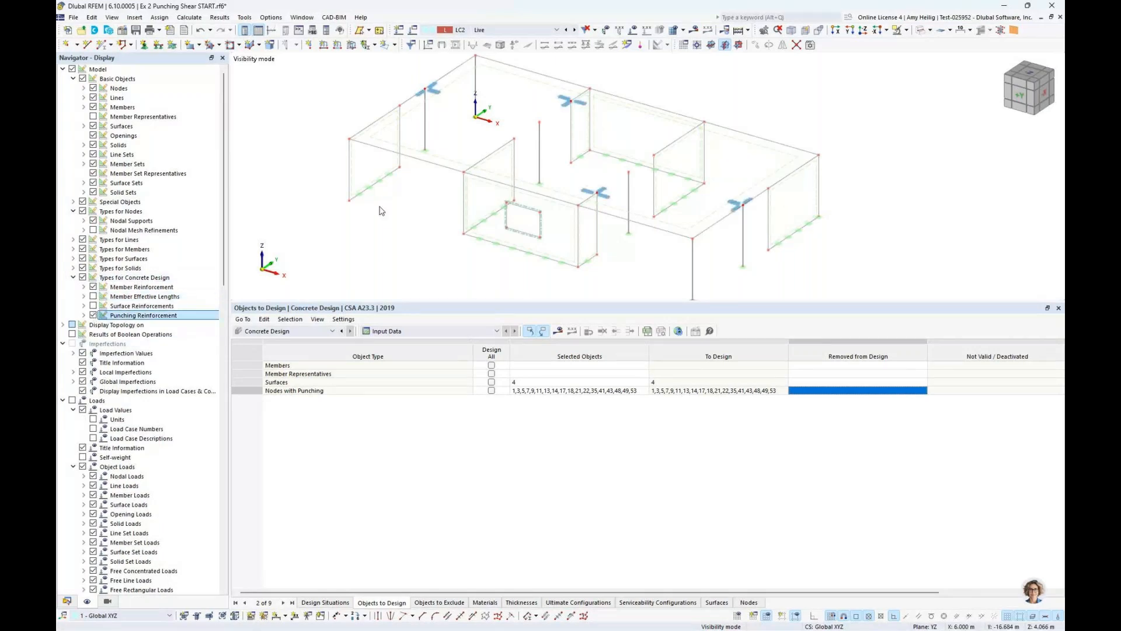
Examine the headed stud layouts at the edge column and wall-end nodes up close in an enlarged model view
left_click_drag(535, 302, 538, 404)
middle_click_drag(497, 227, 475, 292)
scroll(424, 229, "up", 5)
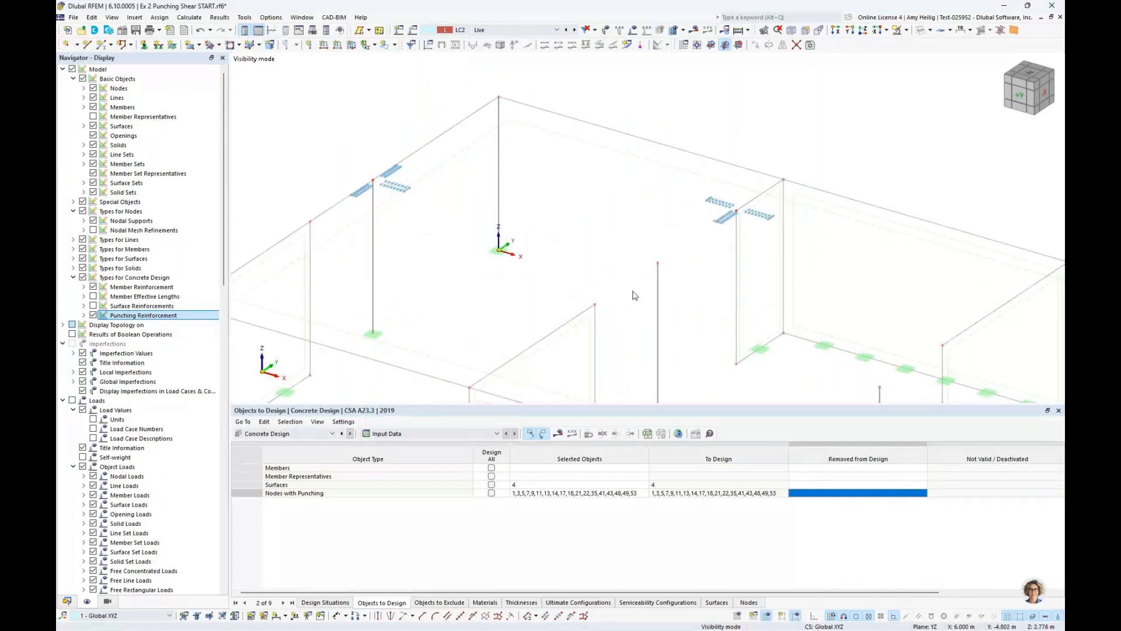
middle_click_drag(690, 306, 597, 239)
middle_click_drag(447, 197, 522, 263)
scroll(374, 209, "up", 5)
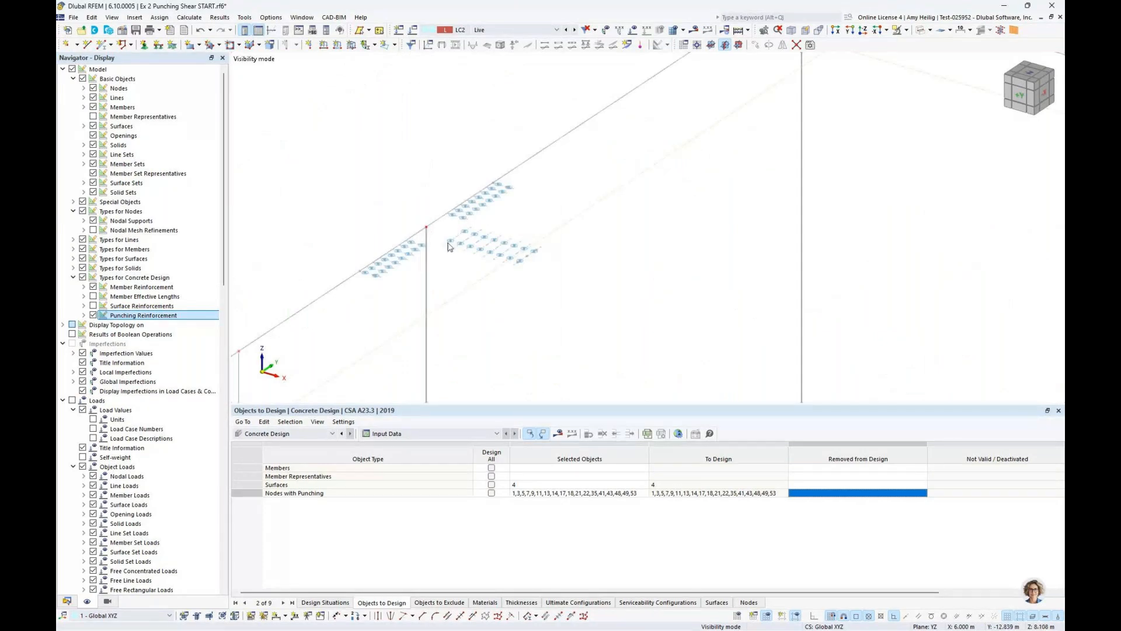
scroll(444, 244, "down", 3)
scroll(449, 244, "down", 1)
middle_click_drag(823, 297, 543, 293)
scroll(605, 246, "up", 2)
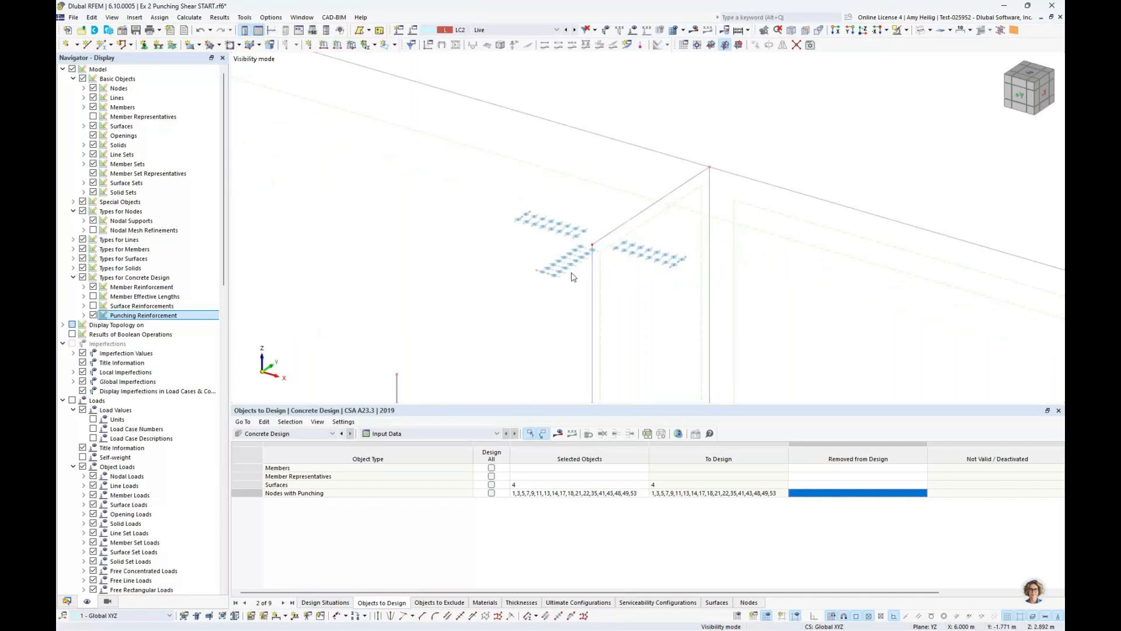
scroll(575, 233, "down", 2)
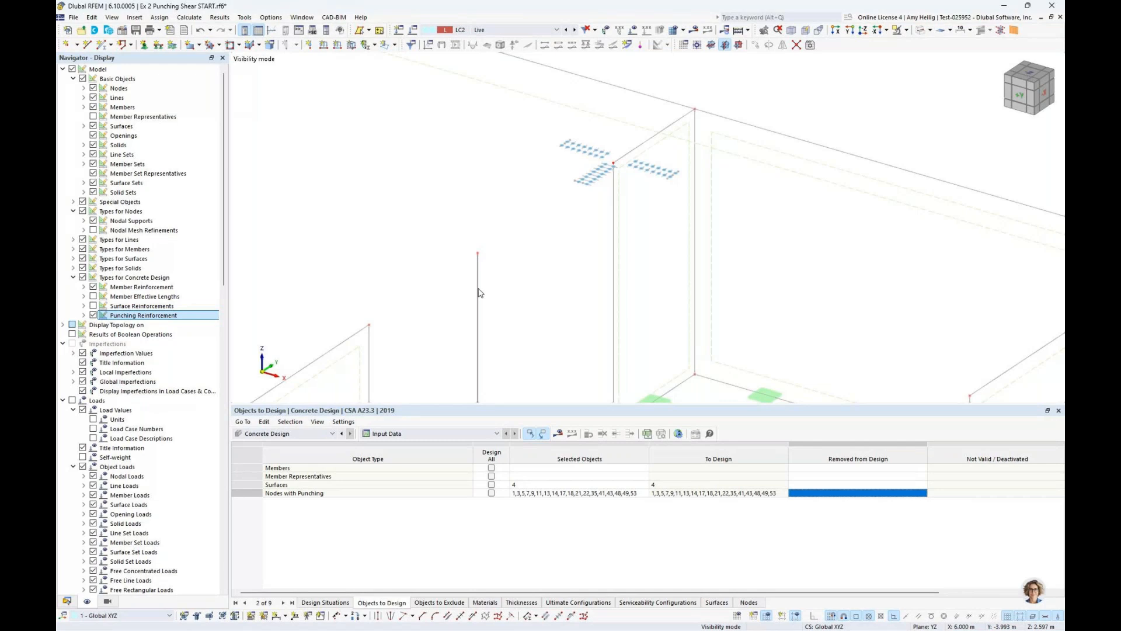
scroll(568, 291, "down", 5)
middle_click_drag(605, 334, 601, 259)
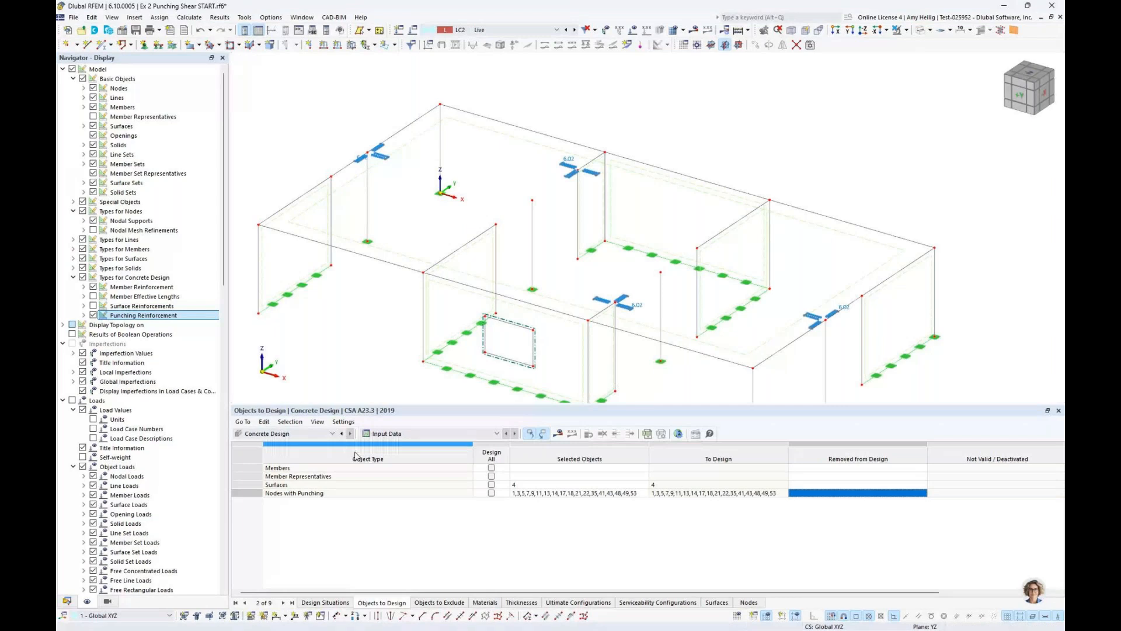
Calculate the concrete design and examine the slab's design ratios by surface, including the required shear resistance check (UL0304.00)
left_click(560, 433)
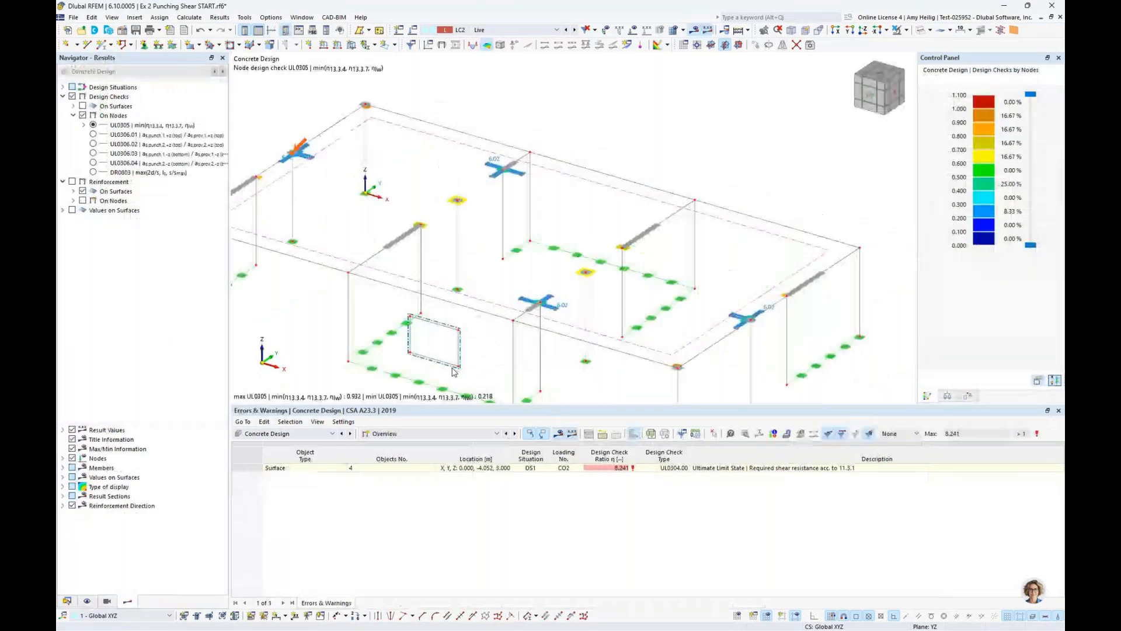
left_click(411, 434)
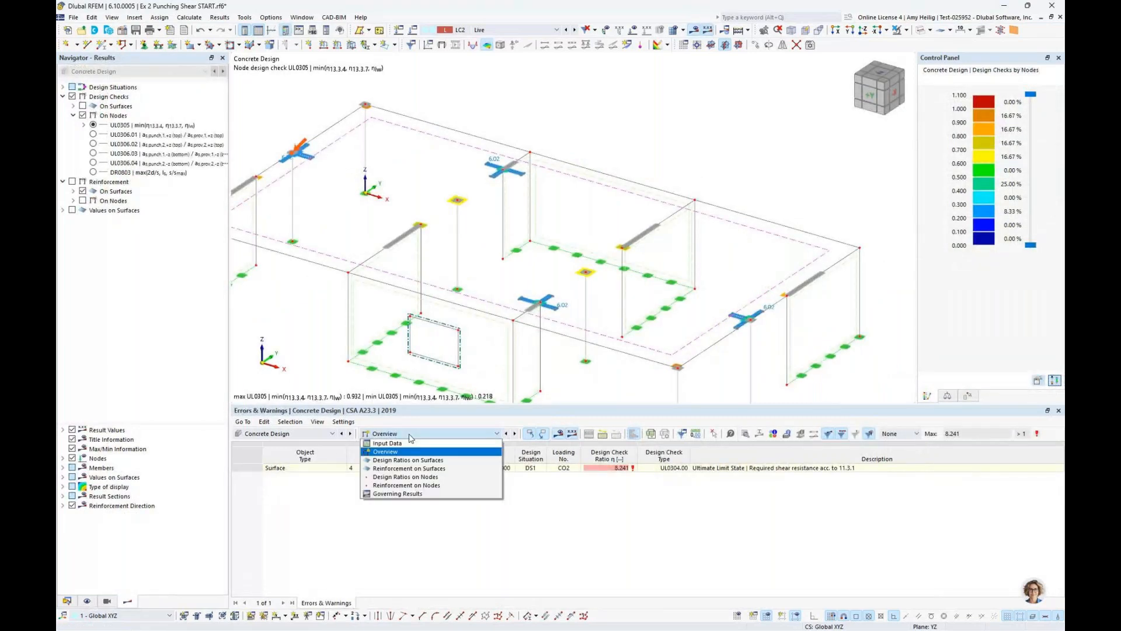
left_click(414, 460)
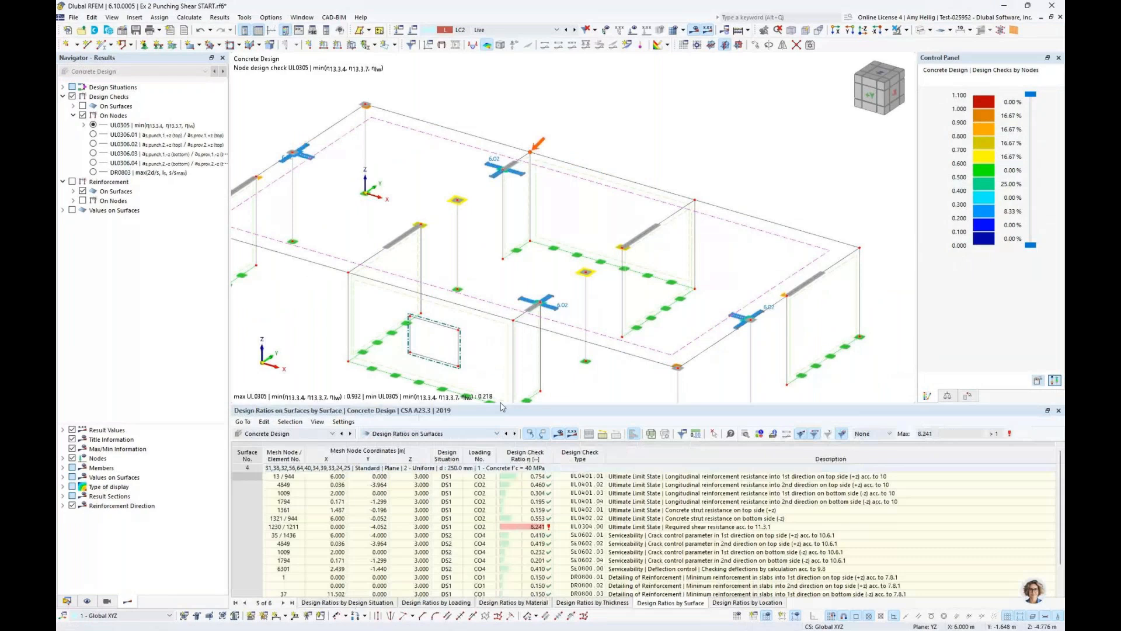
left_click_drag(501, 406, 538, 331)
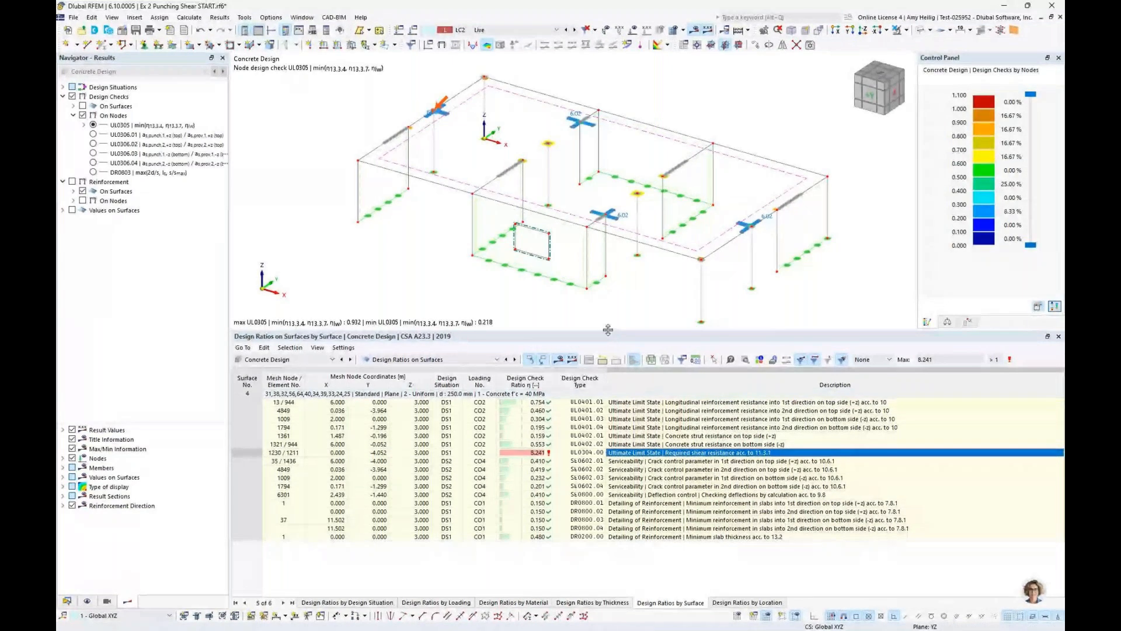
left_click_drag(608, 329, 596, 374)
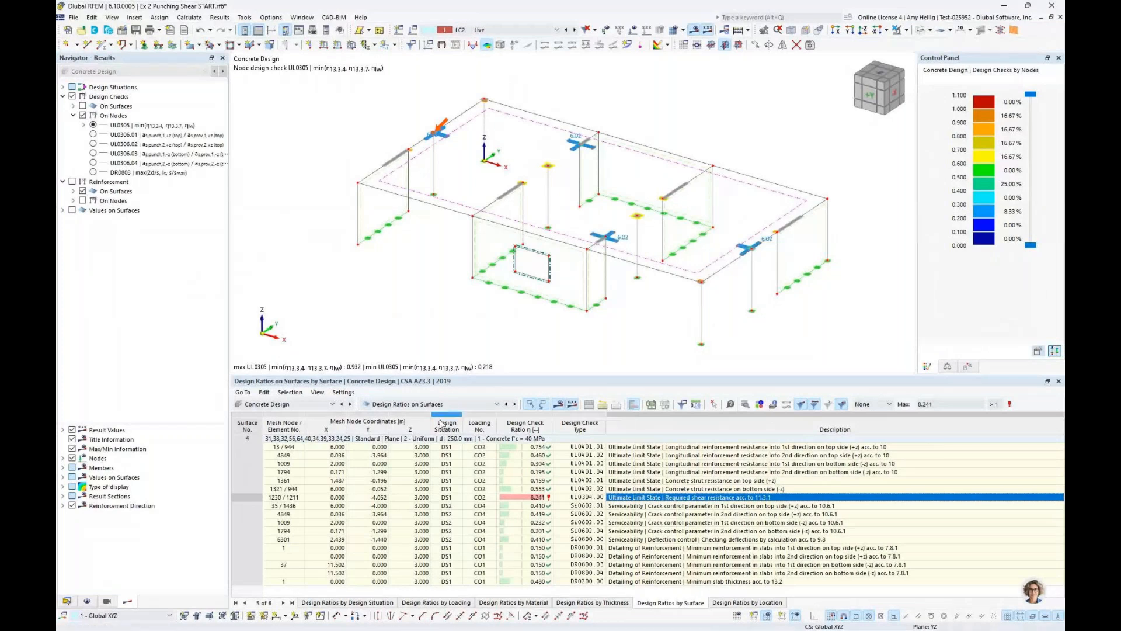
Review the design ratios by node in an enlarged results table, from node 1 through the nodes given headed studs
left_click(431, 404)
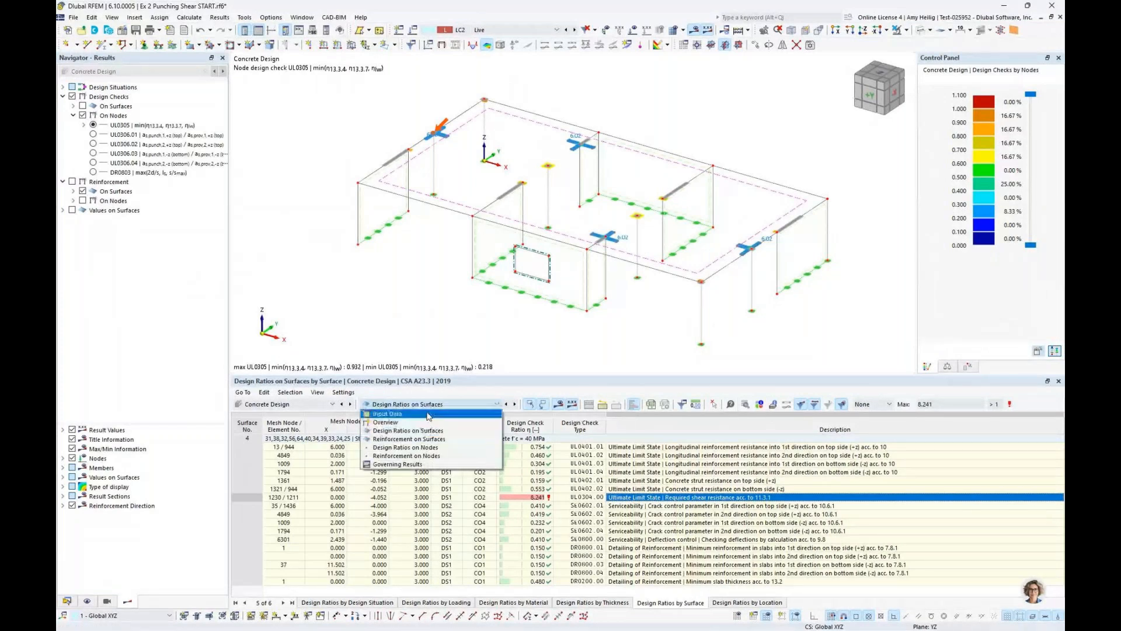
left_click(419, 448)
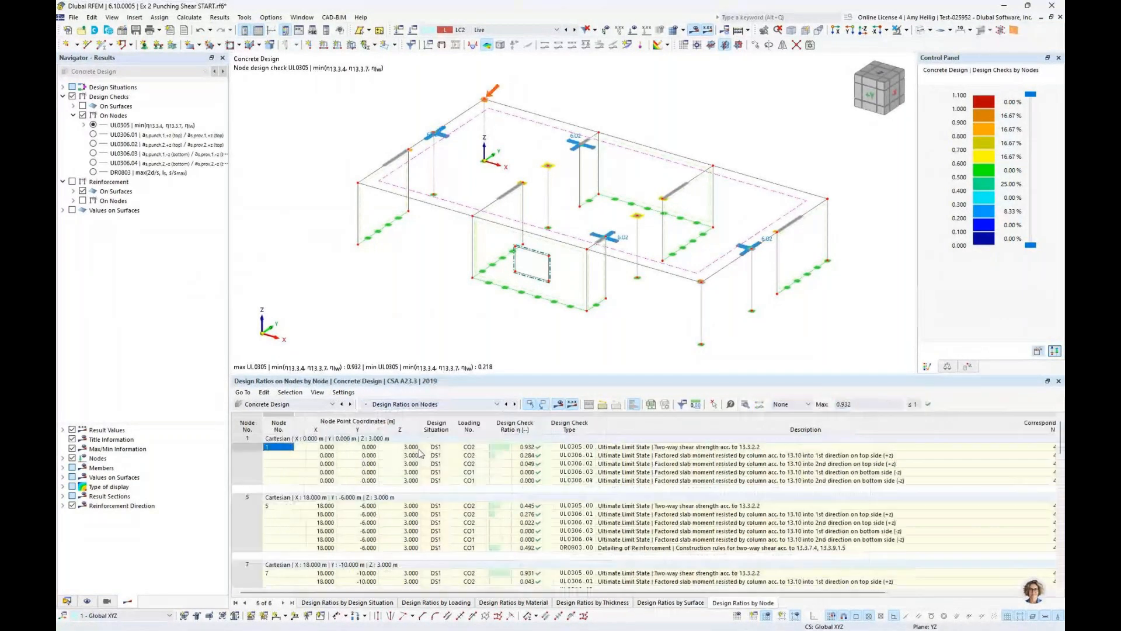
left_click_drag(593, 375, 593, 286)
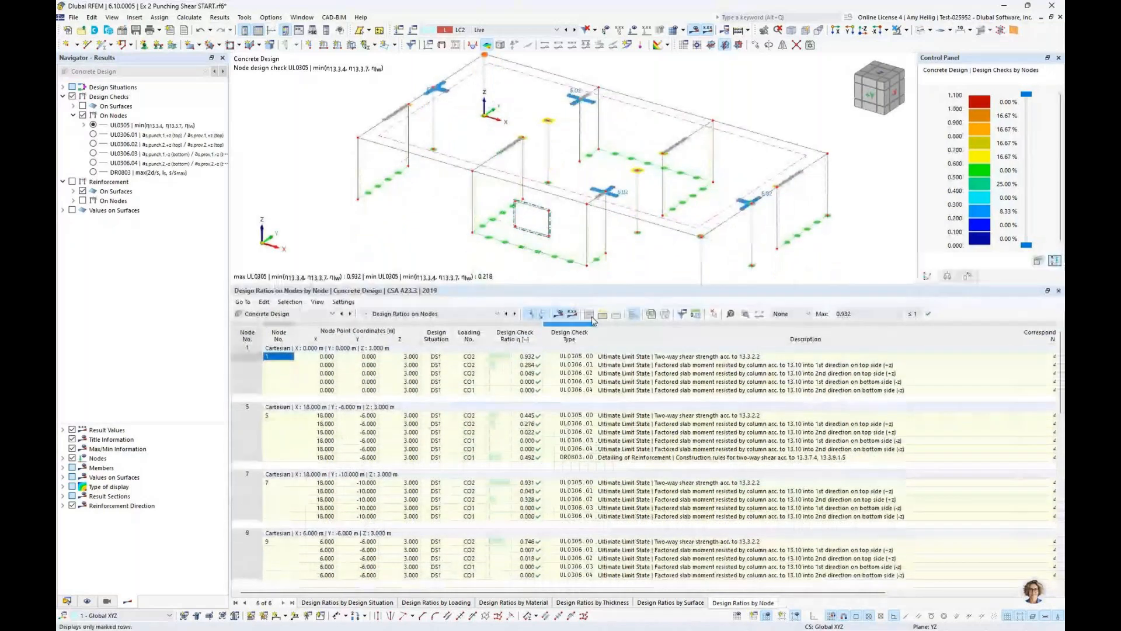
scroll(592, 409, "down", 15)
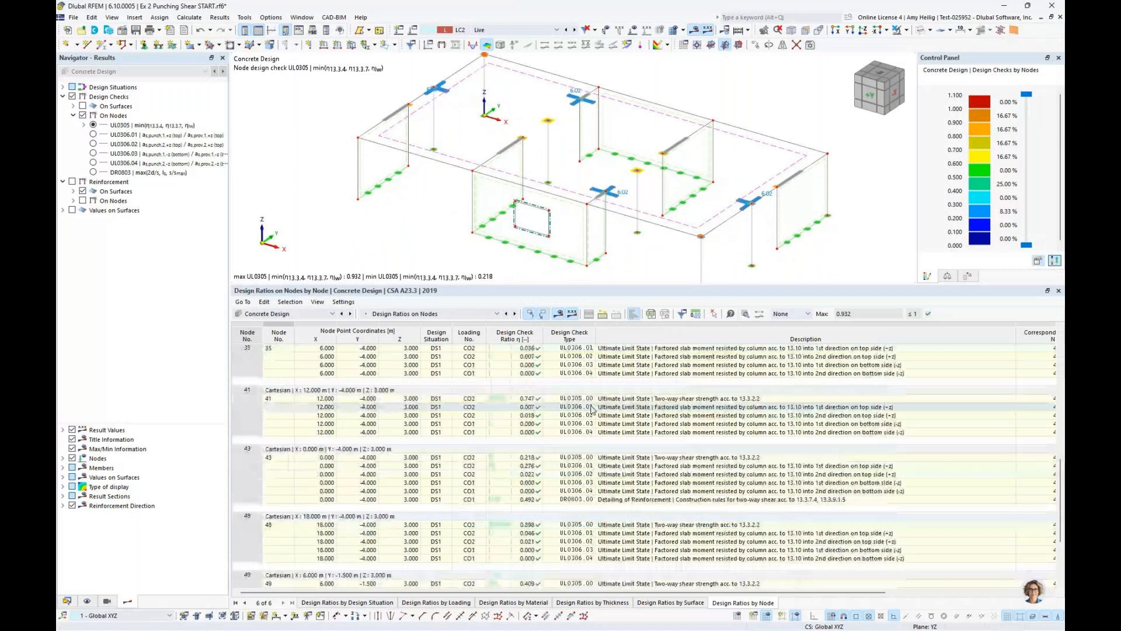
Open the design check details for the two-way shear strength check (UL0305.00) at edge column node 43
scroll(592, 408, "up", 10)
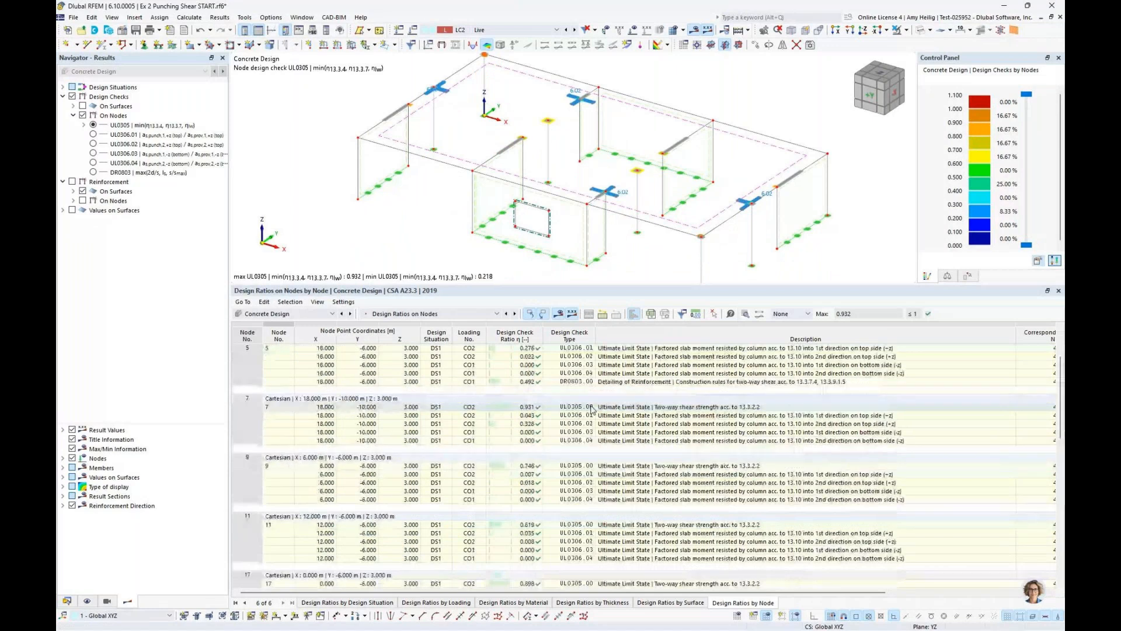
scroll(592, 408, "up", 3)
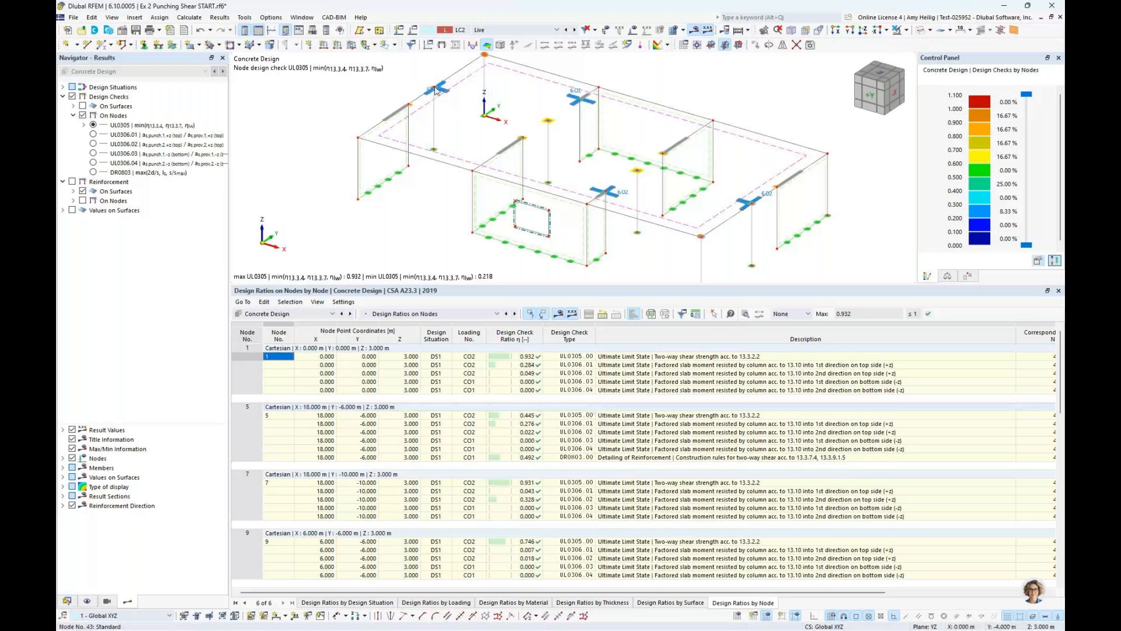
left_click(436, 89)
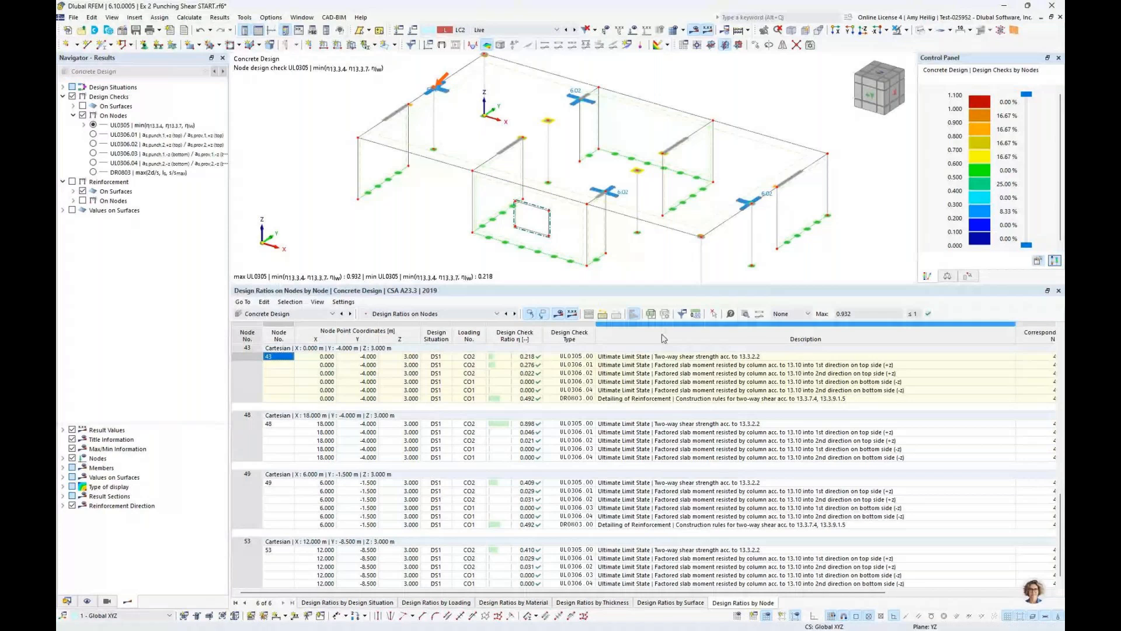
left_click(657, 357)
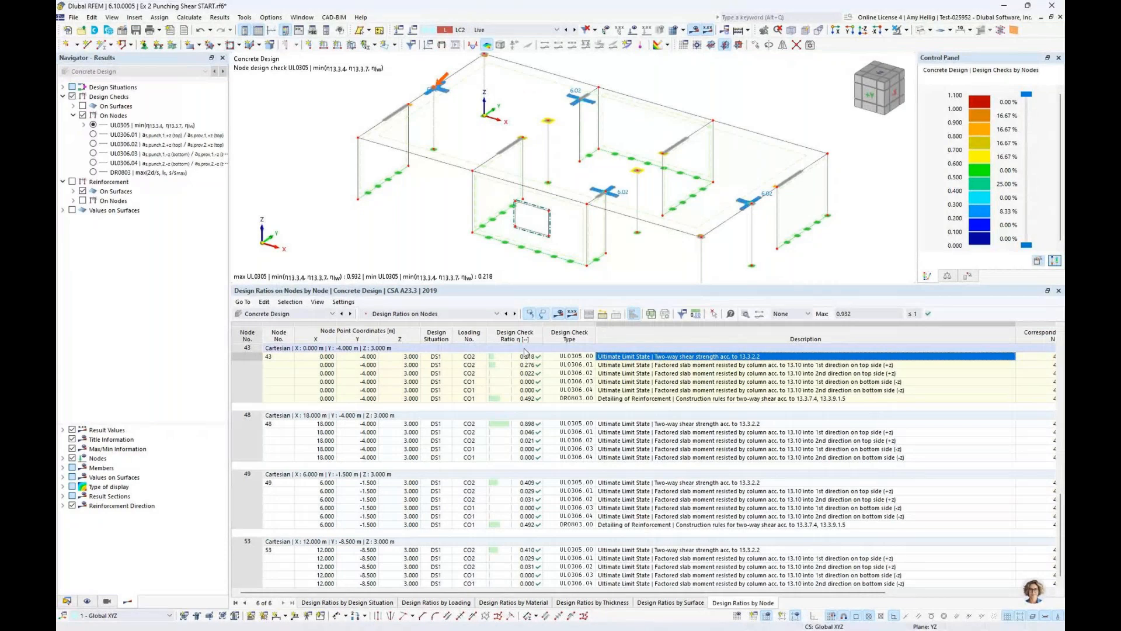
left_click(746, 314)
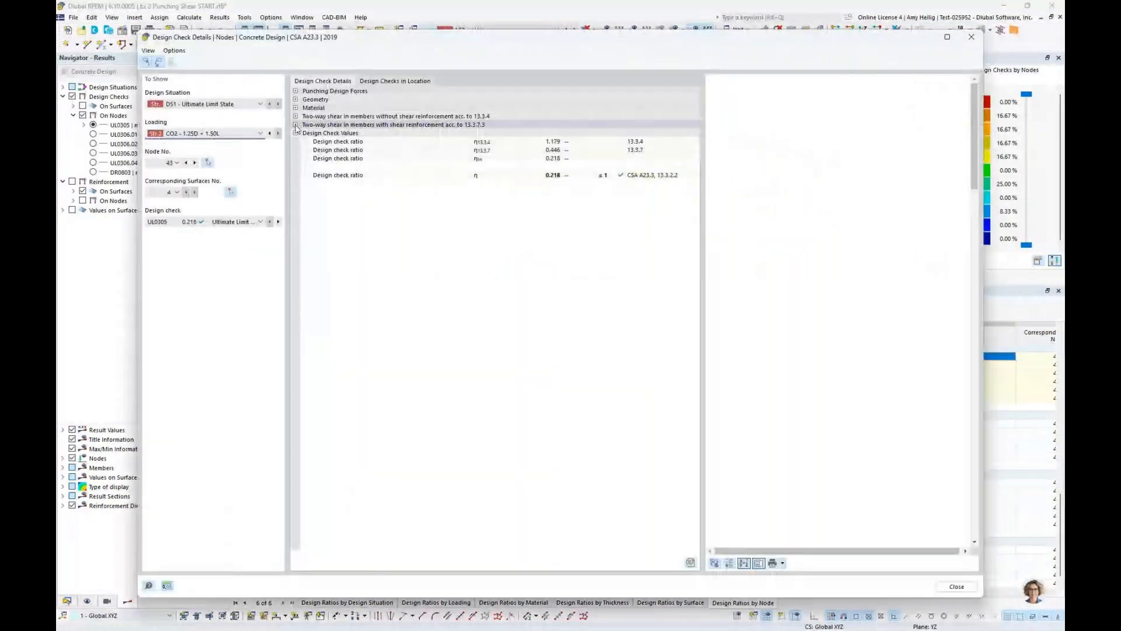
Examine node 43's two-way shear calculations without and with shear reinforcement, down to the governing design ratio formula
left_click(295, 125)
left_click(296, 116)
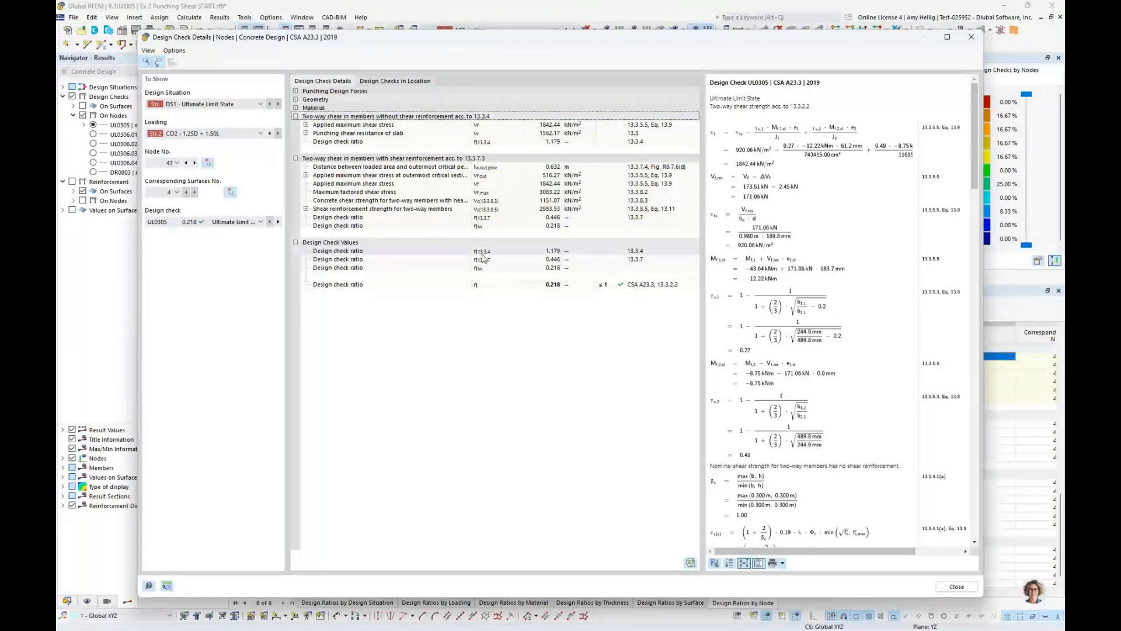
scroll(876, 334, "down", 10)
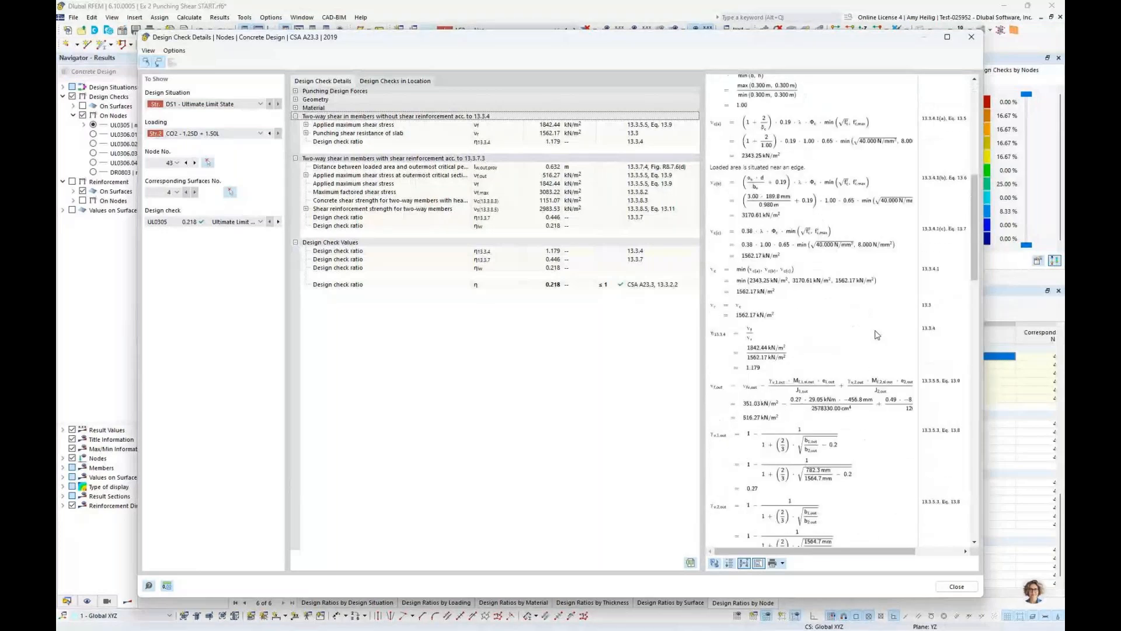
scroll(876, 335, "down", 15)
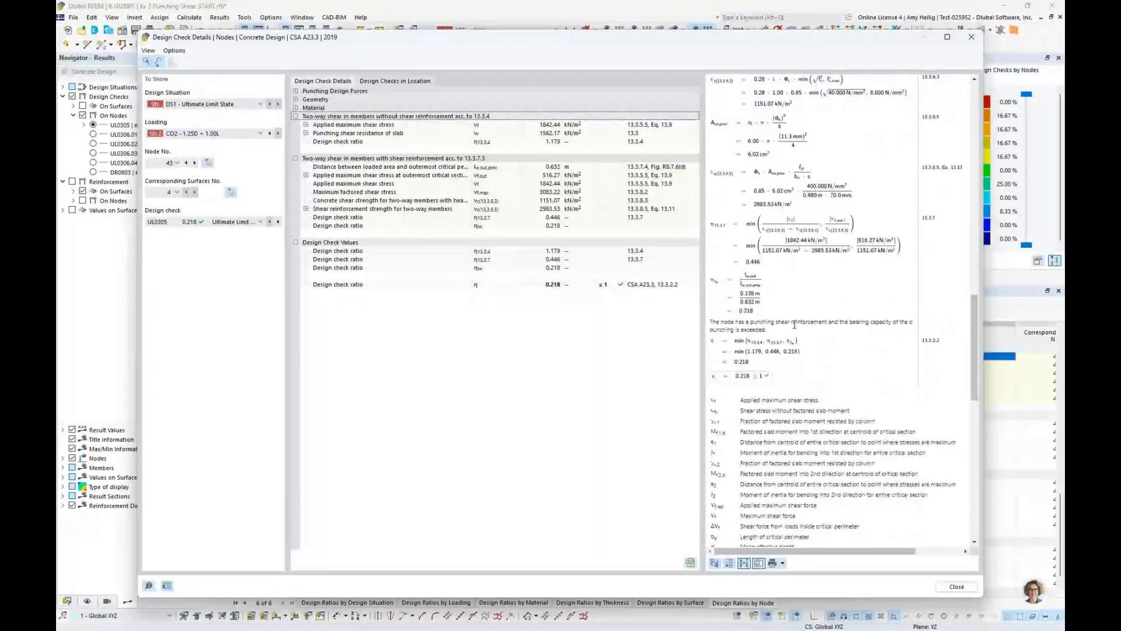
scroll(740, 389, "up", 3, "ctrl")
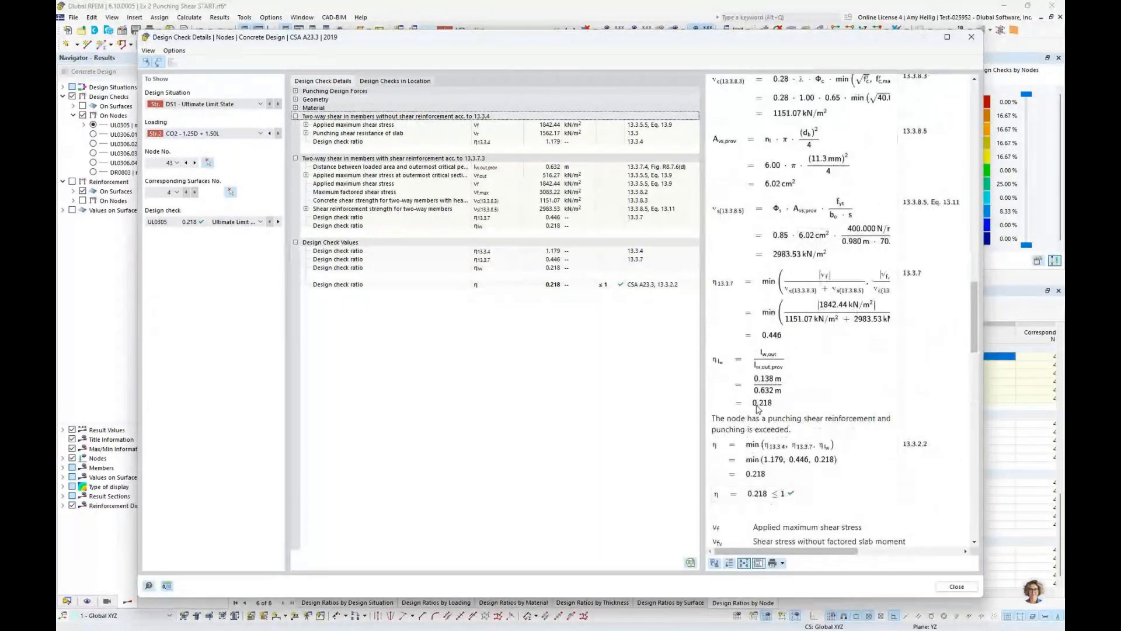
scroll(820, 437, "down", 2)
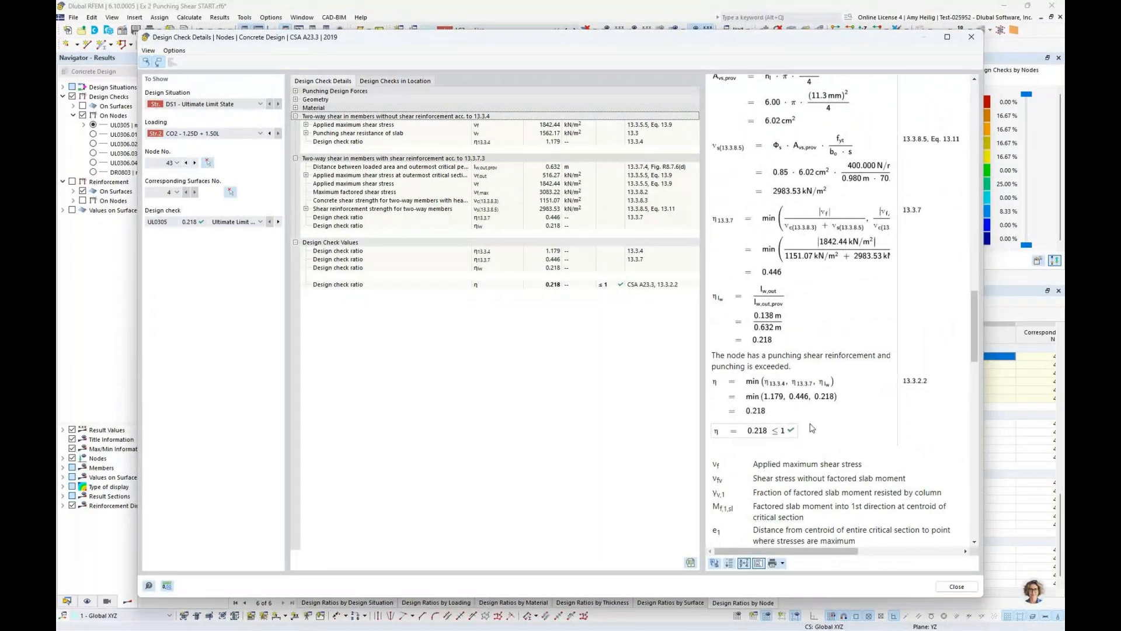
left_click(957, 587)
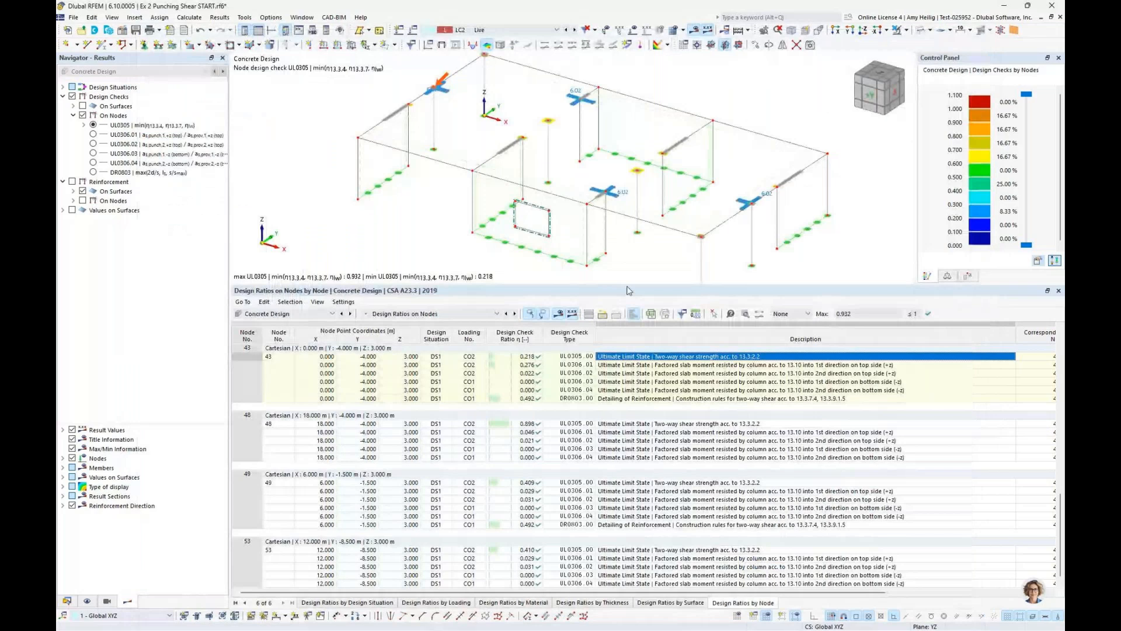
Enlarge the model view, view the slab from above along -Z and hide the punching reinforcement
left_click_drag(628, 286, 628, 379)
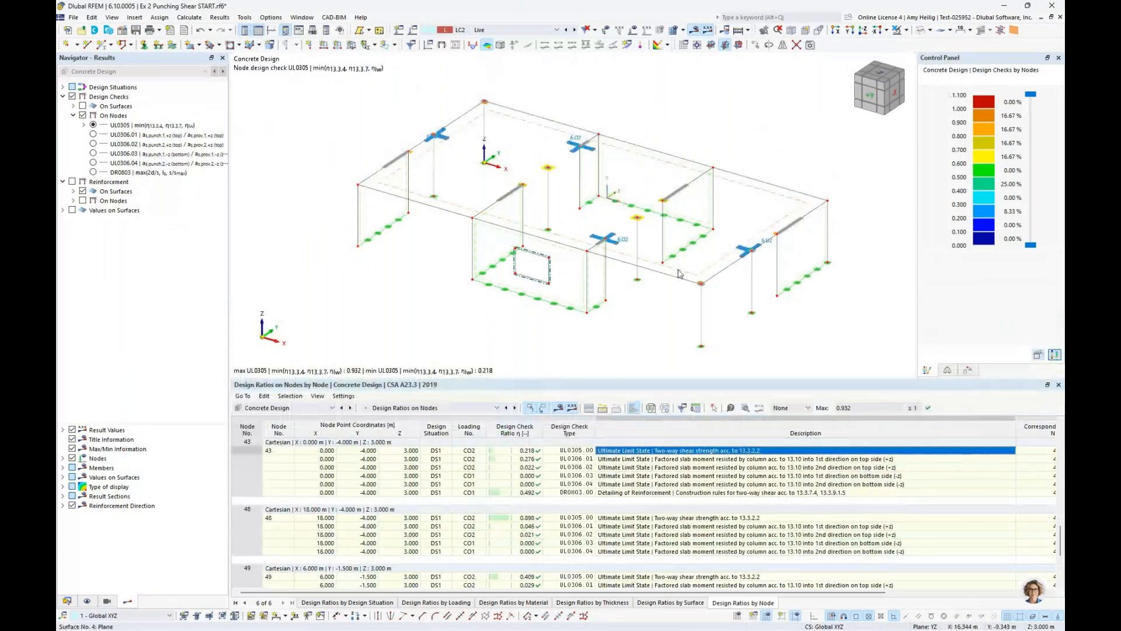
left_click(87, 600)
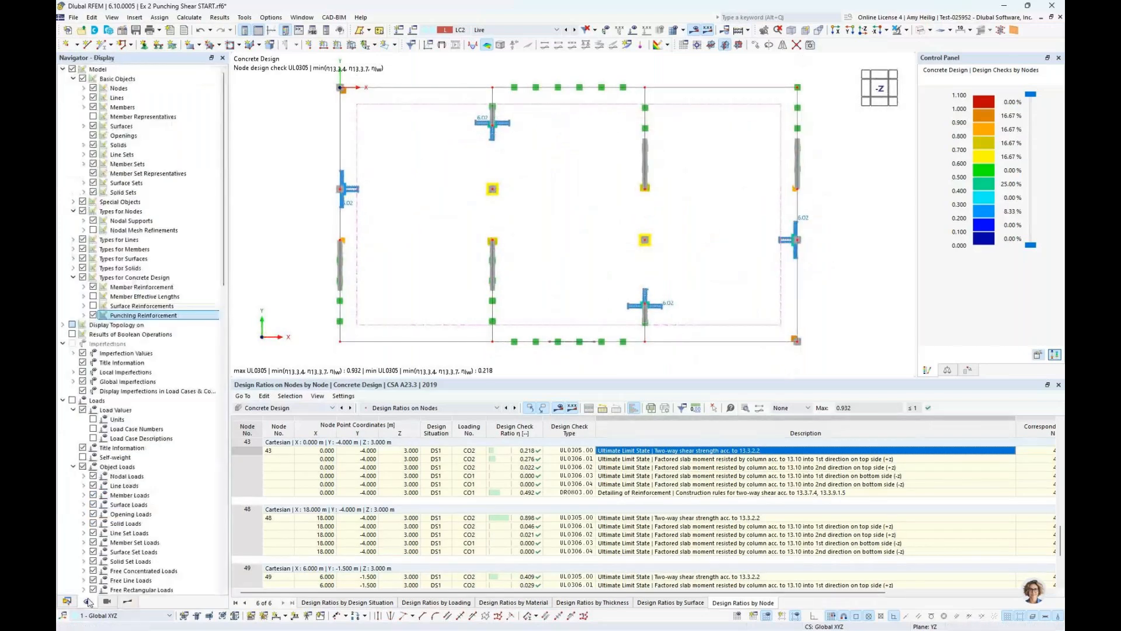
left_click(93, 315)
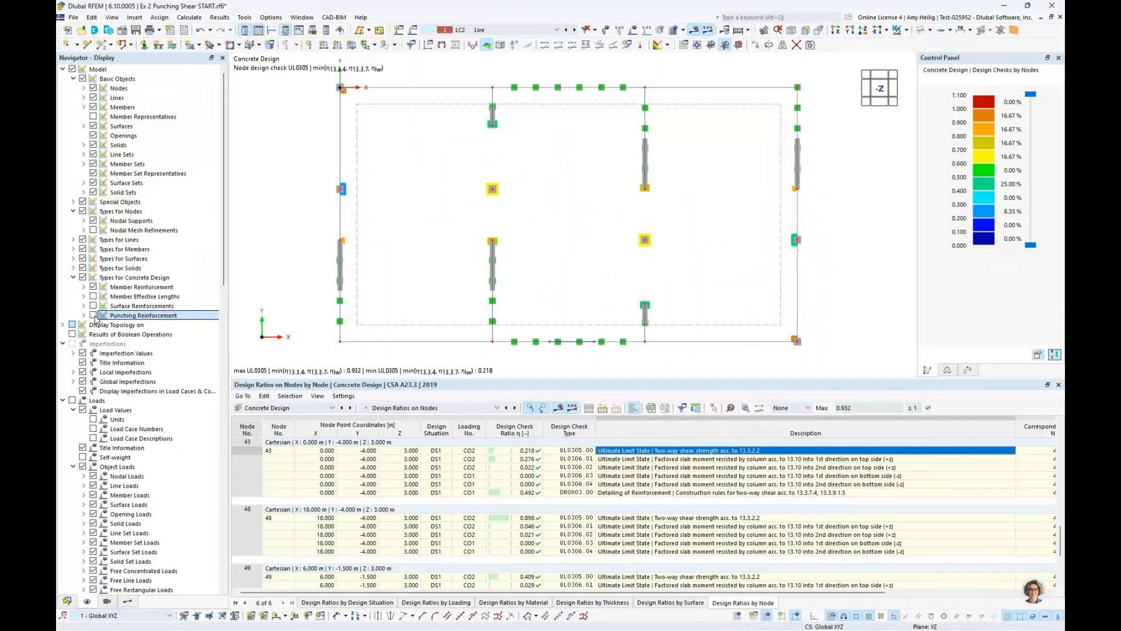
Turn off the design check results and limit visibility to the selected and related objects
left_click(127, 602)
left_click(64, 97)
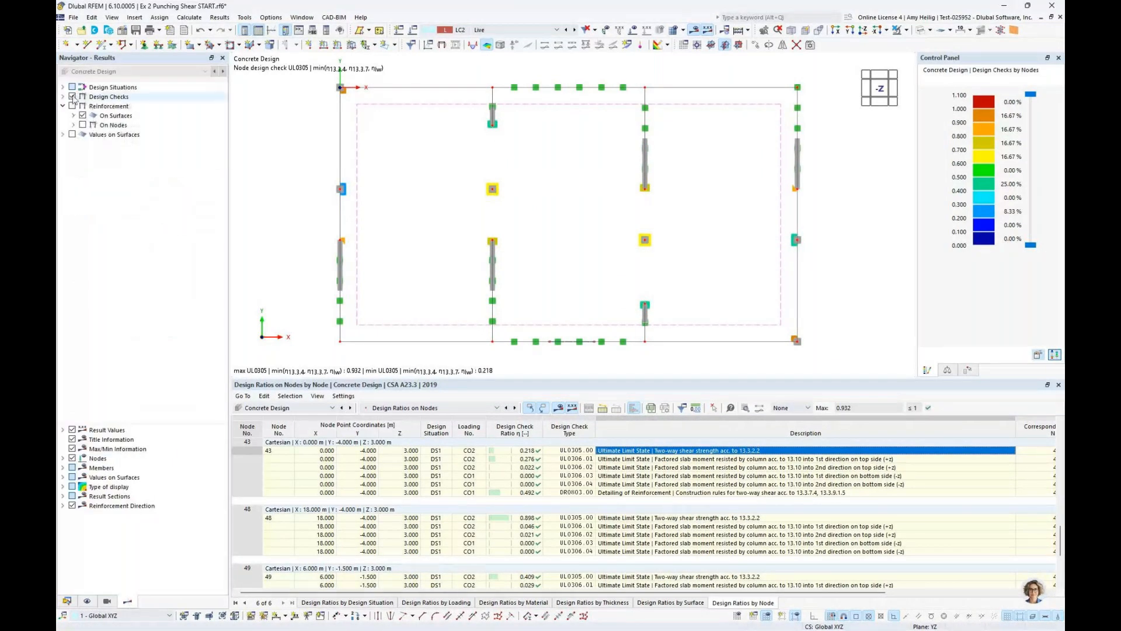
left_click(73, 97)
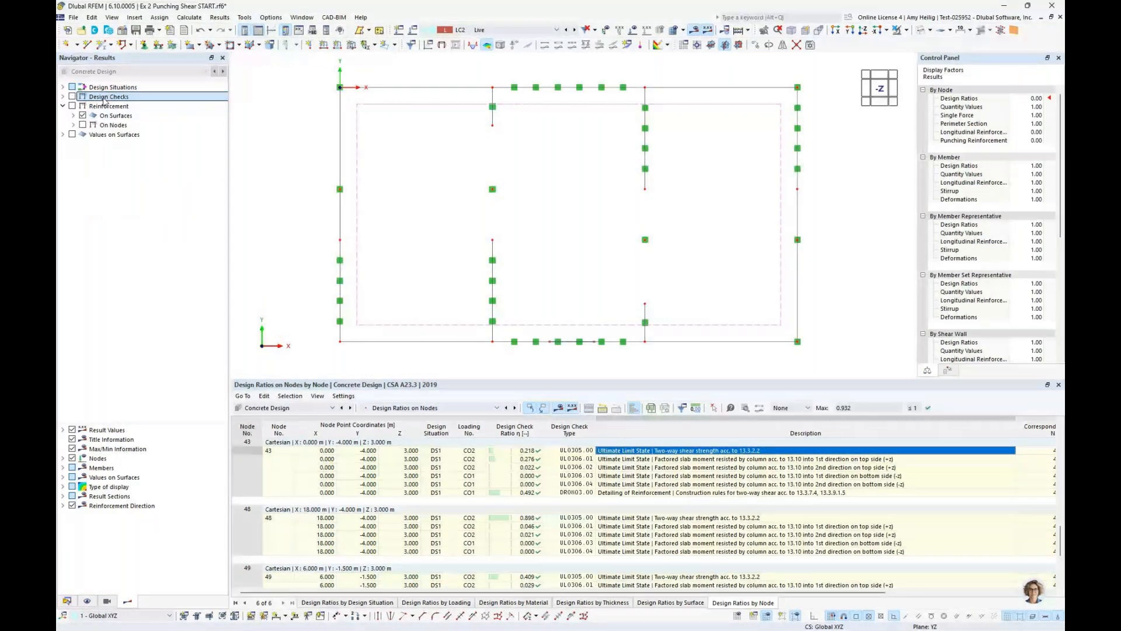
left_click(906, 29)
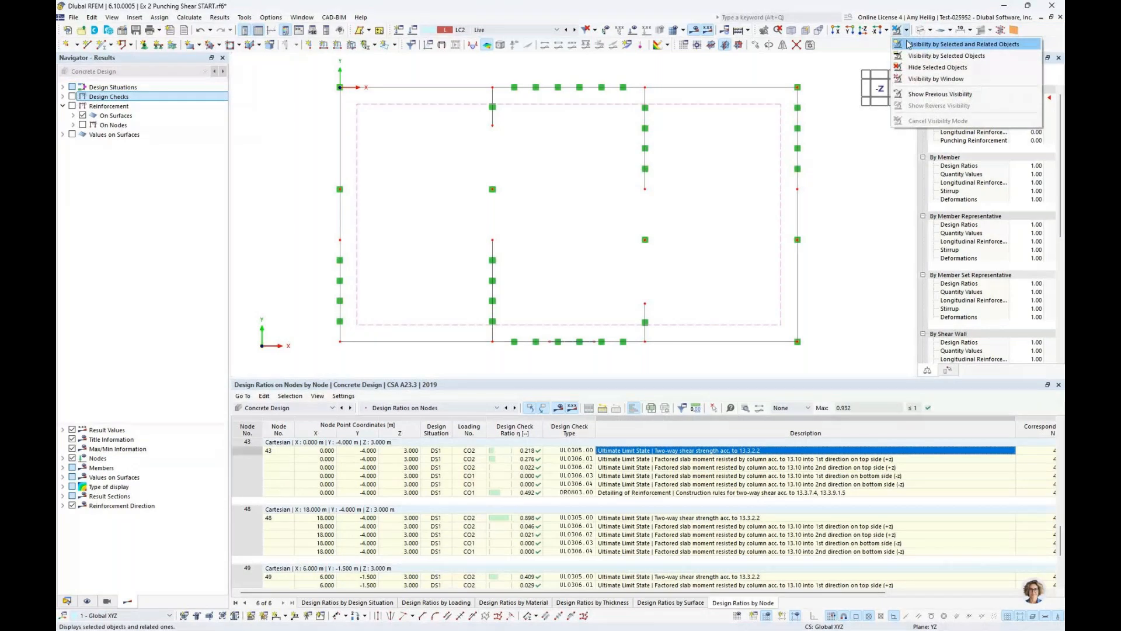
left_click(908, 44)
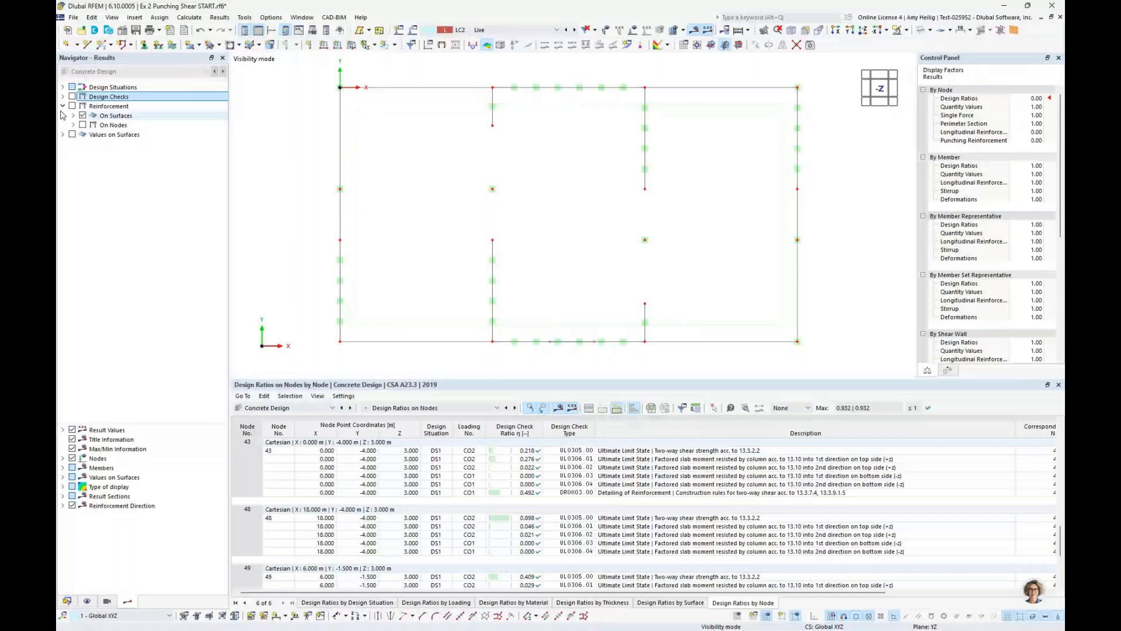
Turn off surface reinforcement results and display the required punching reinforcement Av,req on the nodes
left_click(72, 106)
left_click(82, 116)
left_click(73, 125)
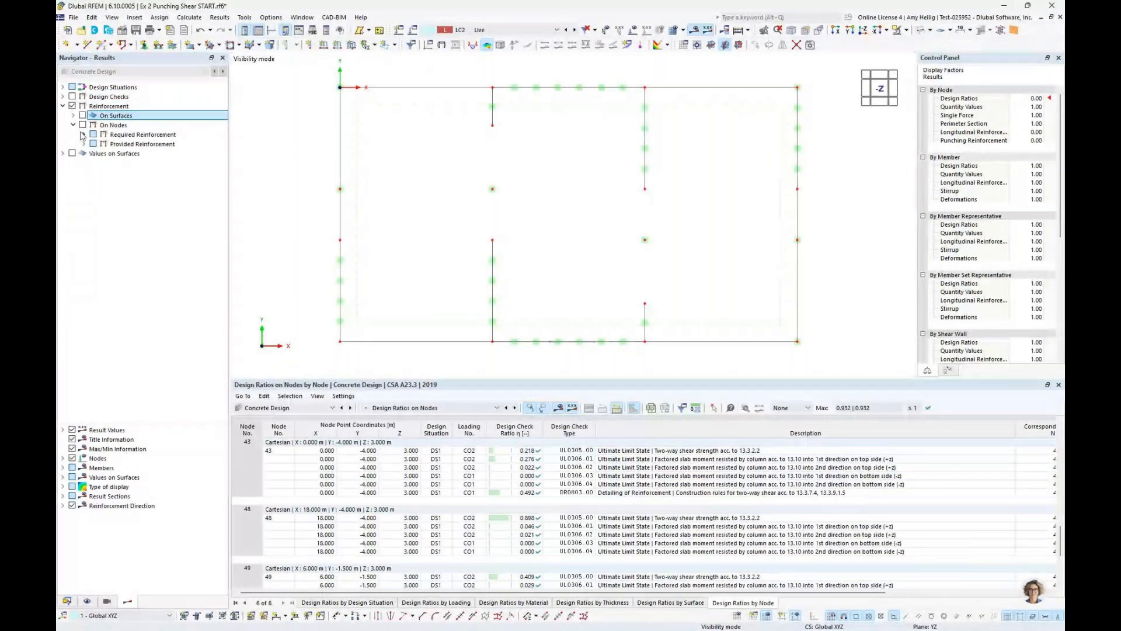
left_click(85, 134)
left_click(94, 153)
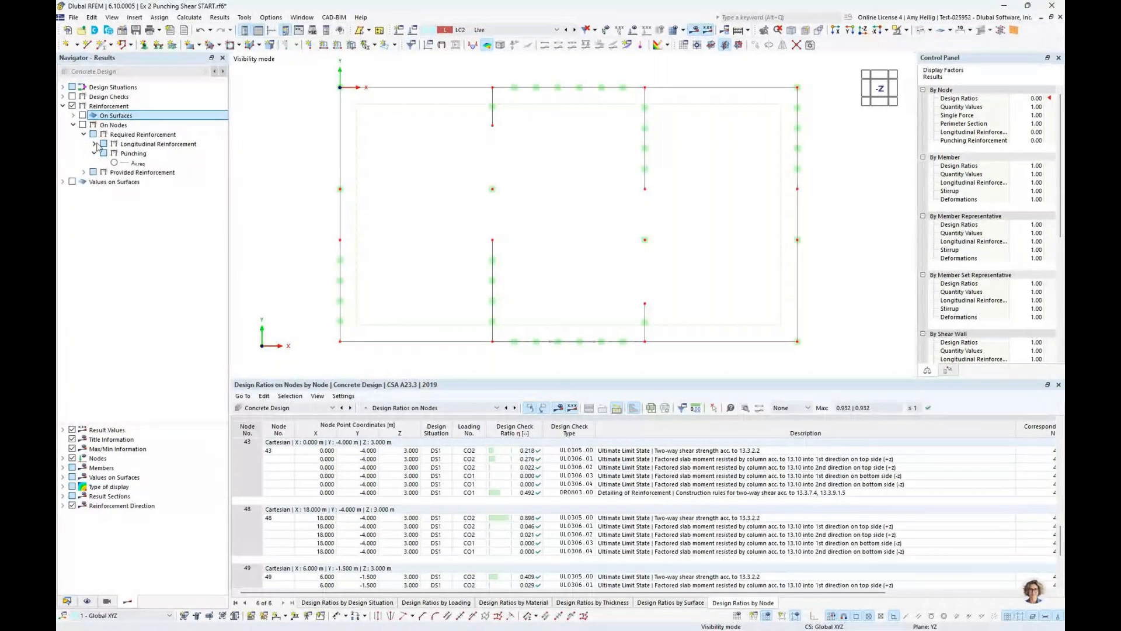
left_click(94, 143)
left_click(114, 200)
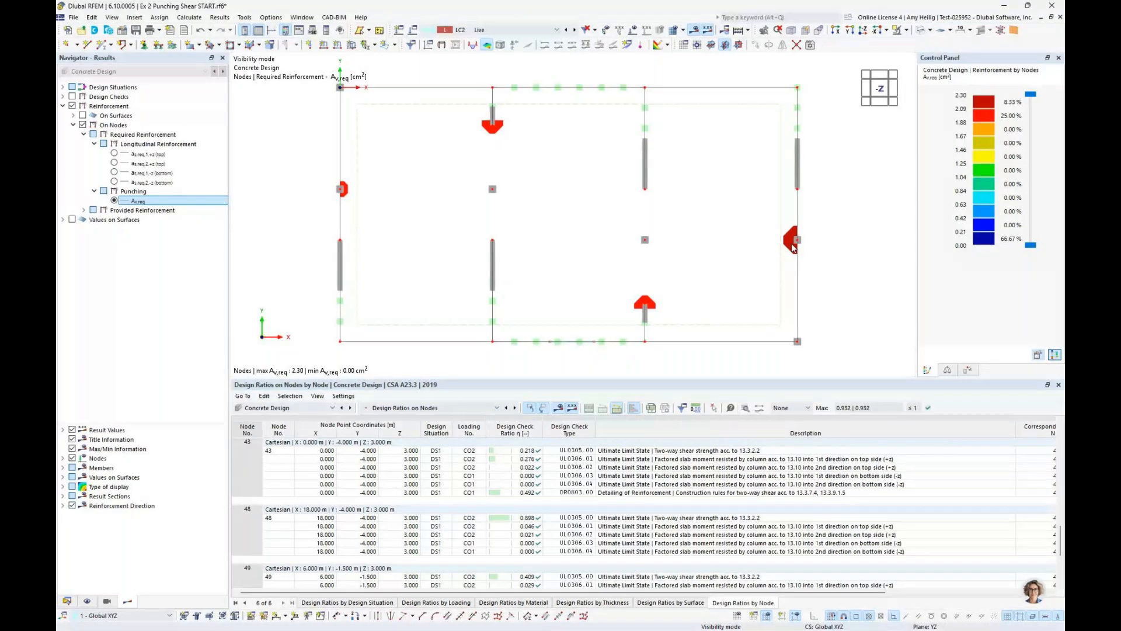
Display the provided punching reinforcement Av,prov on the nodes to compare it with the required amount
left_click(84, 210)
left_click(95, 229)
left_click(94, 220)
left_click(113, 276)
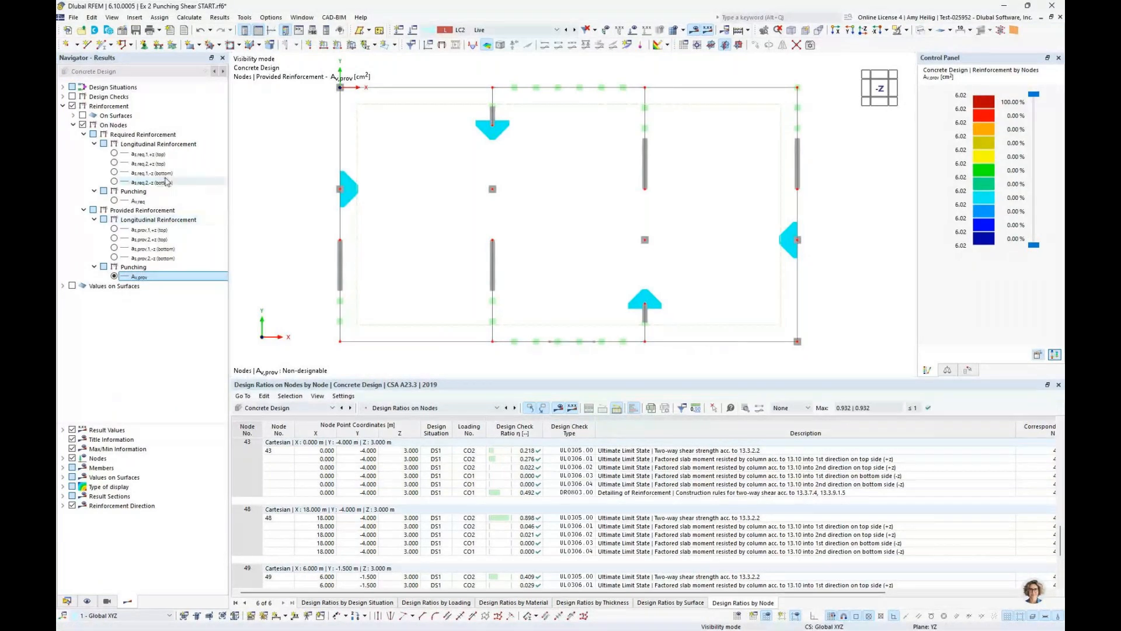
Compare the required and provided longitudinal reinforcement on the nodes for direction 1, +z (top)
left_click(114, 154)
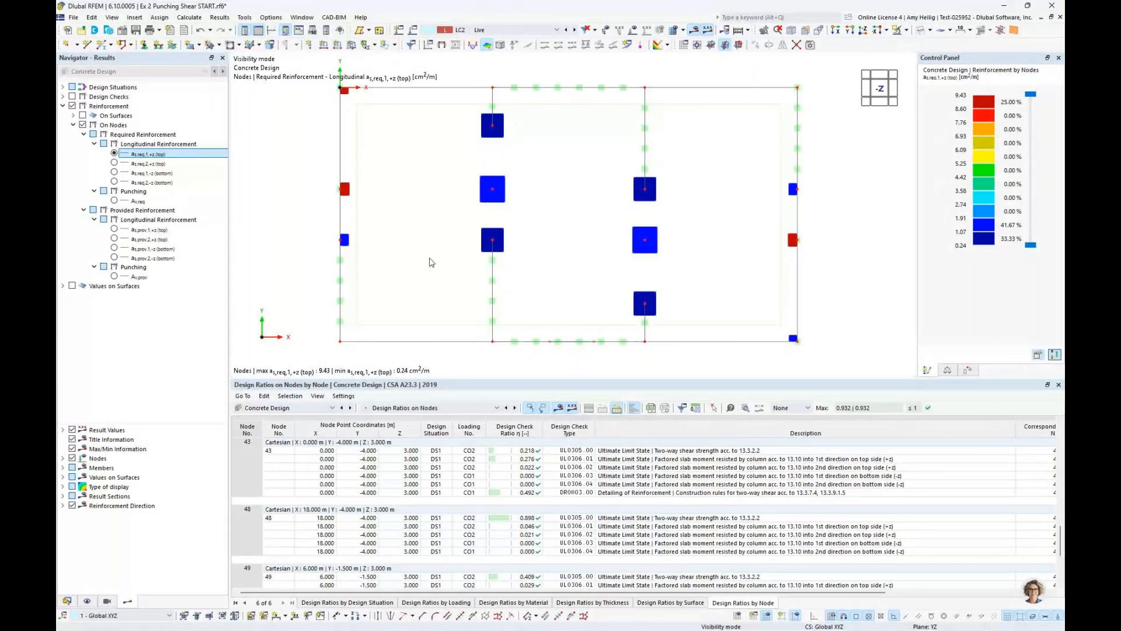
left_click(114, 230)
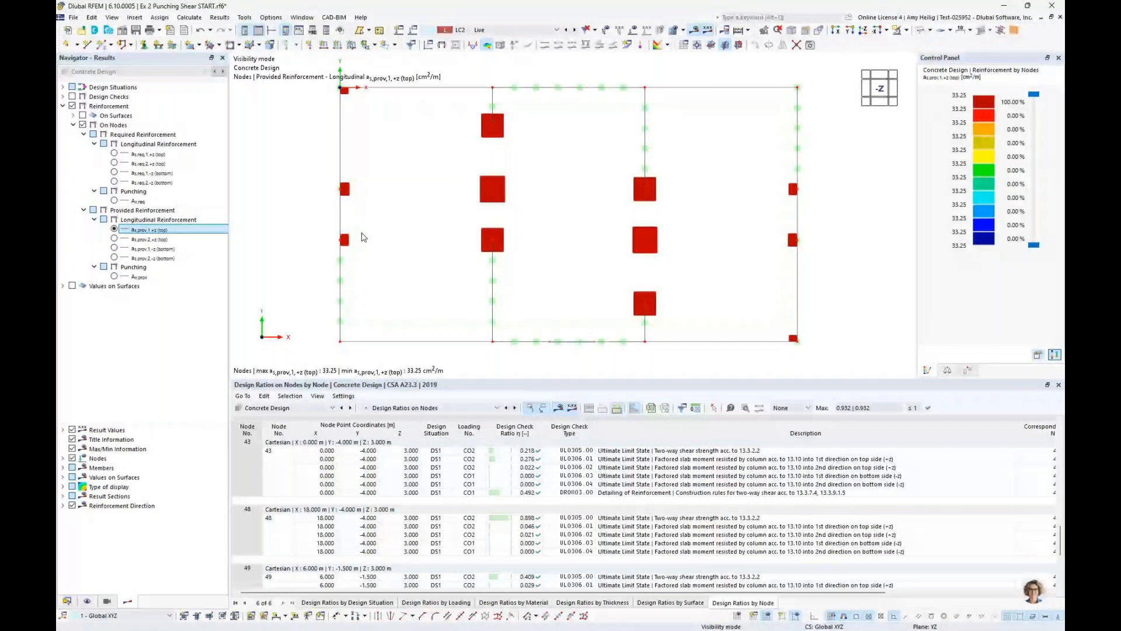
key("super+Tab")
left_click(519, 247)
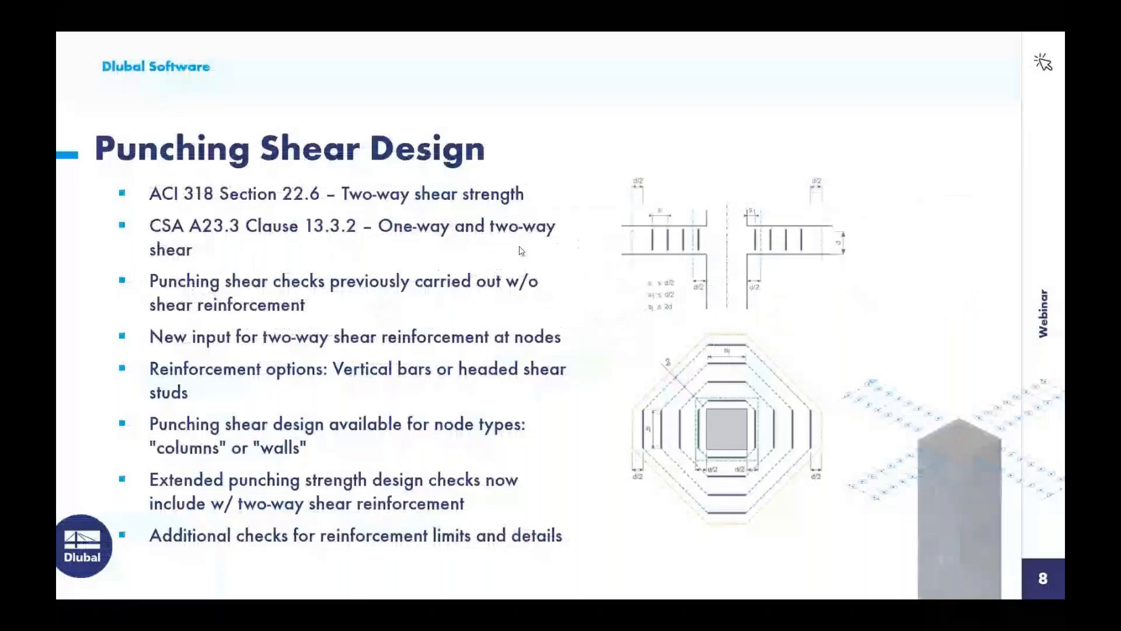
left_click(519, 246)
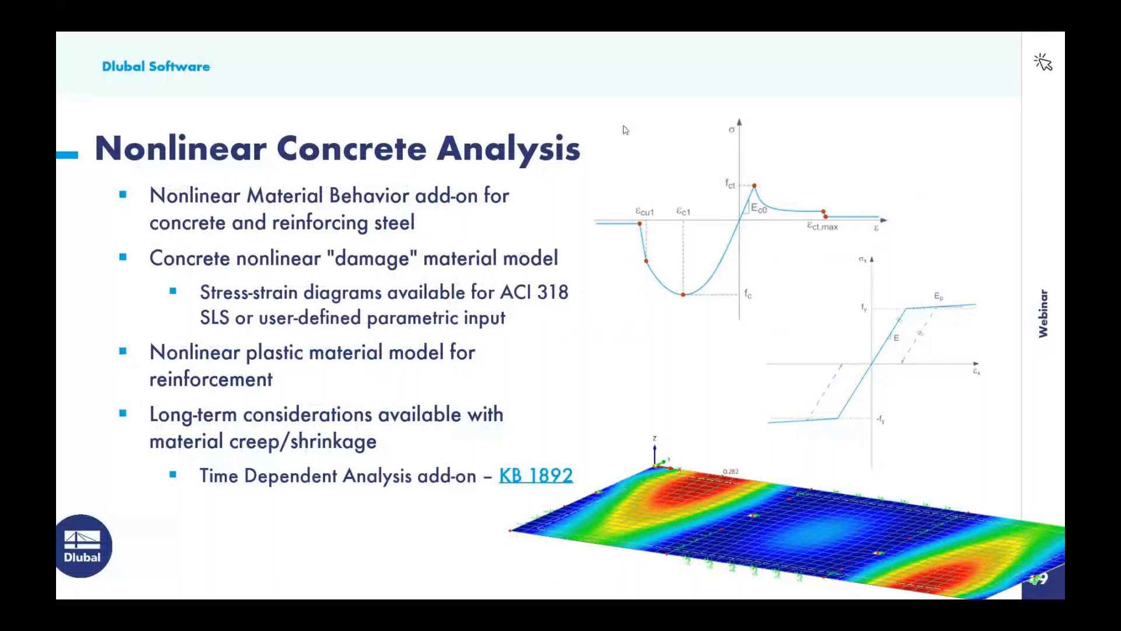
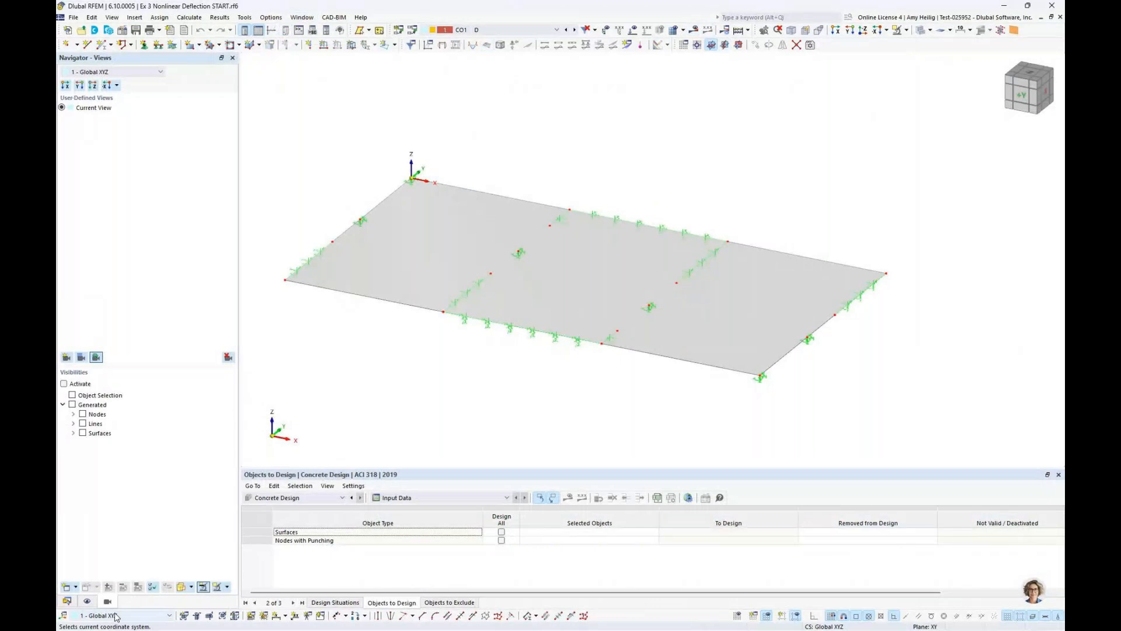
Switch to the model data tree and inspect the slab's line support spring constants and fictitious wall stiffness settings
left_click(67, 602)
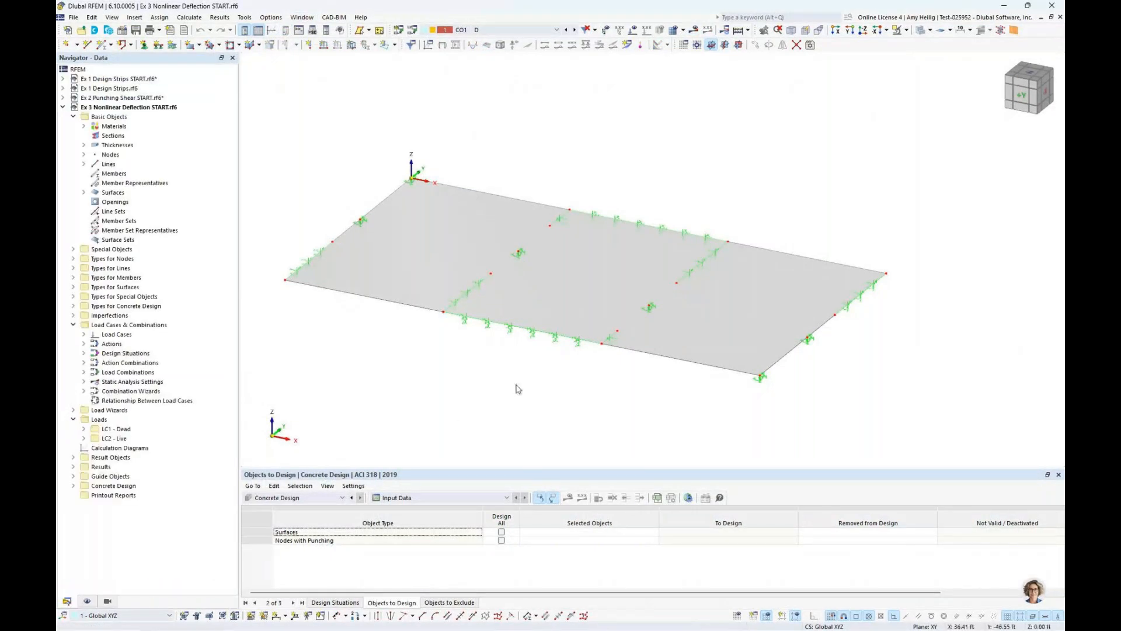
left_click(577, 284)
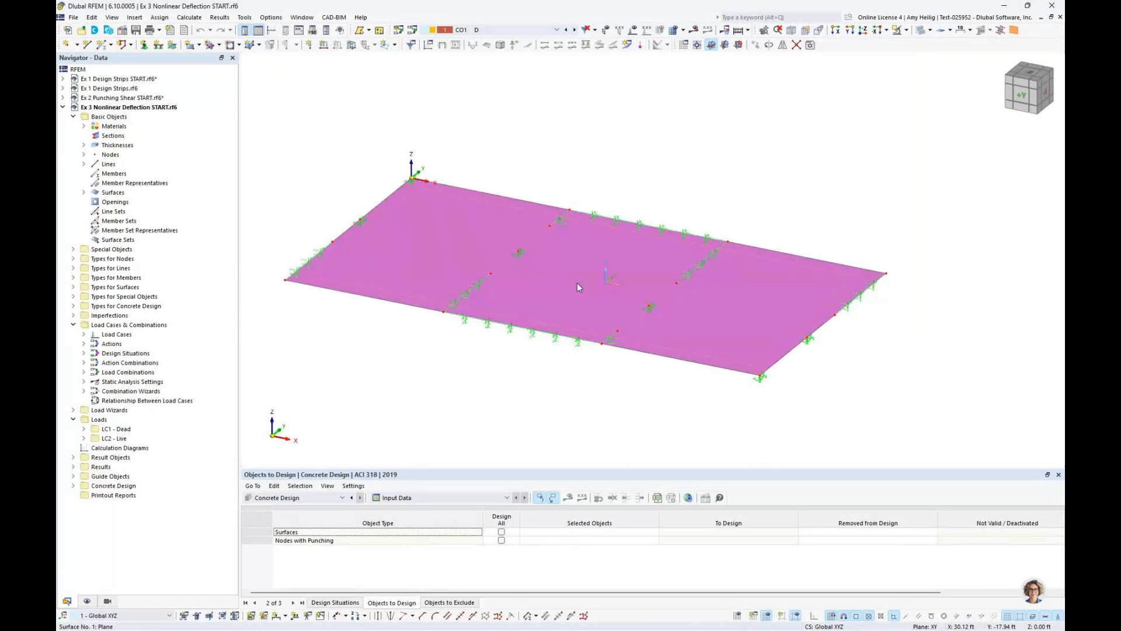
left_click(517, 386)
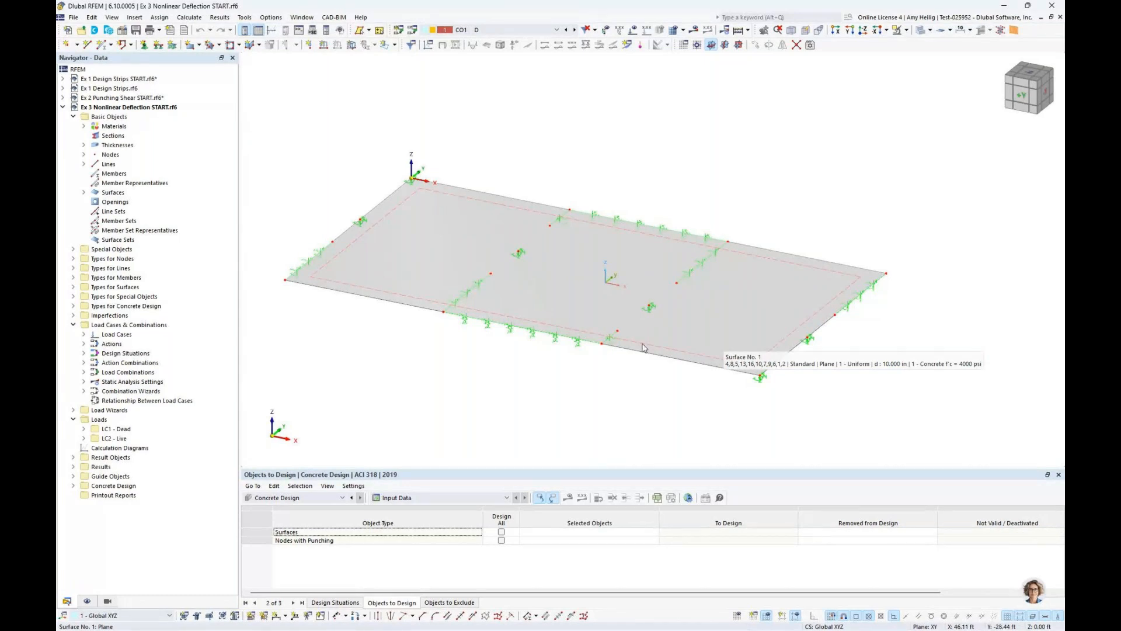
double_click(578, 349)
left_click(601, 212)
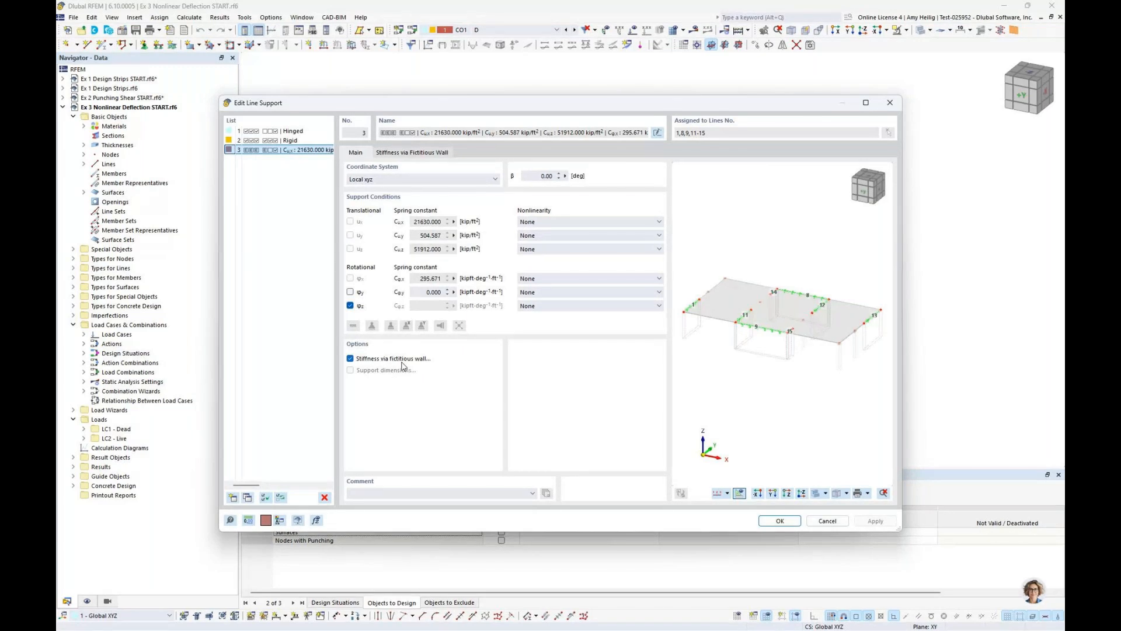
left_click(415, 154)
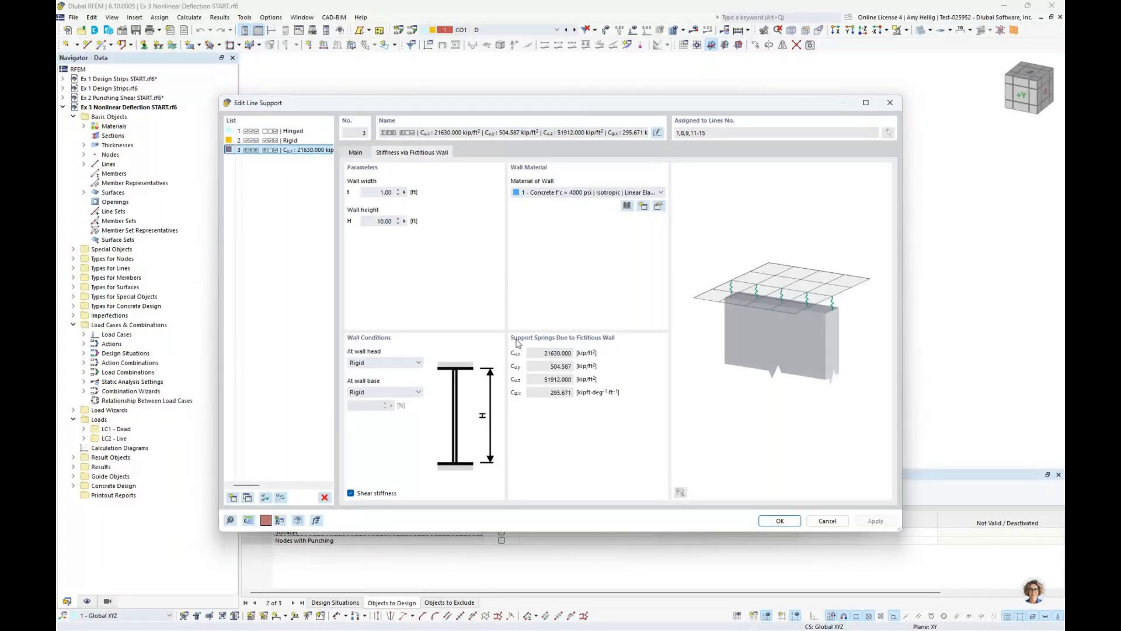
left_click(355, 153)
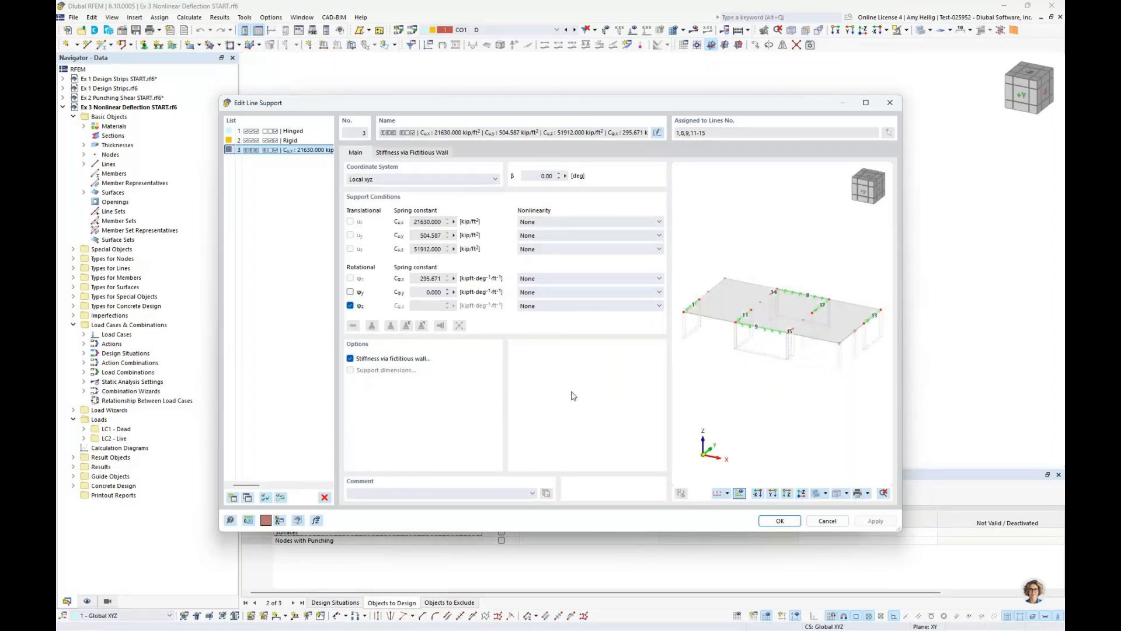
left_click(827, 521)
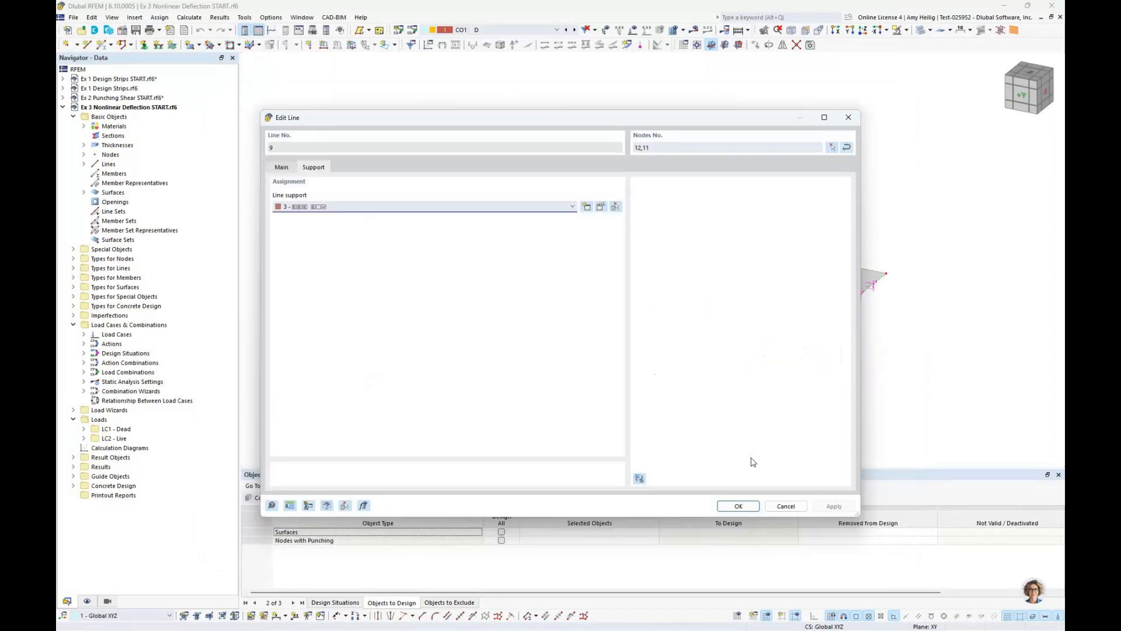
left_click(782, 505)
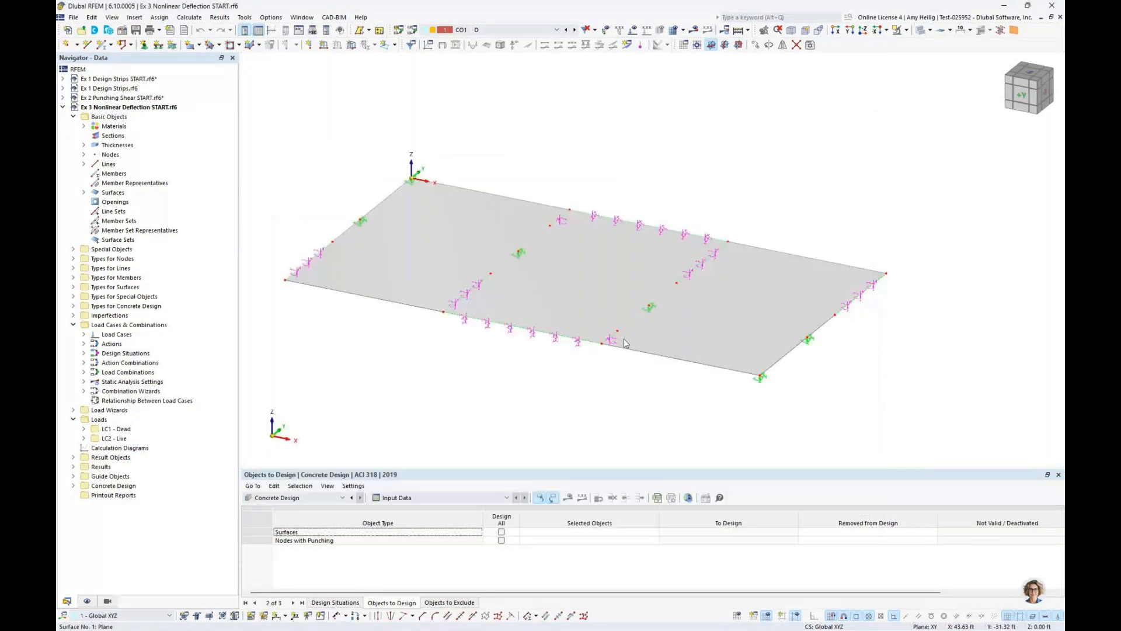
Inspect the nodal support at the slab's interior column, including its fictitious column stiffness settings
double_click(520, 257)
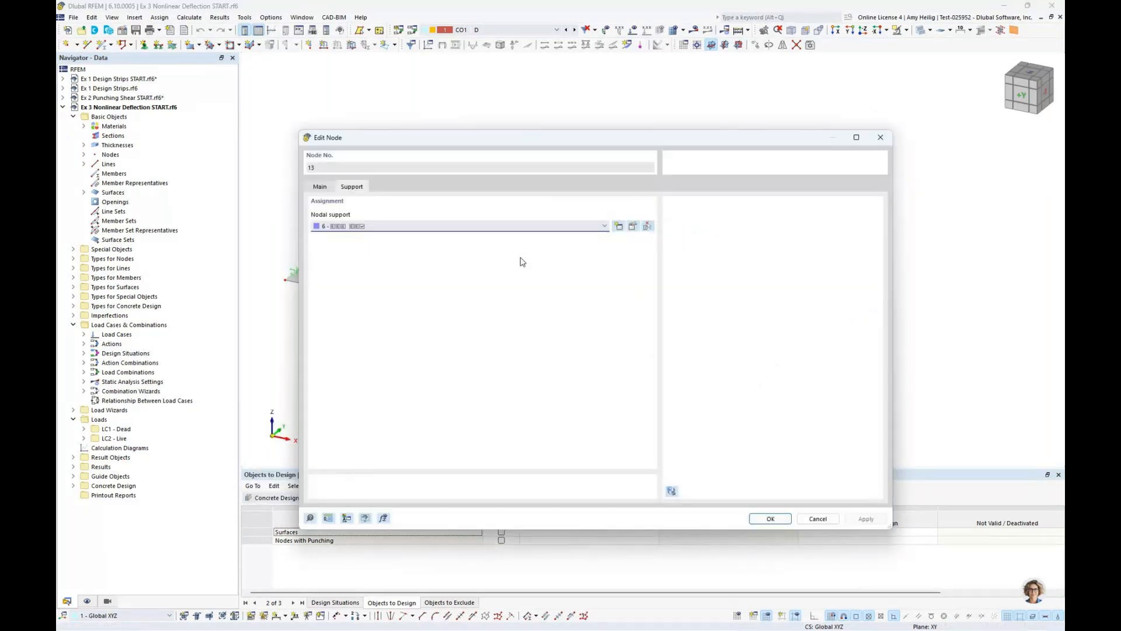
left_click(634, 226)
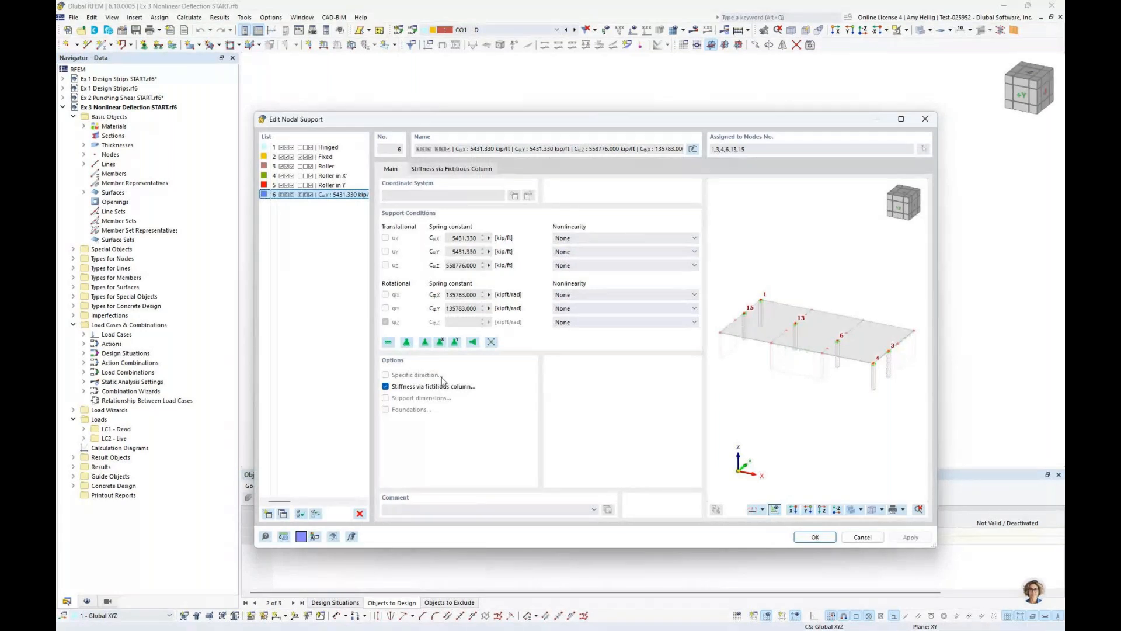
left_click(452, 169)
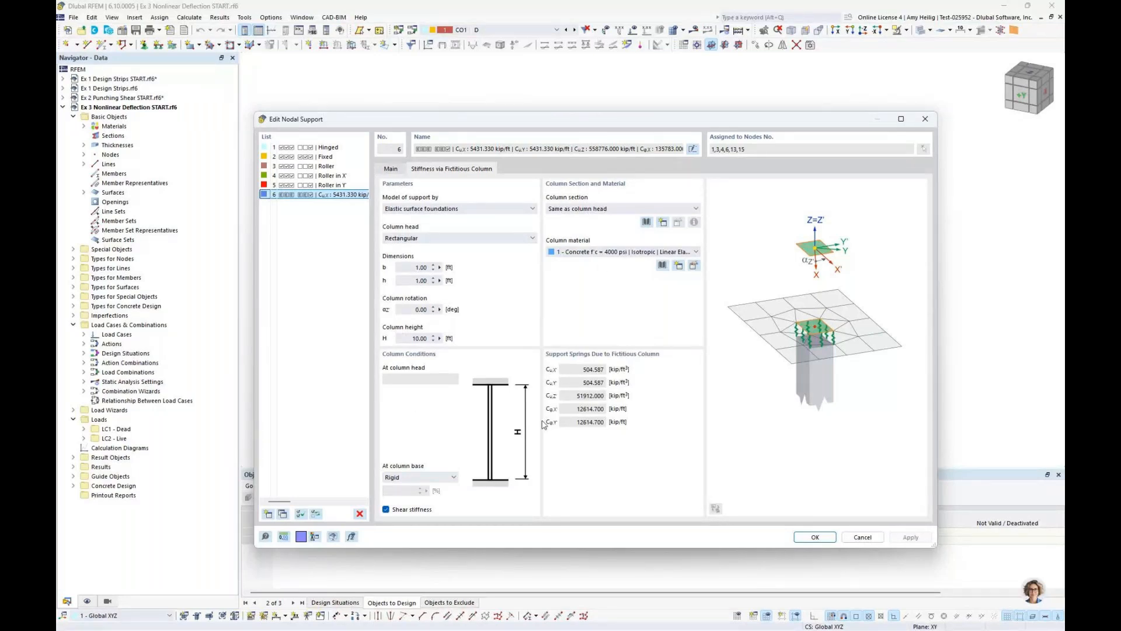
left_click(402, 172)
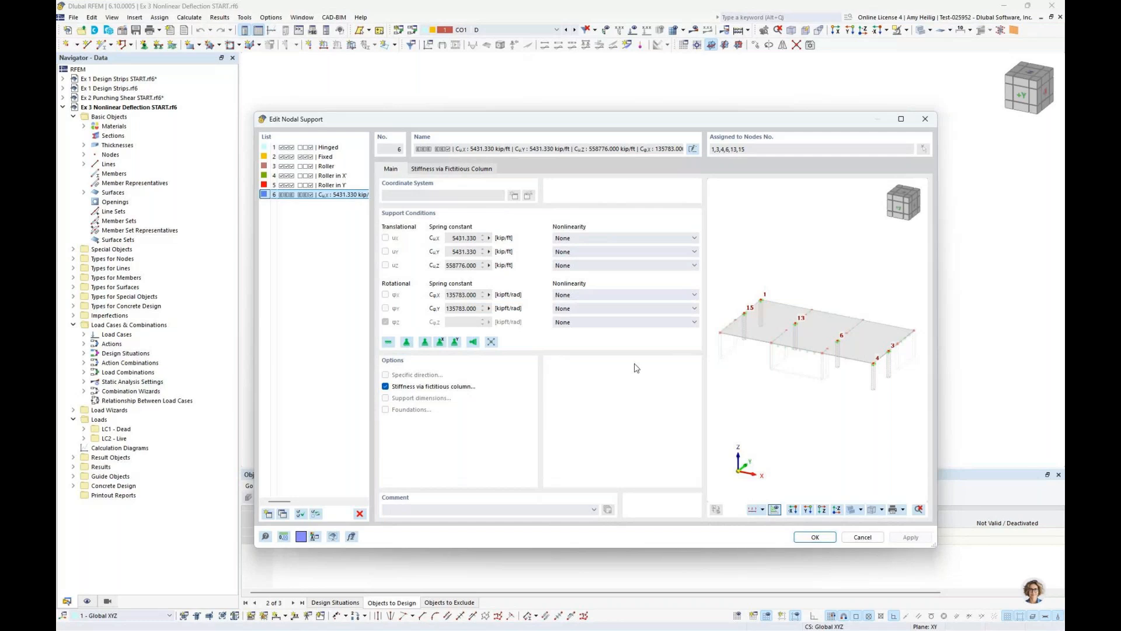
left_click(862, 536)
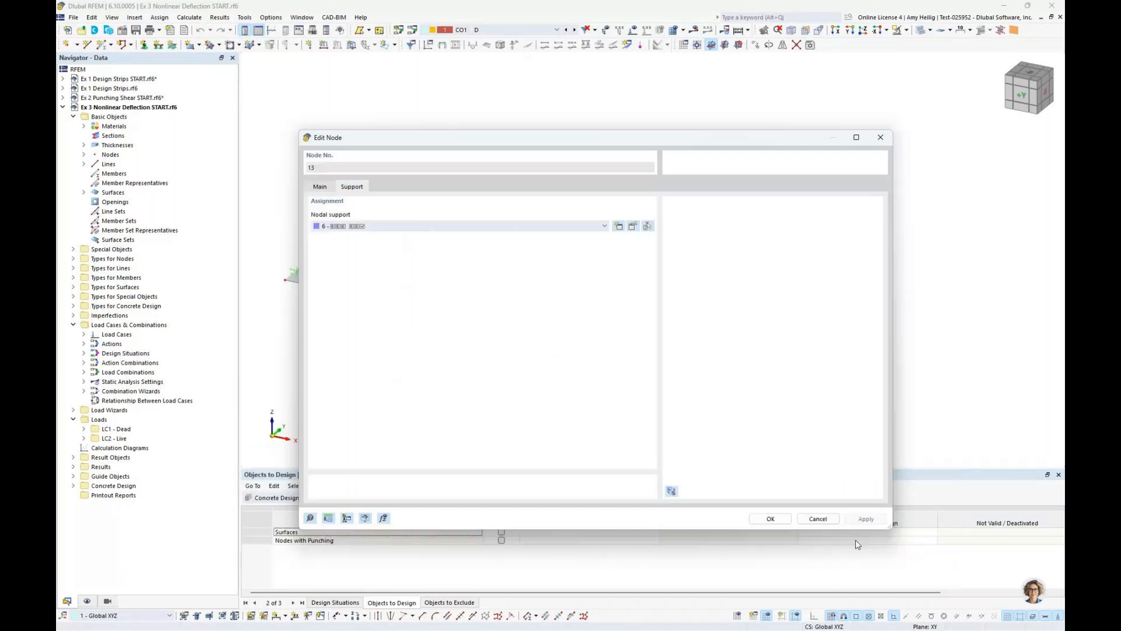
left_click(815, 518)
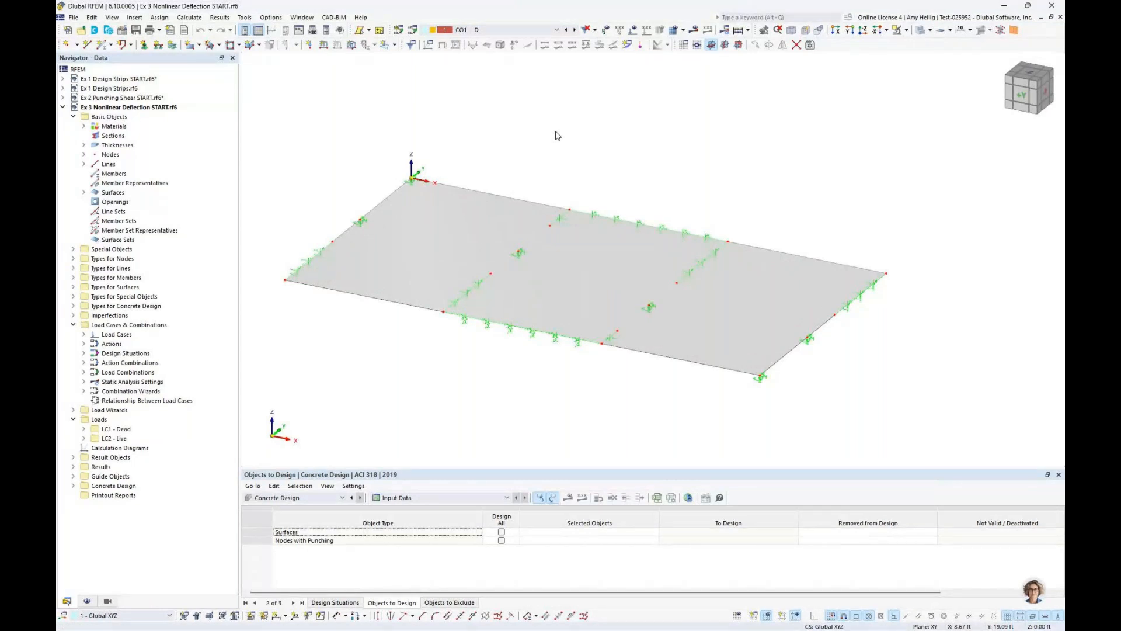
Review the defined concrete and Grade 60 materials and the uniform slab thickness in the model data
left_click(84, 126)
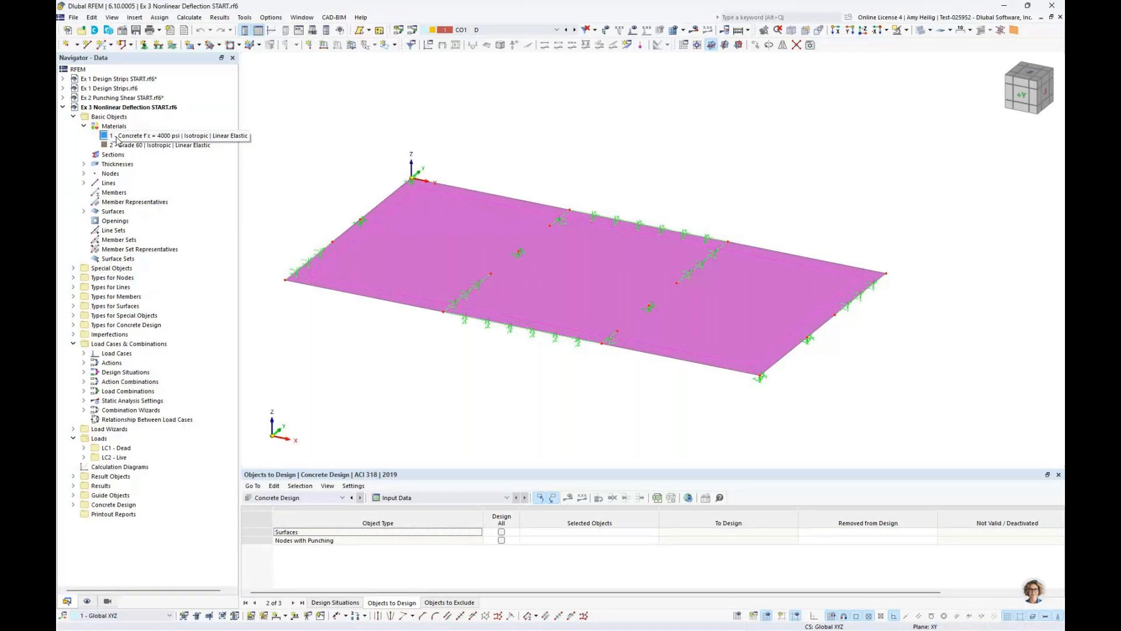
left_click(117, 138)
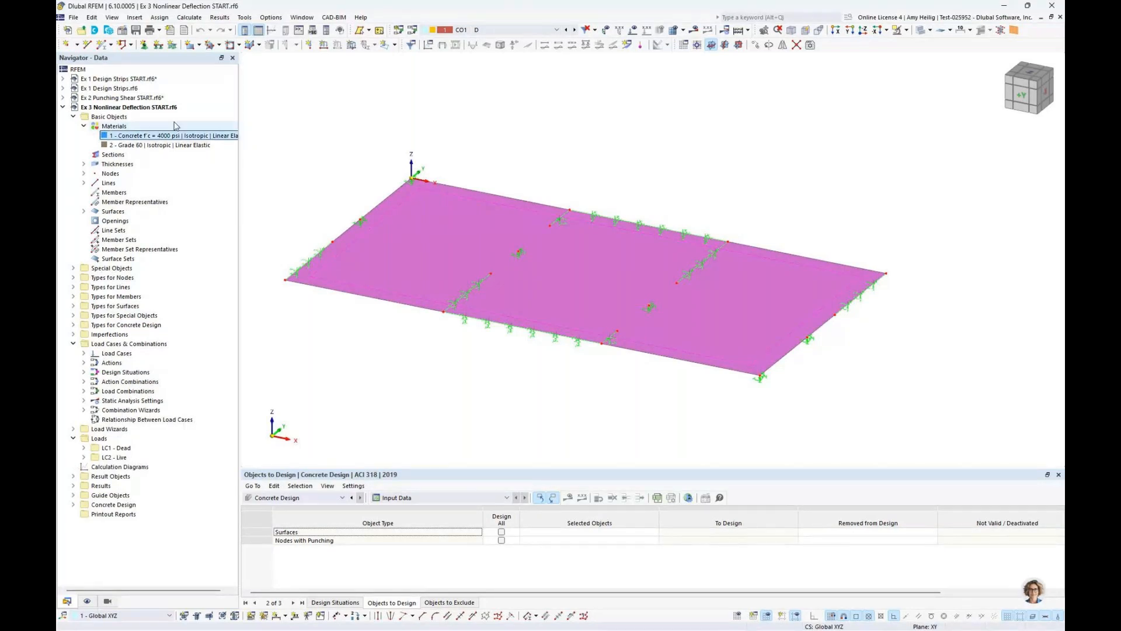
left_click(143, 146)
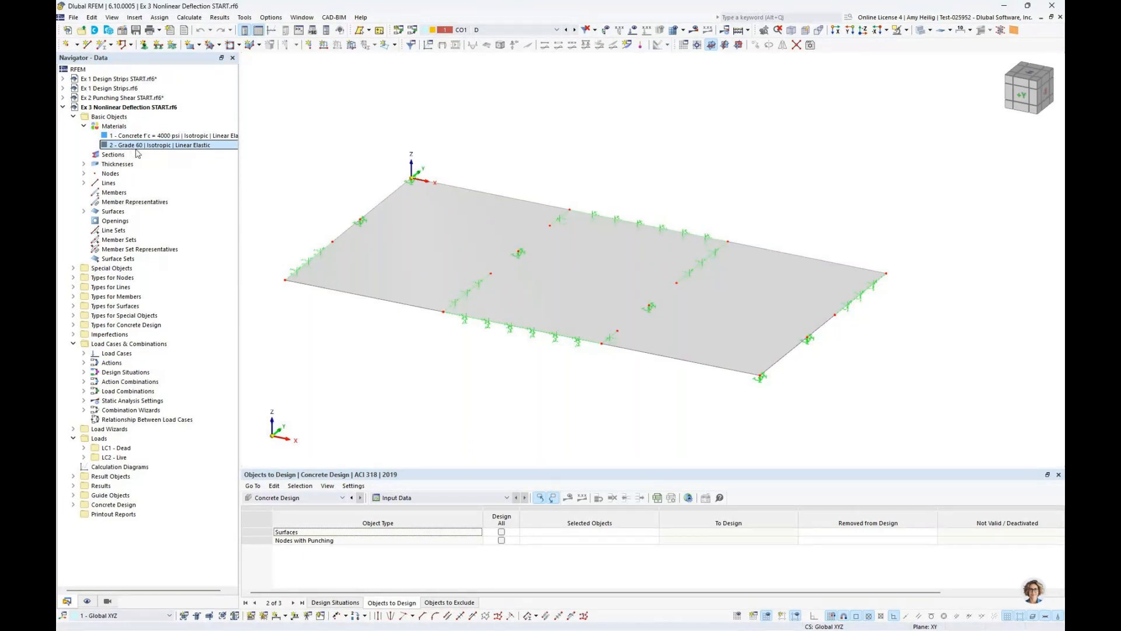
left_click(84, 164)
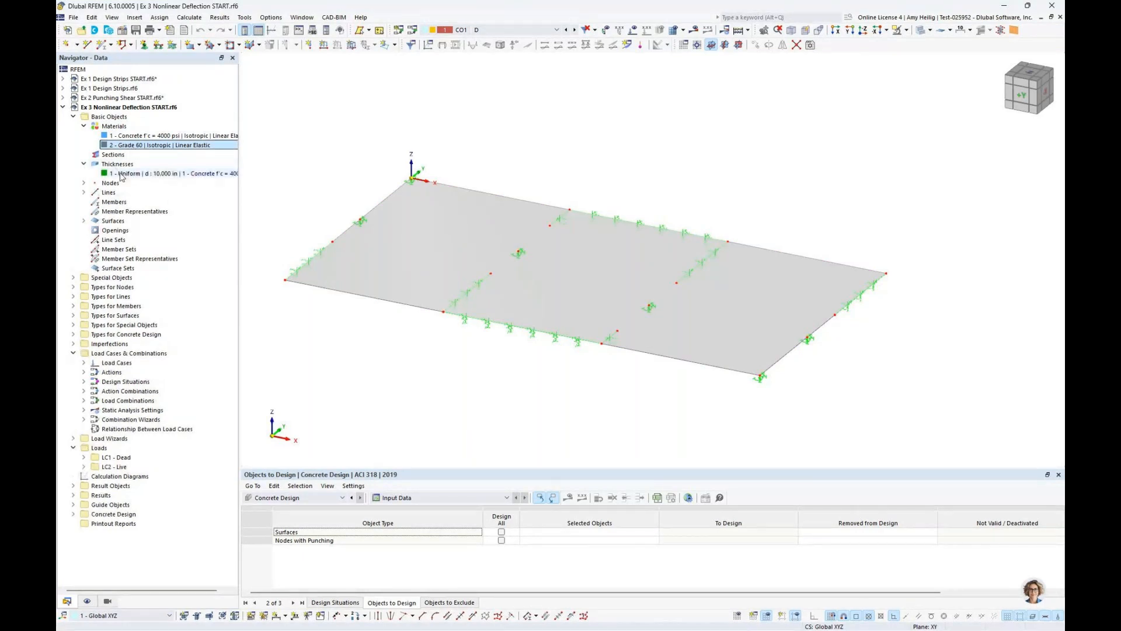
left_click(123, 173)
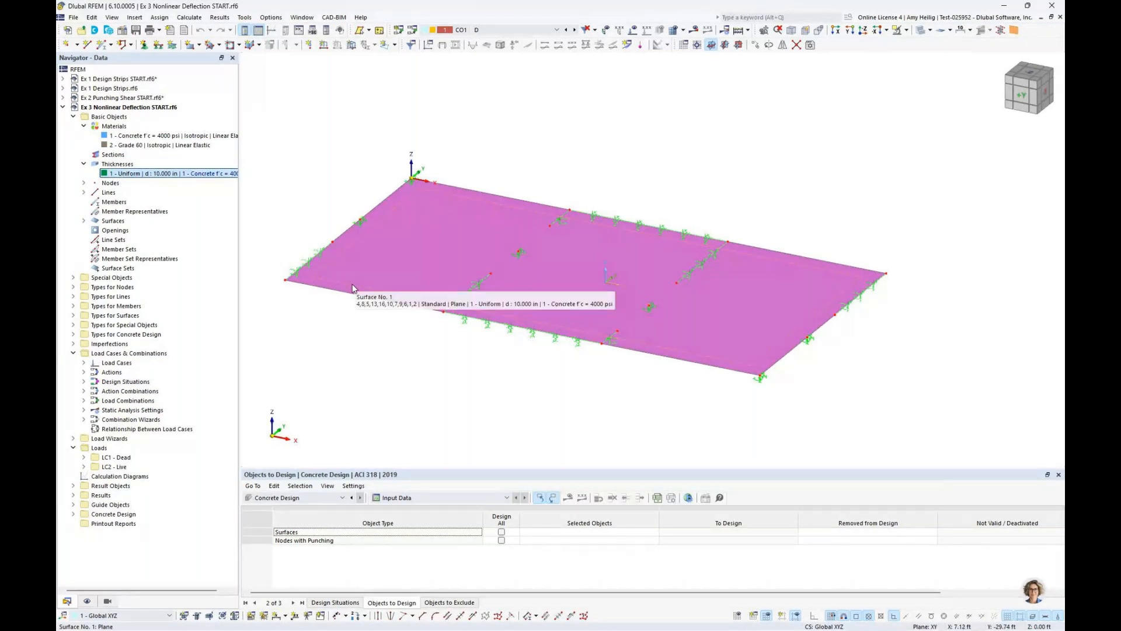
Inspect the surface reinforcement assigned to the slab surface and close its properties without changes
double_click(353, 288)
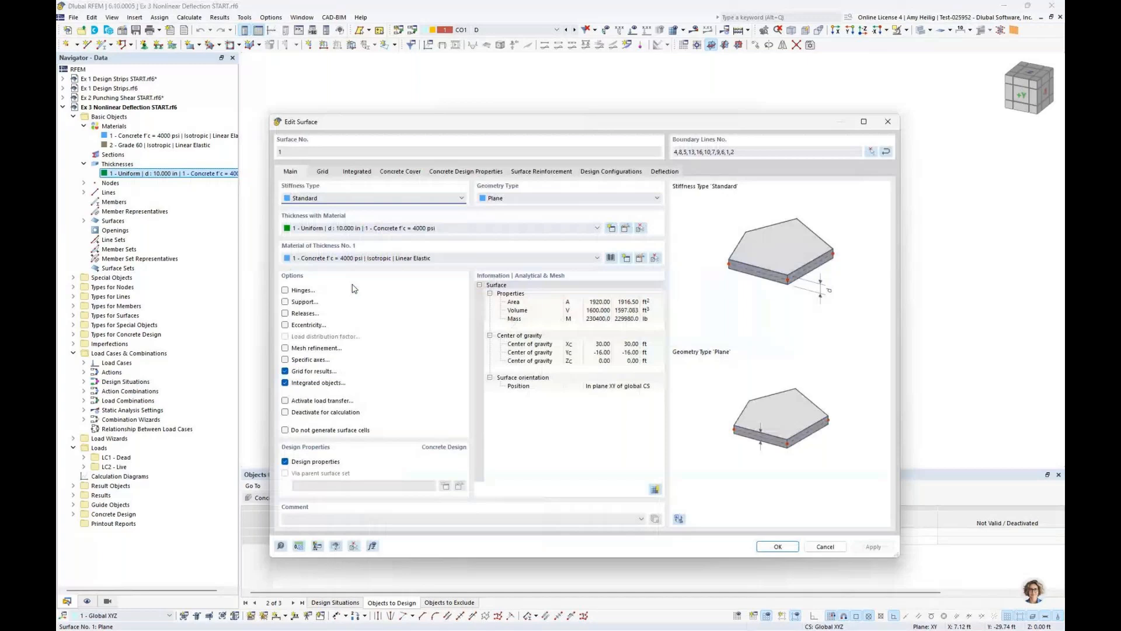
left_click(524, 173)
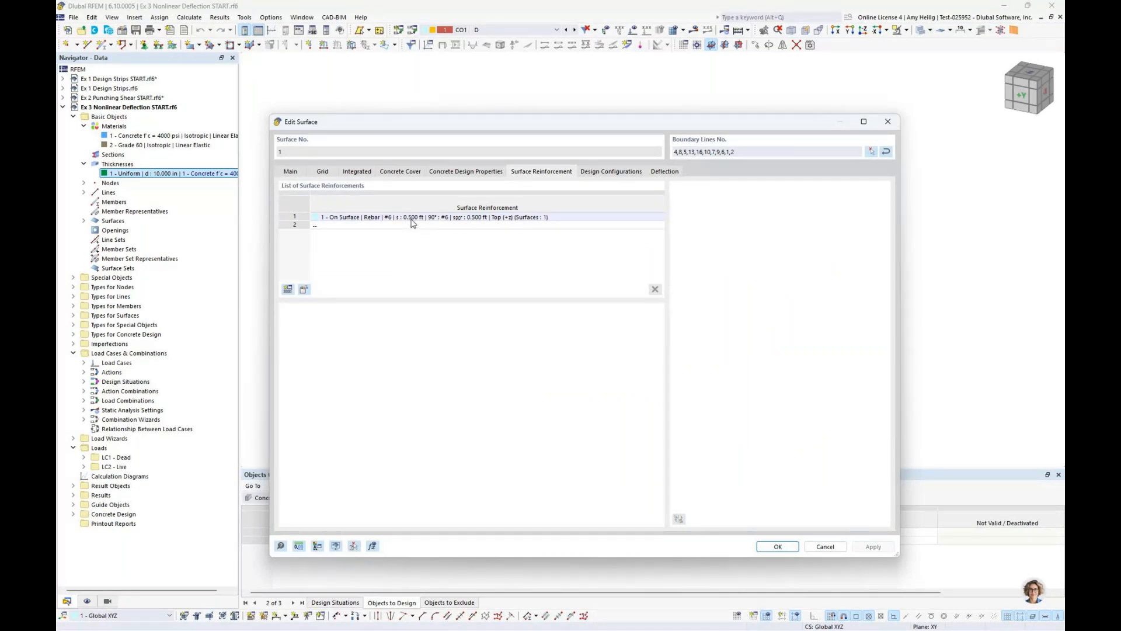
left_click(821, 546)
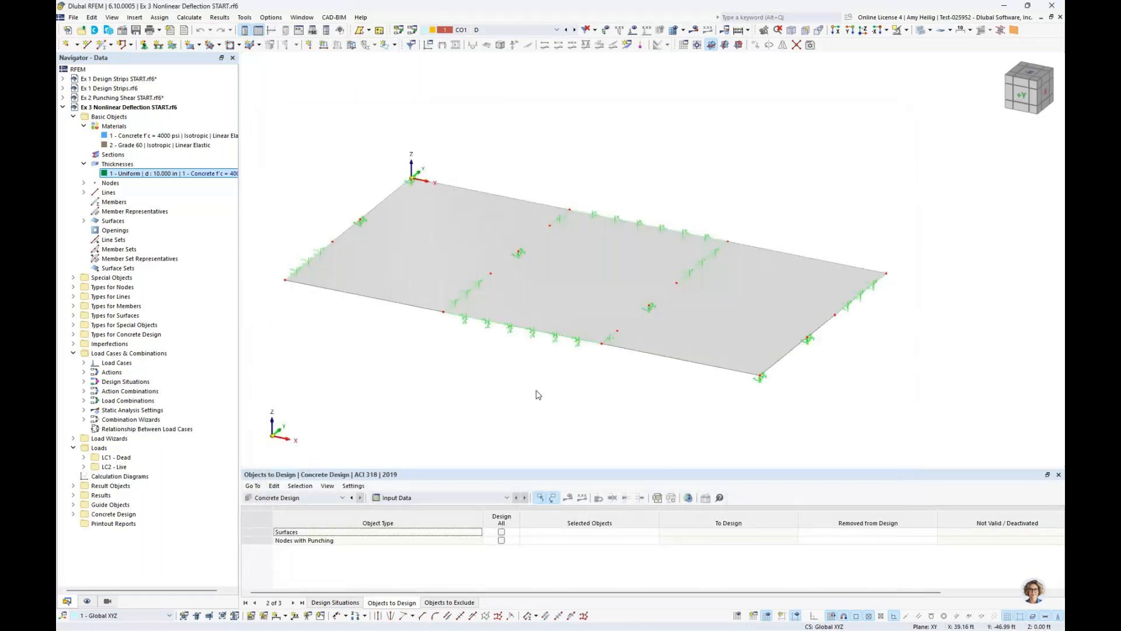
Check in the model's base data which add-ons are activated, including Nonlinear Material Behavior and Concrete Design
right_click(145, 108)
left_click(150, 113)
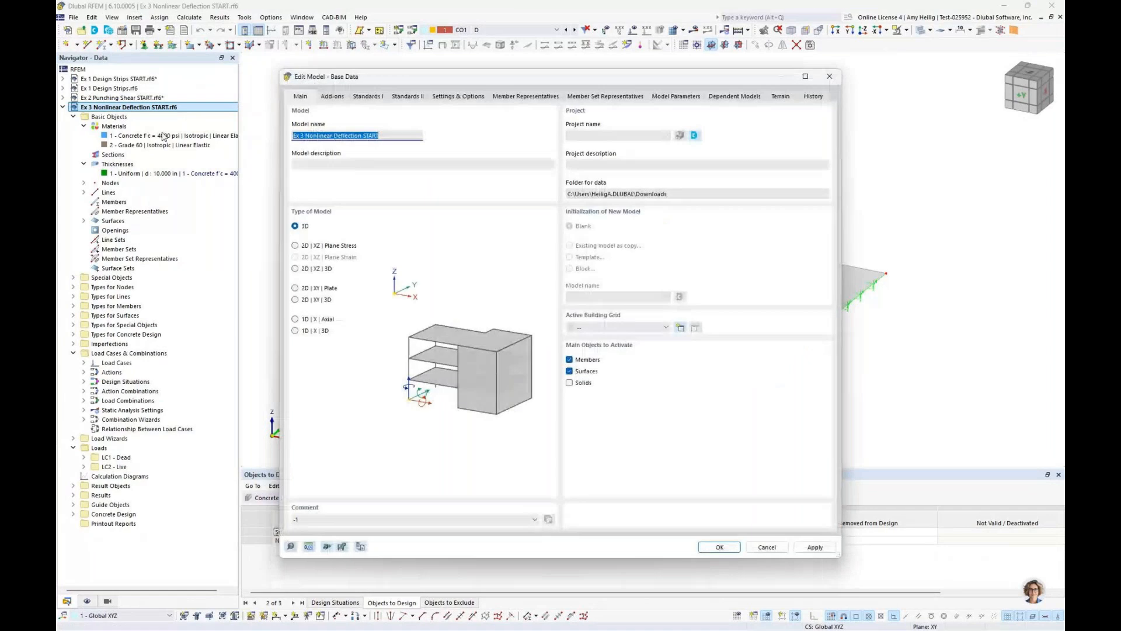
left_click(332, 96)
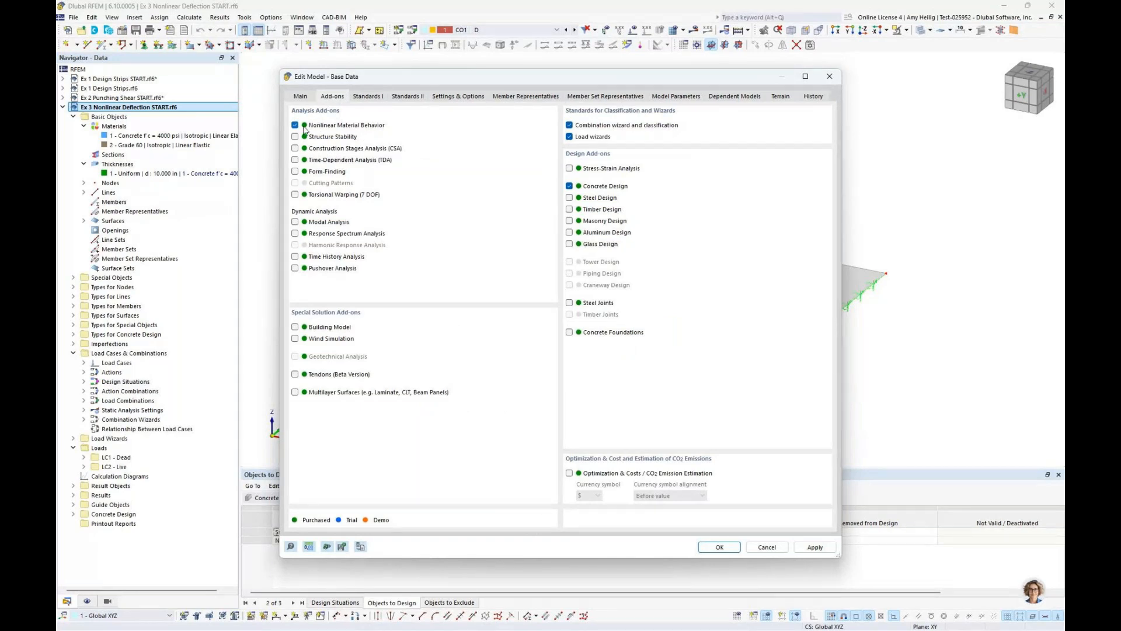
left_click(760, 549)
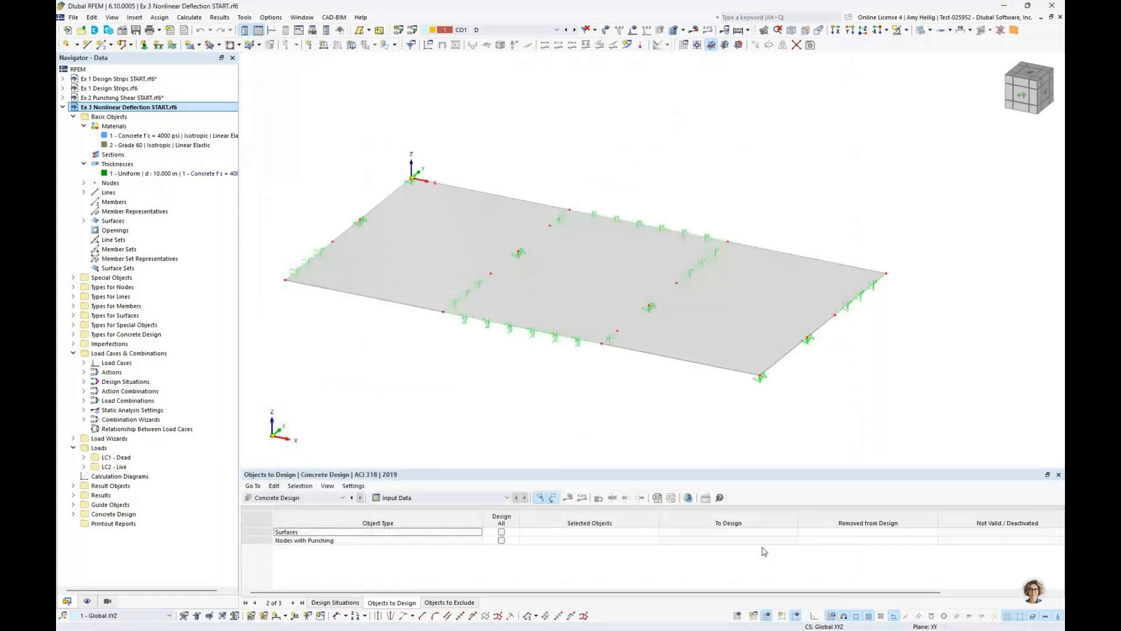
Display the loads of load combinations CO1 and CO2, review the list of load cases and combinations, and hide the loads again
scroll(603, 389, "up", 2)
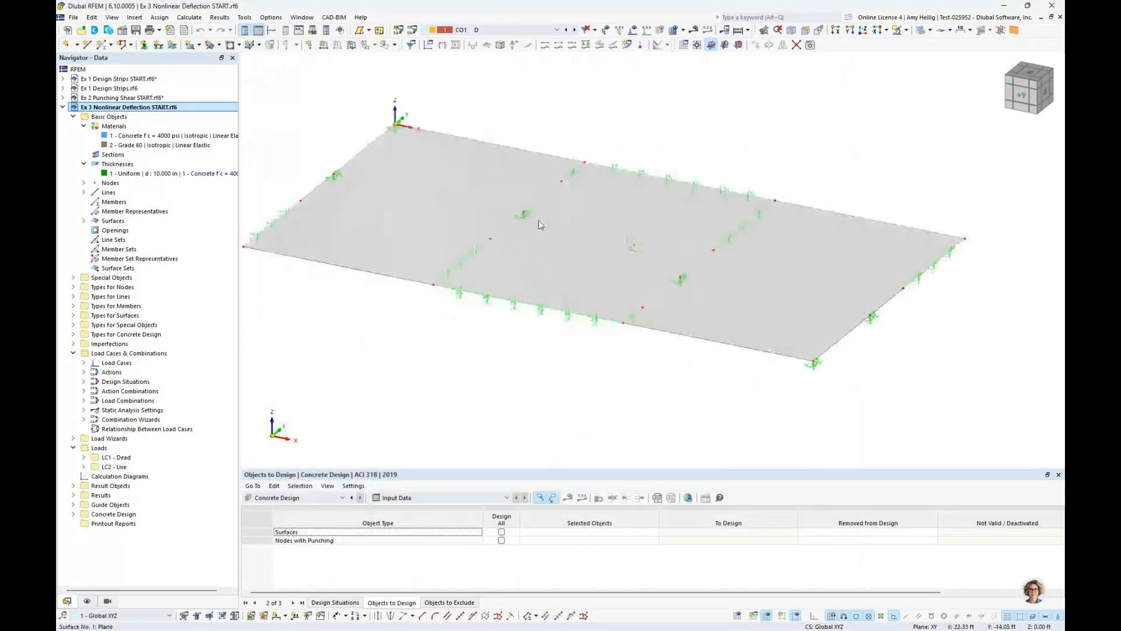
middle_click_drag(529, 107, 528, 128)
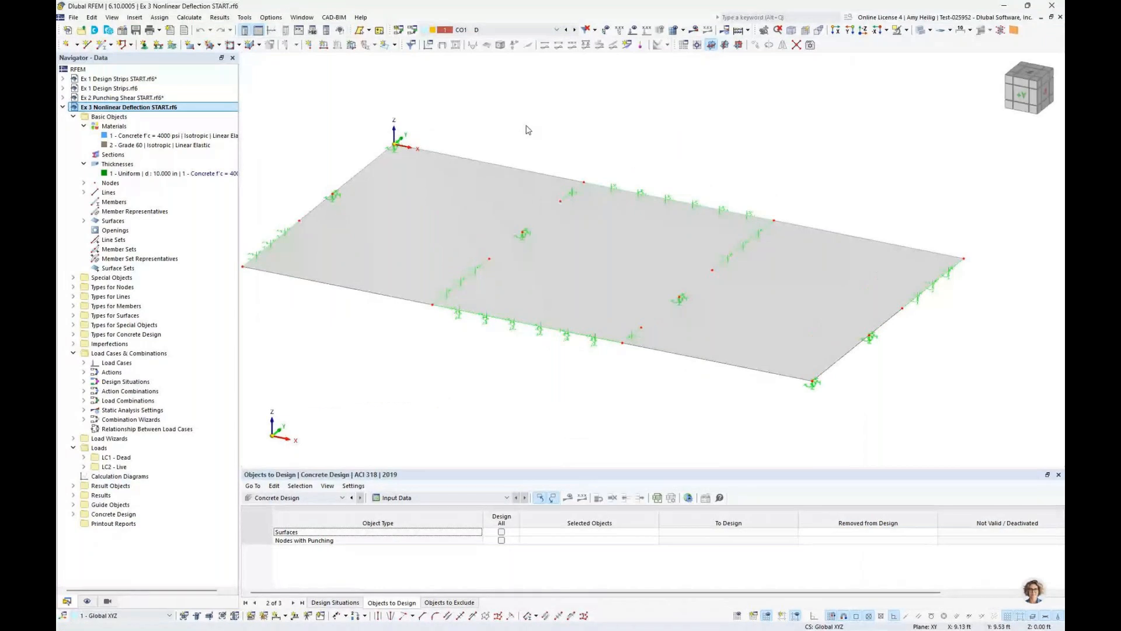
left_click(632, 30)
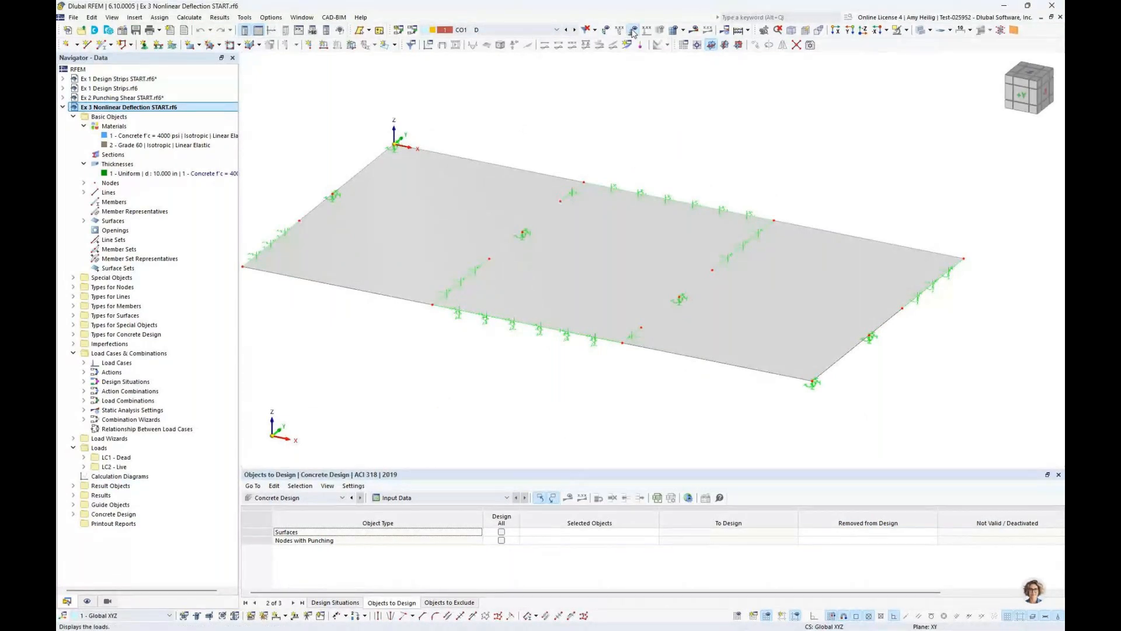
left_click(575, 29)
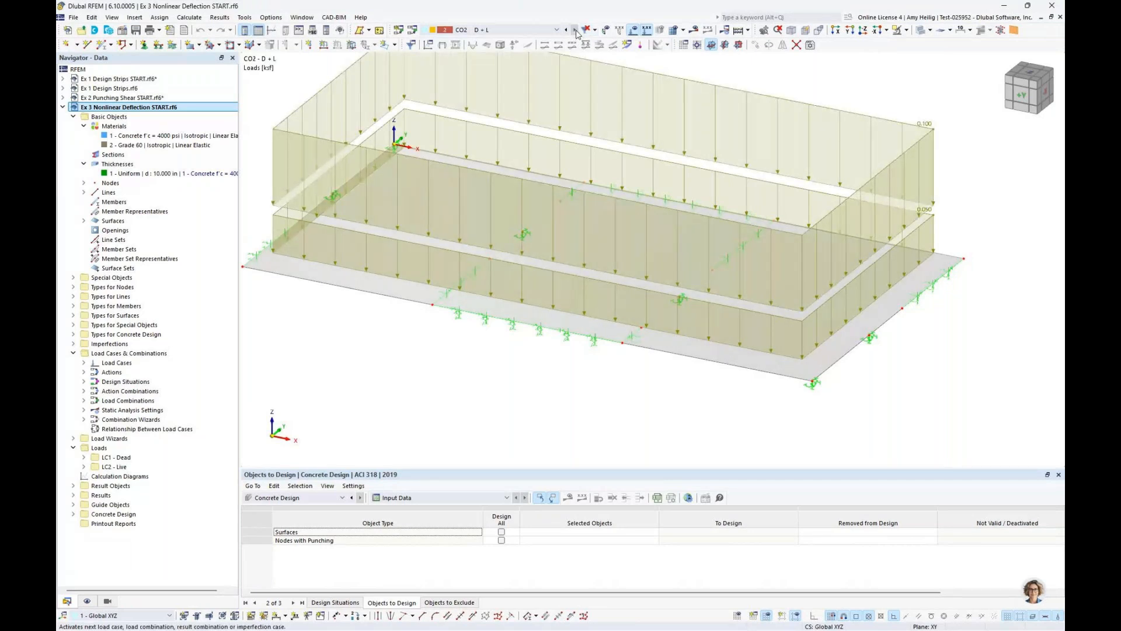
left_click(556, 30)
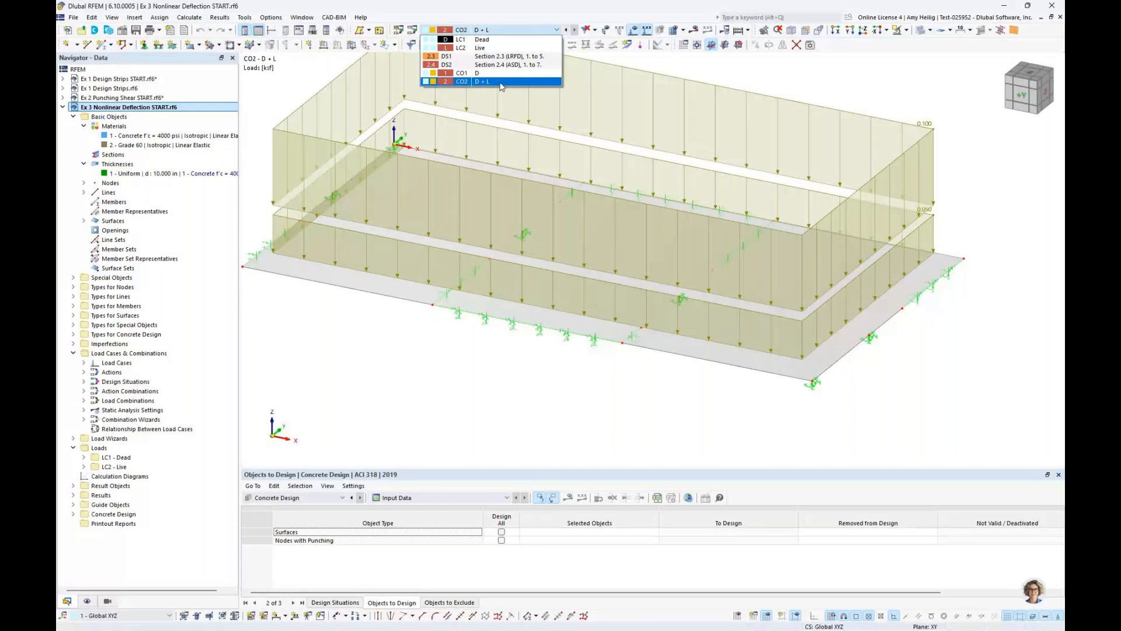
left_click(632, 33)
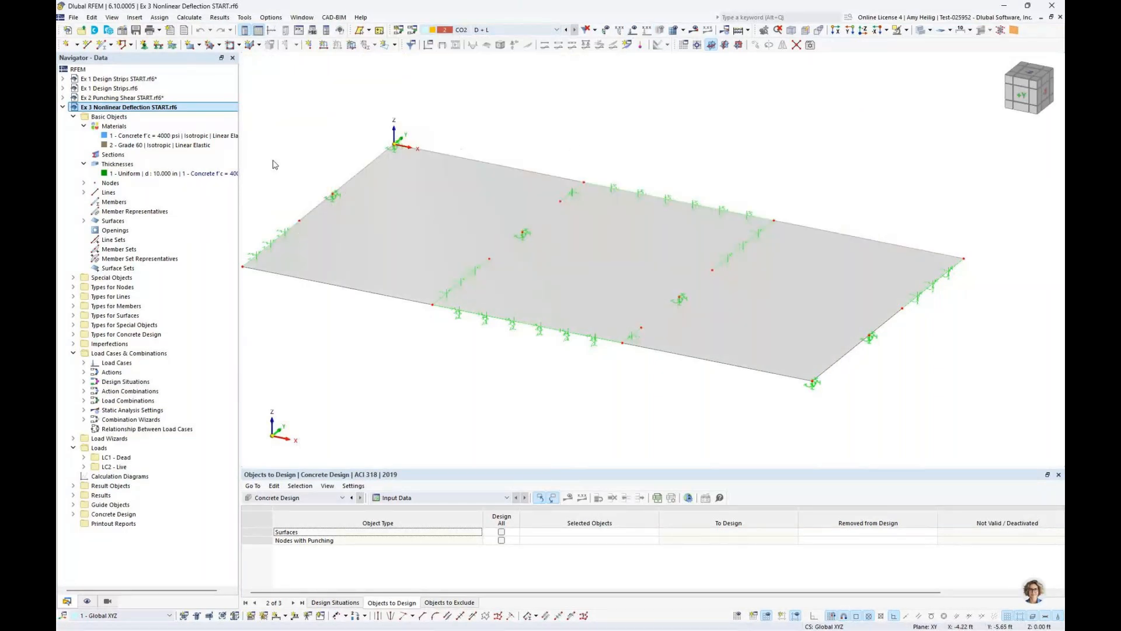
Collapse the thicknesses, open the materials for editing and duplicate the Concrete f'c = 4000 psi material
left_click(83, 164)
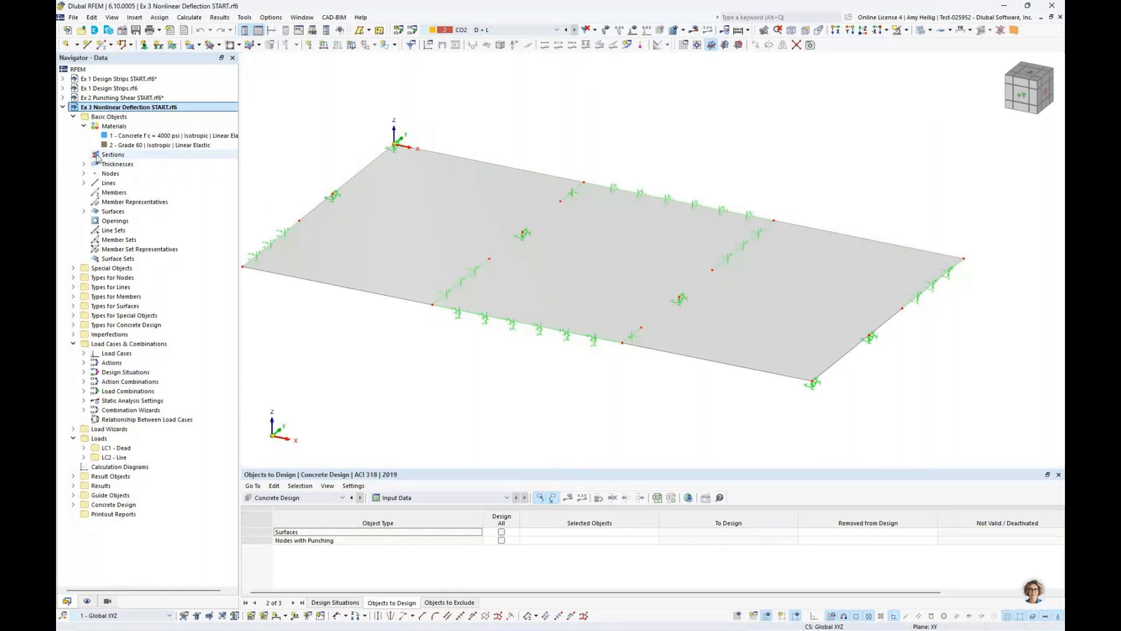
right_click(121, 127)
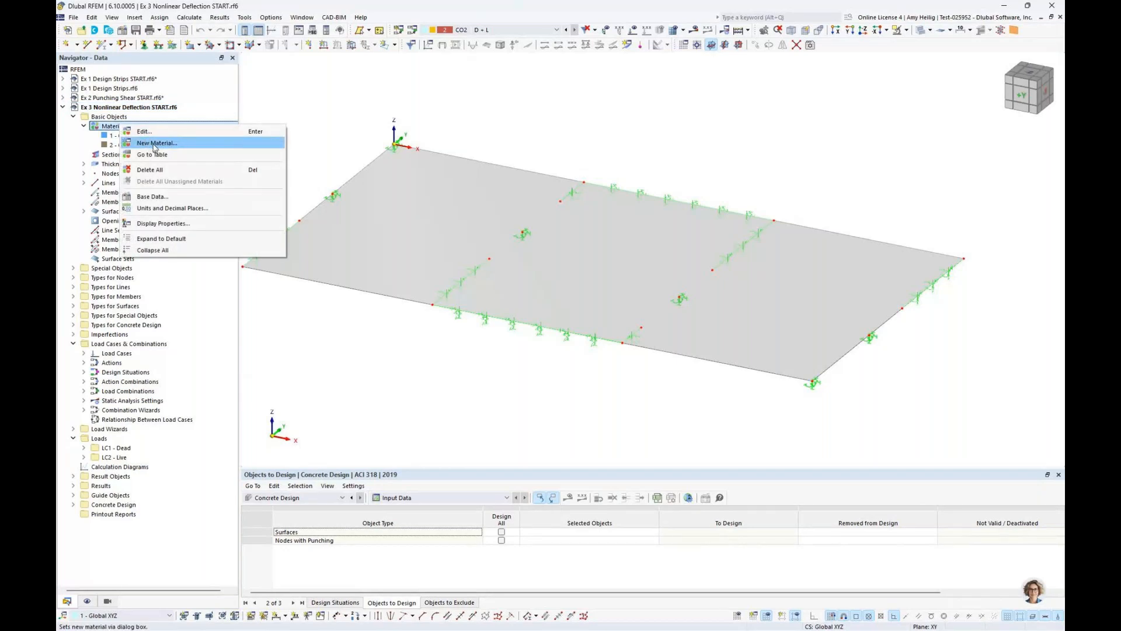
left_click(147, 132)
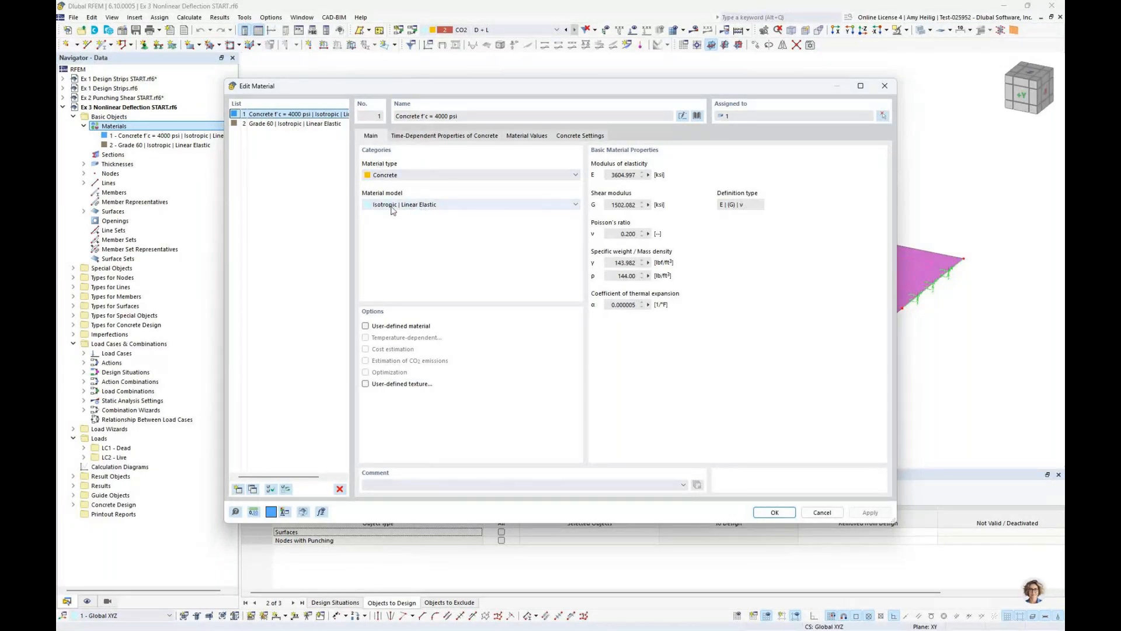
left_click(253, 489)
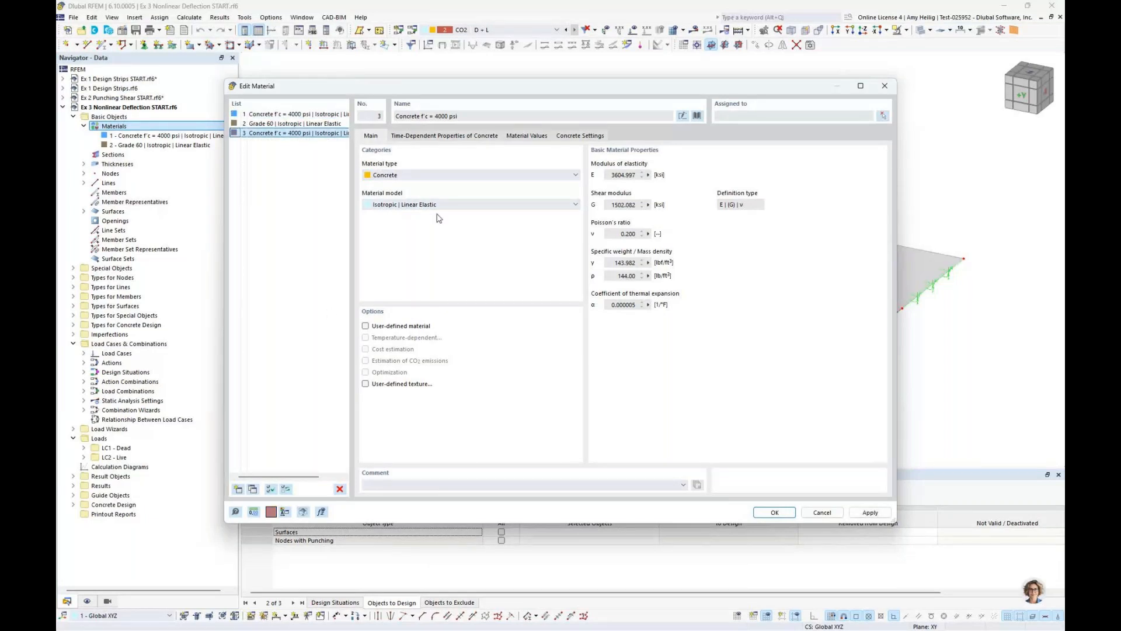
Set the duplicated concrete material's model to Anisotropic | Damage and bring up the parameters of that model
left_click(439, 207)
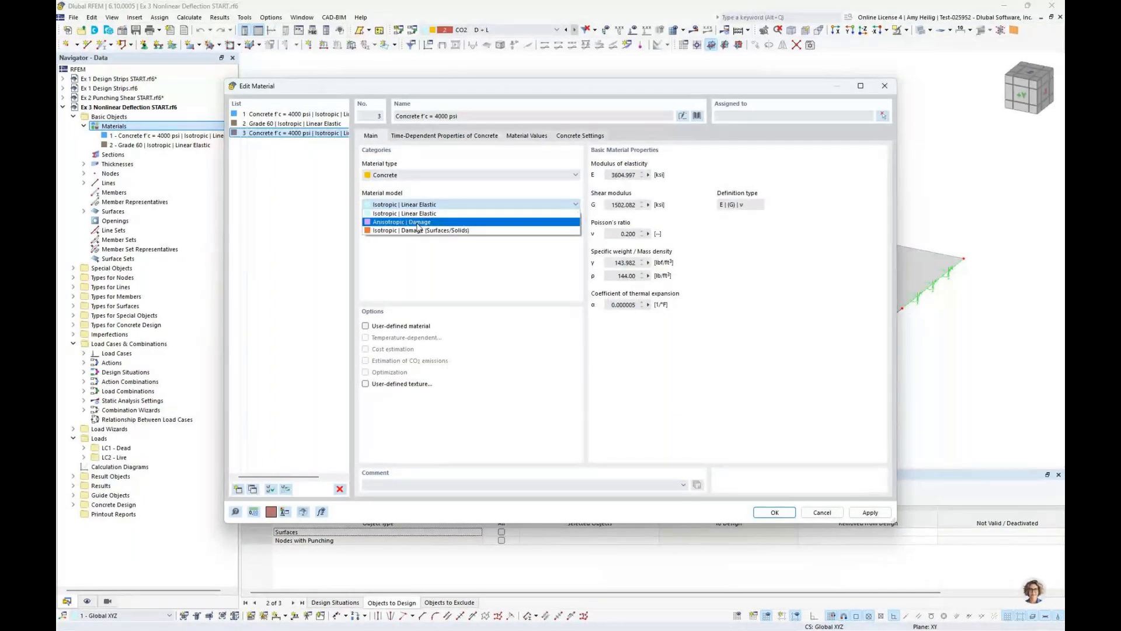
left_click(418, 222)
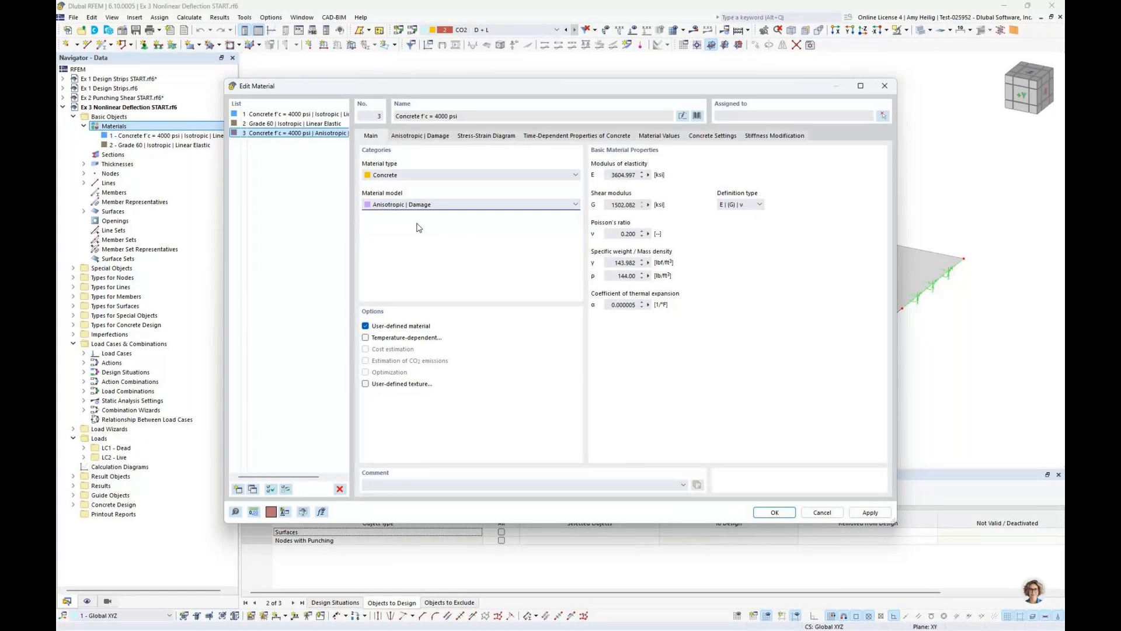
left_click(418, 136)
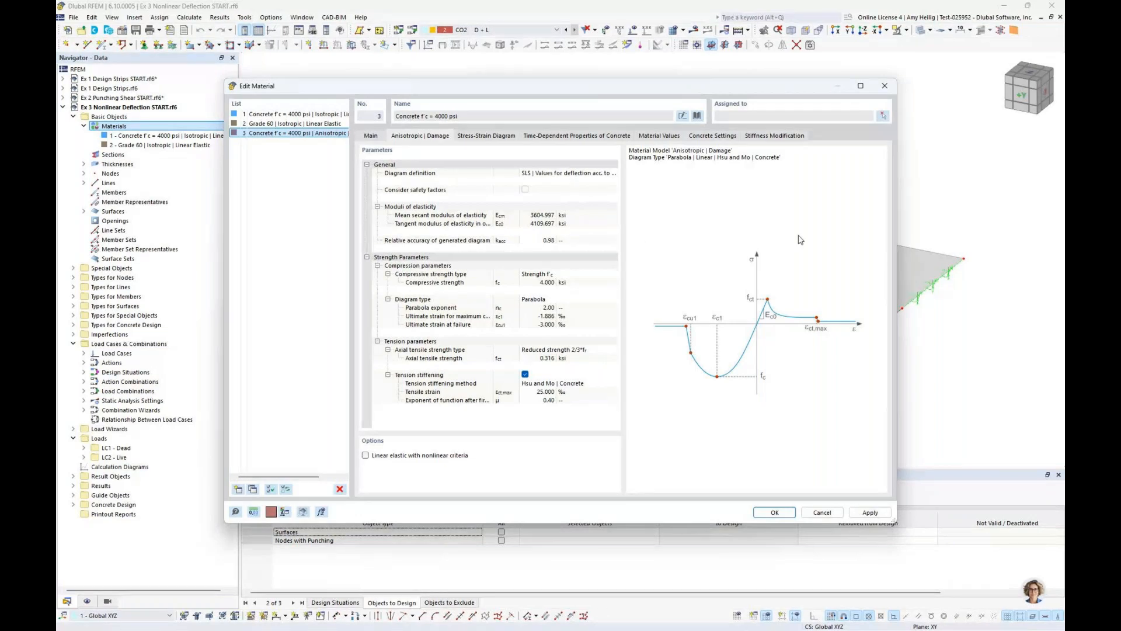
Try Parametric inputs and Stress-strain diagram as the diagram definition, and return it to SLS | Values for deflection
left_click(592, 176)
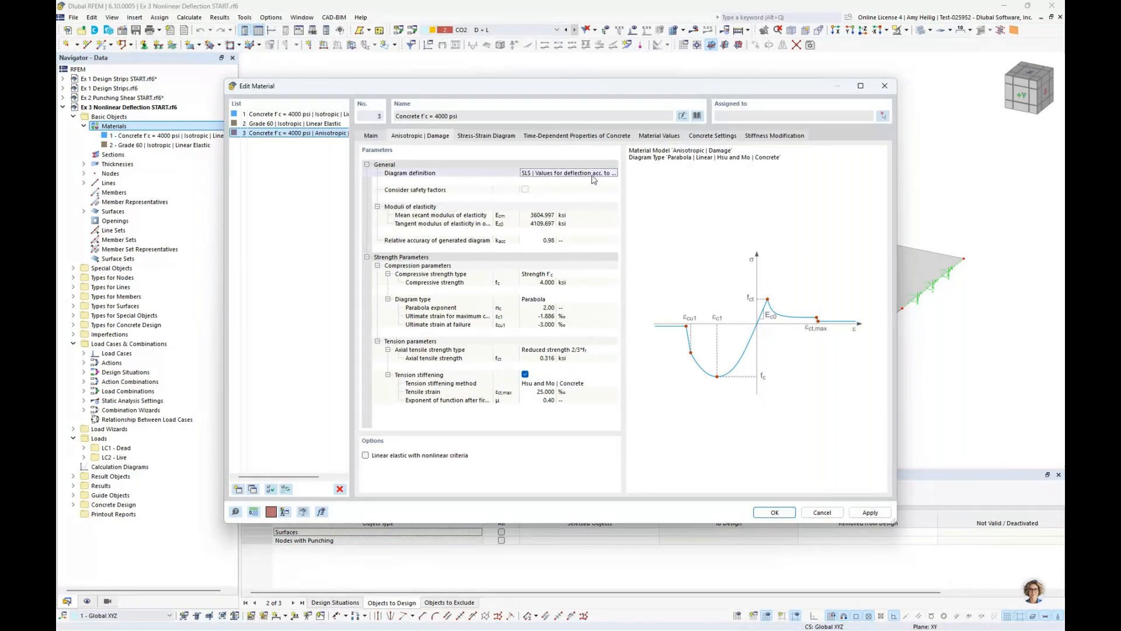
left_click(593, 174)
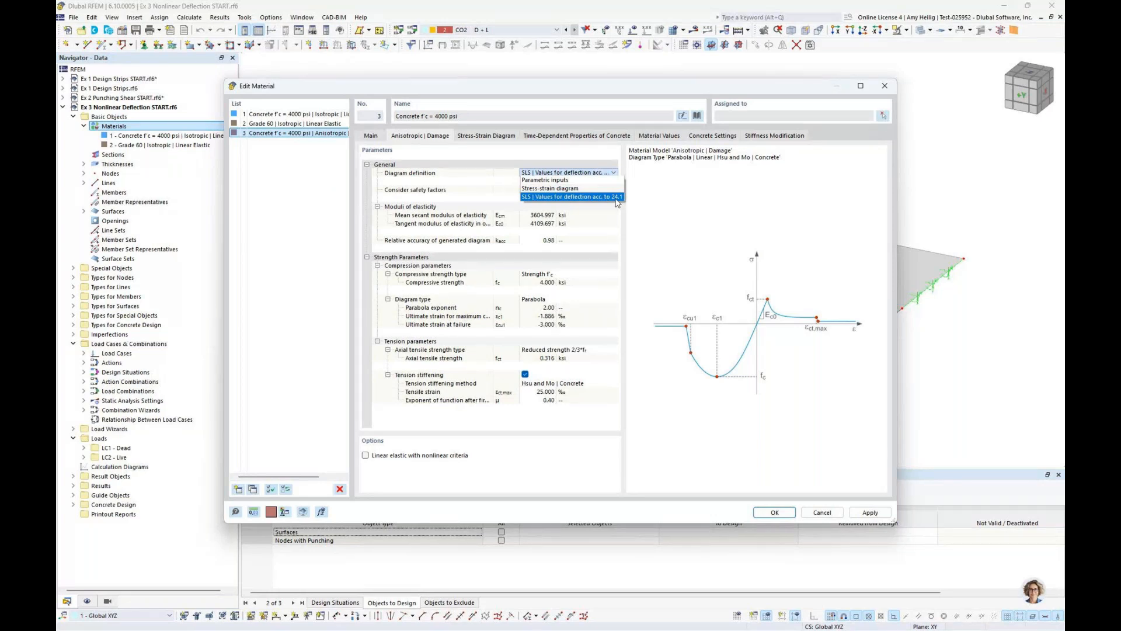
left_click(576, 181)
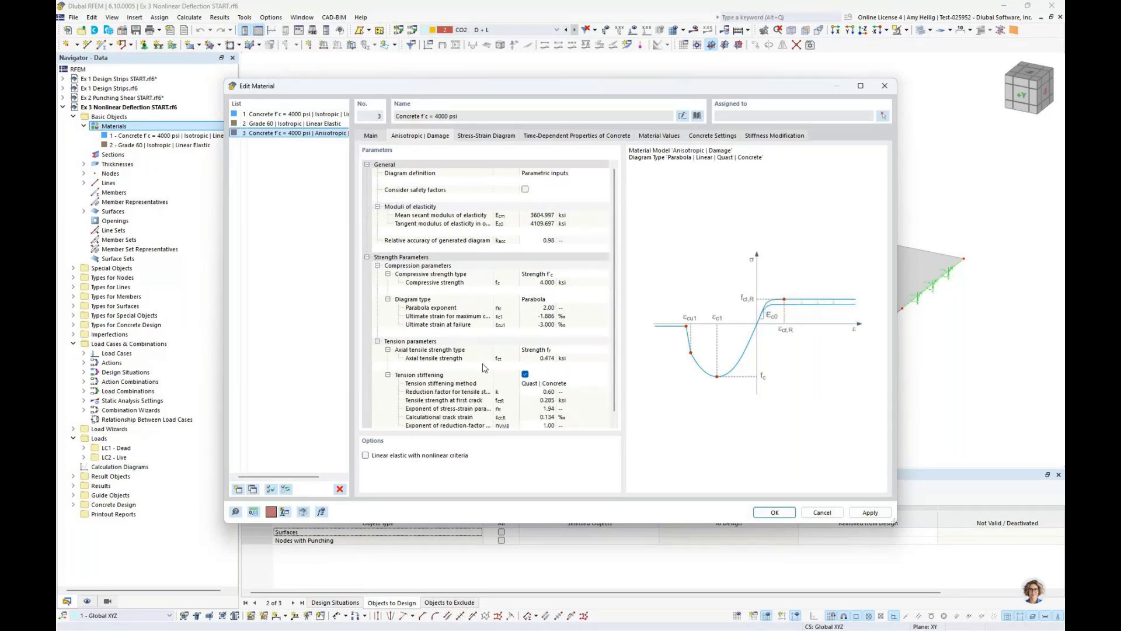
left_click(588, 174)
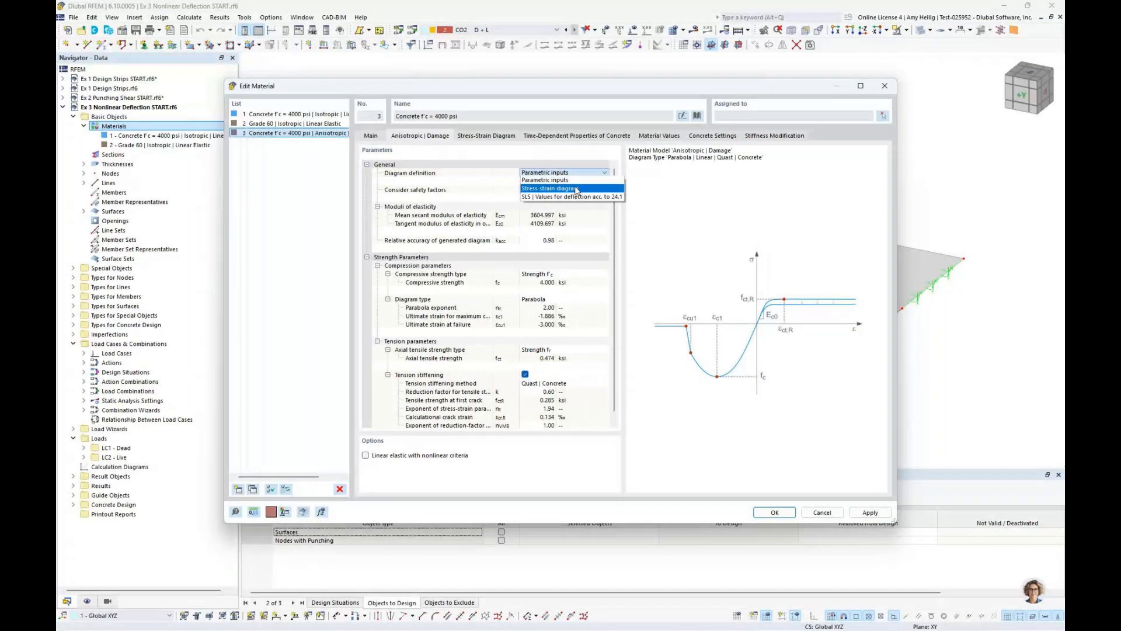
left_click(576, 189)
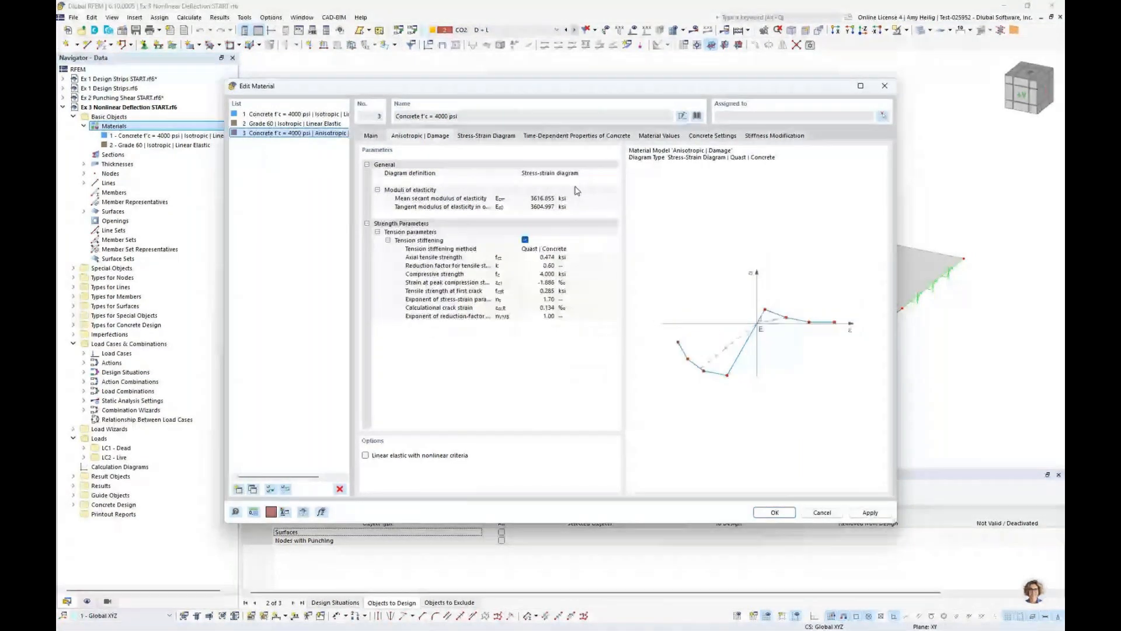
left_click(580, 173)
left_click(580, 173)
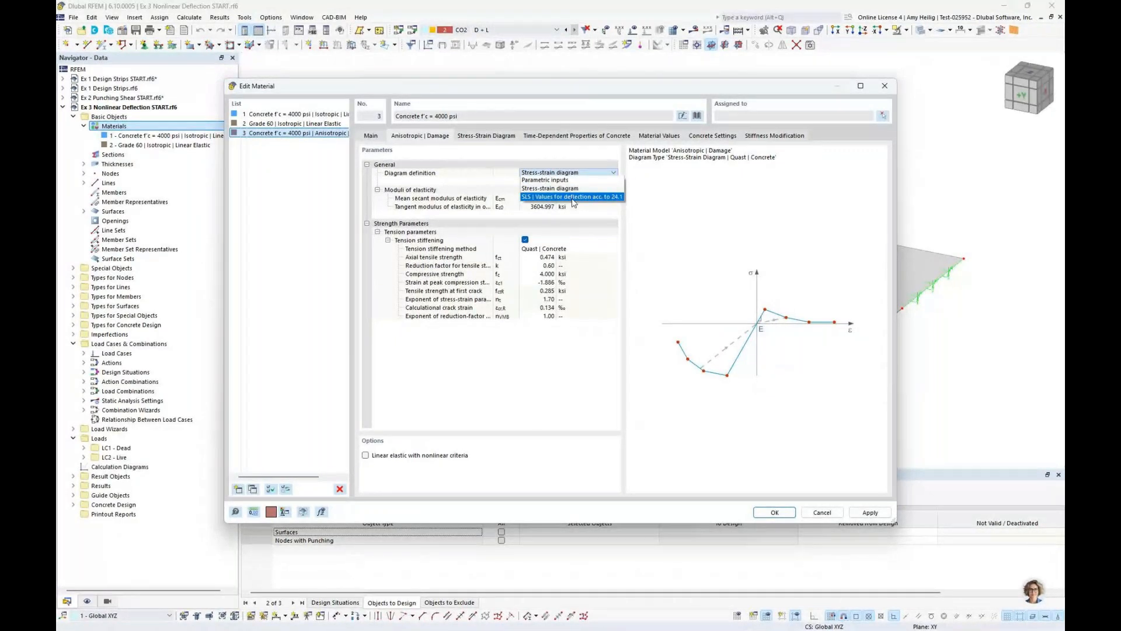
left_click(574, 197)
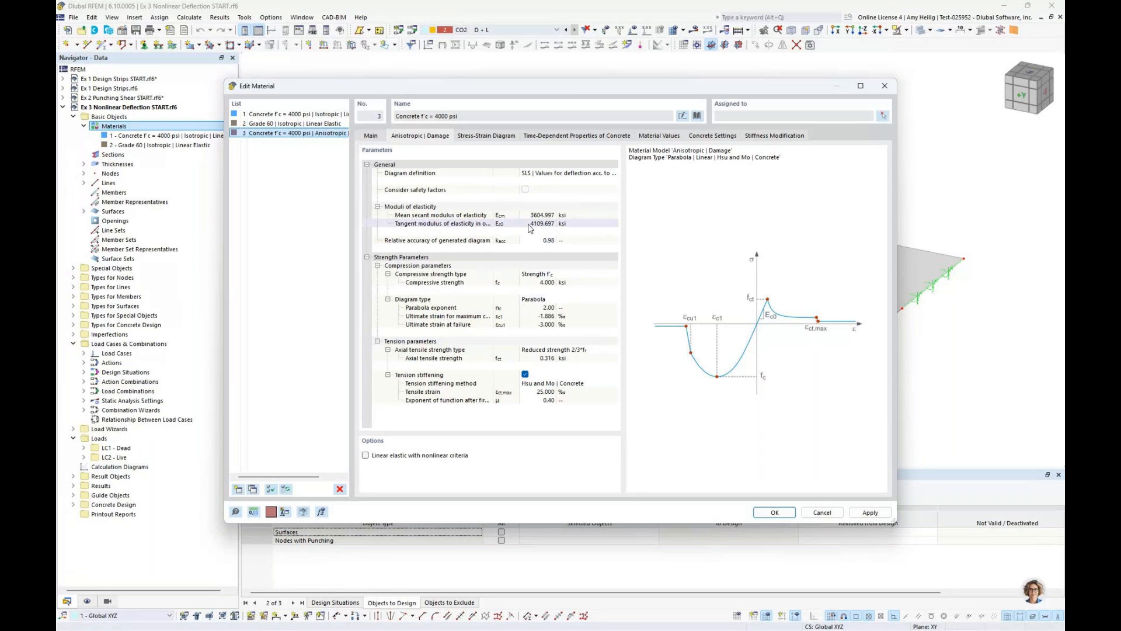
Switch tension stiffening off and back on to compare the curves, and examine the stress-strain diagram around its compression branch
left_click(525, 374)
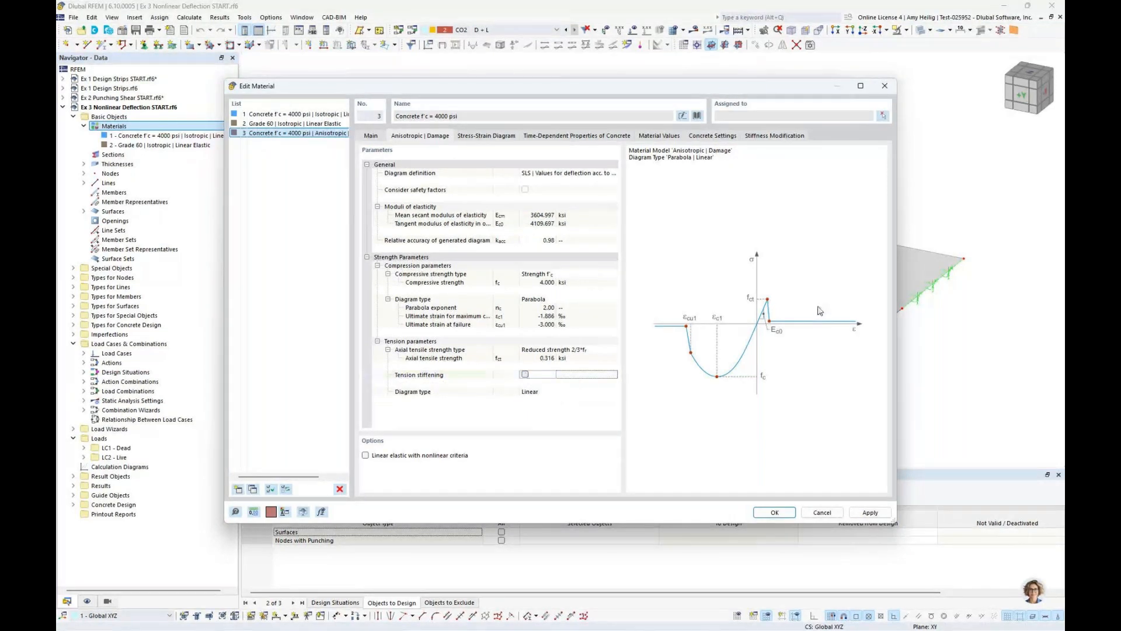
left_click(525, 375)
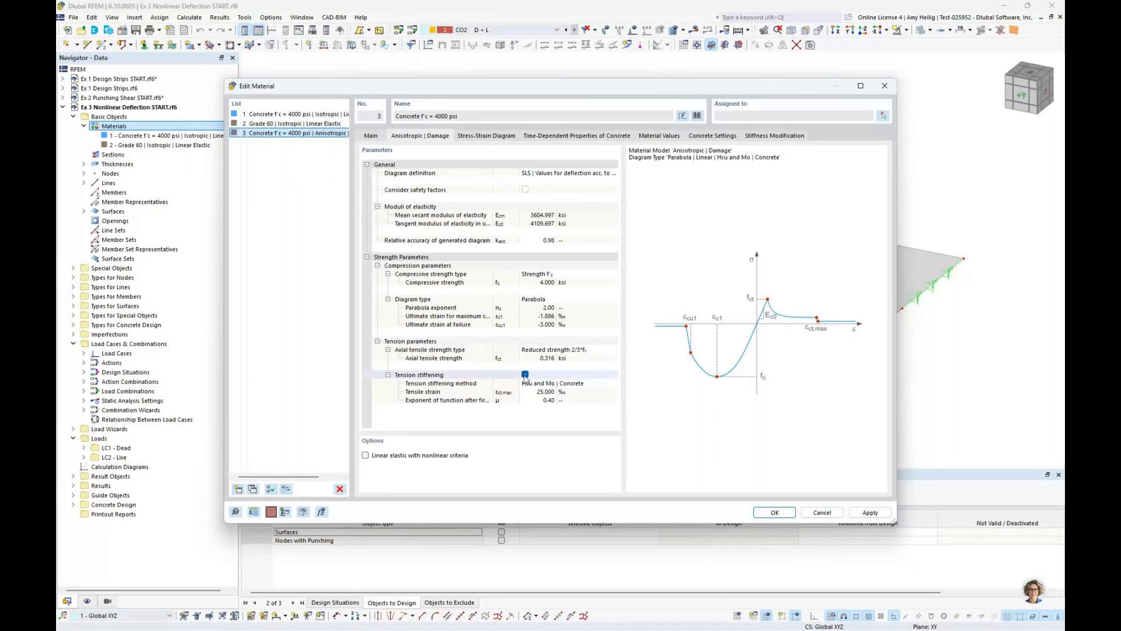
left_click(486, 135)
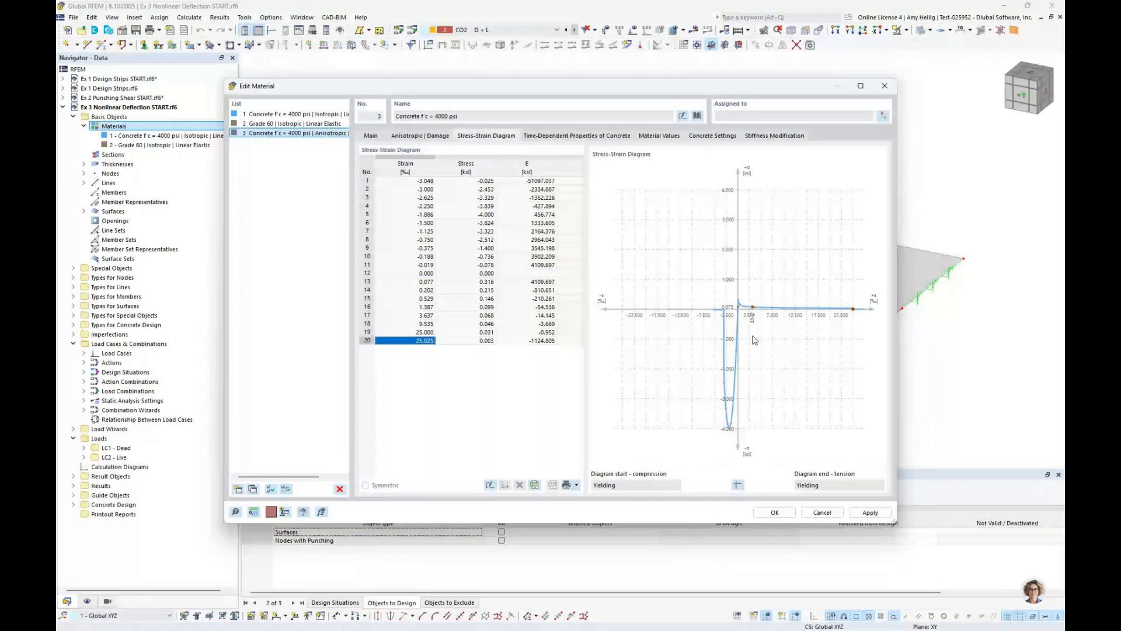
scroll(702, 343, "up", 3)
scroll(771, 345, "up", 2)
scroll(673, 360, "up", 2)
scroll(671, 356, "down", 2)
middle_click_drag(806, 382, 638, 397)
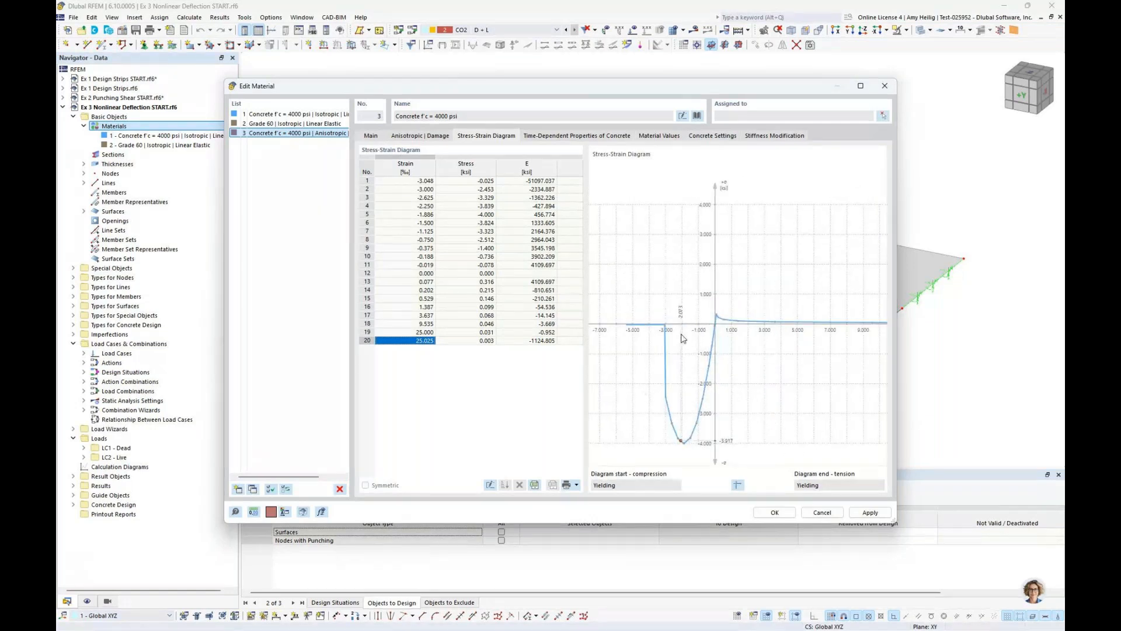
Activate creep in the time-dependent properties of the Anisotropic | Damage concrete and return to its main settings
left_click(572, 138)
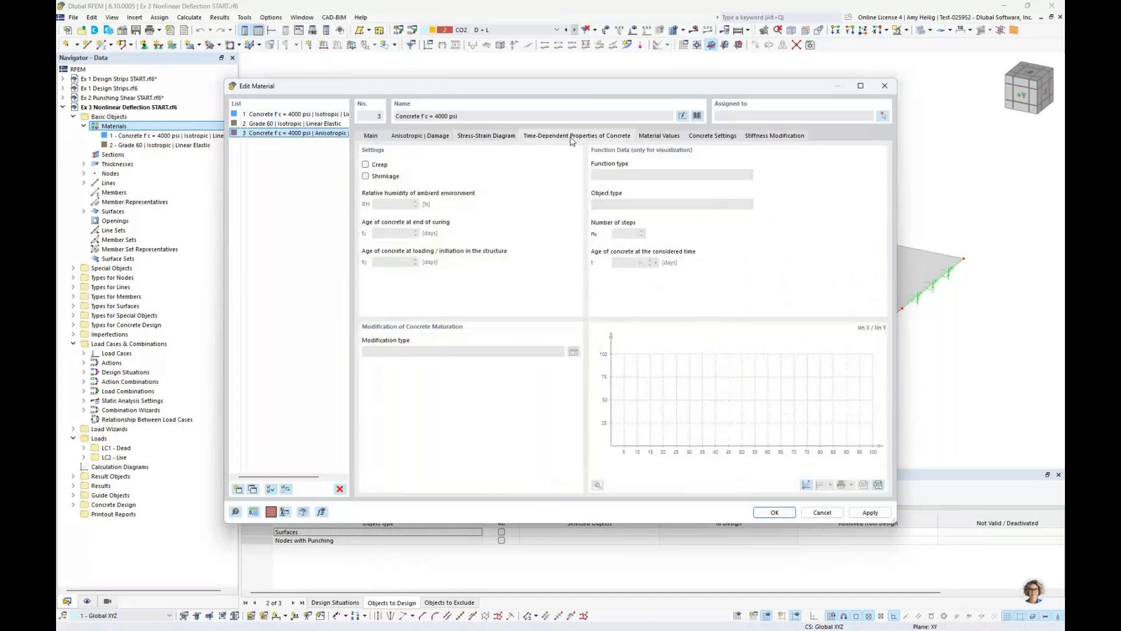
left_click(365, 164)
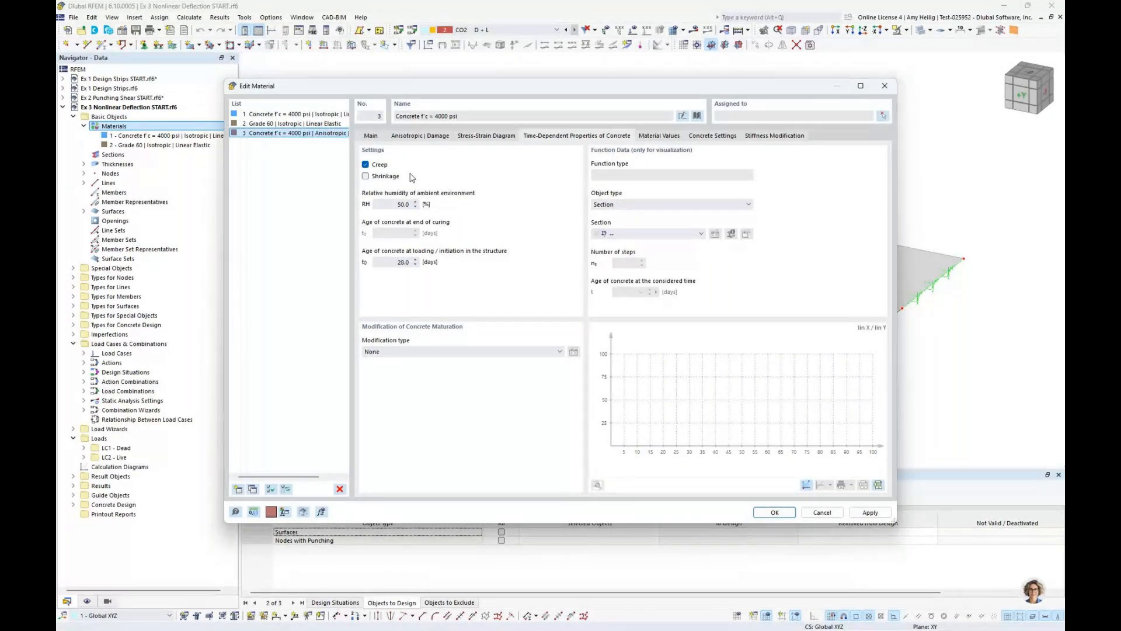
left_click(372, 136)
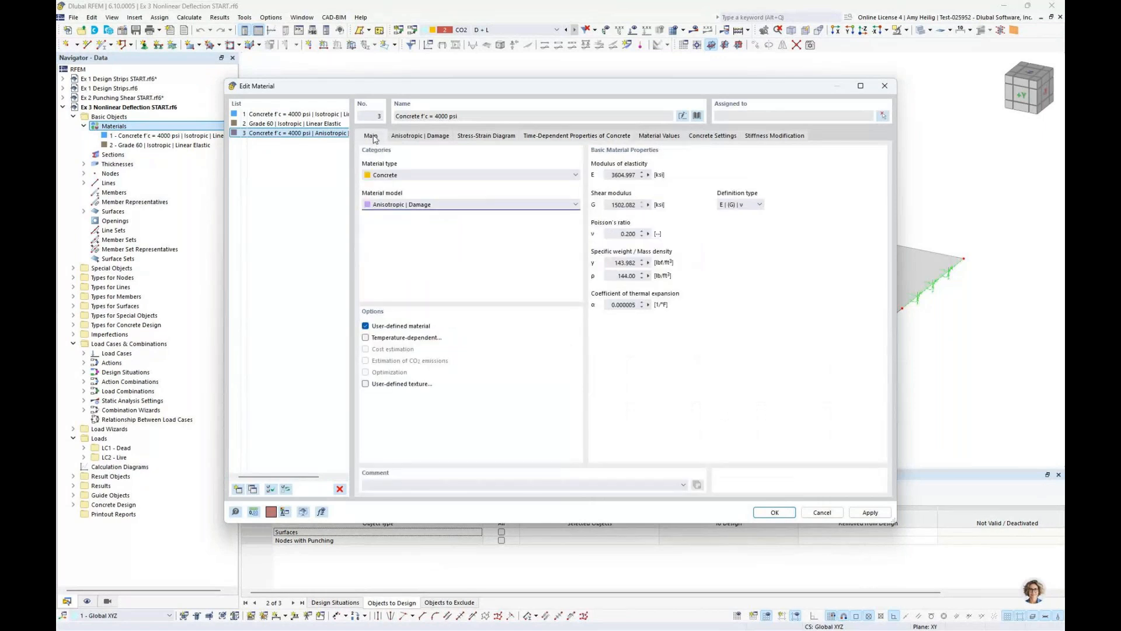
Duplicate the Grade 60 reinforcing steel, set the copy's model to Isotropic | Plastic (Members), check its parameters and accept the materials
left_click(306, 124)
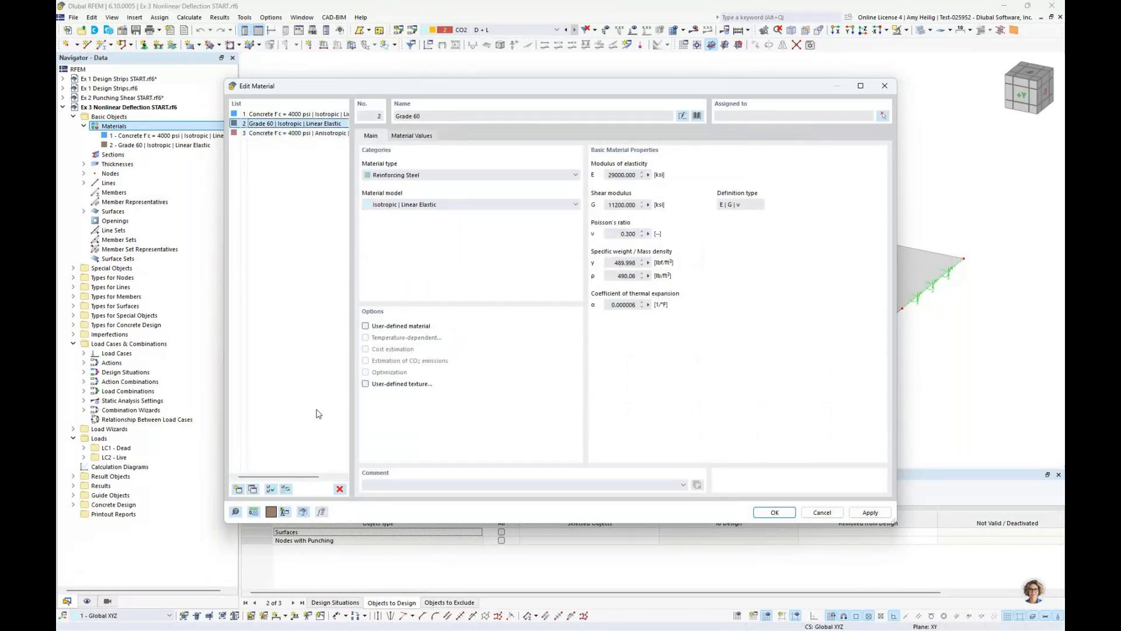
left_click(252, 490)
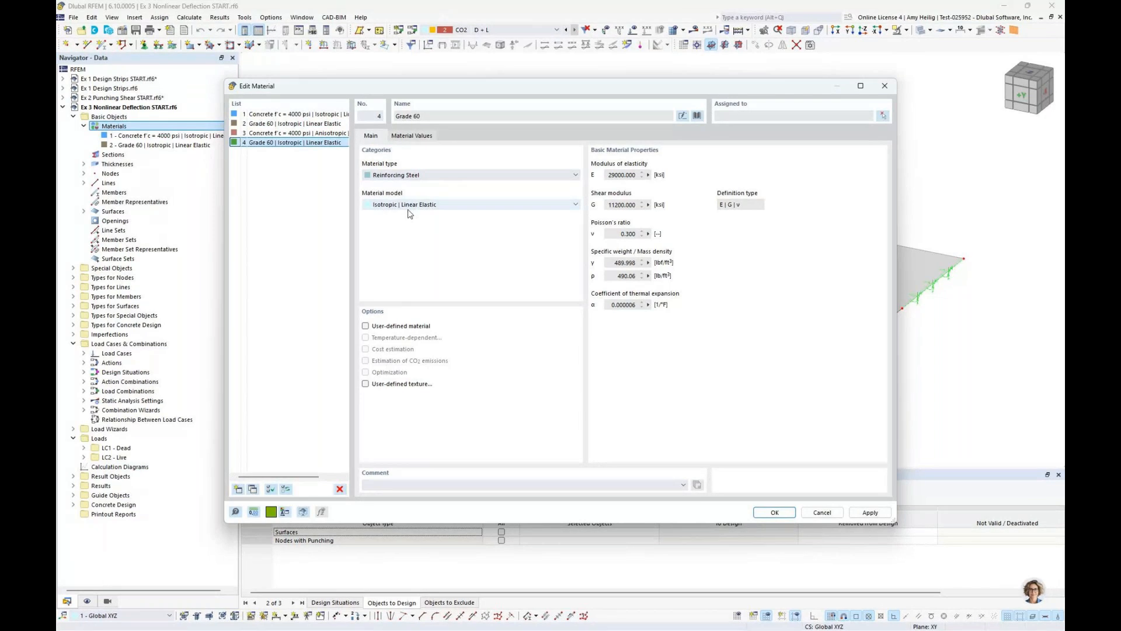
left_click(421, 207)
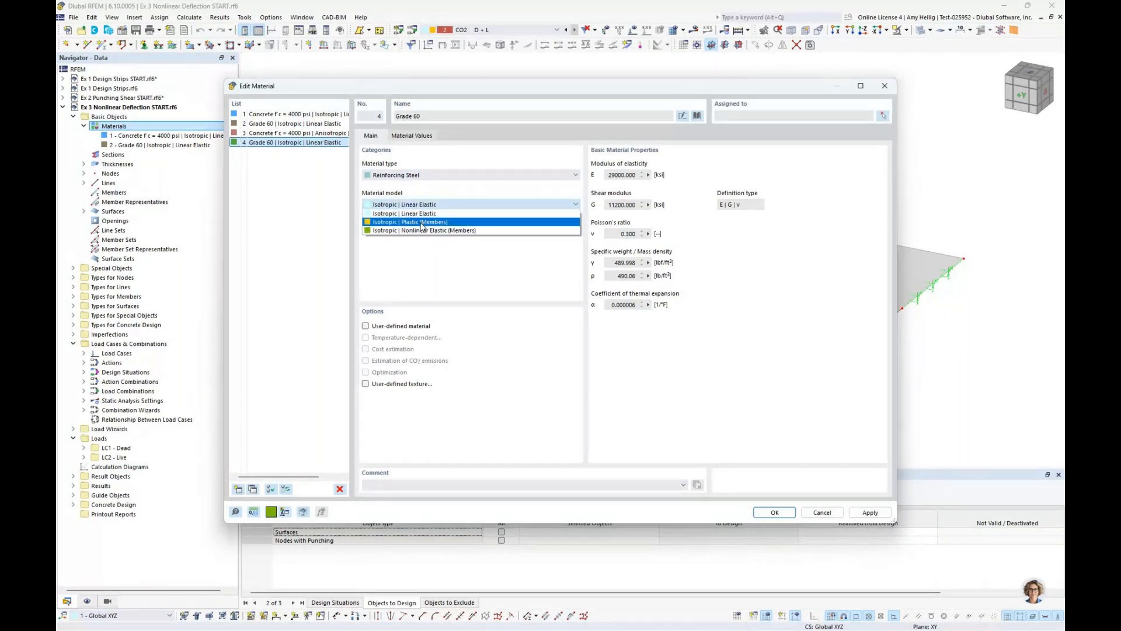
left_click(423, 223)
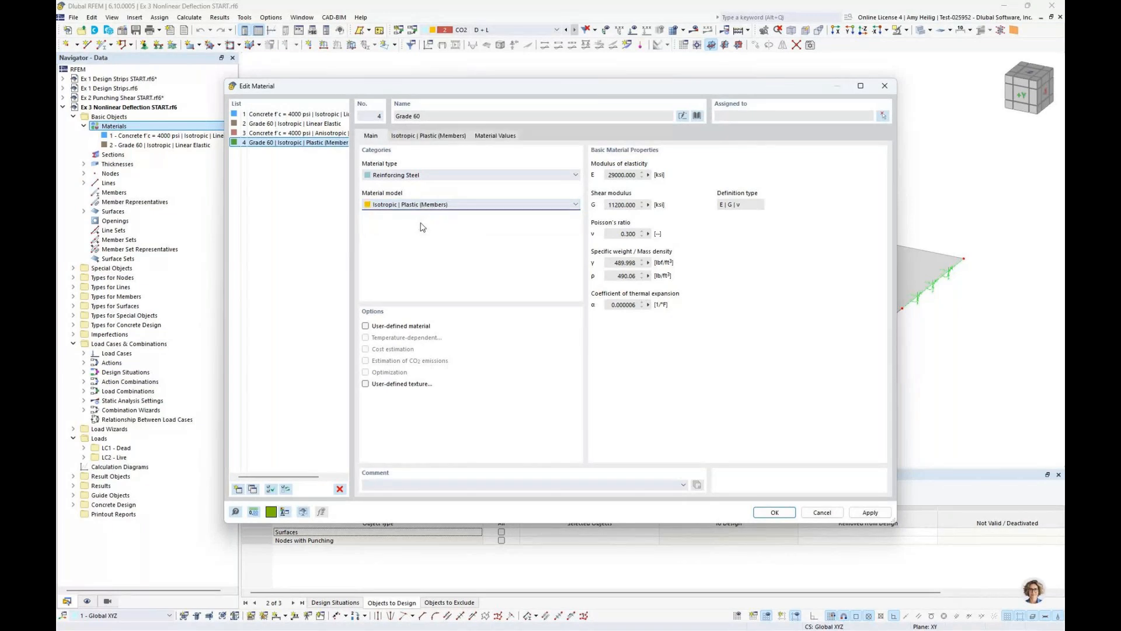
left_click(438, 140)
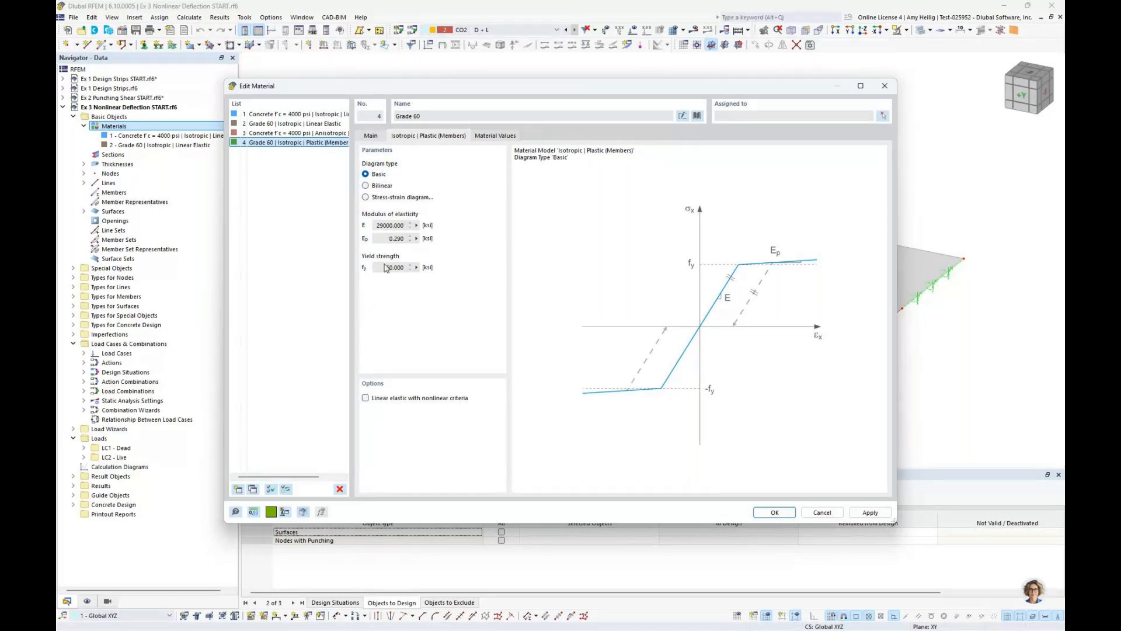
left_click(371, 135)
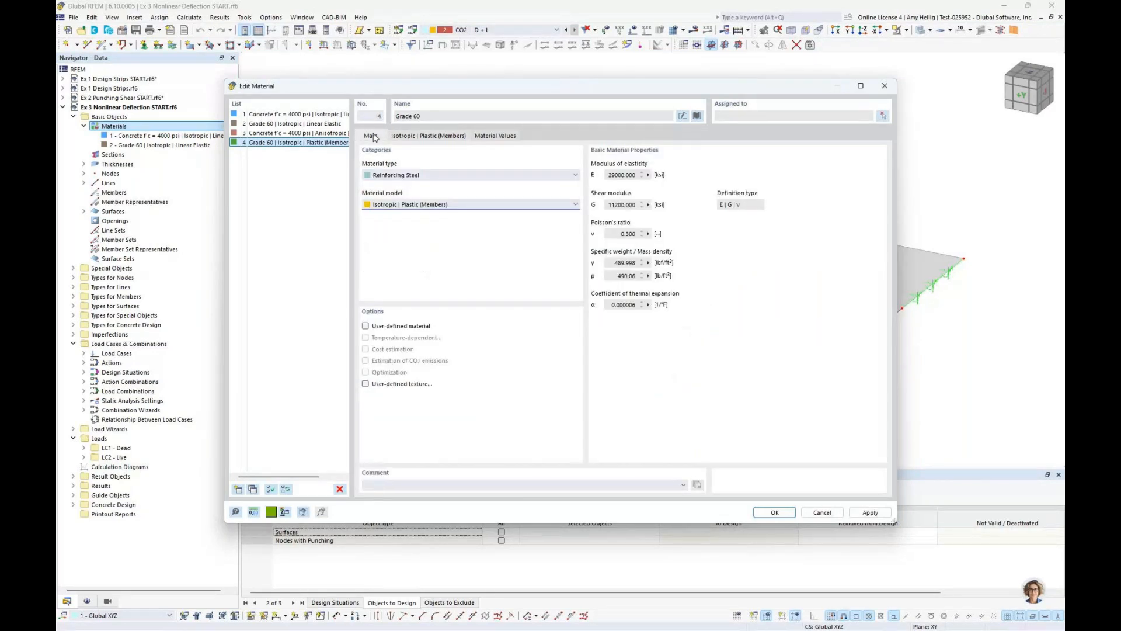
left_click(769, 512)
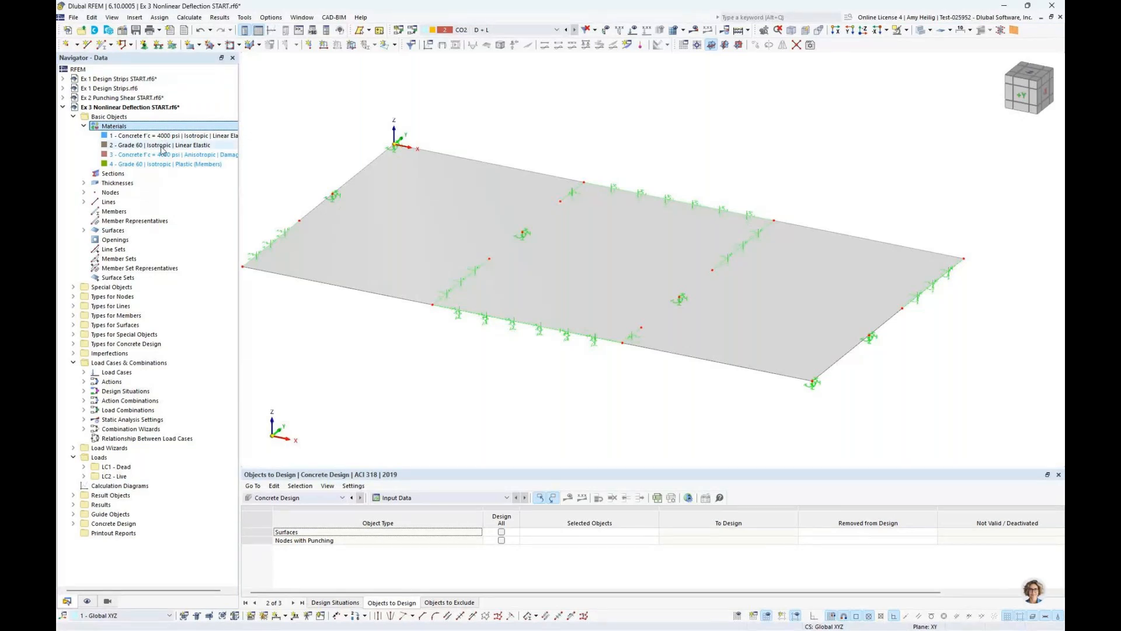
Open the design situations of the load combinations and rename the Section 2.4 (ASD) situation DS2 as "ASD - Linear"
left_click(413, 31)
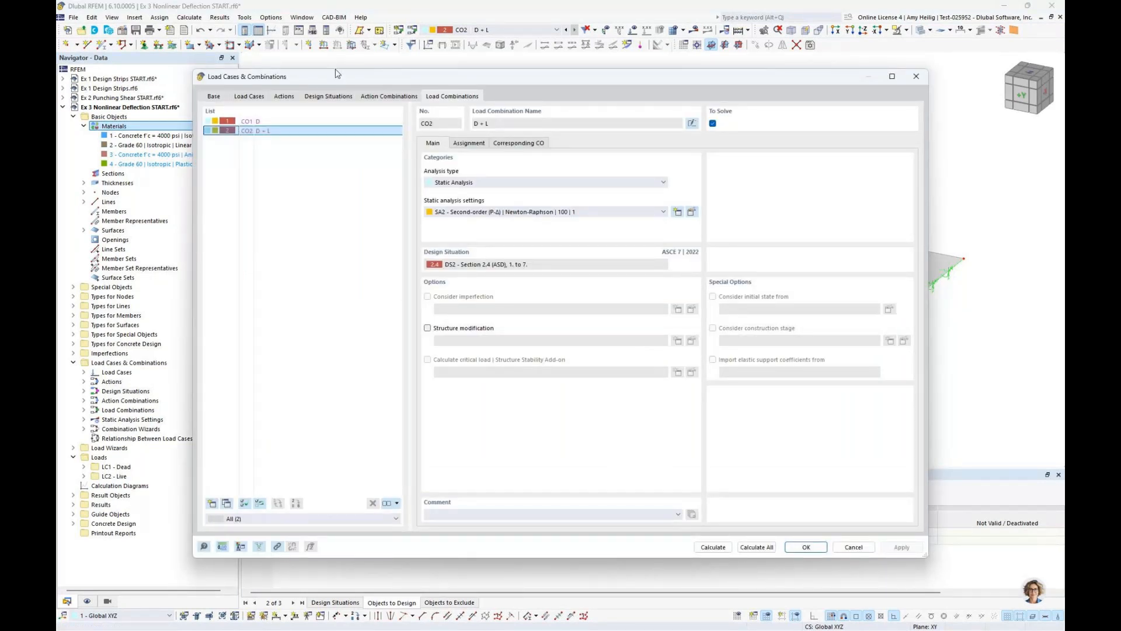
left_click(328, 95)
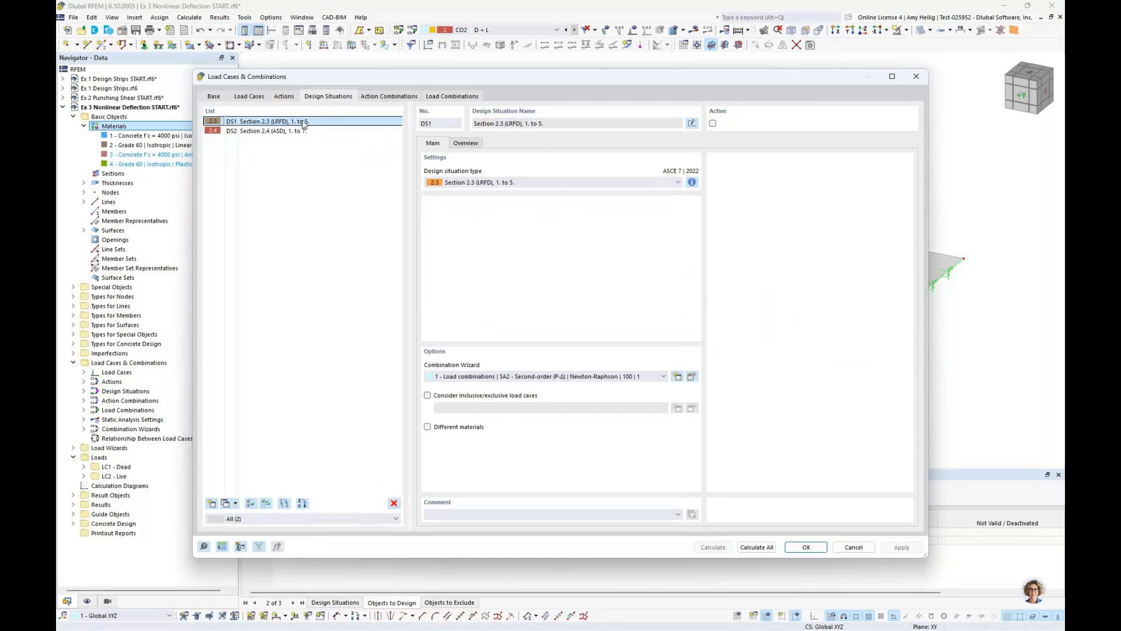
left_click(298, 132)
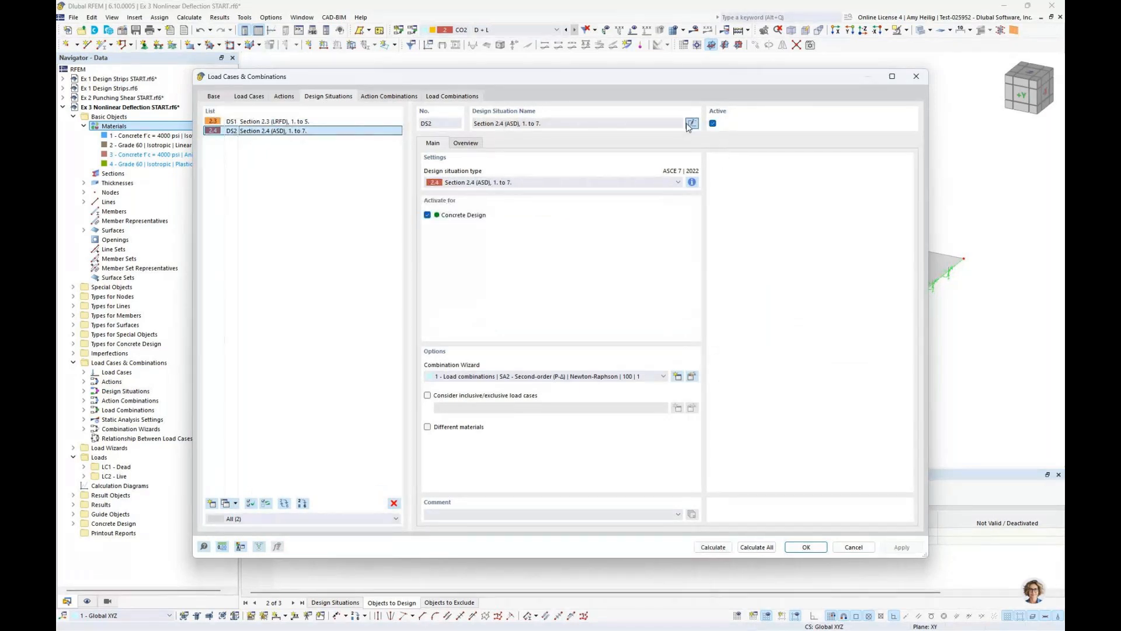
left_click(577, 124)
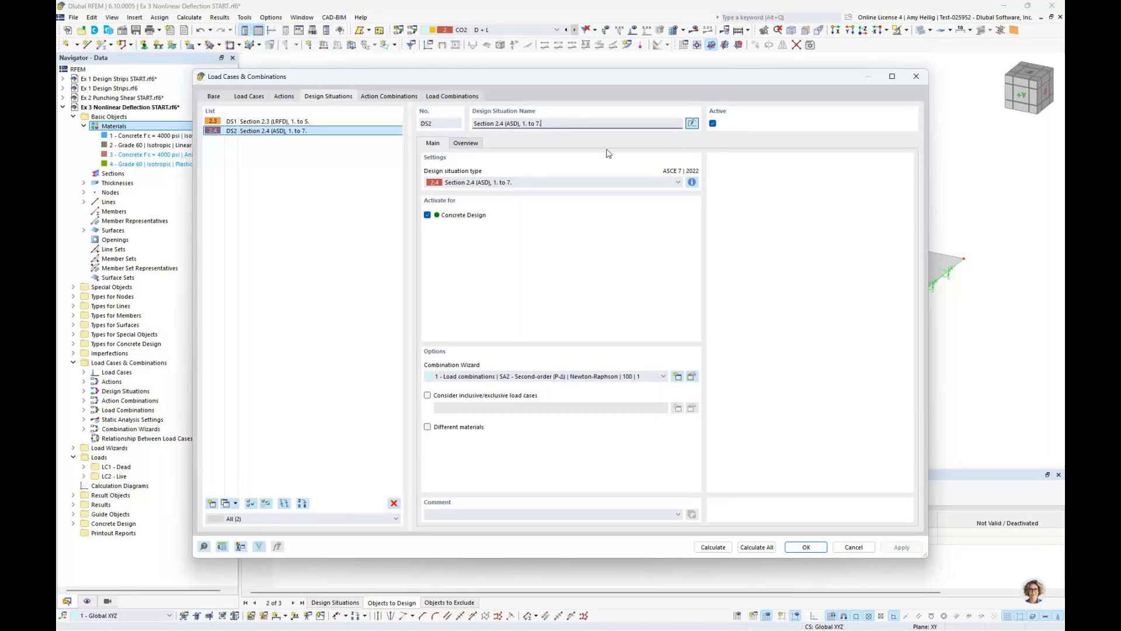
left_click_drag(550, 123, 442, 128)
type("ASD - Linear")
Add another Section 2.4 (ASD) design situation and name it "ASD - Nonlinear"
left_click(211, 502)
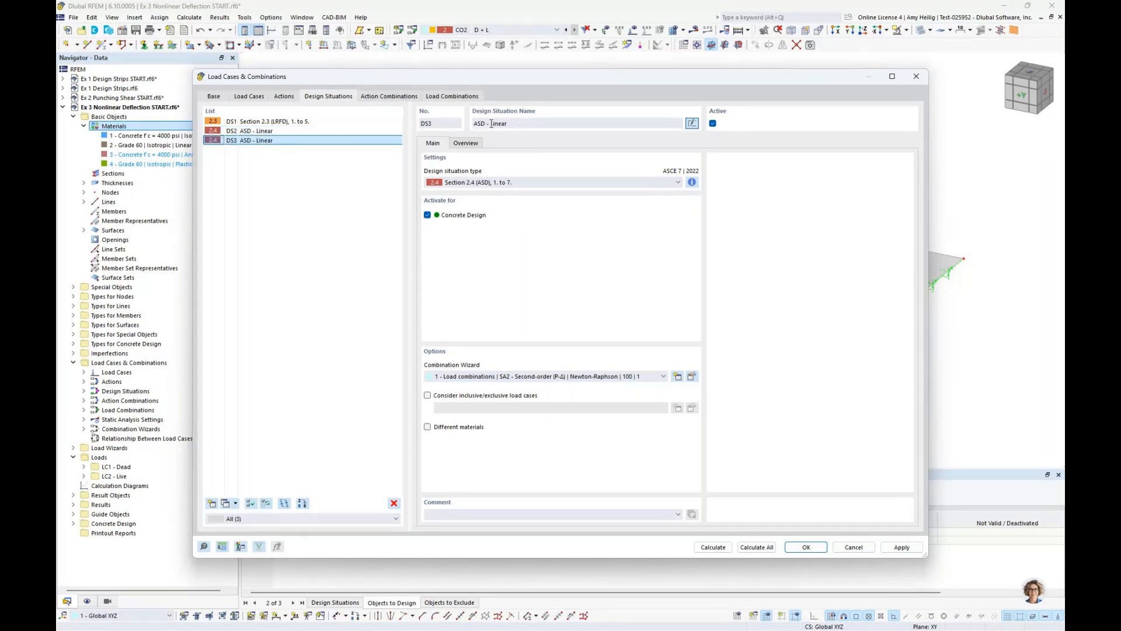
left_click(491, 123)
key("Delete")
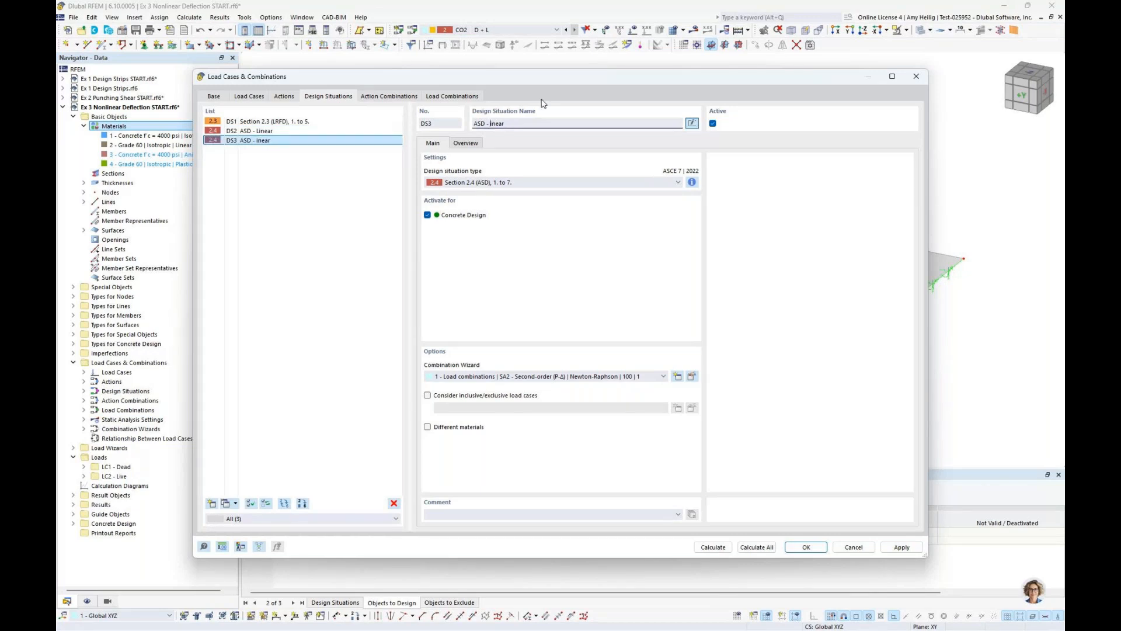
type("Nonl")
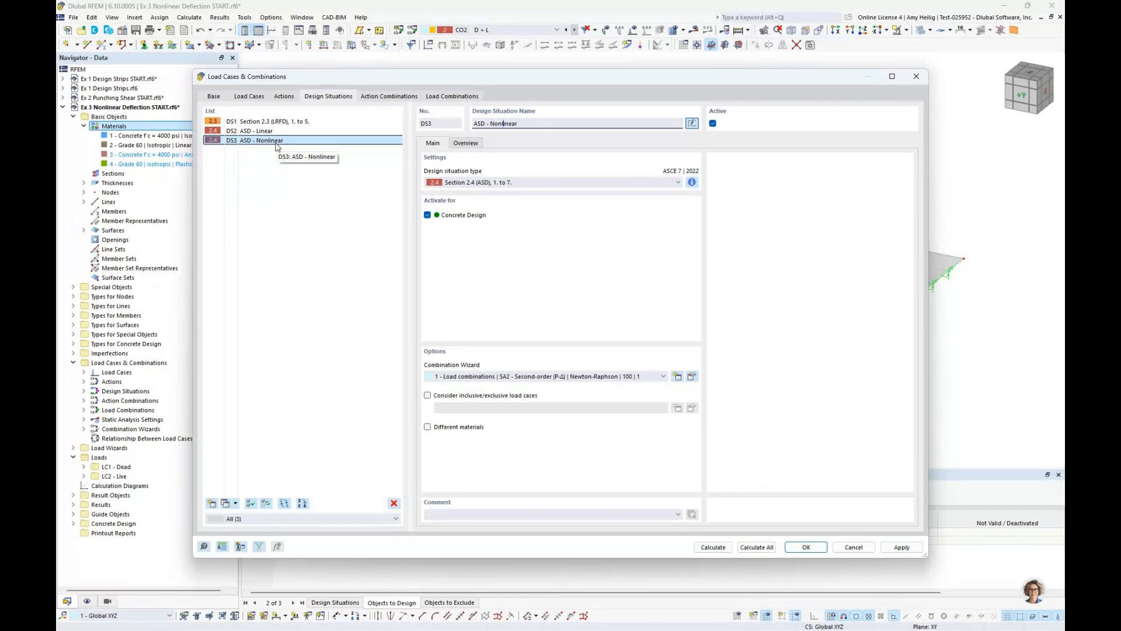
Create a third combination wizard that considers structure modification, with a new Structure Modification 1 that modifies surface reinforcement stiffness
left_click(691, 376)
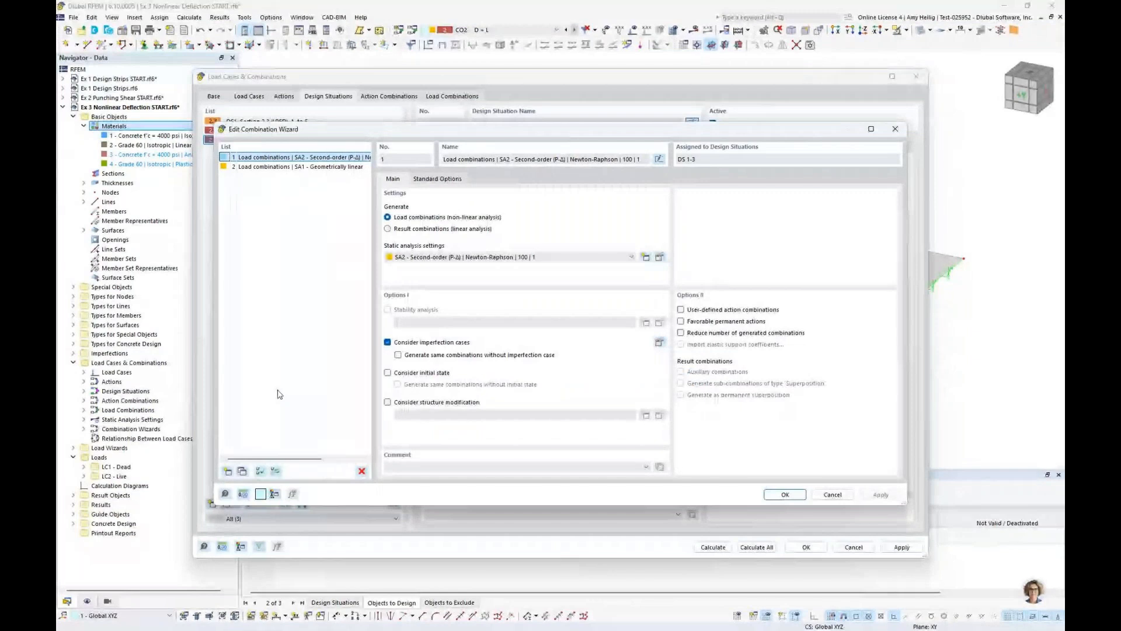
left_click(228, 471)
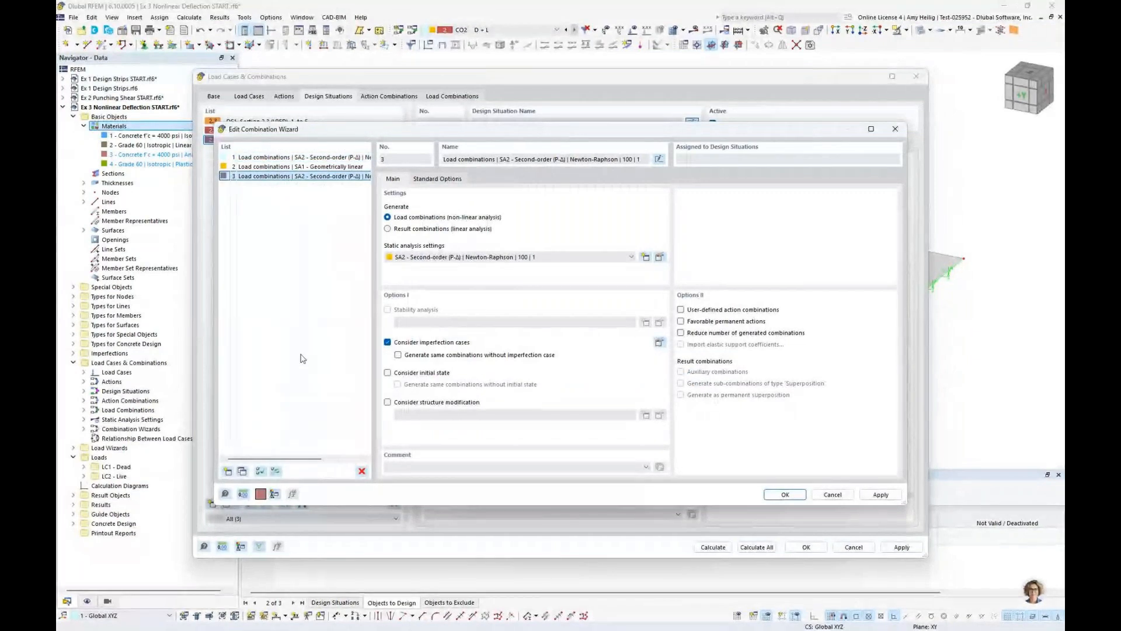
left_click(387, 401)
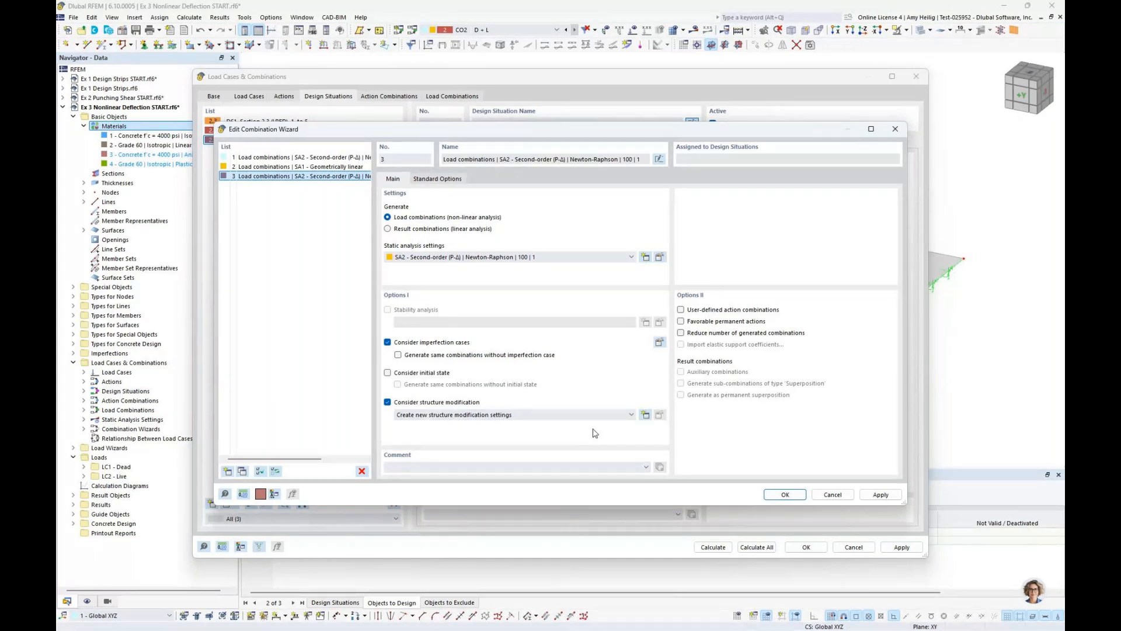
left_click(645, 414)
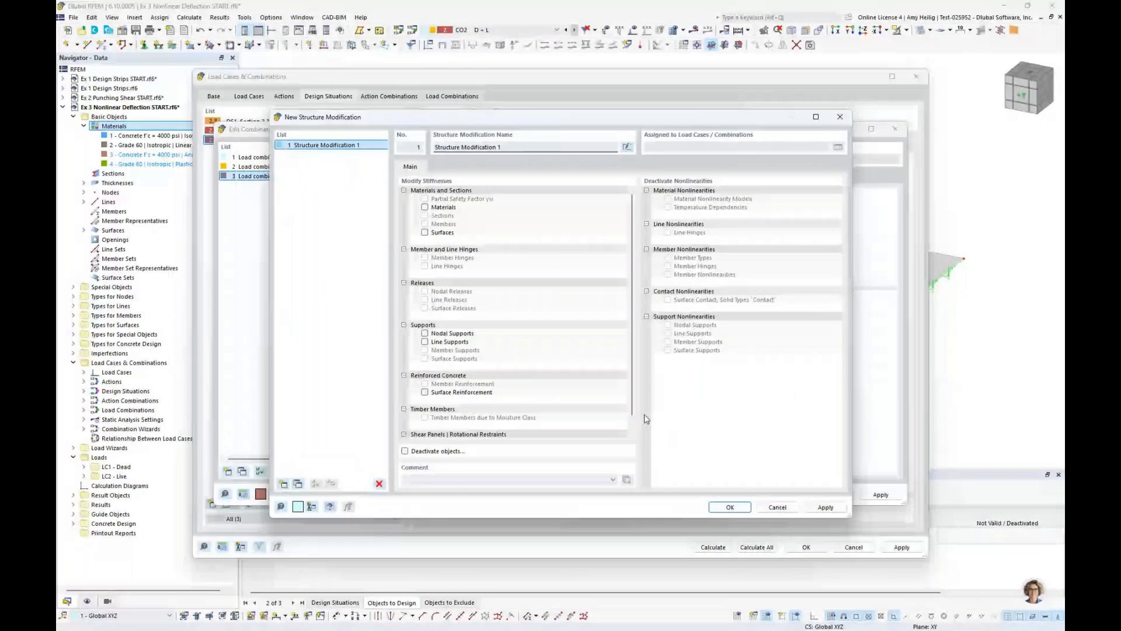
left_click(502, 391)
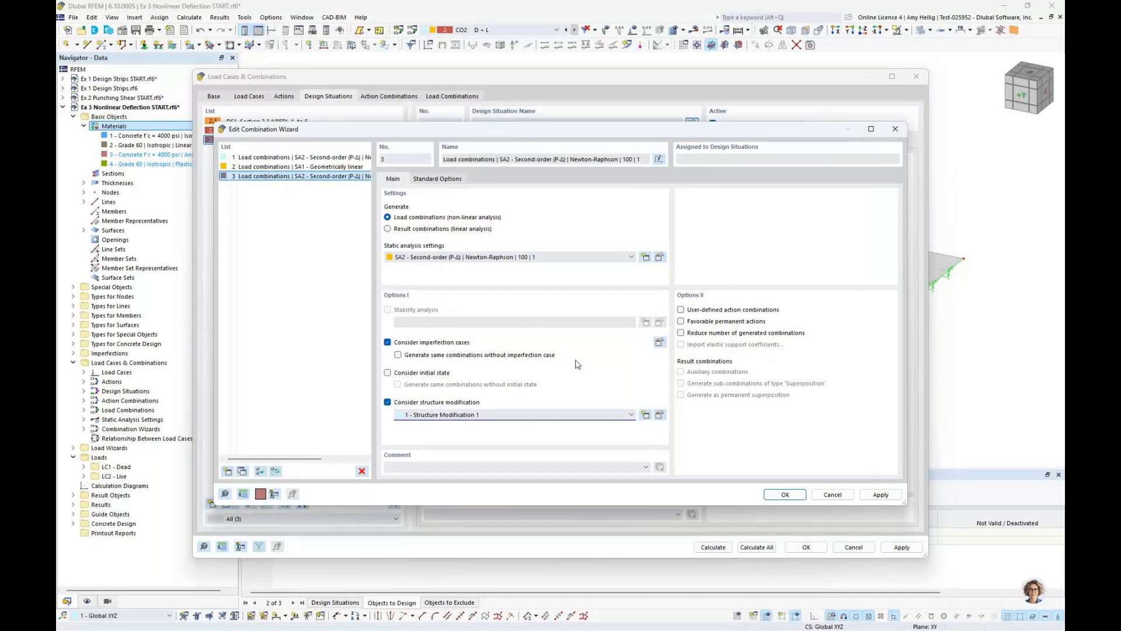
key("Return")
Assign combination wizard 3 to the ASD - Nonlinear design situation and activate its different materials option
left_click(552, 376)
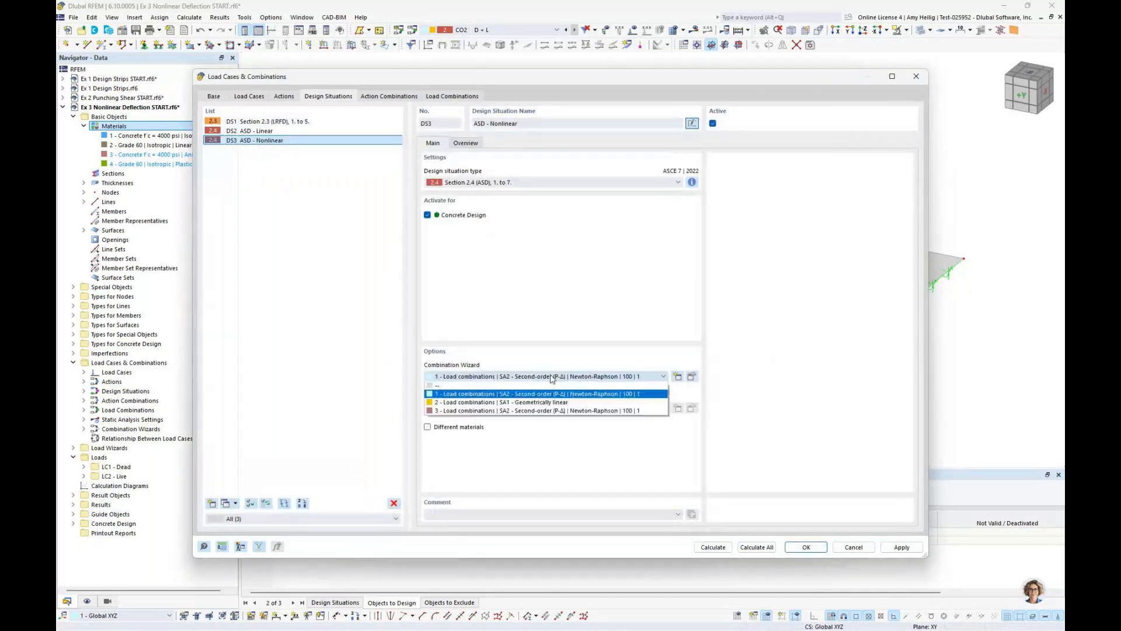
left_click(529, 411)
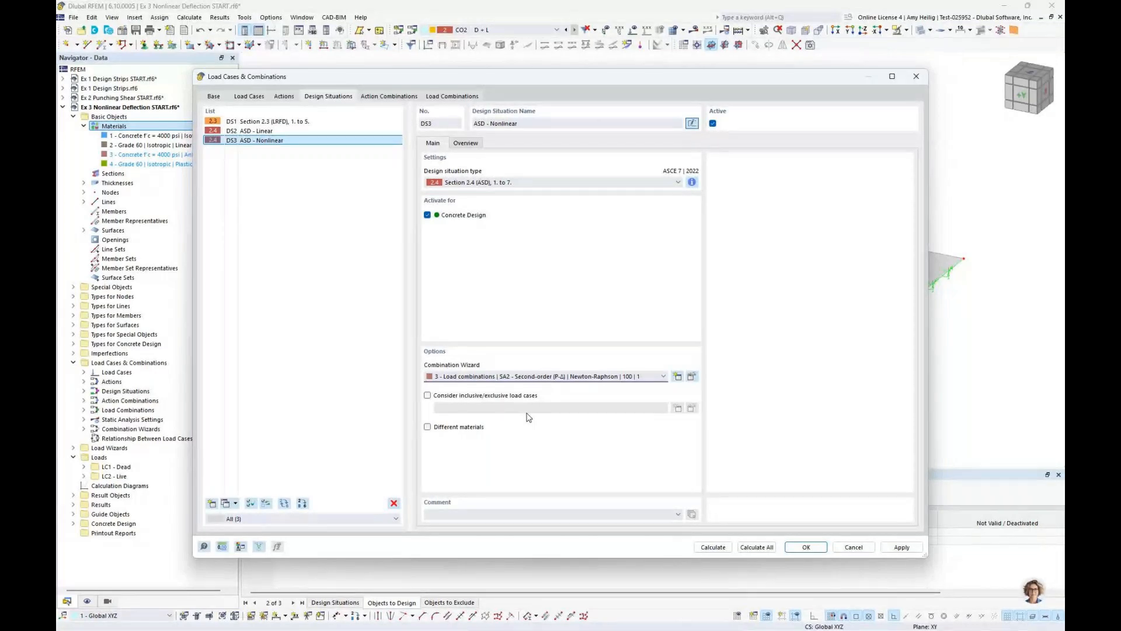
left_click(428, 428)
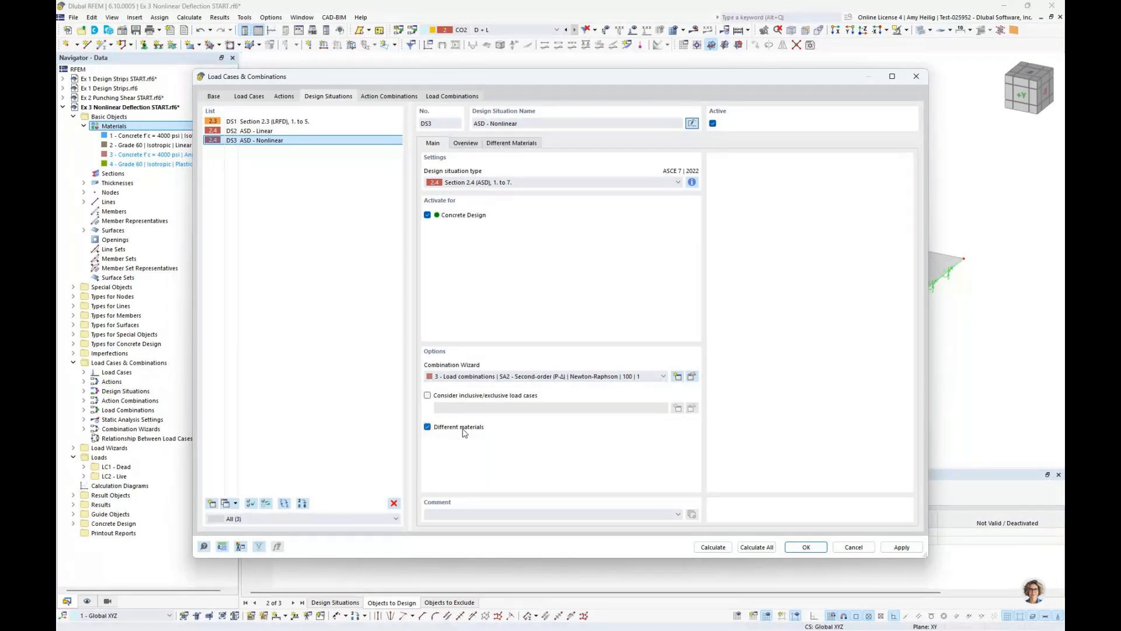
For ASD - Nonlinear, substitute the Anisotropic | Damage concrete for material 1 and the Isotropic | Plastic (Members) Grade 60 for material 2
left_click(511, 143)
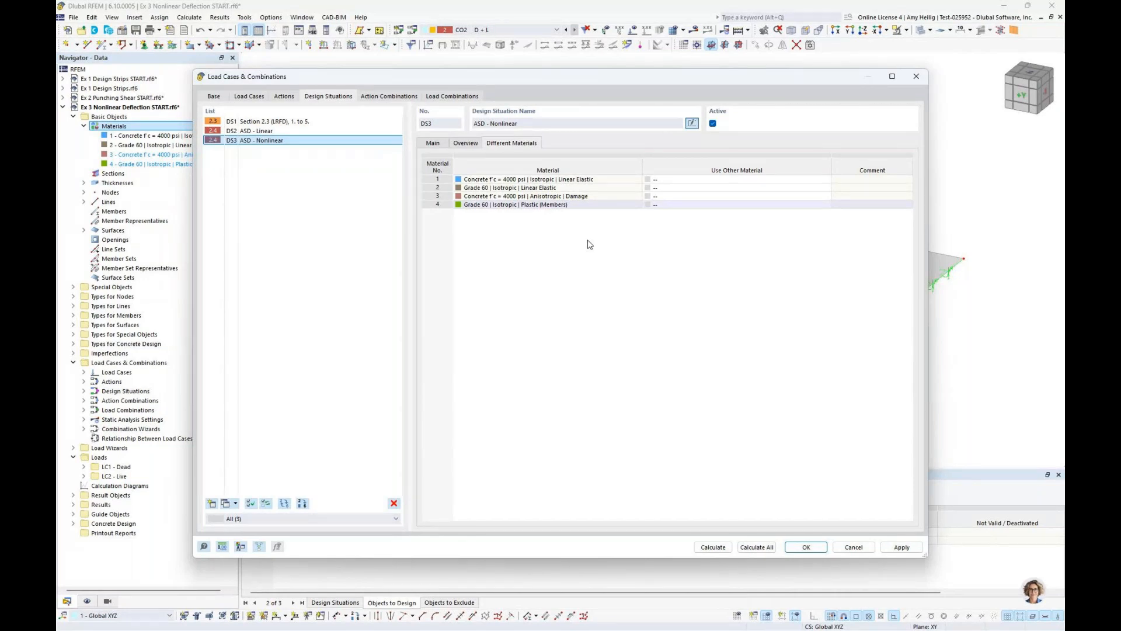
left_click(684, 181)
left_click(826, 180)
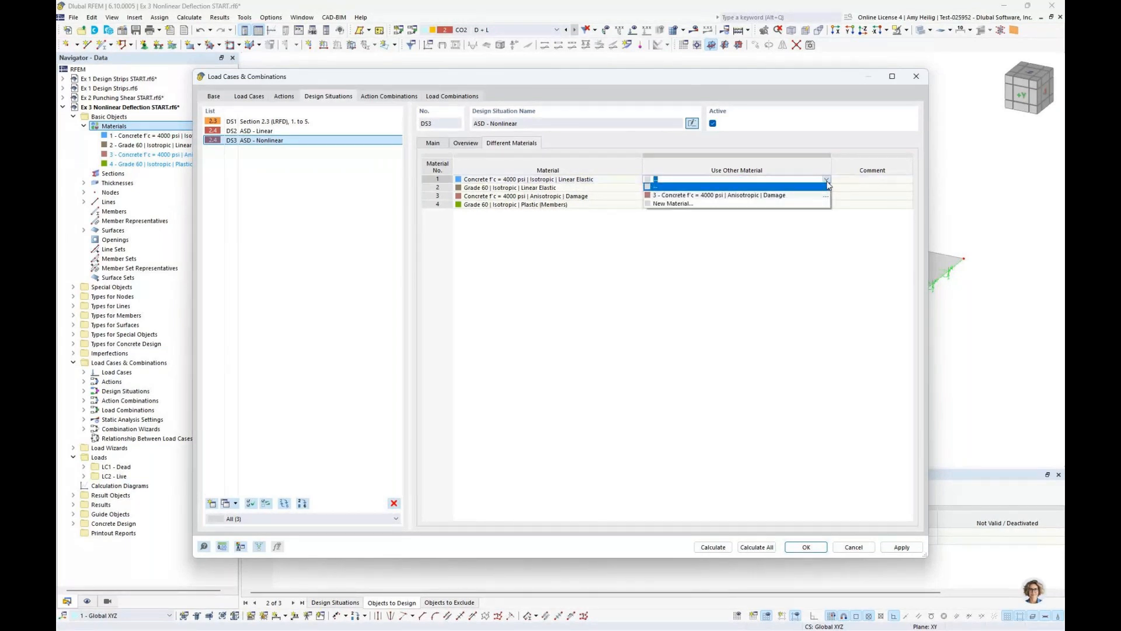
left_click(788, 196)
left_click(788, 188)
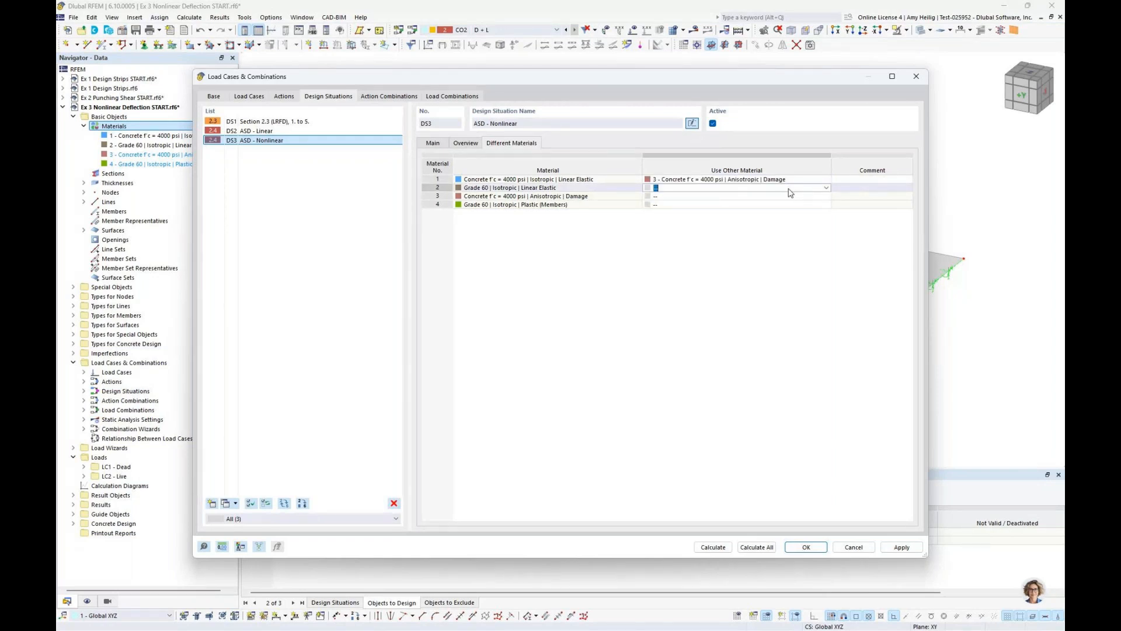
left_click(826, 188)
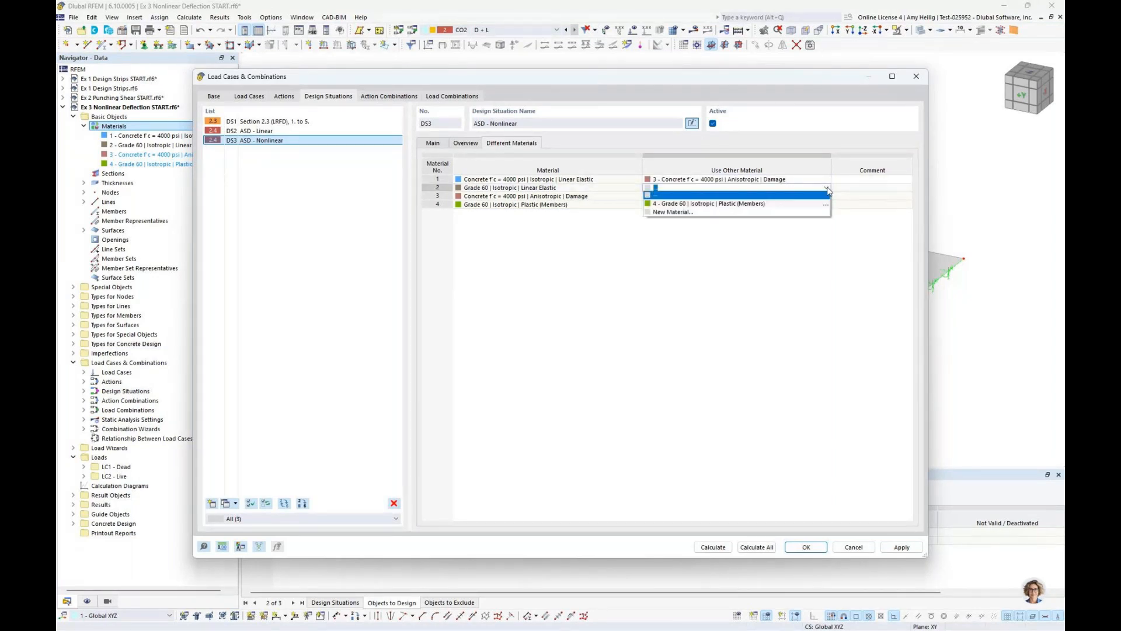
left_click(798, 204)
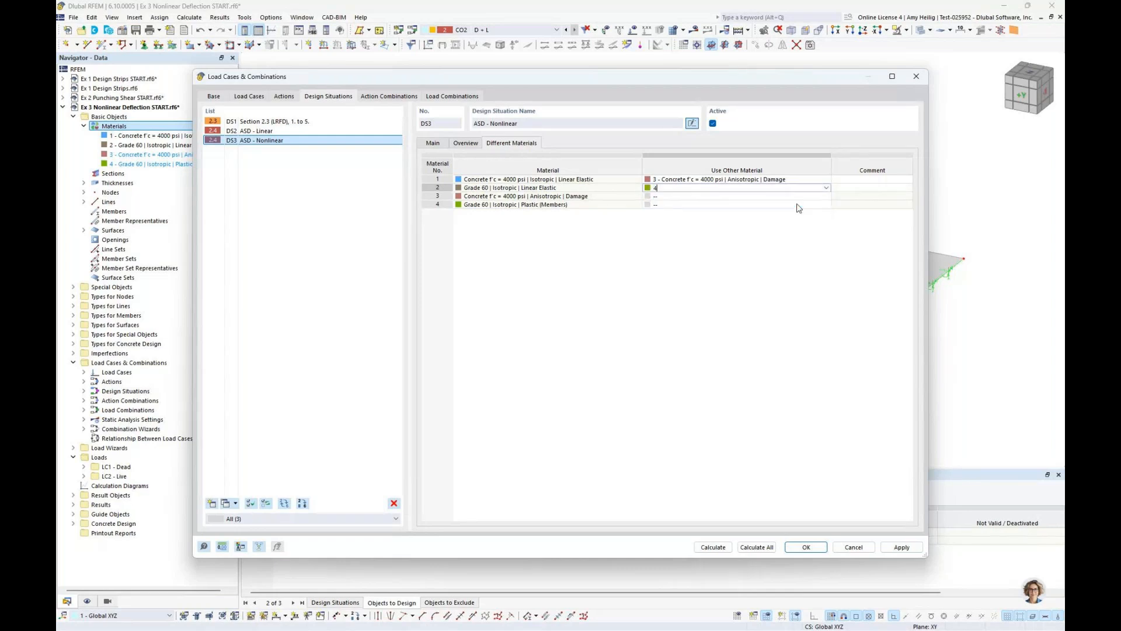
left_click(801, 197)
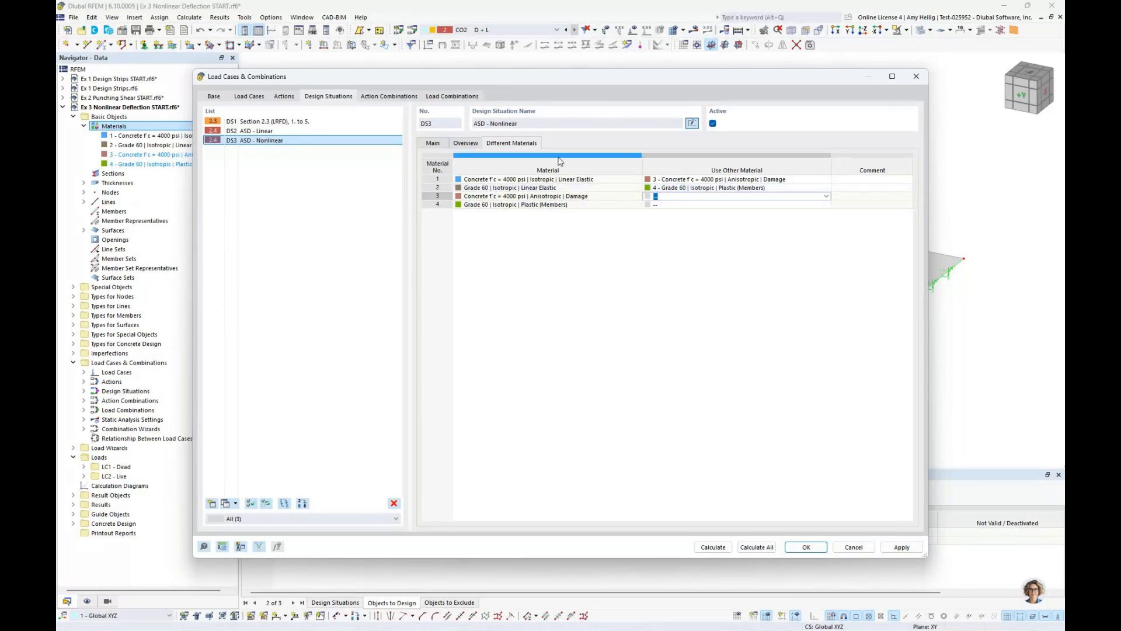
left_click(441, 145)
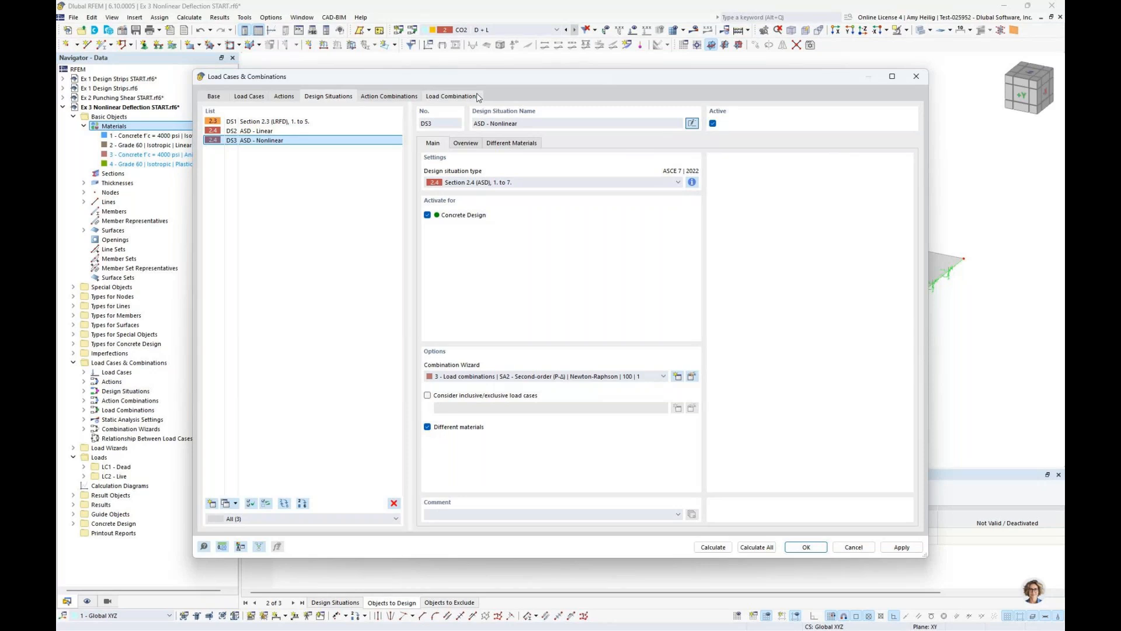
Set the analysis type of load combinations CO3 and CO4 to Static Analysis | Creep & Shrinkage (Linear) and calculate everything
left_click(450, 96)
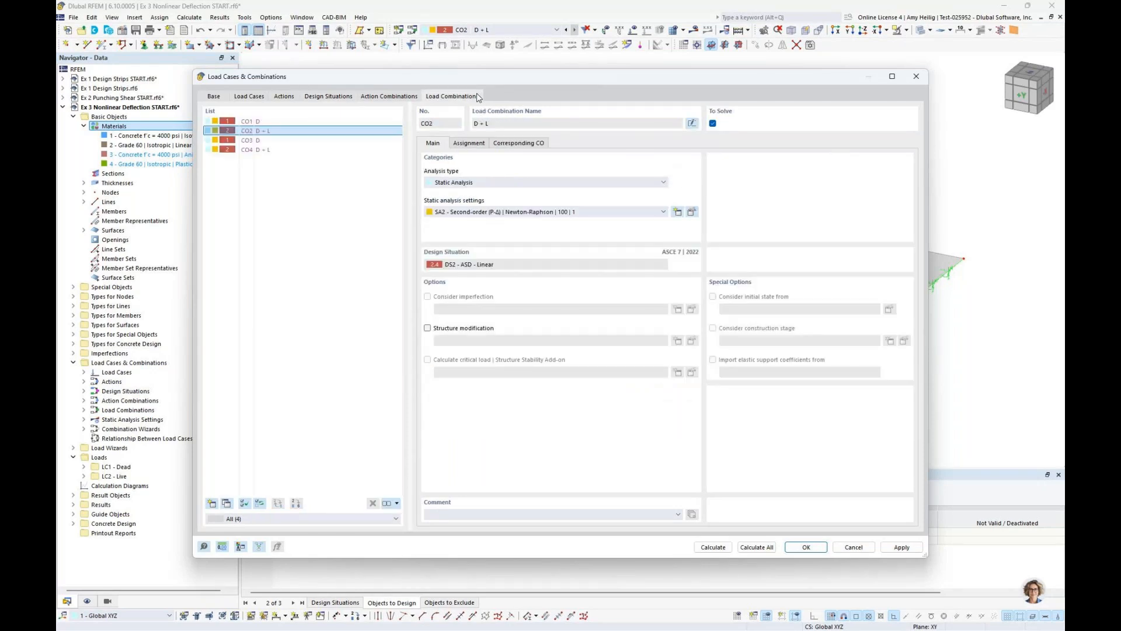
left_click(310, 132)
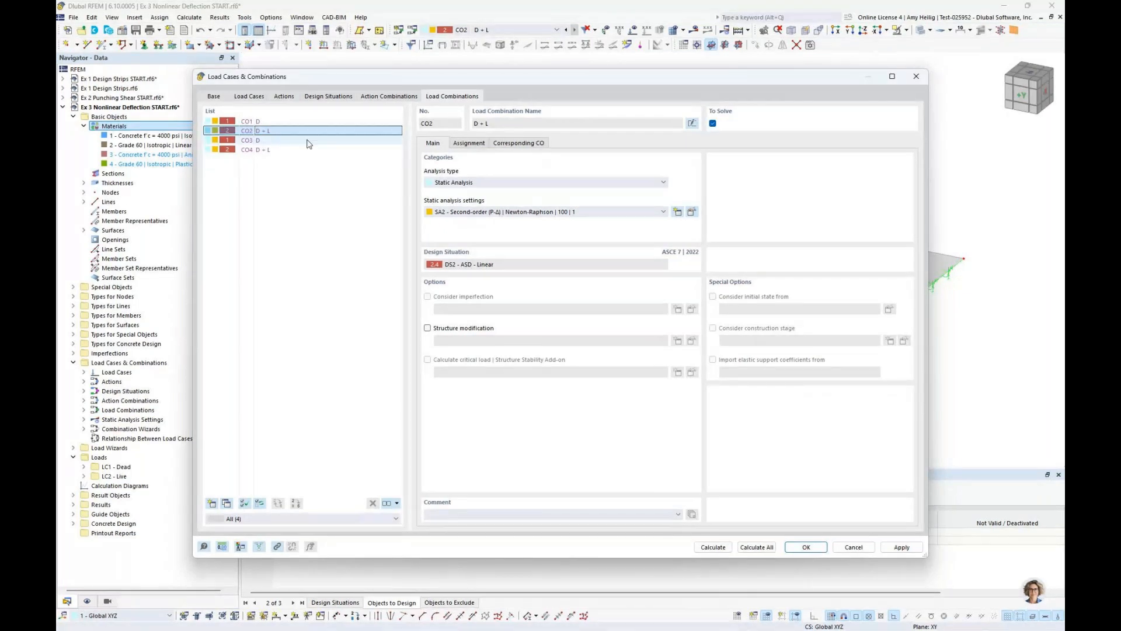
left_click_drag(307, 140, 307, 150)
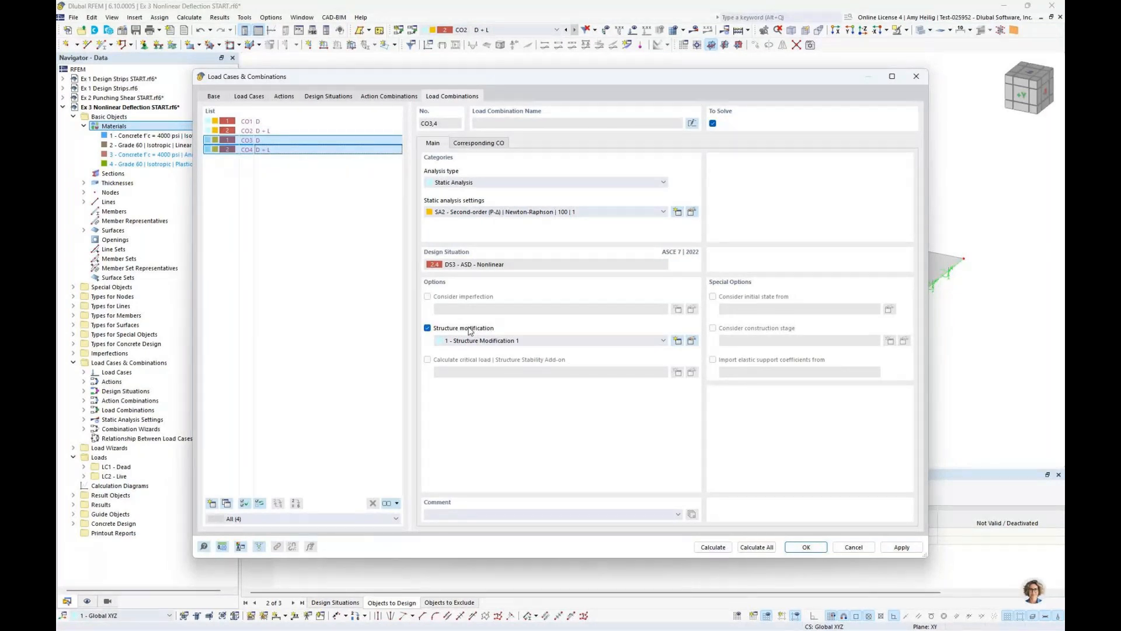
left_click(496, 182)
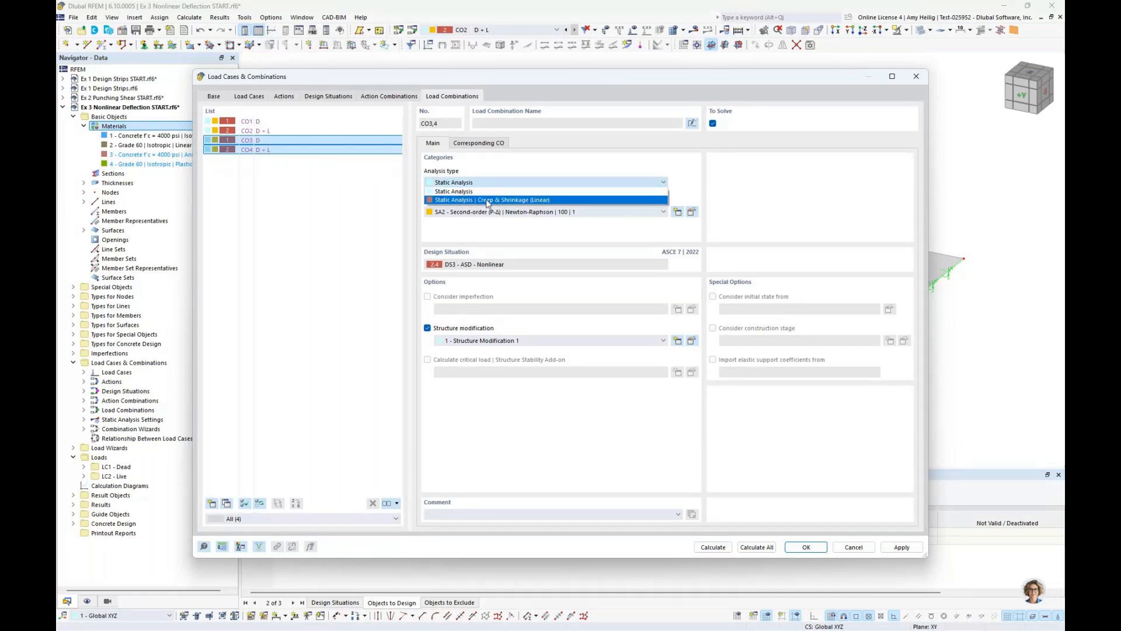
left_click(488, 200)
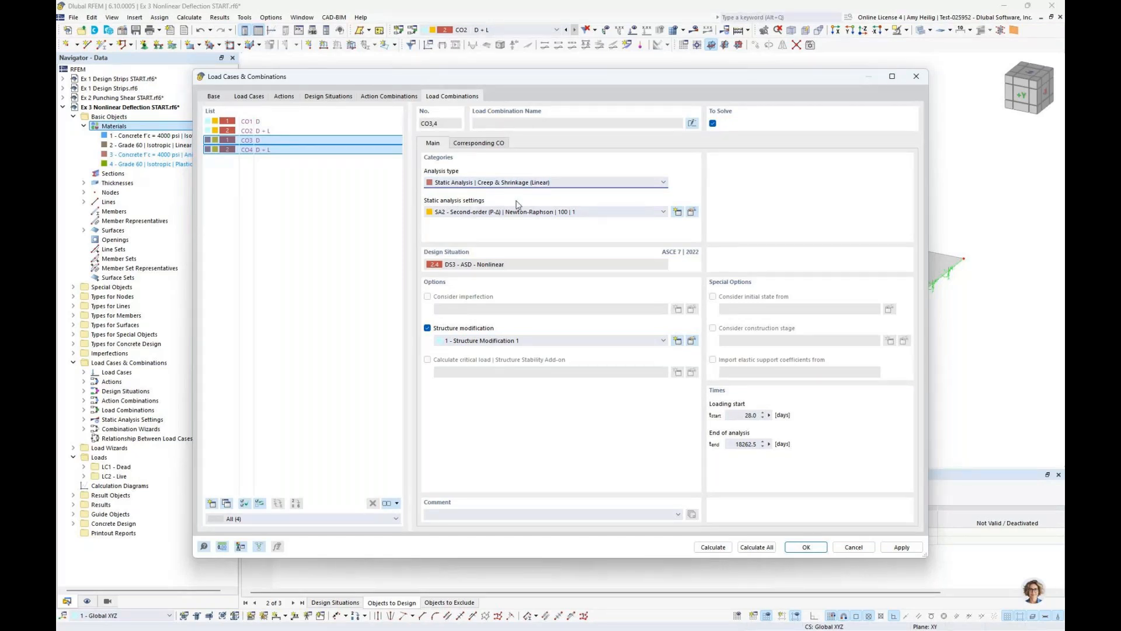
left_click(757, 547)
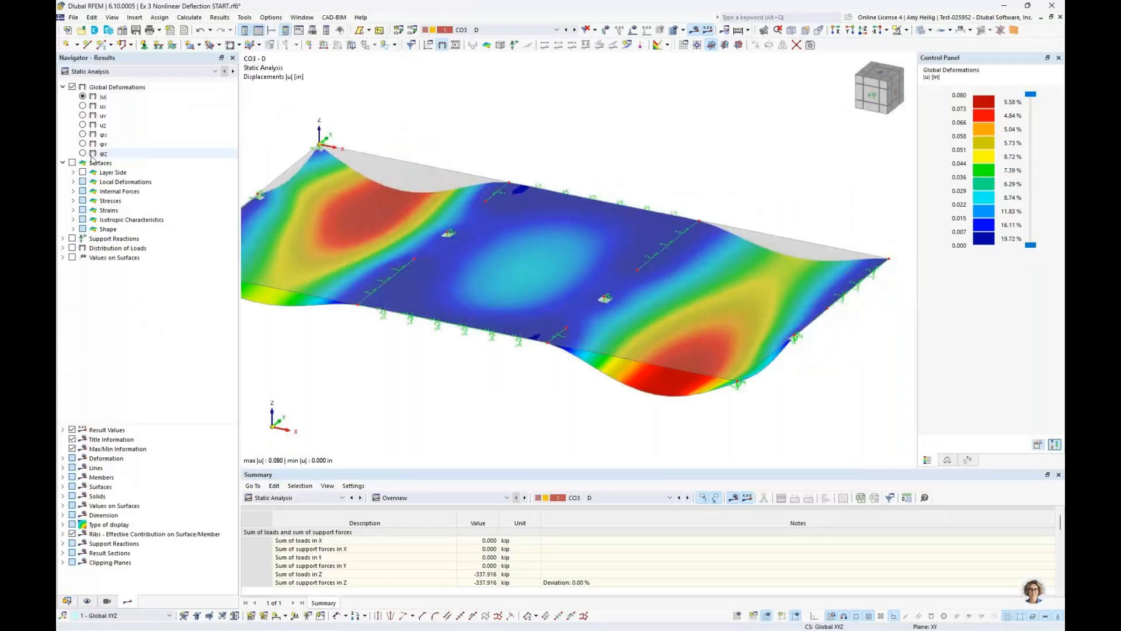
Compare the slab's global deformations under the linear D + L combination CO2 and the nonlinear D + L combination CO4
scroll(467, 131, "down", 2)
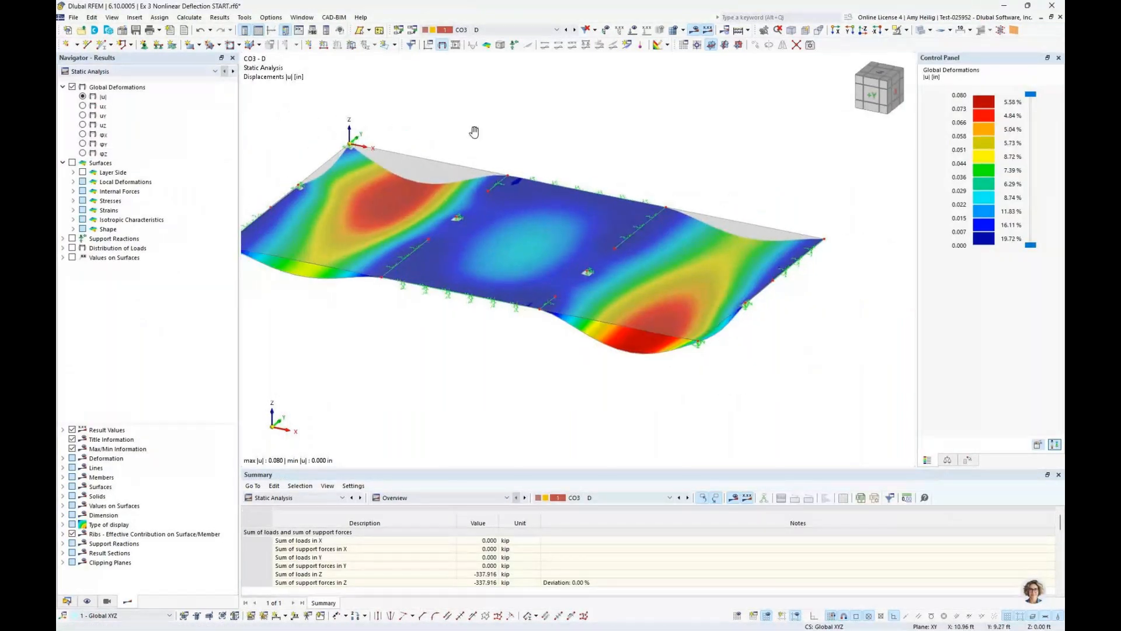
middle_click_drag(474, 132, 497, 142)
left_click(496, 29)
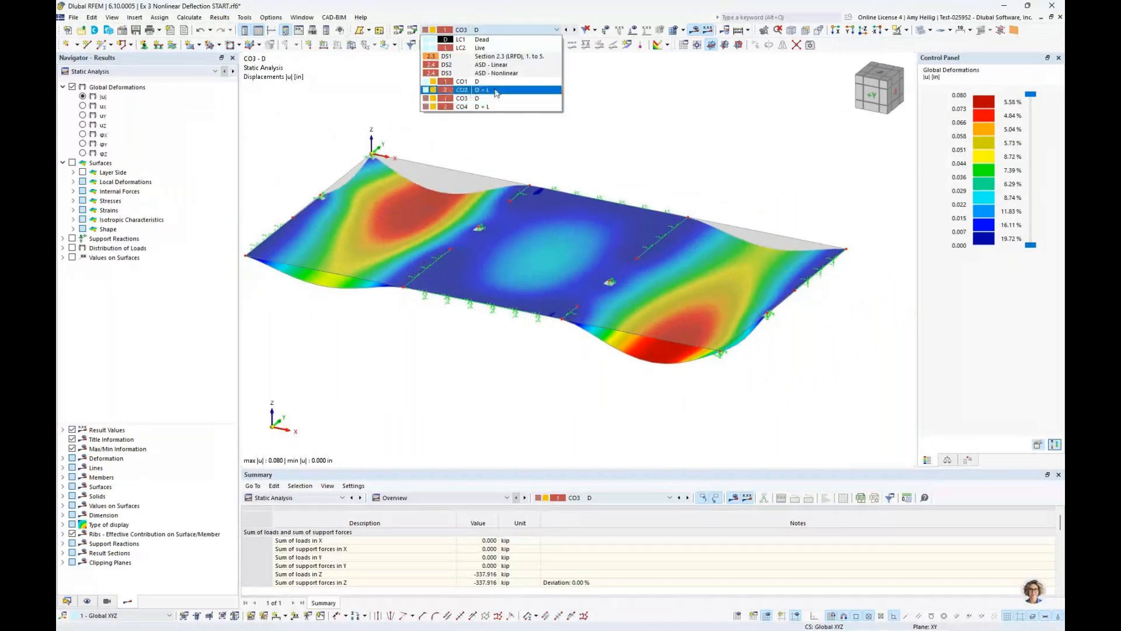
key("Escape")
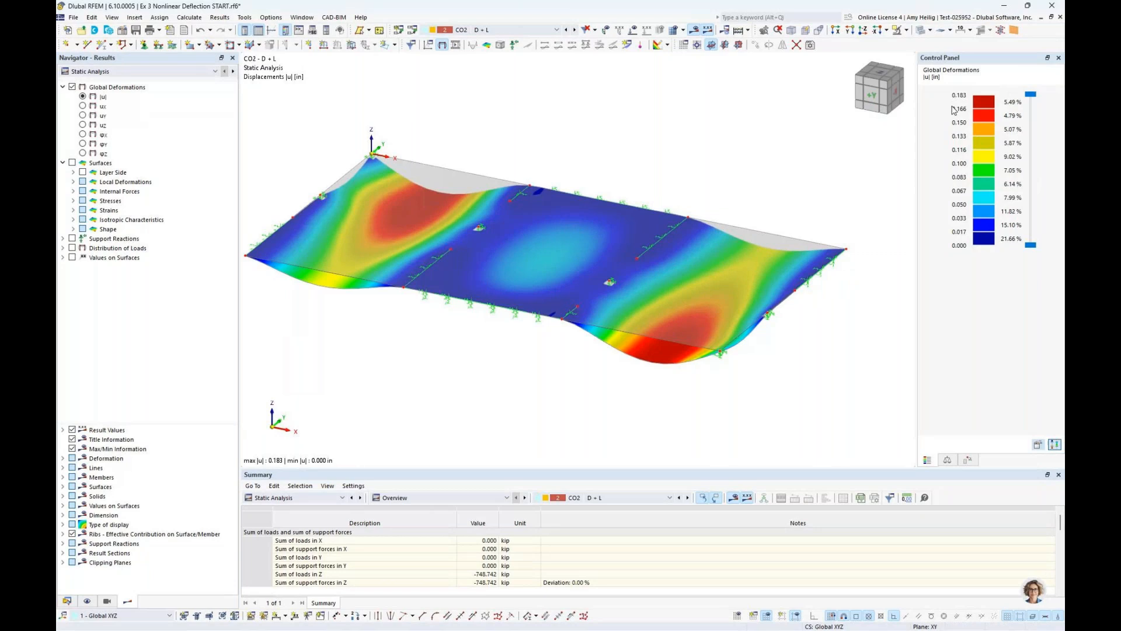
left_click(543, 30)
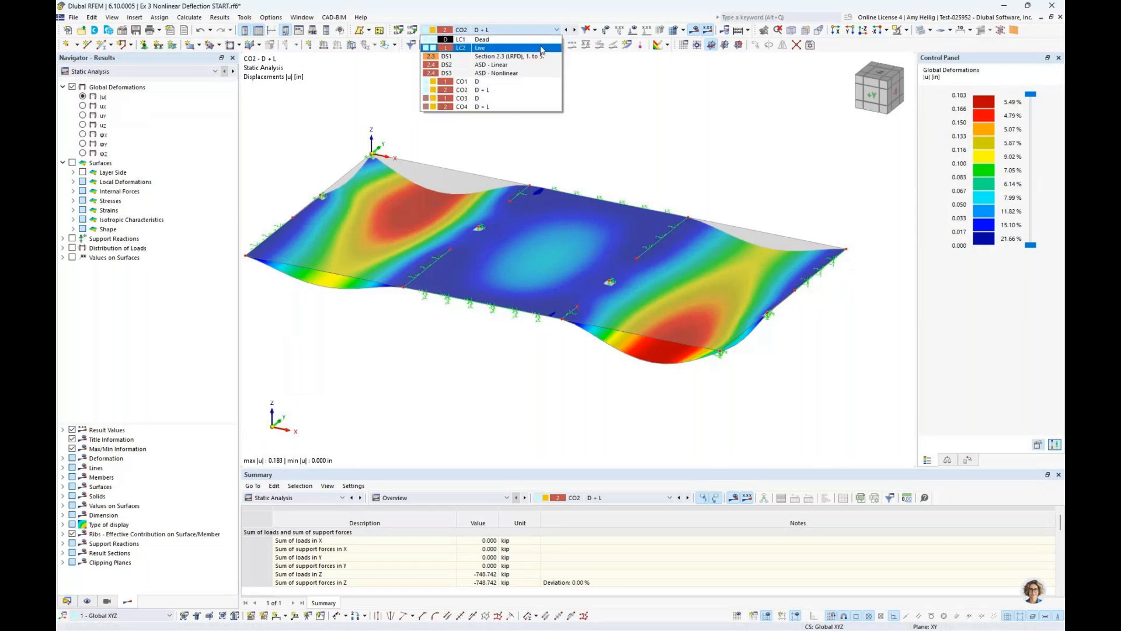
left_click(523, 107)
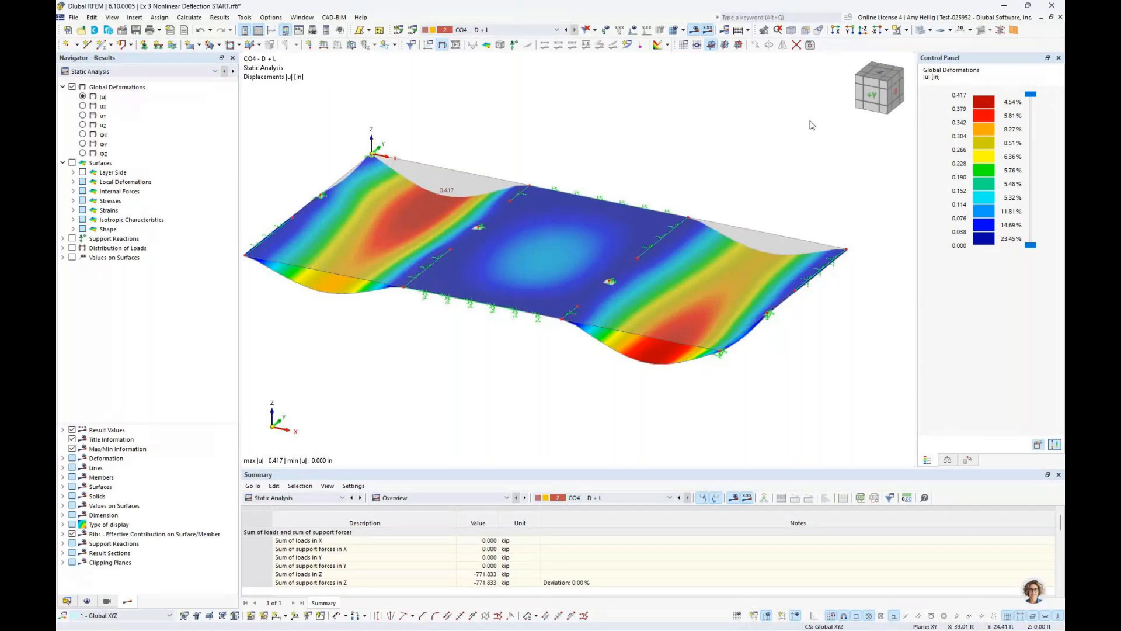
Open the choice of result table categories and switch to the PowerPoint slide show on nonlinear concrete analysis
left_click(320, 498)
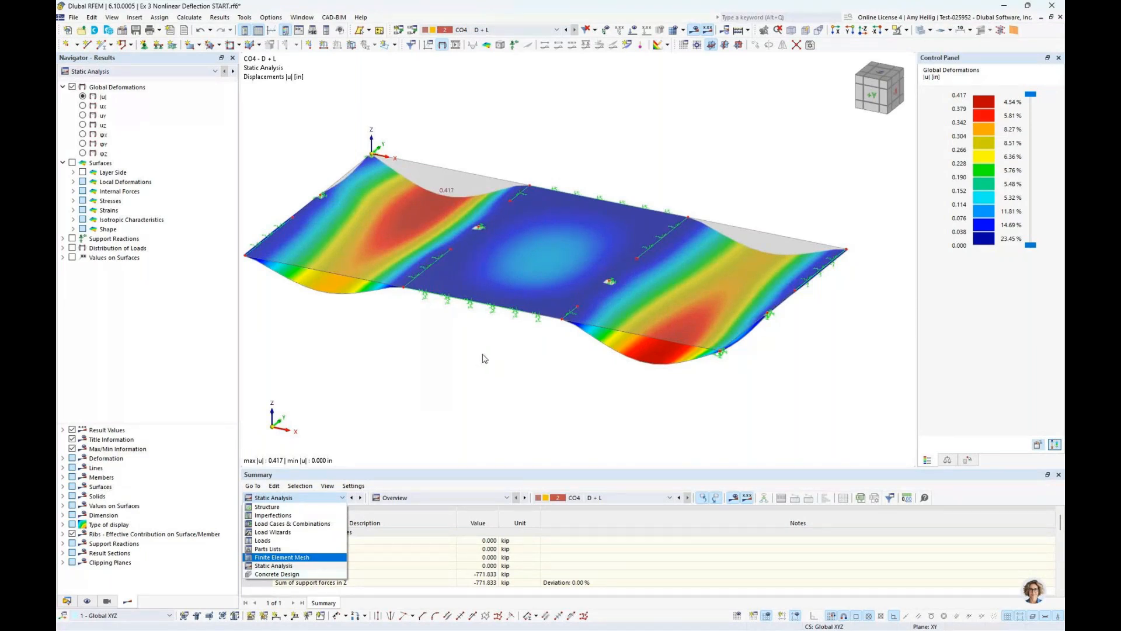
key("super+Tab")
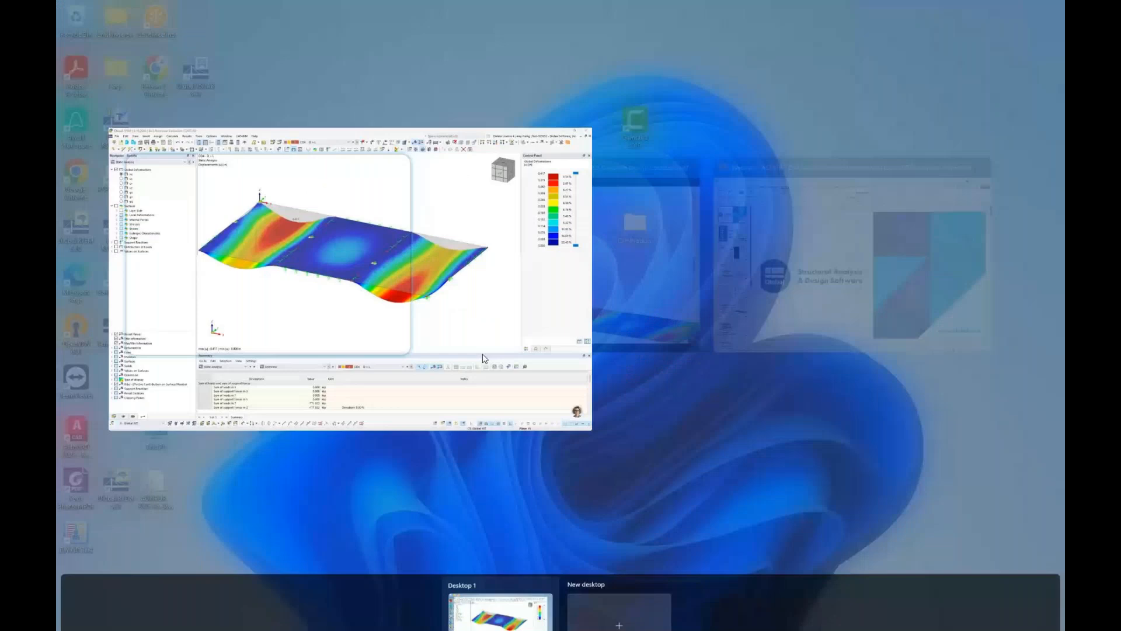
left_click(483, 349)
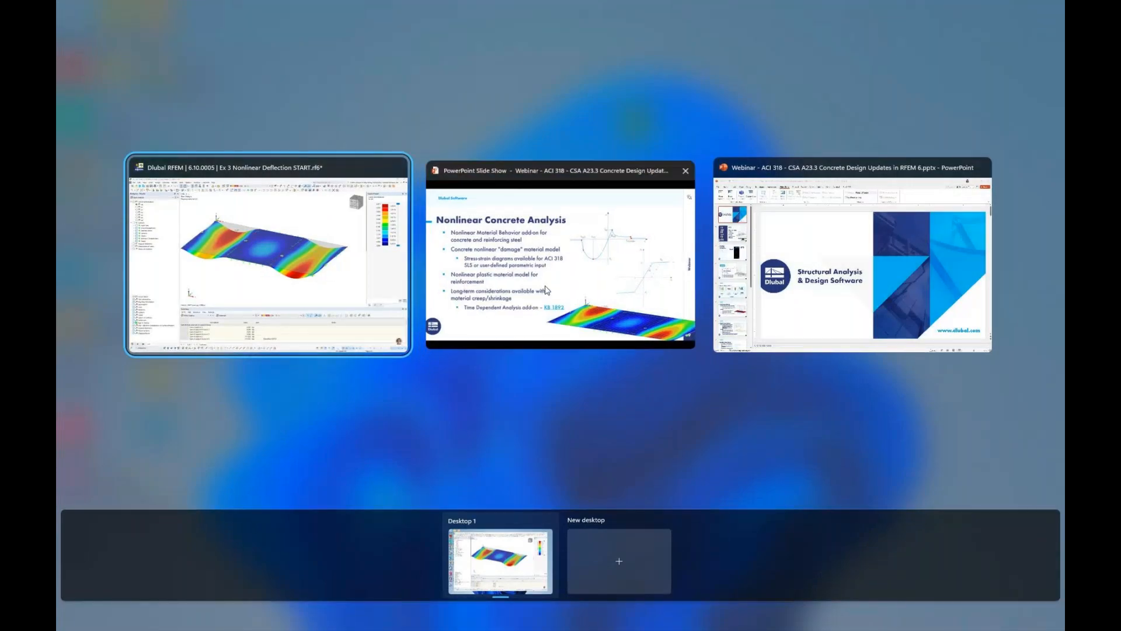